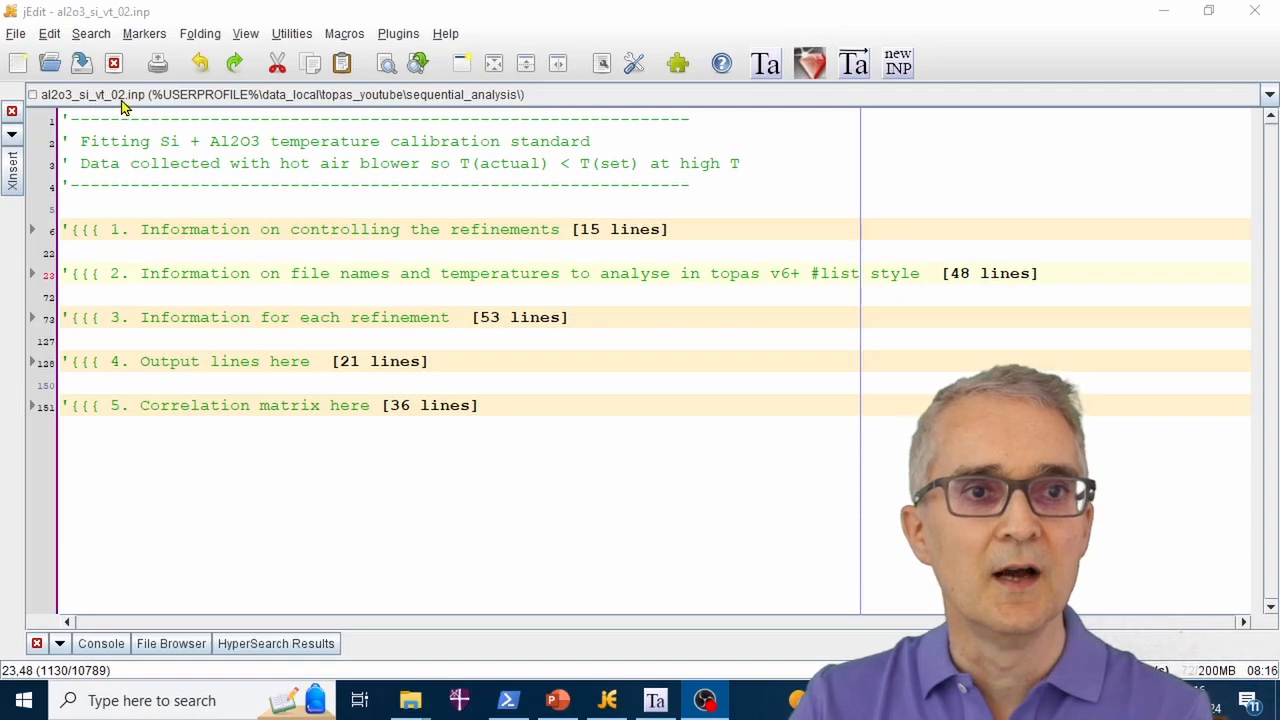
# Review the headings of the five folded sections in al2o3_si_vt_02.inp, from refinement control through to the correlation matrix
pyautogui.click(121, 207)
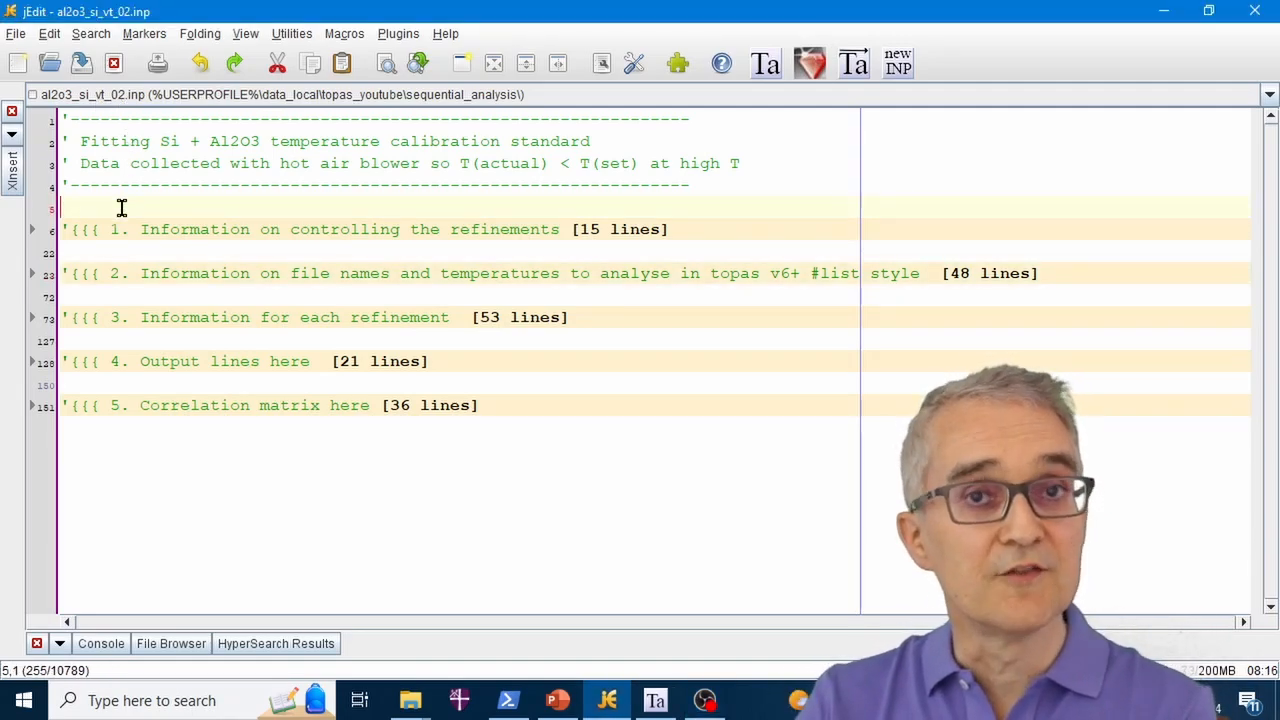
pyautogui.click(170, 229)
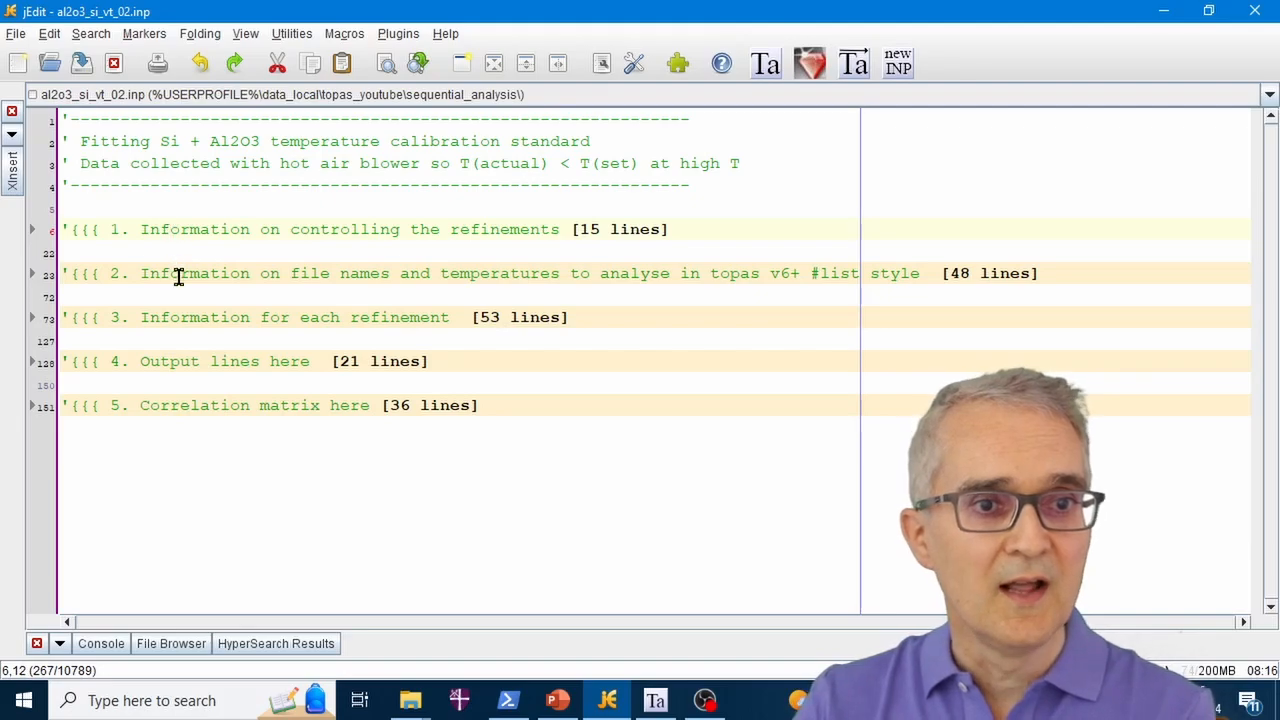
pyautogui.click(180, 274)
pyautogui.click(180, 298)
pyautogui.click(185, 318)
pyautogui.click(184, 385)
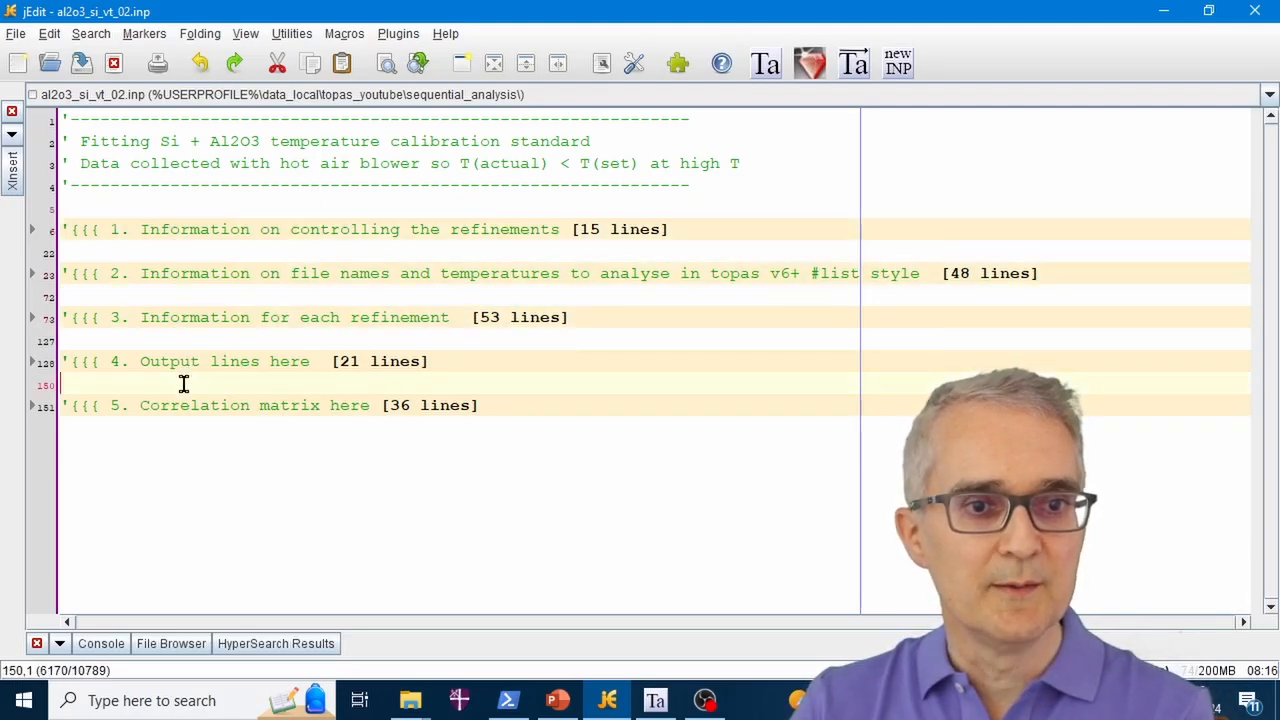
pyautogui.click(189, 406)
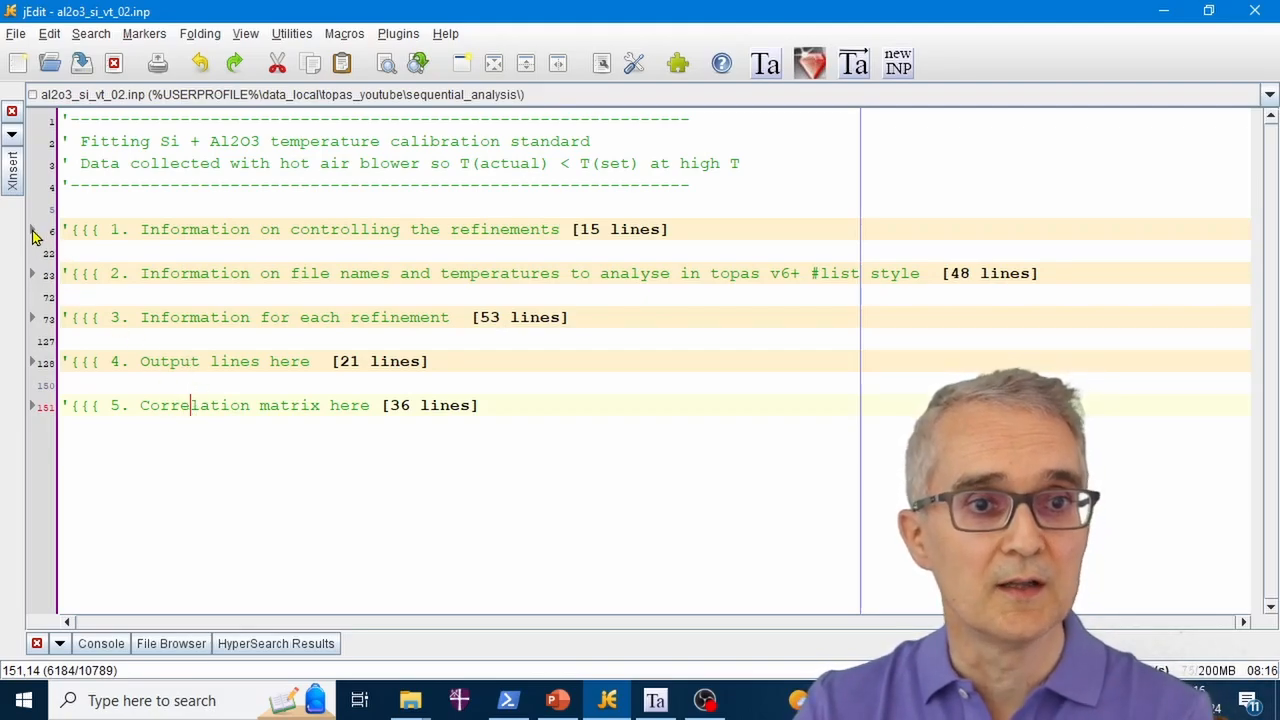
# Unfold section 1, examine the r_wp, iters and chi2_convergence_criteria lines, and fold the section again
pyautogui.click(33, 232)
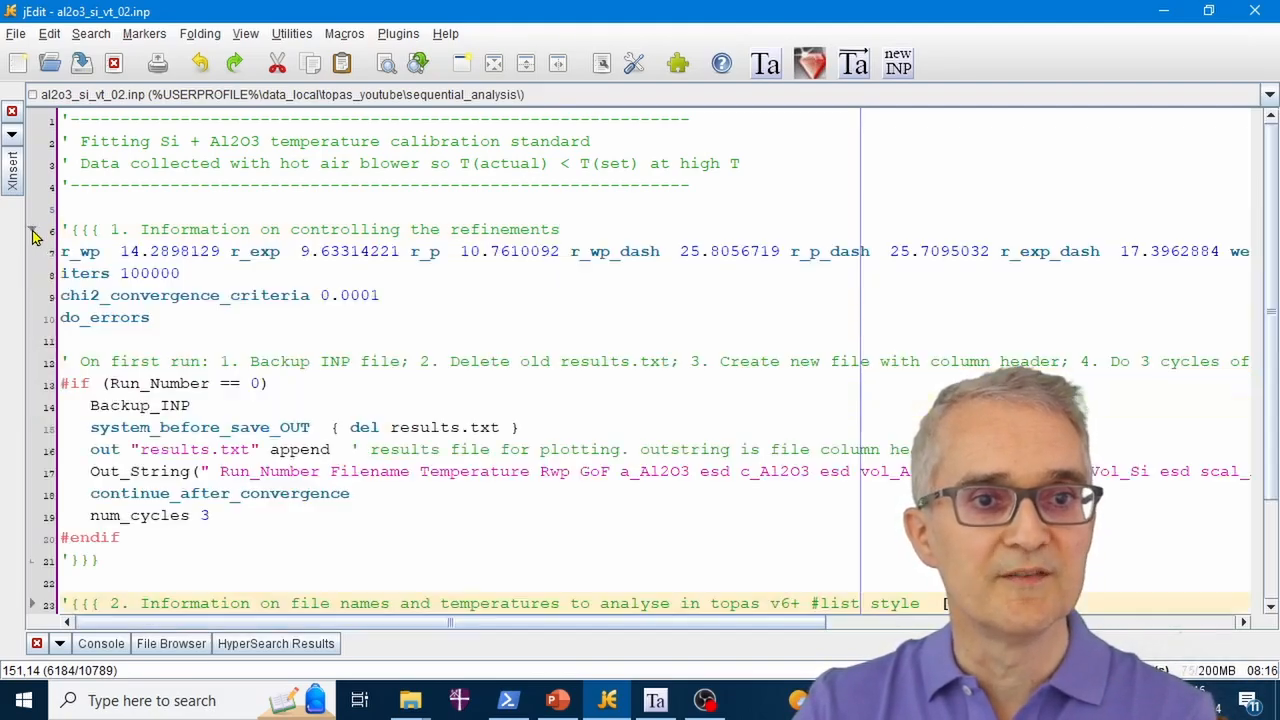
pyautogui.click(155, 318)
pyautogui.doubleClick(82, 252)
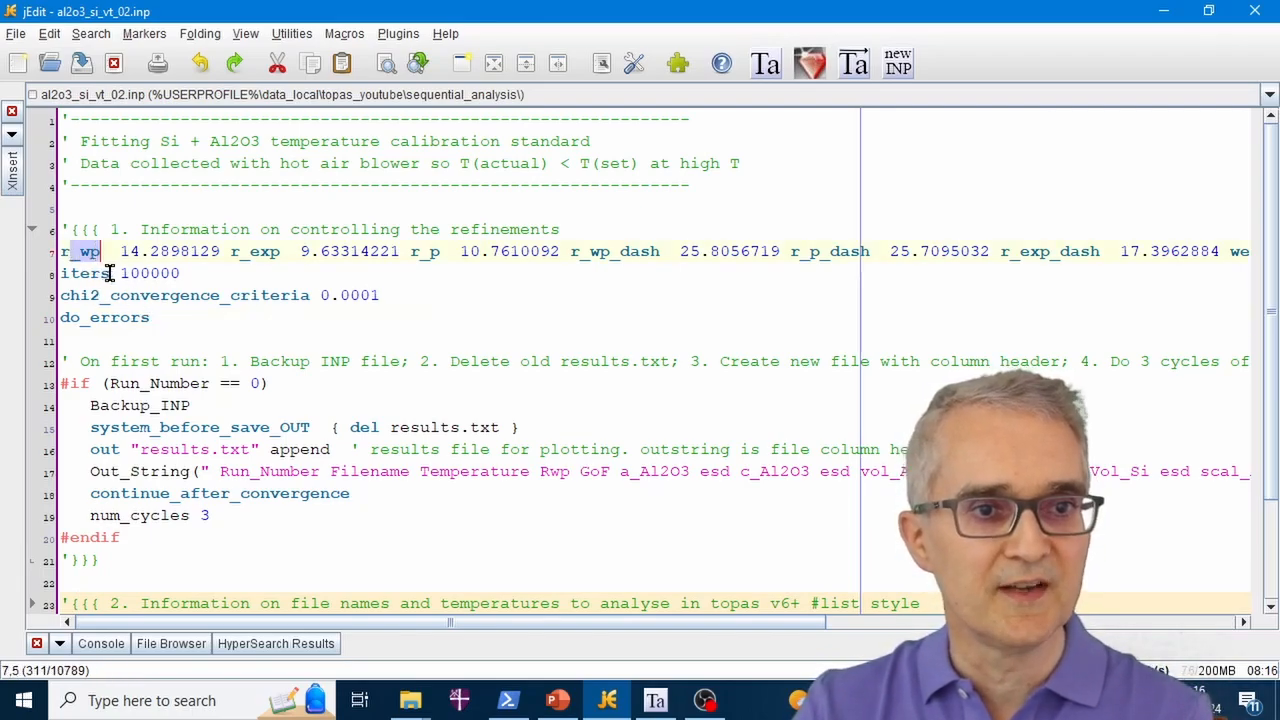
pyautogui.click(192, 276)
pyautogui.moveTo(186, 272); pyautogui.dragTo(58, 272)
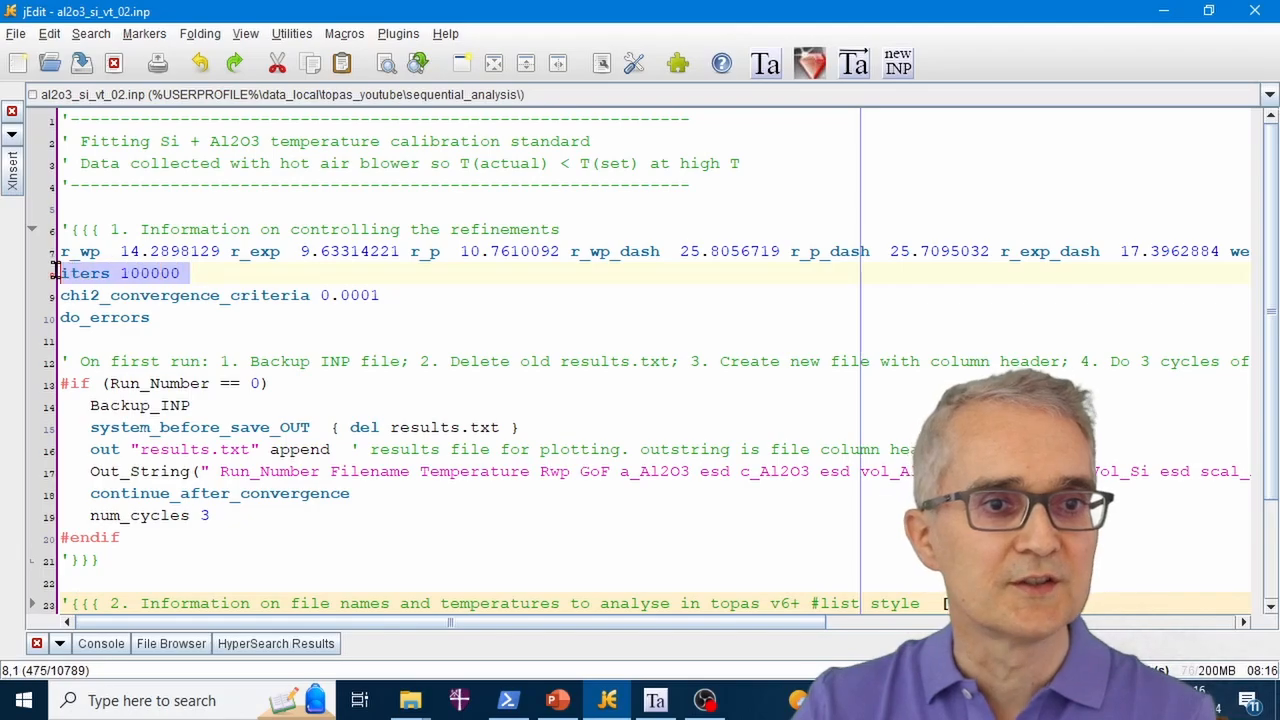
pyautogui.moveTo(393, 297); pyautogui.dragTo(58, 296)
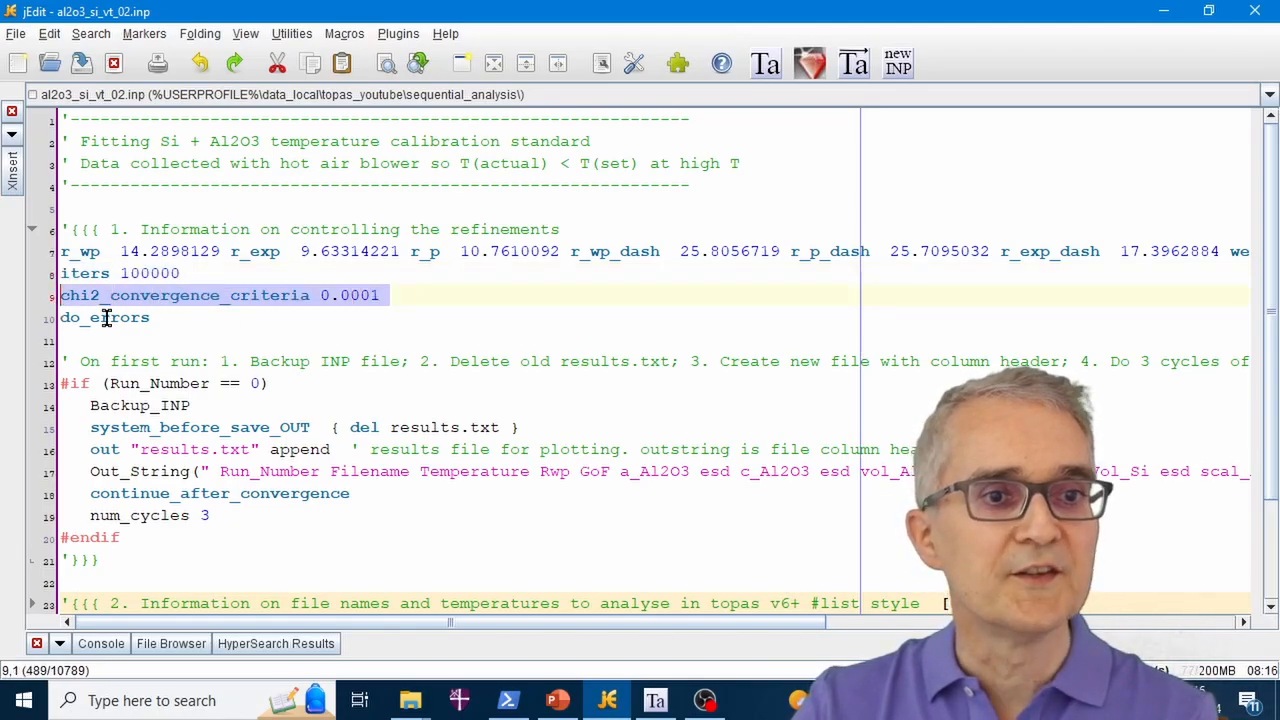
pyautogui.click(32, 230)
# Unfold section 2 and examine the #else block's num_runs line, #list header and its xye file names with temperatures
pyautogui.click(296, 276)
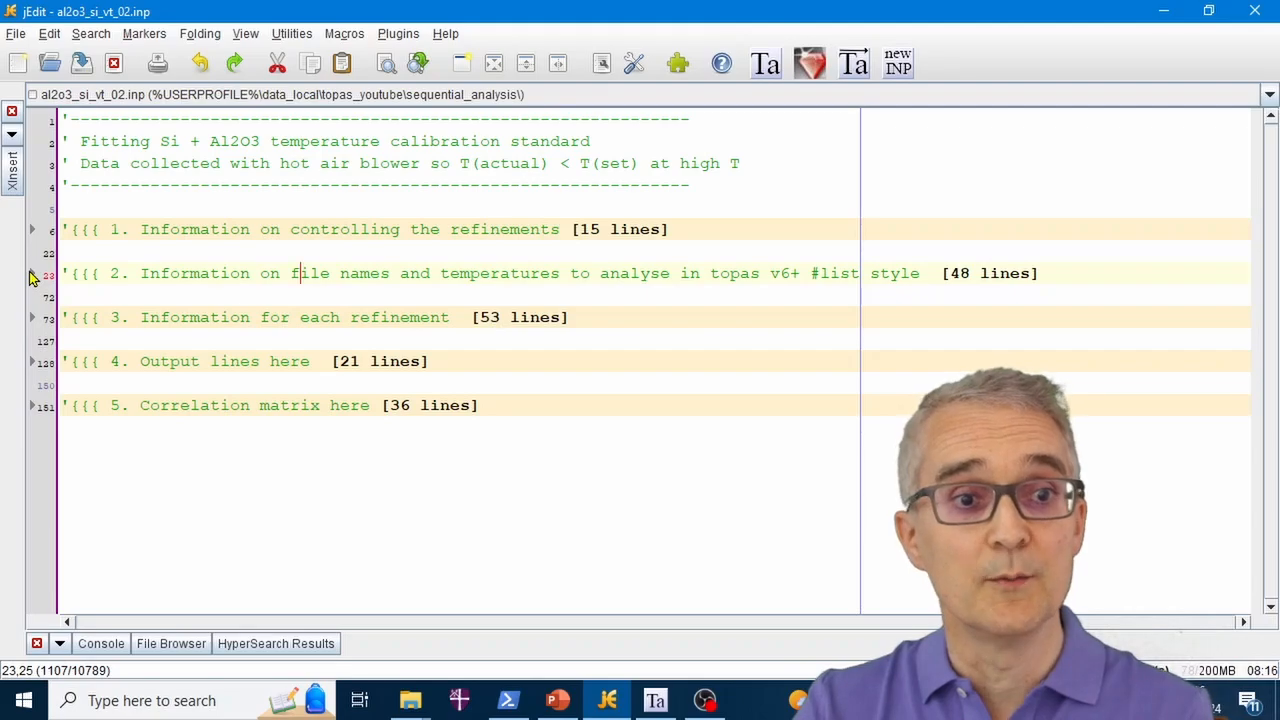
pyautogui.click(33, 277)
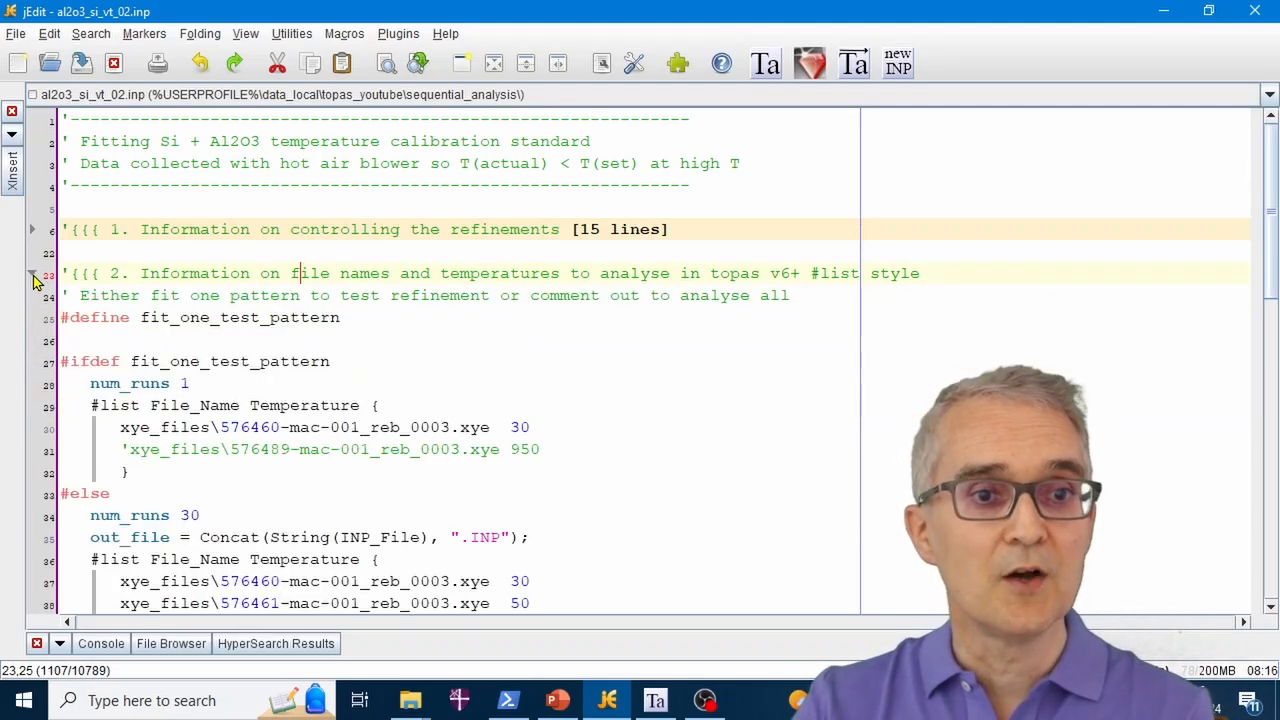
pyautogui.scroll(-5, 223, 314)
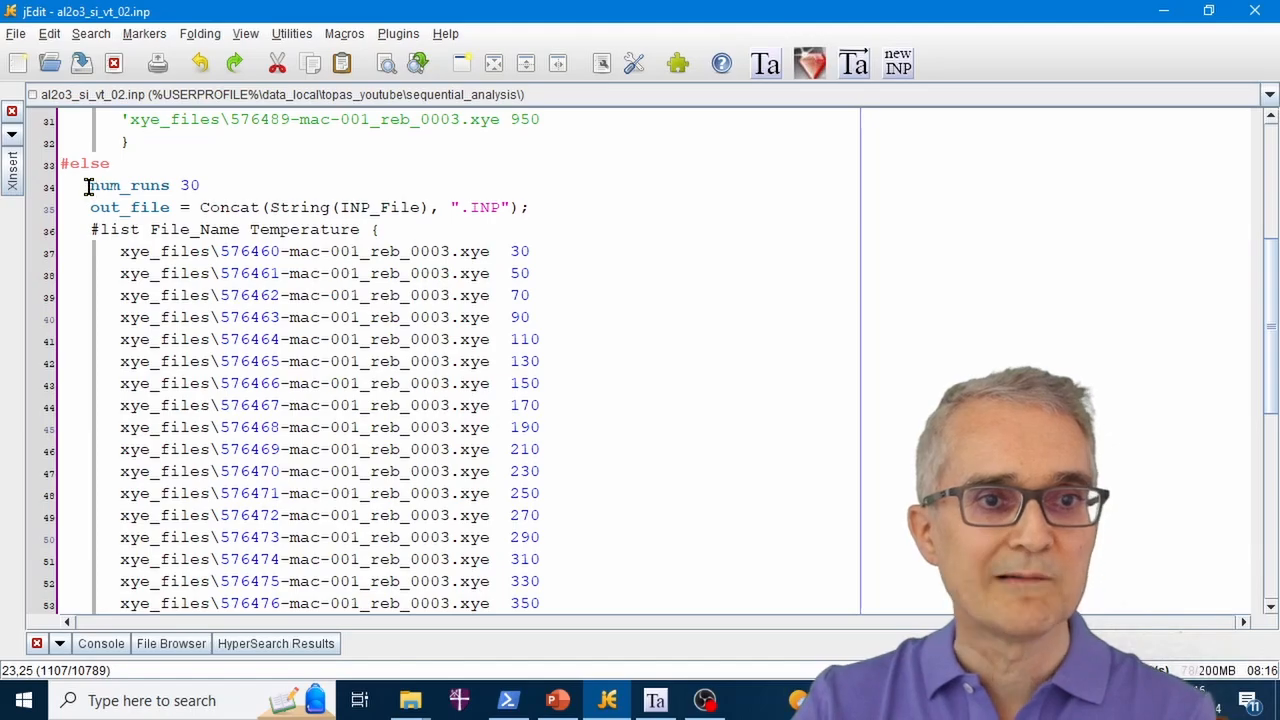
pyautogui.moveTo(88, 186); pyautogui.dragTo(207, 185)
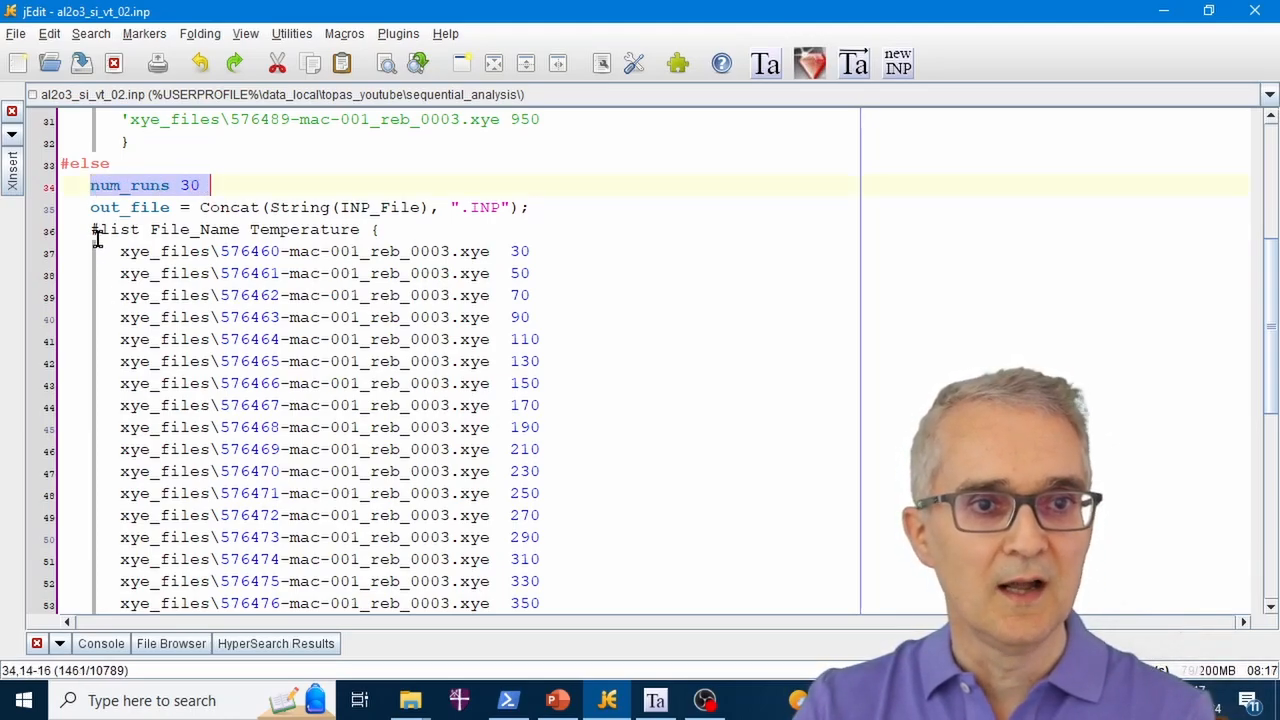
pyautogui.moveTo(93, 231); pyautogui.dragTo(360, 229)
pyautogui.click(152, 229)
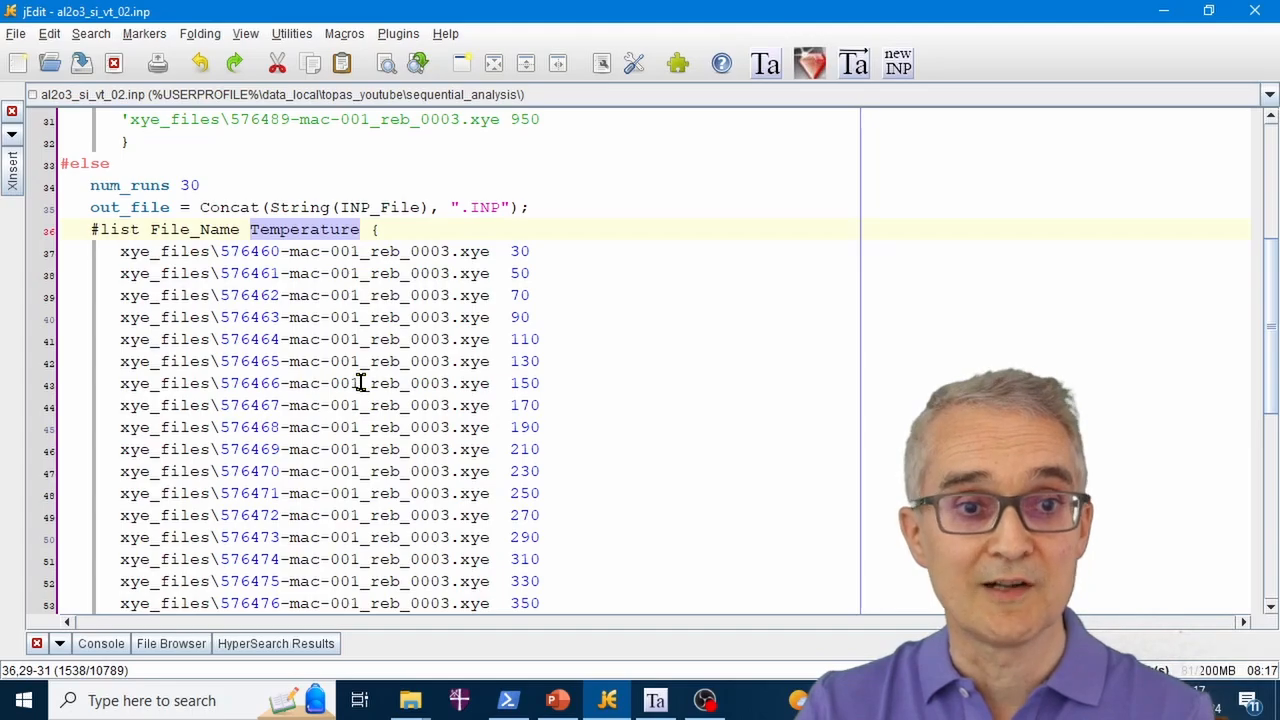
pyautogui.moveTo(120, 251); pyautogui.dragTo(537, 248)
pyautogui.scroll(-6, 375, 317)
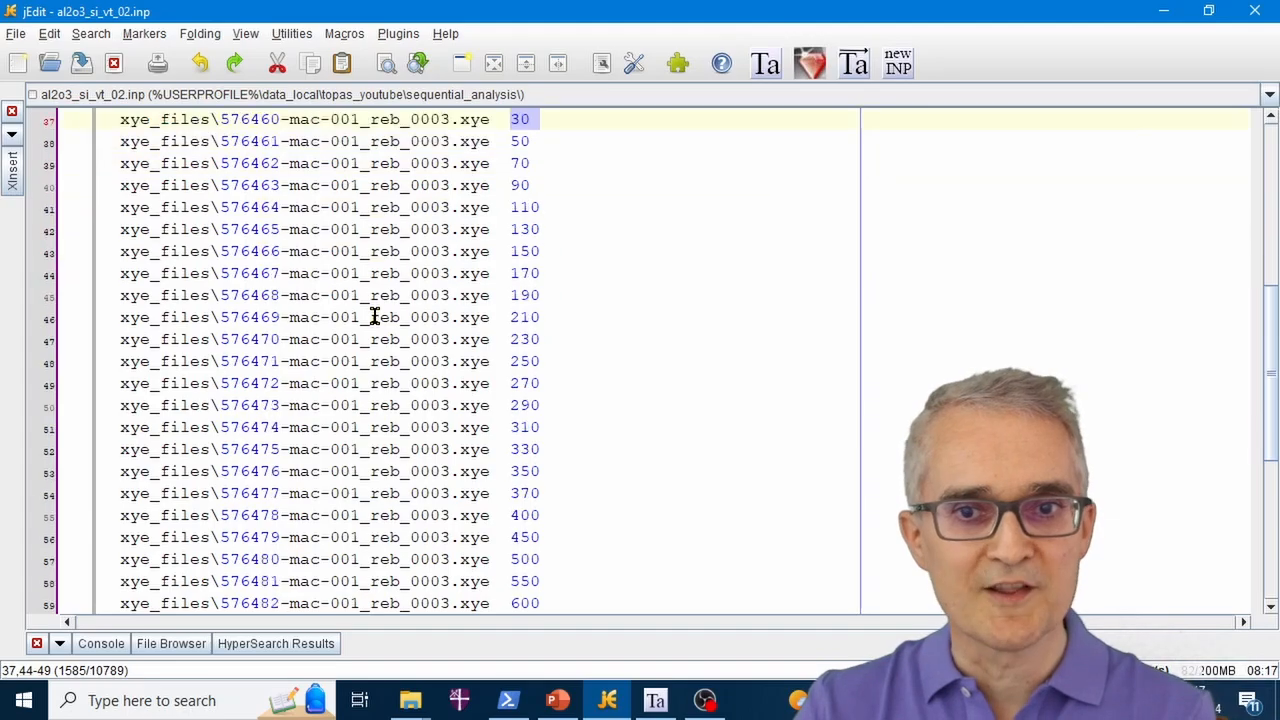
pyautogui.scroll(-1, 375, 317)
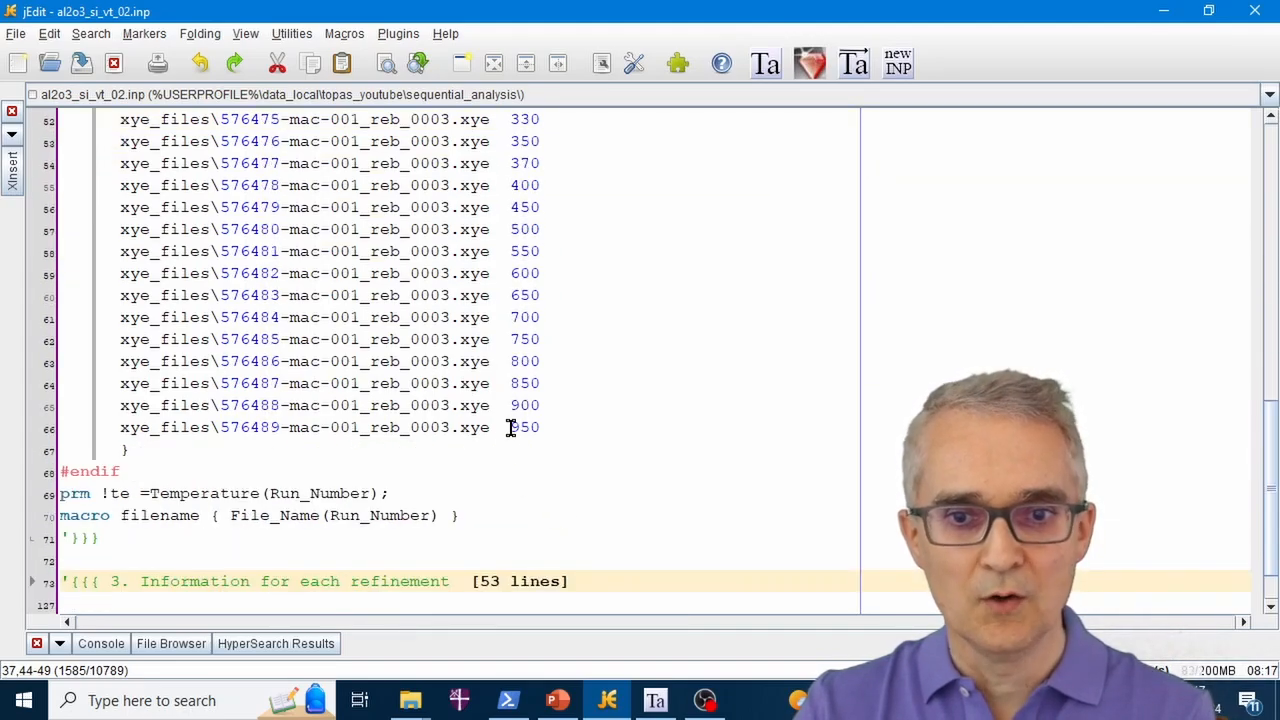
pyautogui.moveTo(508, 428); pyautogui.dragTo(560, 428)
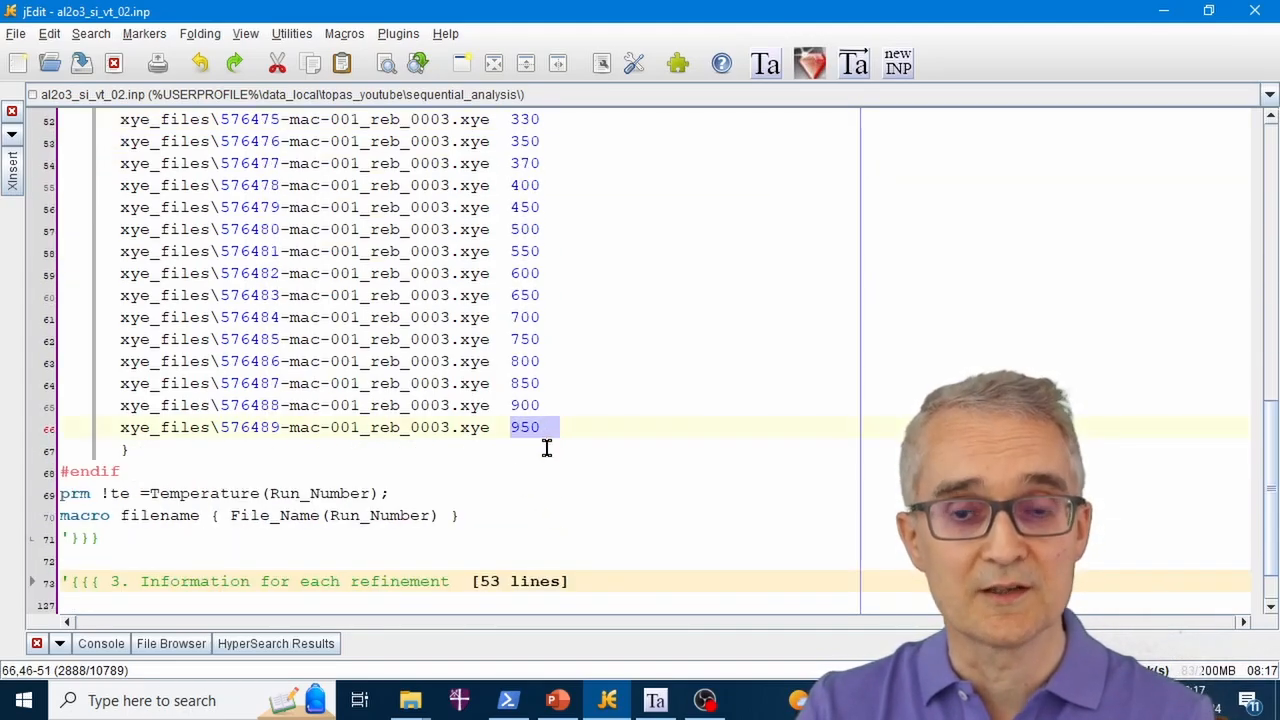
pyautogui.scroll(7, 547, 448)
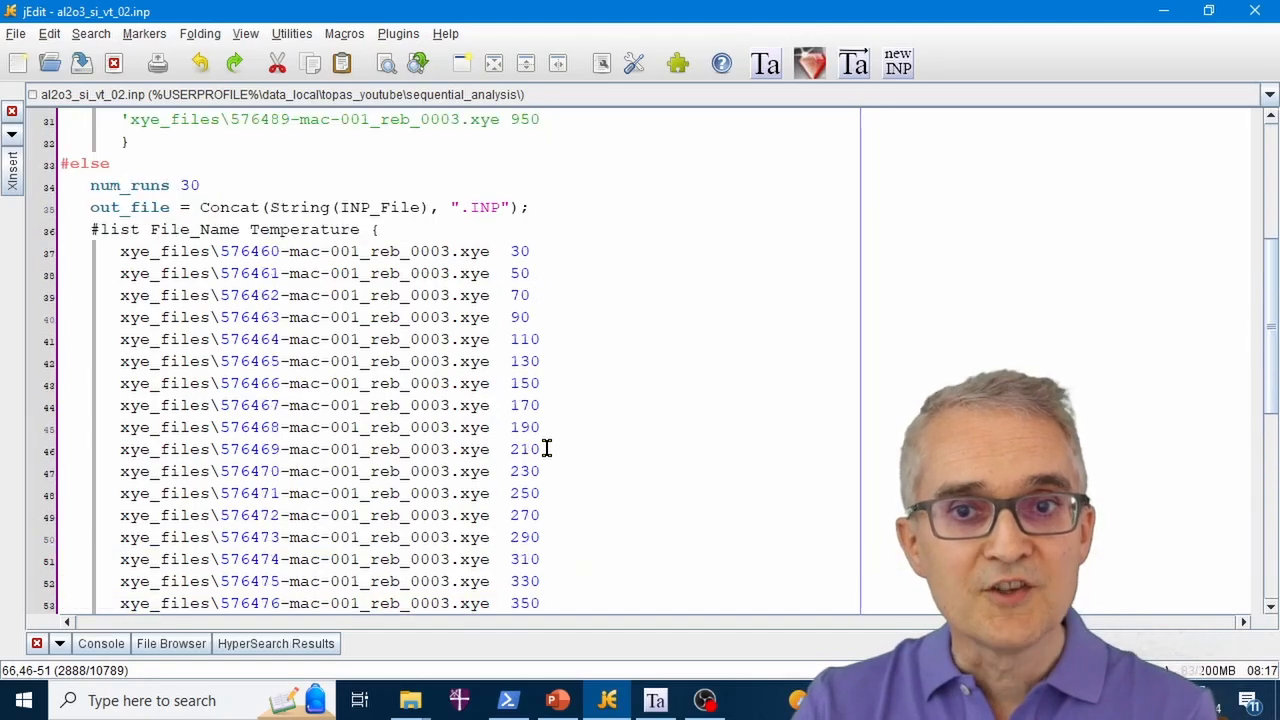
# Examine the #define fit_one_test_pattern line and the #ifdef block's num_runs setting, test file name and temperature
pyautogui.scroll(3, 547, 448)
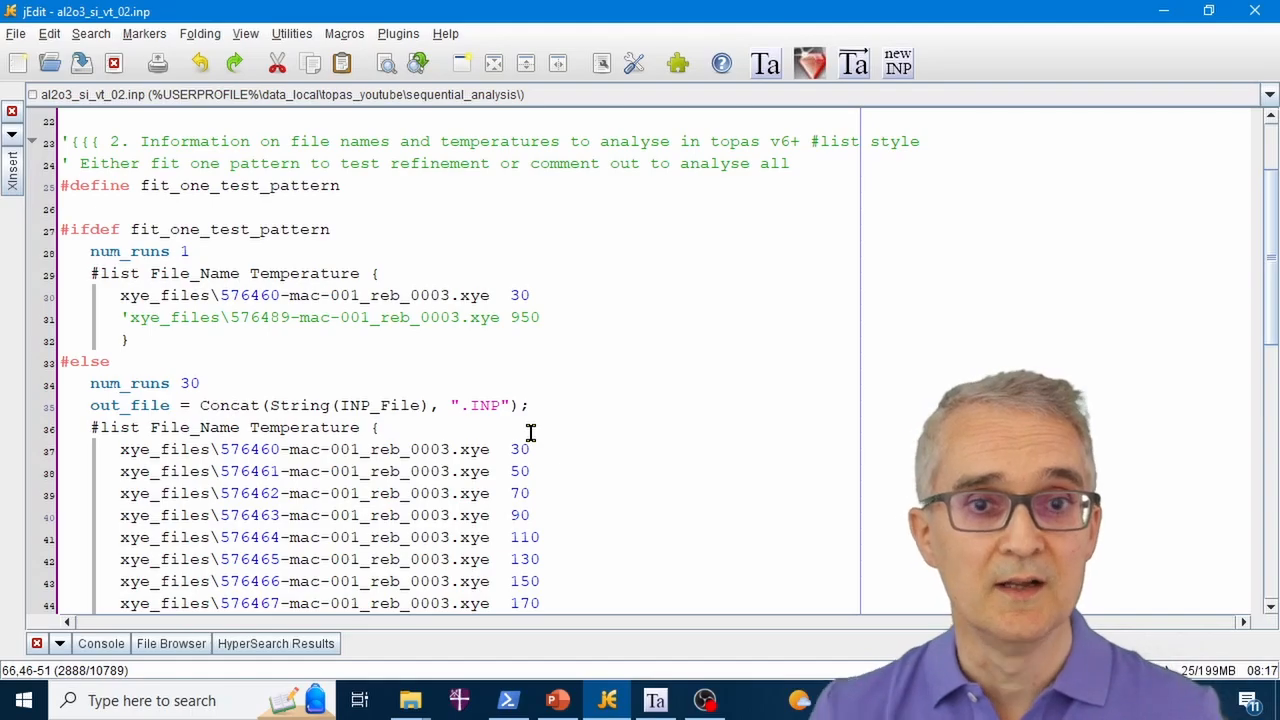
pyautogui.moveTo(341, 185); pyautogui.dragTo(62, 186)
pyautogui.click(158, 229)
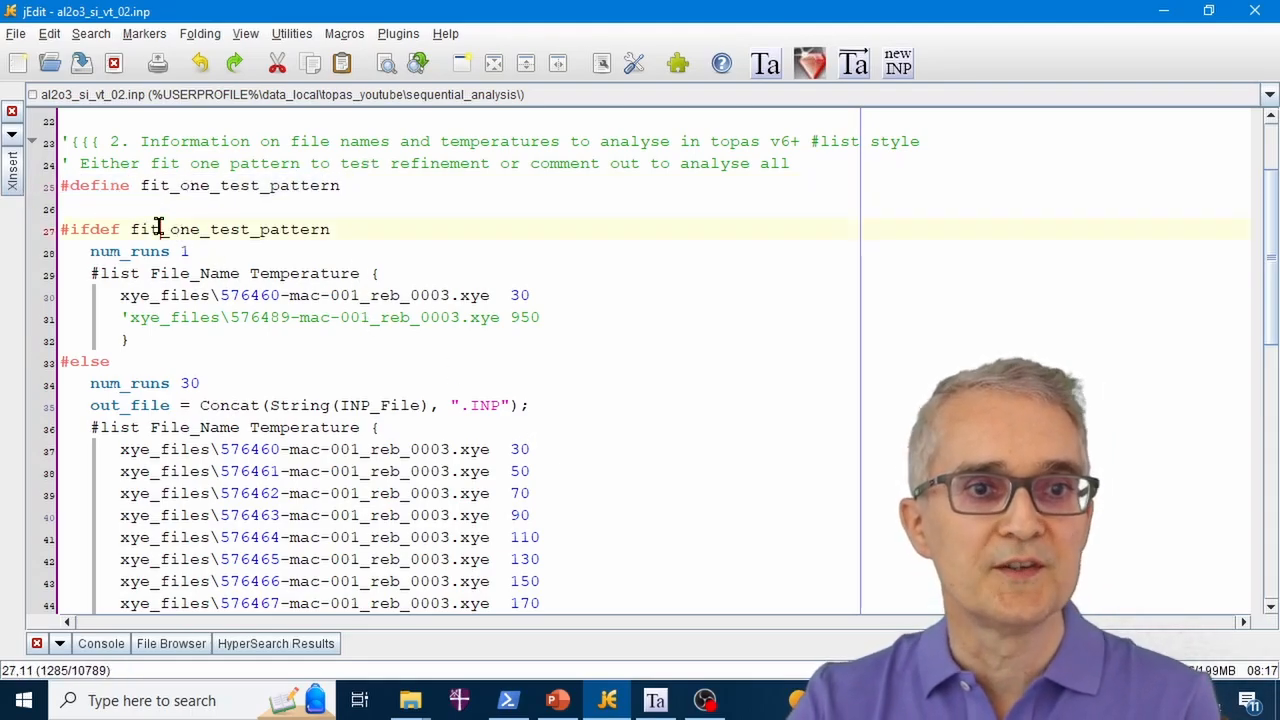
pyautogui.moveTo(140, 185); pyautogui.dragTo(347, 182)
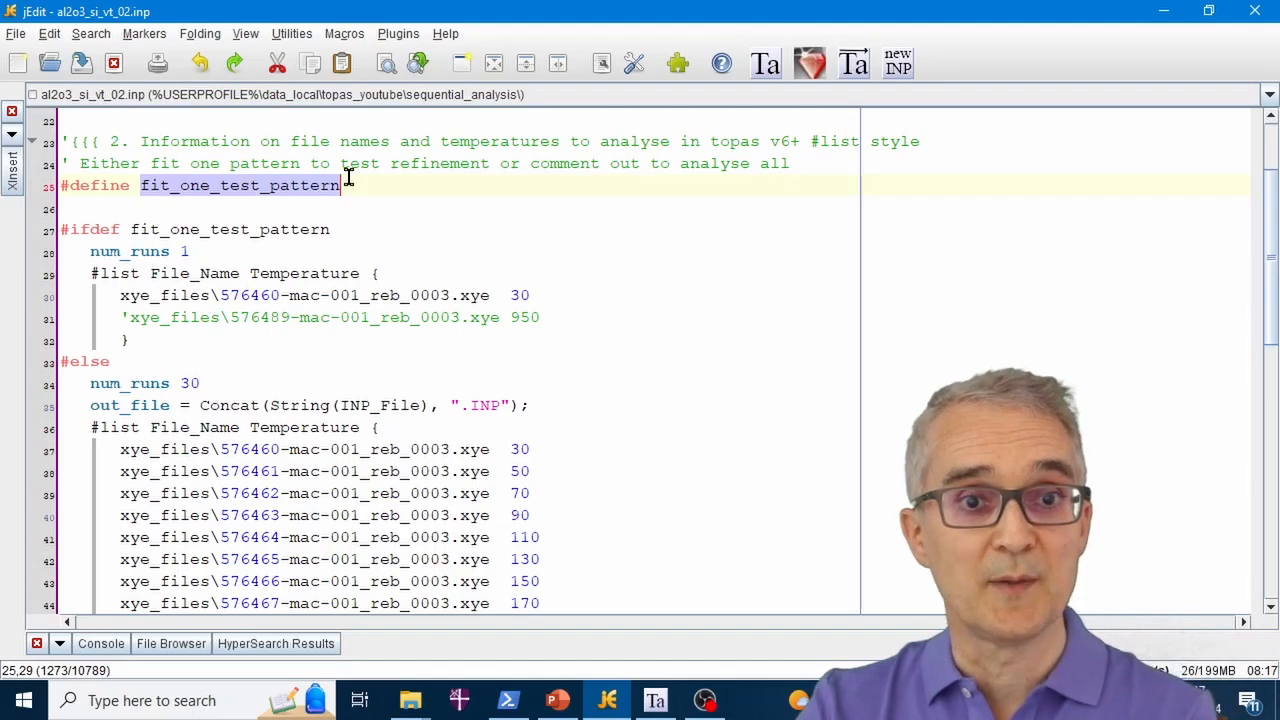
pyautogui.click(200, 210)
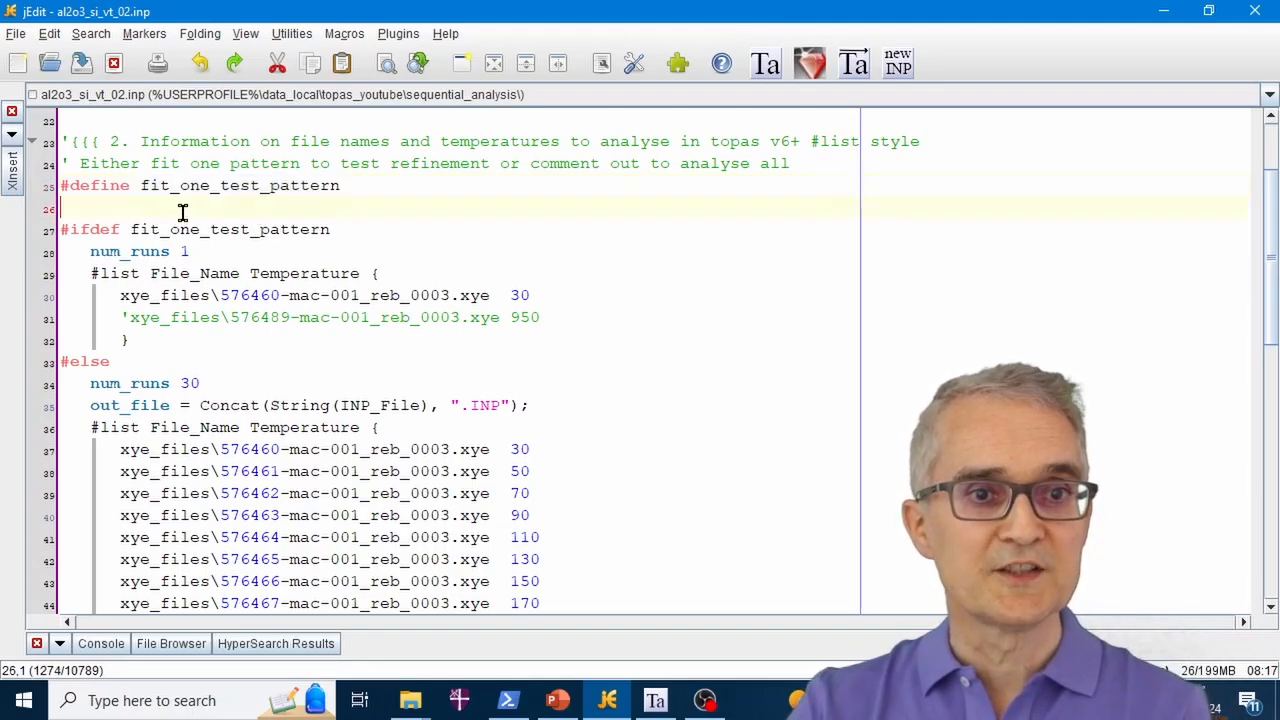
pyautogui.moveTo(140, 190); pyautogui.dragTo(349, 186)
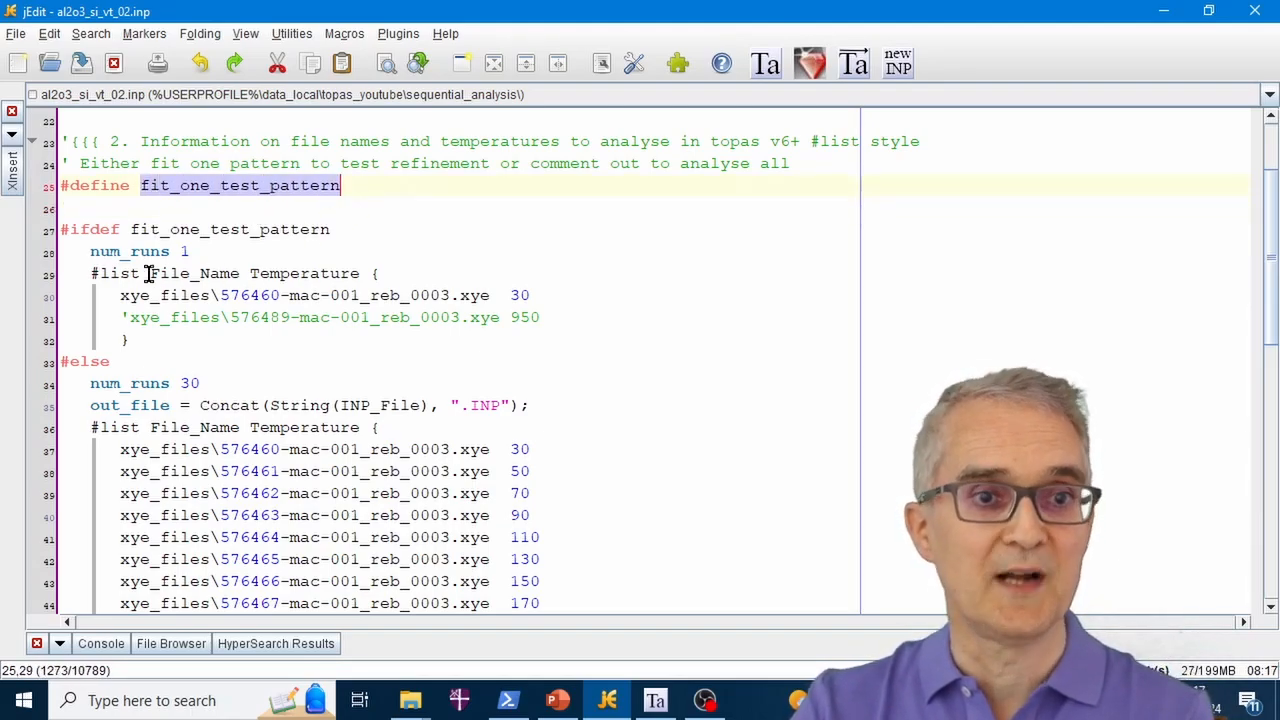
pyautogui.moveTo(68, 252); pyautogui.dragTo(55, 362)
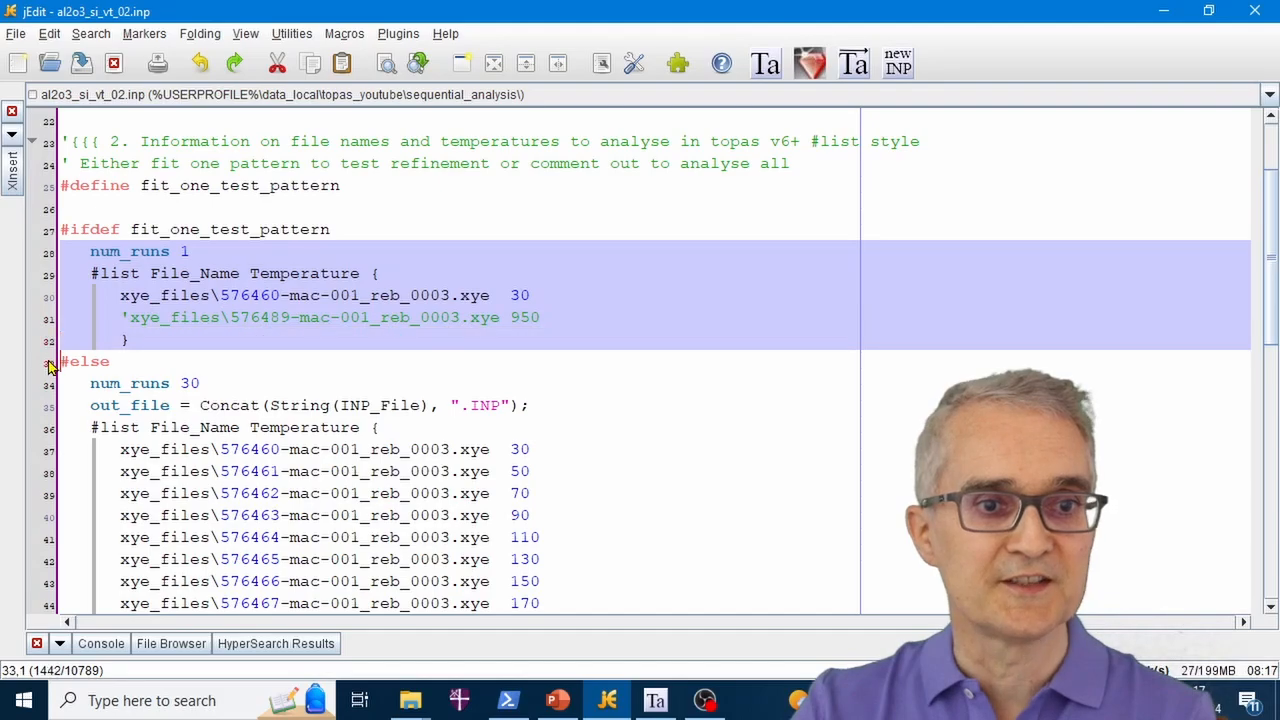
pyautogui.click(294, 330)
pyautogui.moveTo(88, 252); pyautogui.dragTo(190, 252)
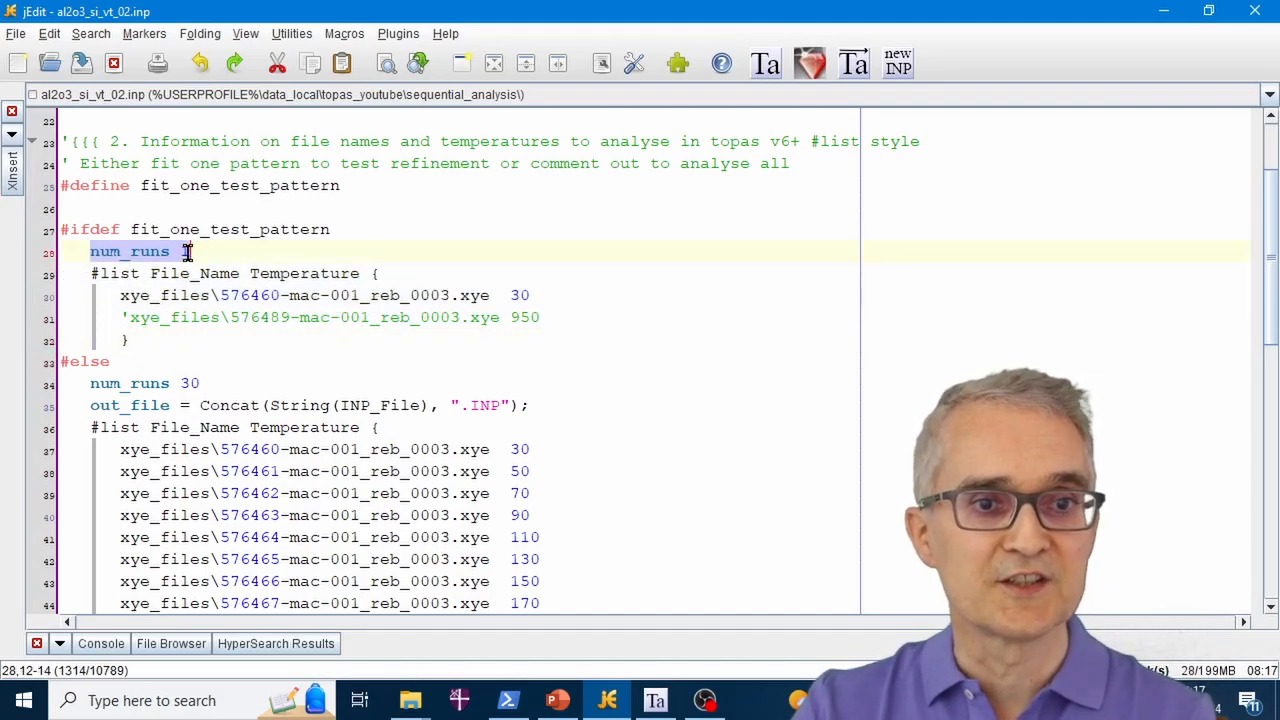
pyautogui.moveTo(121, 295); pyautogui.dragTo(491, 295)
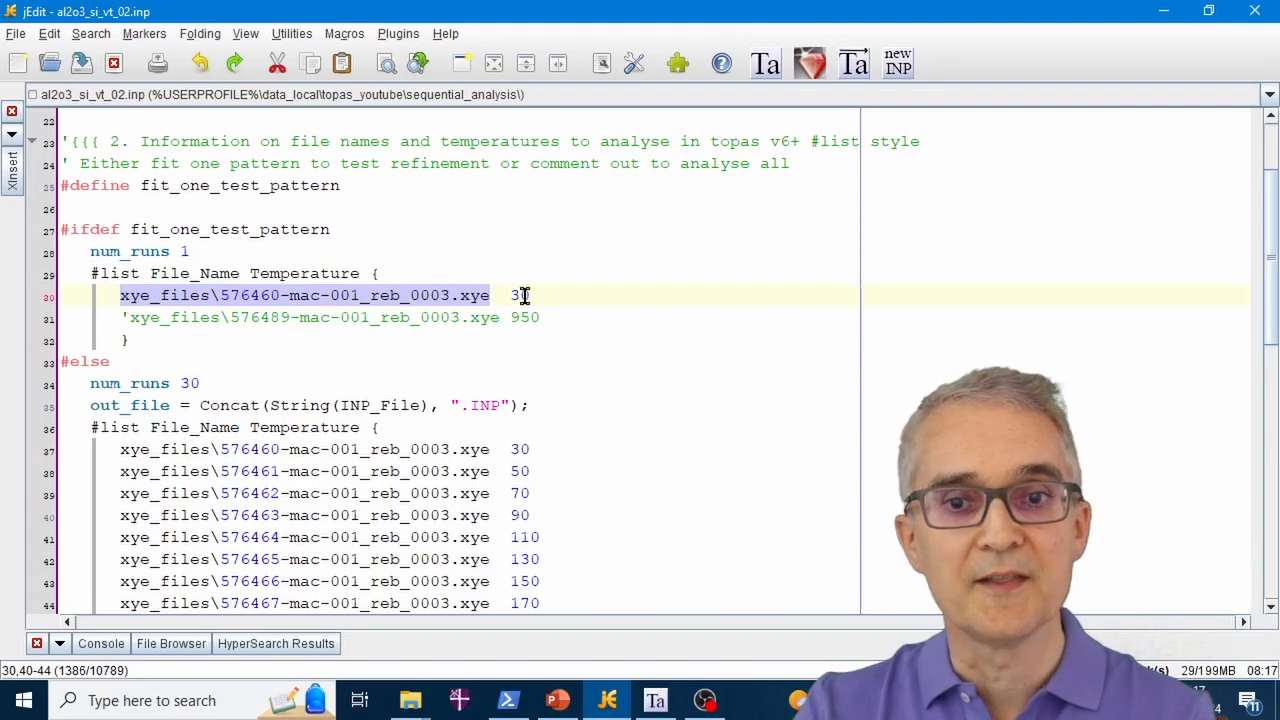
pyautogui.click(525, 294)
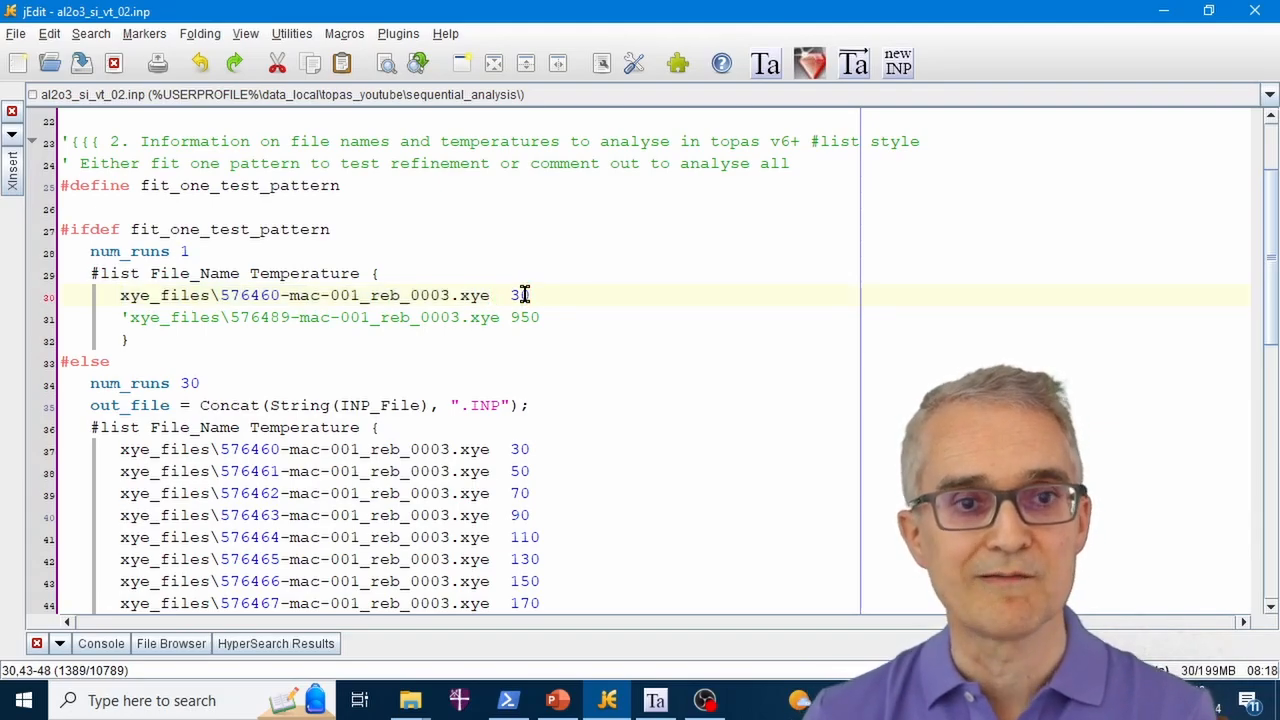
# Comment out the #define fit_one_test_pattern line with an apostrophe so that all patterns are analysed
pyautogui.click(140, 186)
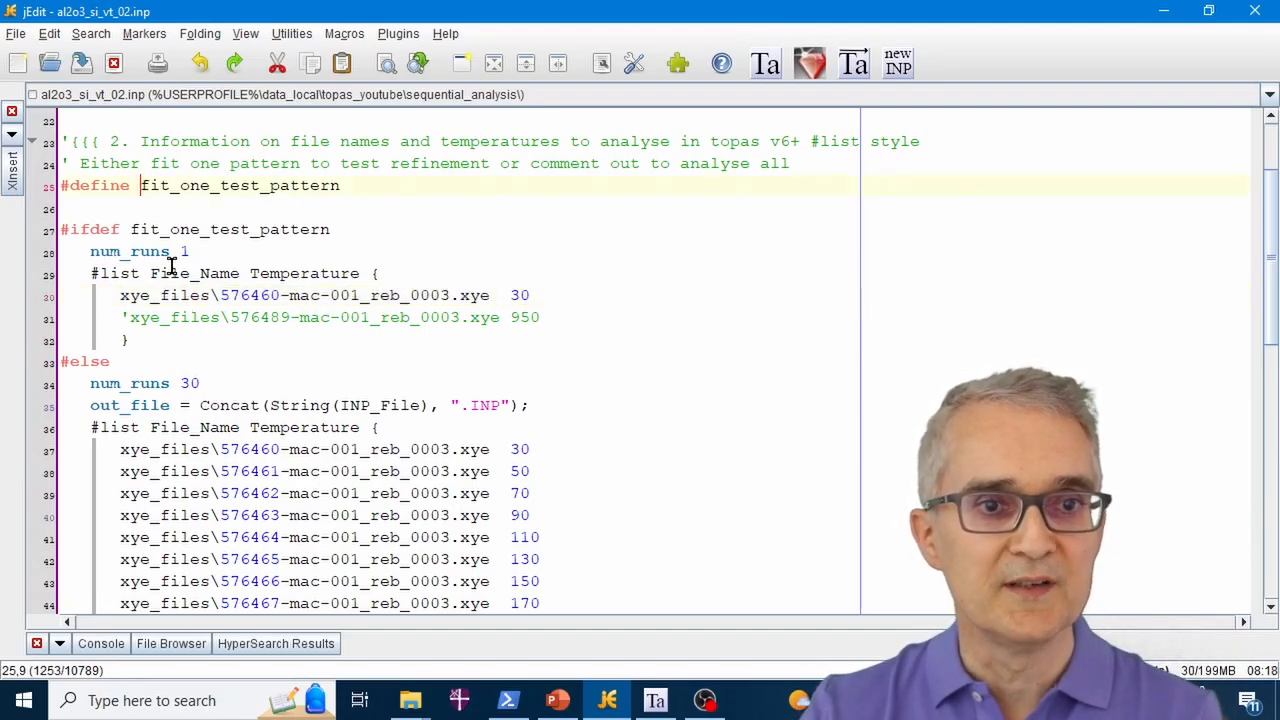
pyautogui.click(193, 345)
pyautogui.click(63, 186)
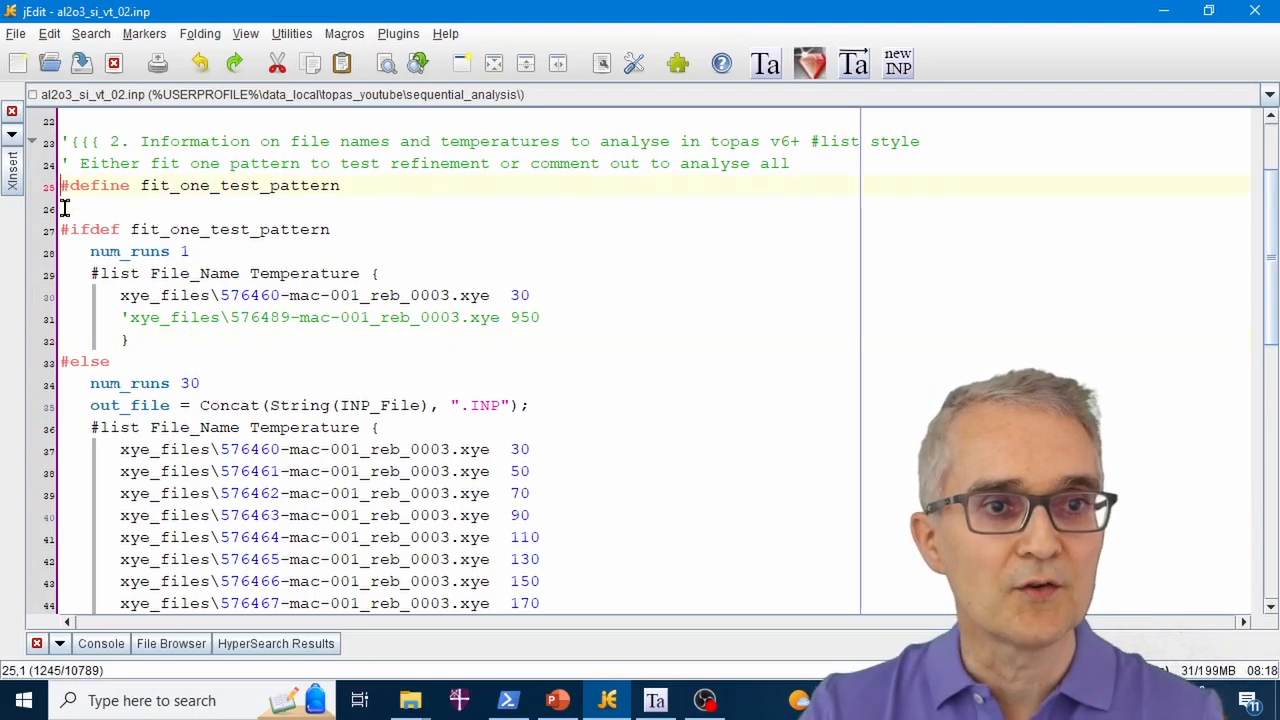
pyautogui.write("'")
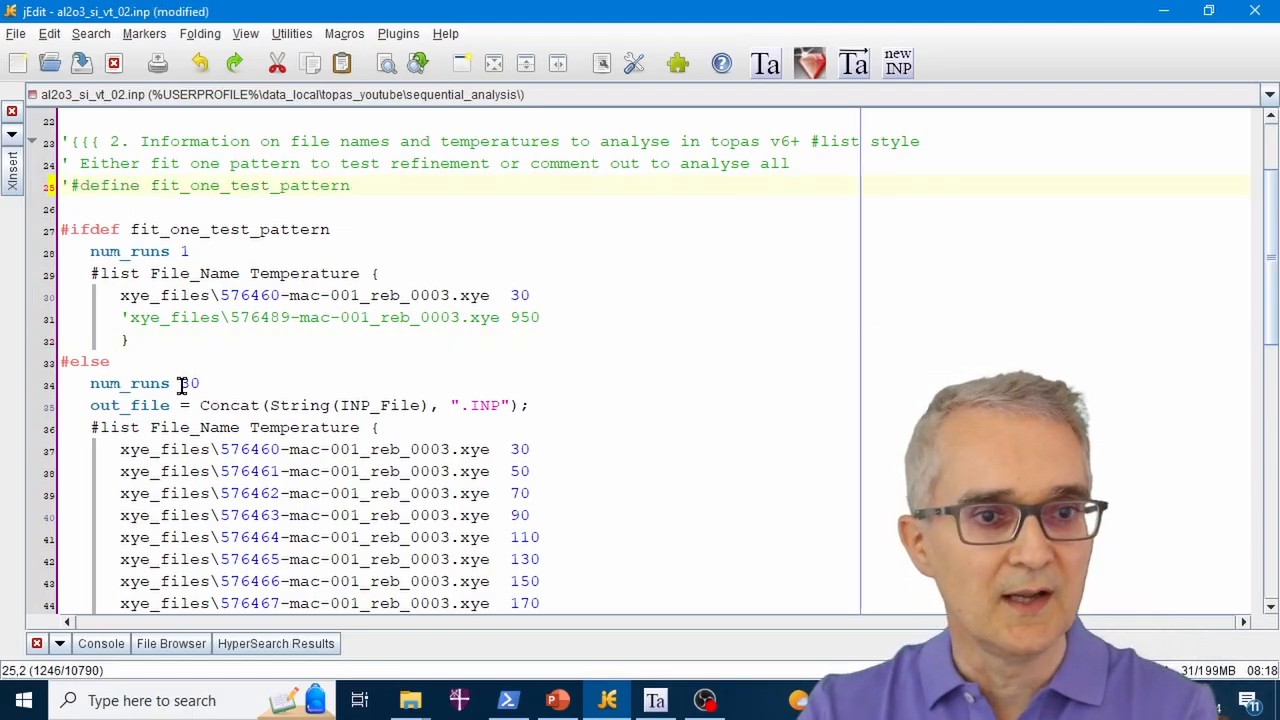
# Try commenting out the out_file line in the #else block and remove the comment mark again
pyautogui.scroll(-1, 160, 360)
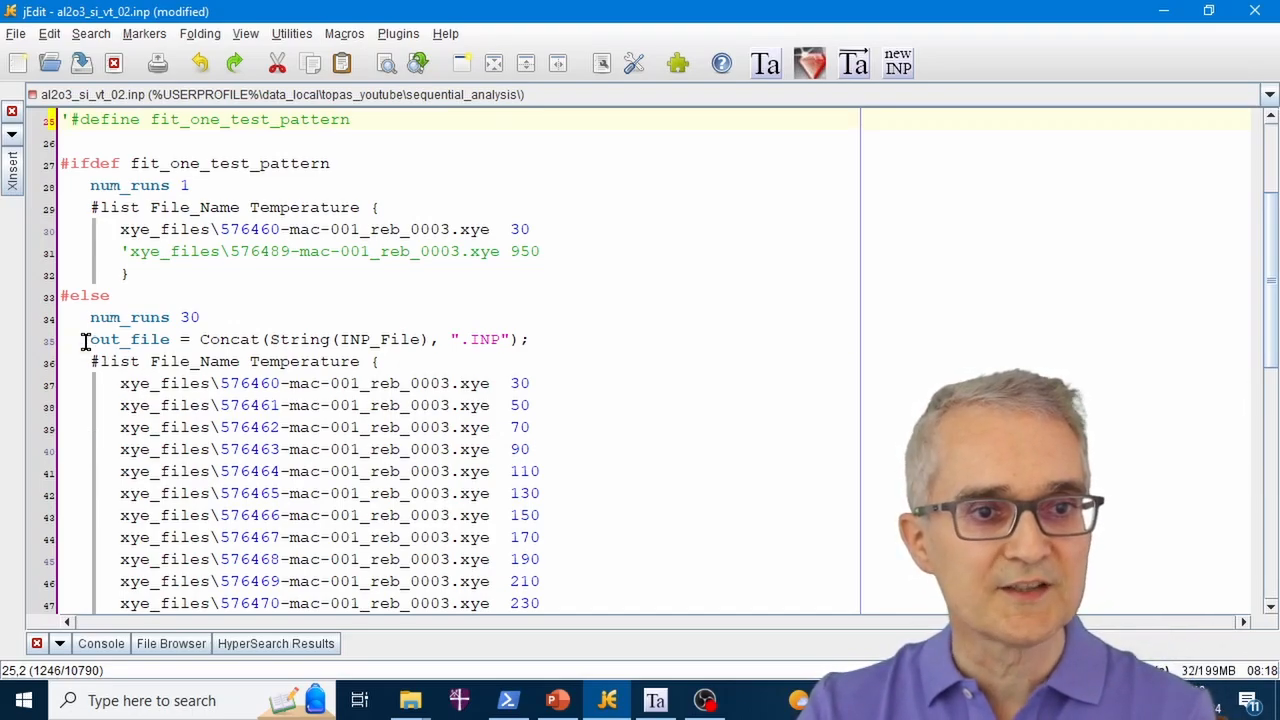
pyautogui.moveTo(84, 340); pyautogui.dragTo(560, 340)
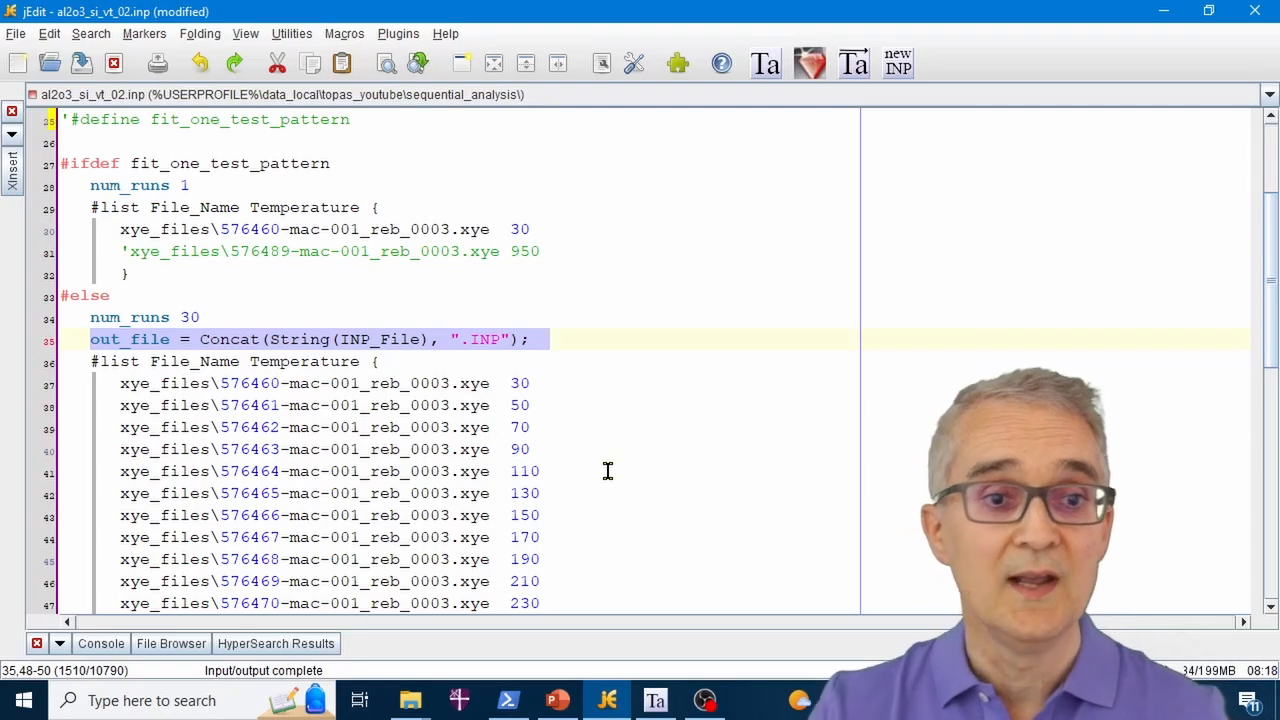
pyautogui.click(85, 343)
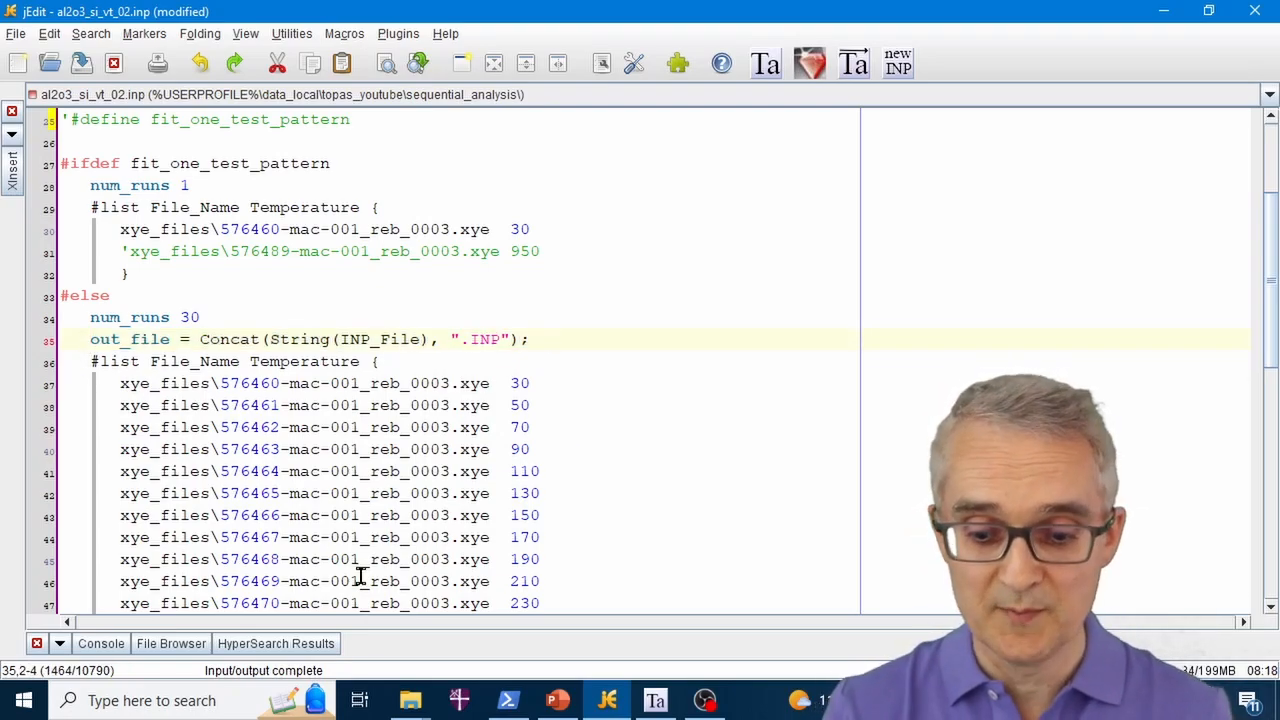
pyautogui.write("'")
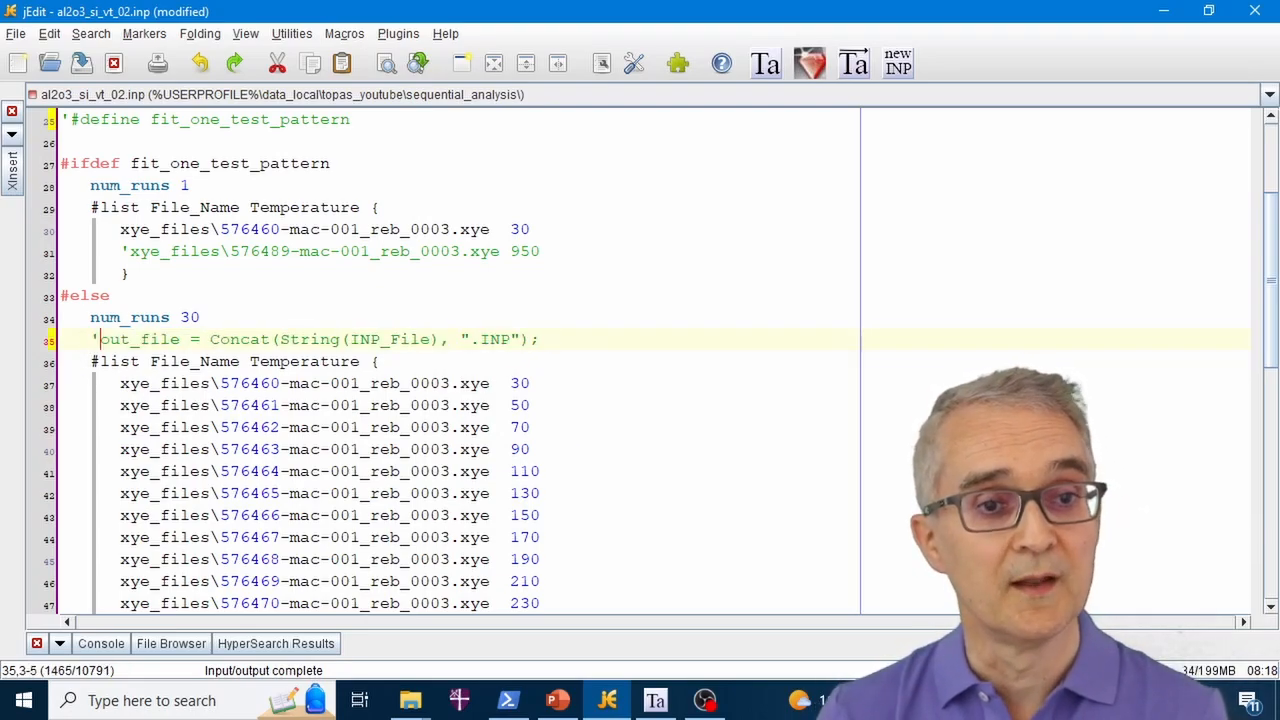
pyautogui.press('BackSpace')
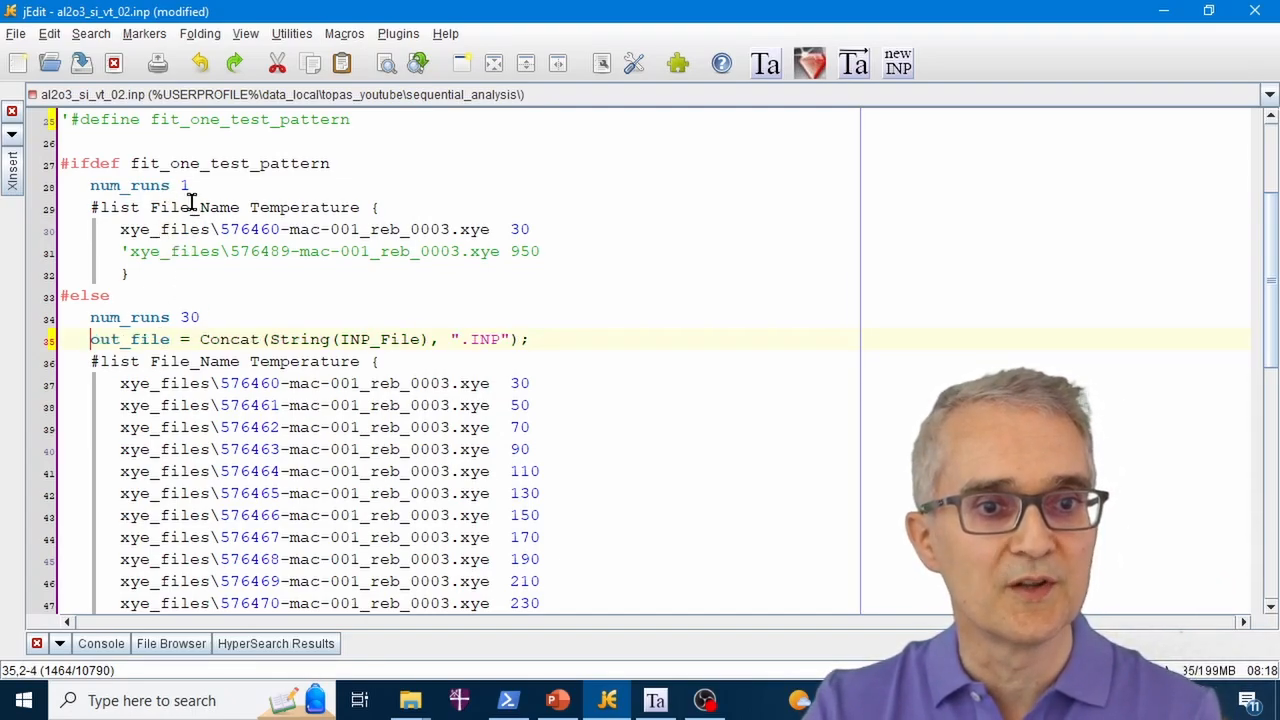
pyautogui.scroll(2, 206, 343)
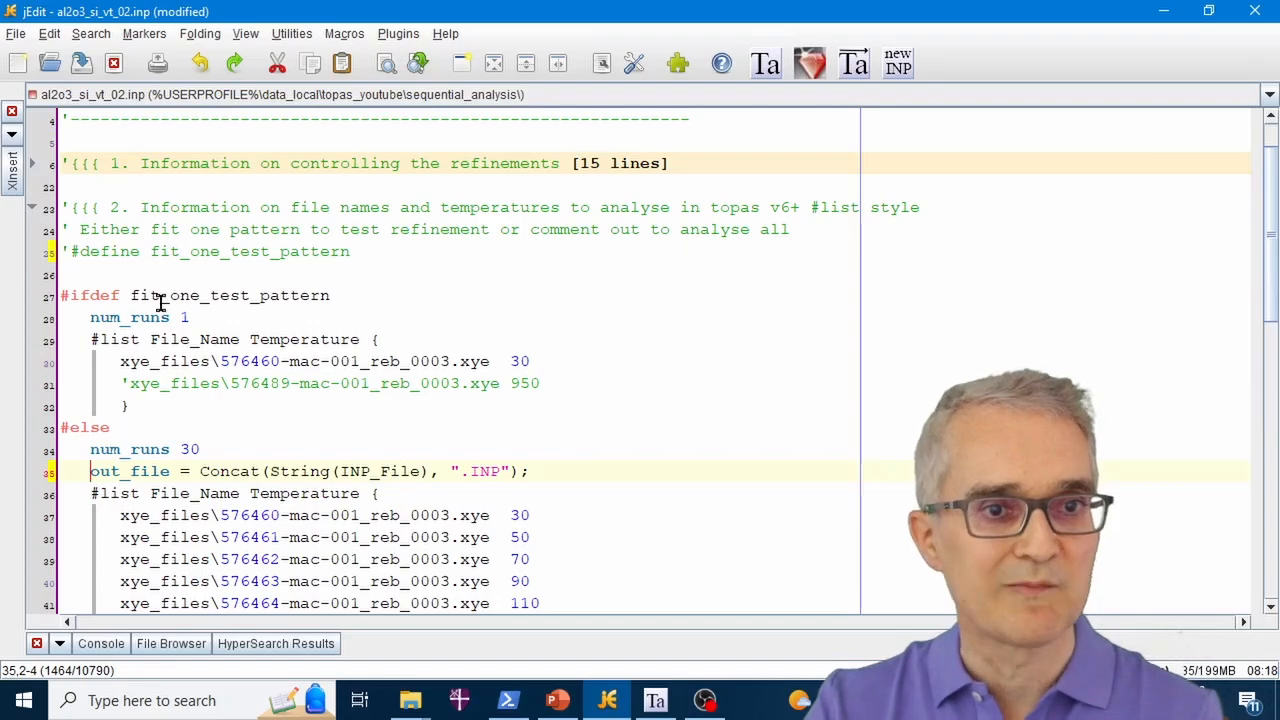
# Uncomment the #define fit_one_test_pattern line so that only the test pattern is fitted, and fold section 2
pyautogui.click(68, 253)
pyautogui.press('BackSpace')
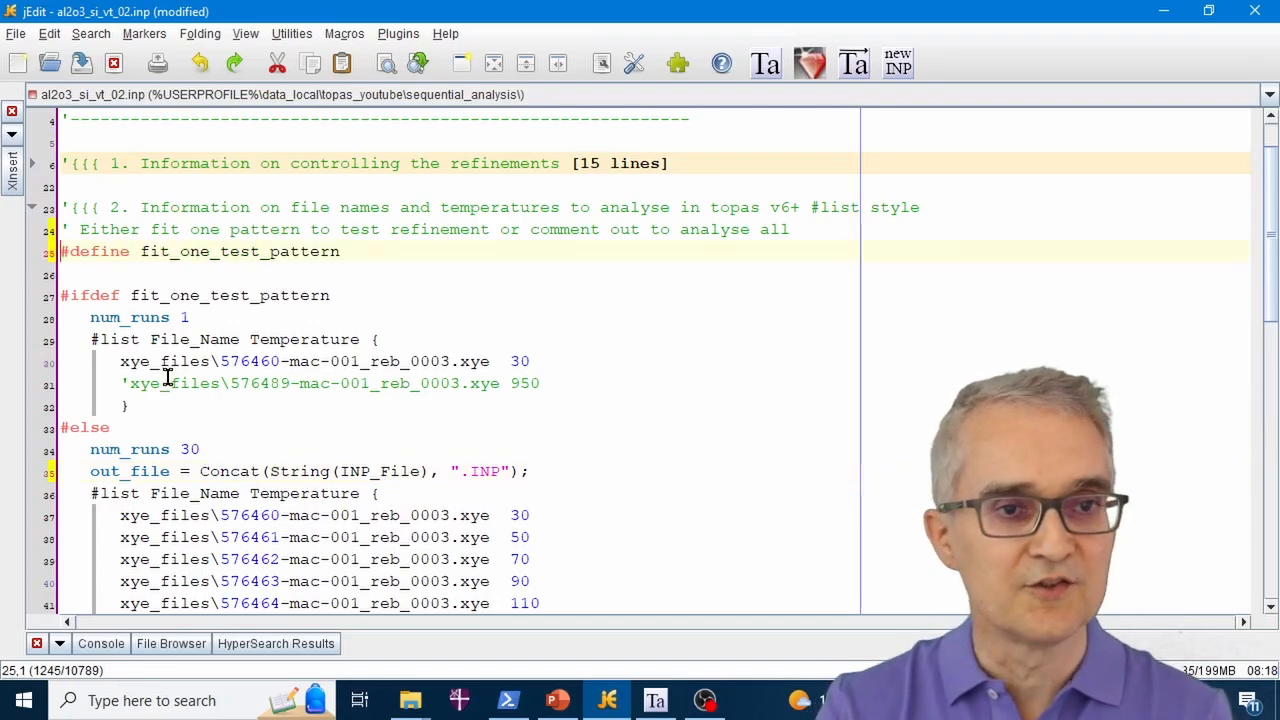
pyautogui.click(31, 208)
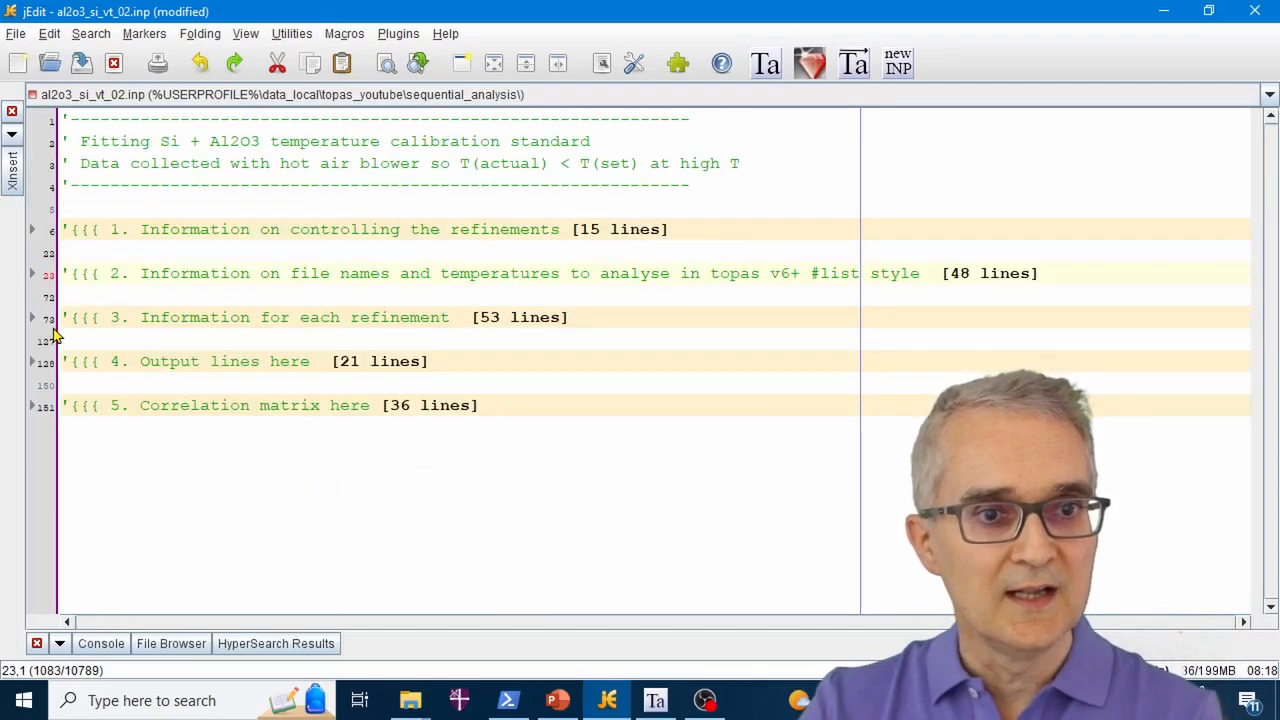
# Unfold section 3 and examine the xdd filename, start_X and finish_X, lam, LP_Factor and bkg lines
pyautogui.click(31, 319)
pyautogui.scroll(-1, 322, 392)
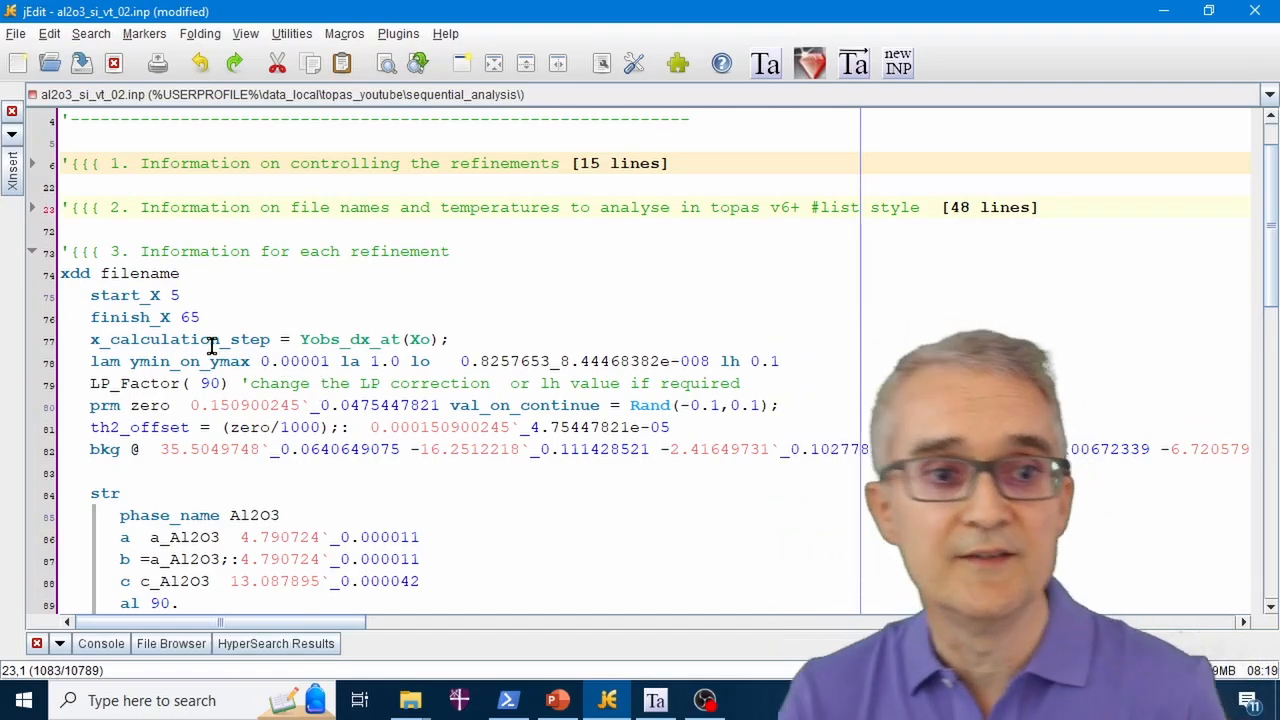
pyautogui.moveTo(60, 273); pyautogui.dragTo(188, 275)
pyautogui.click(148, 318)
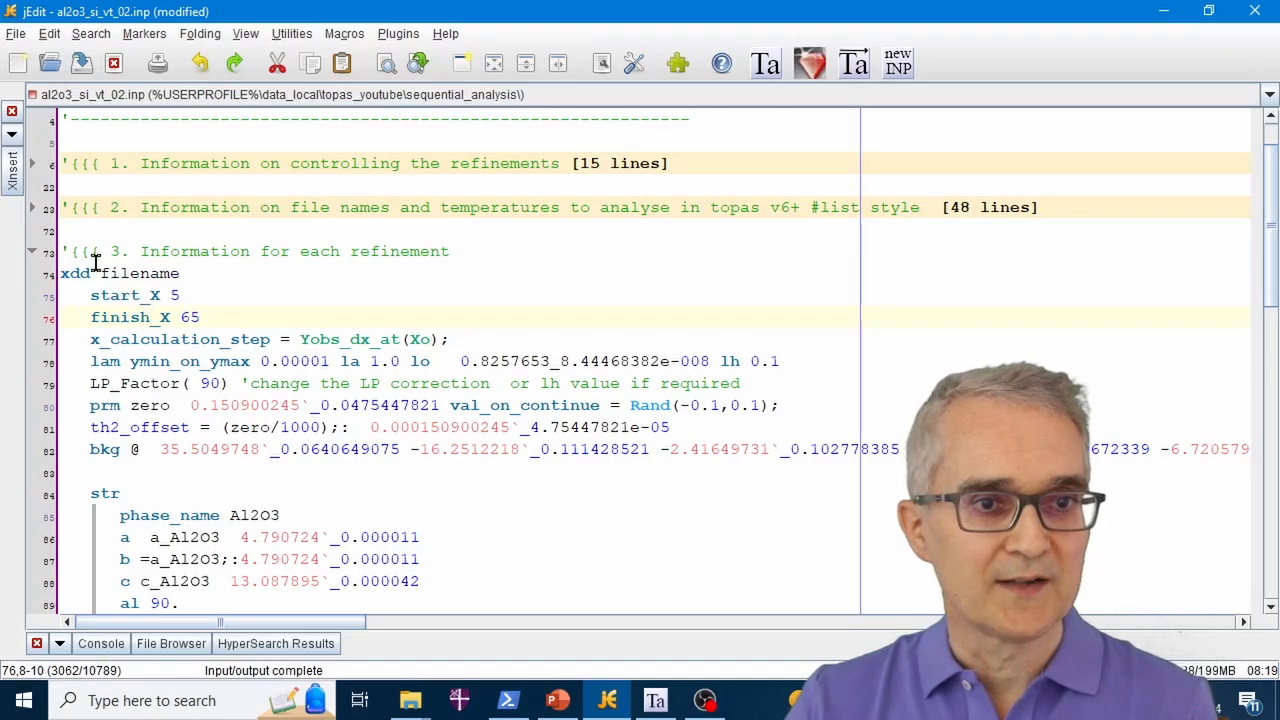
pyautogui.moveTo(100, 273); pyautogui.dragTo(188, 273)
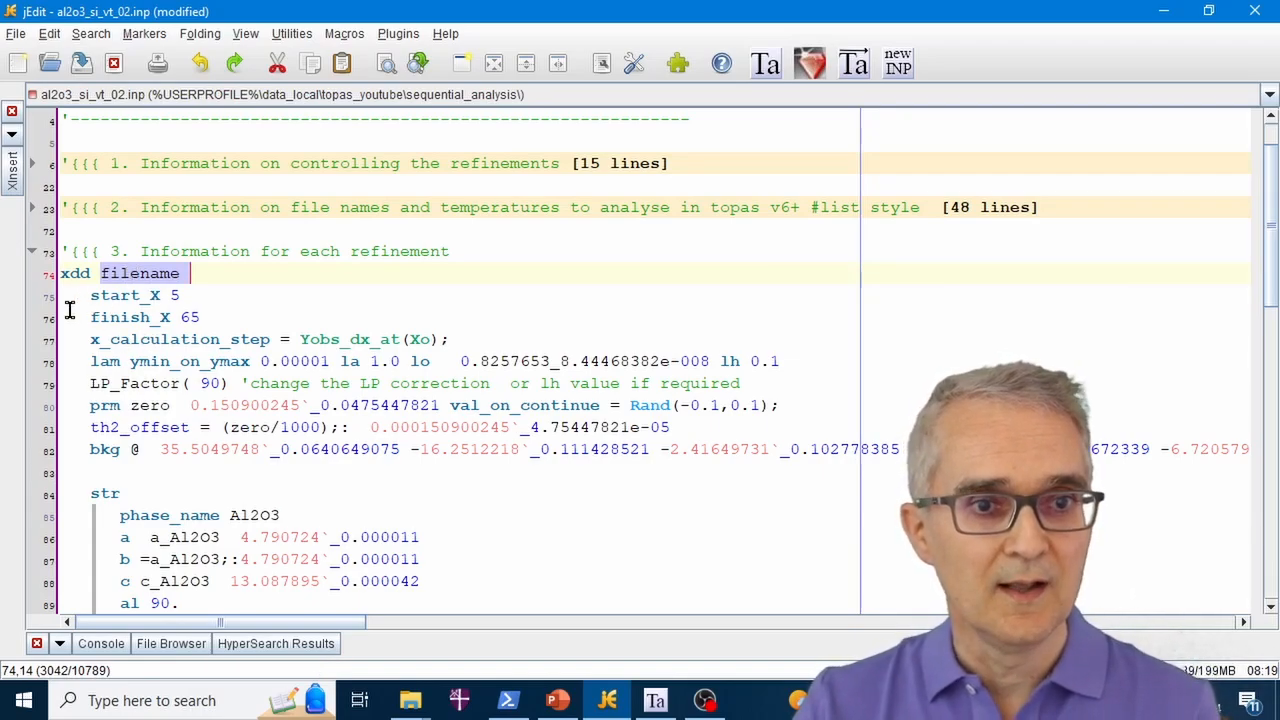
pyautogui.moveTo(63, 297); pyautogui.dragTo(63, 343)
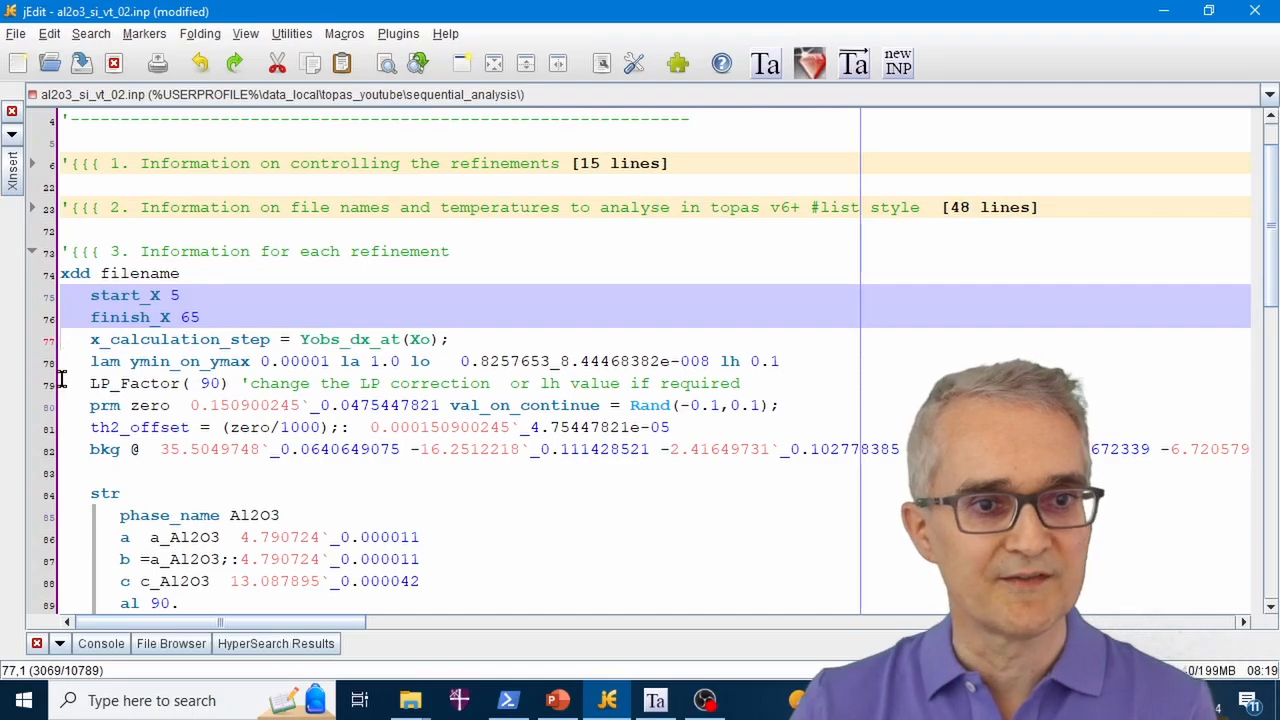
pyautogui.moveTo(66, 366); pyautogui.dragTo(63, 400)
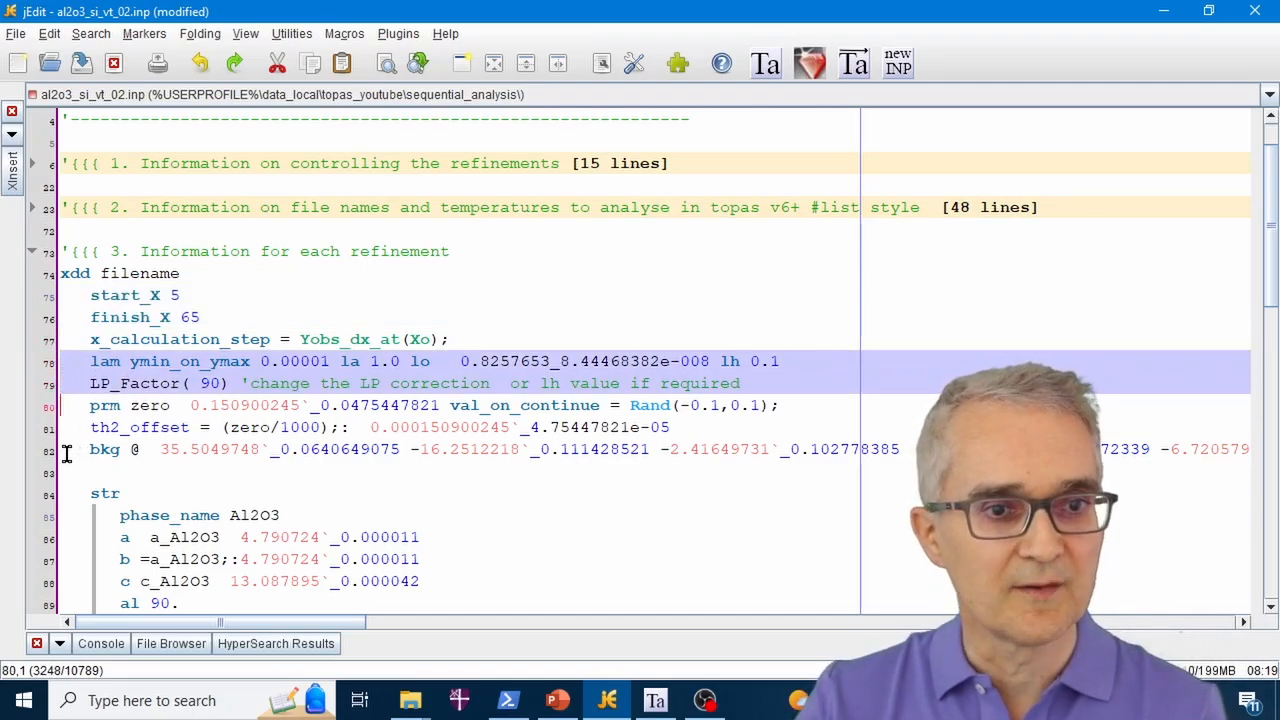
pyautogui.moveTo(66, 449); pyautogui.dragTo(65, 460)
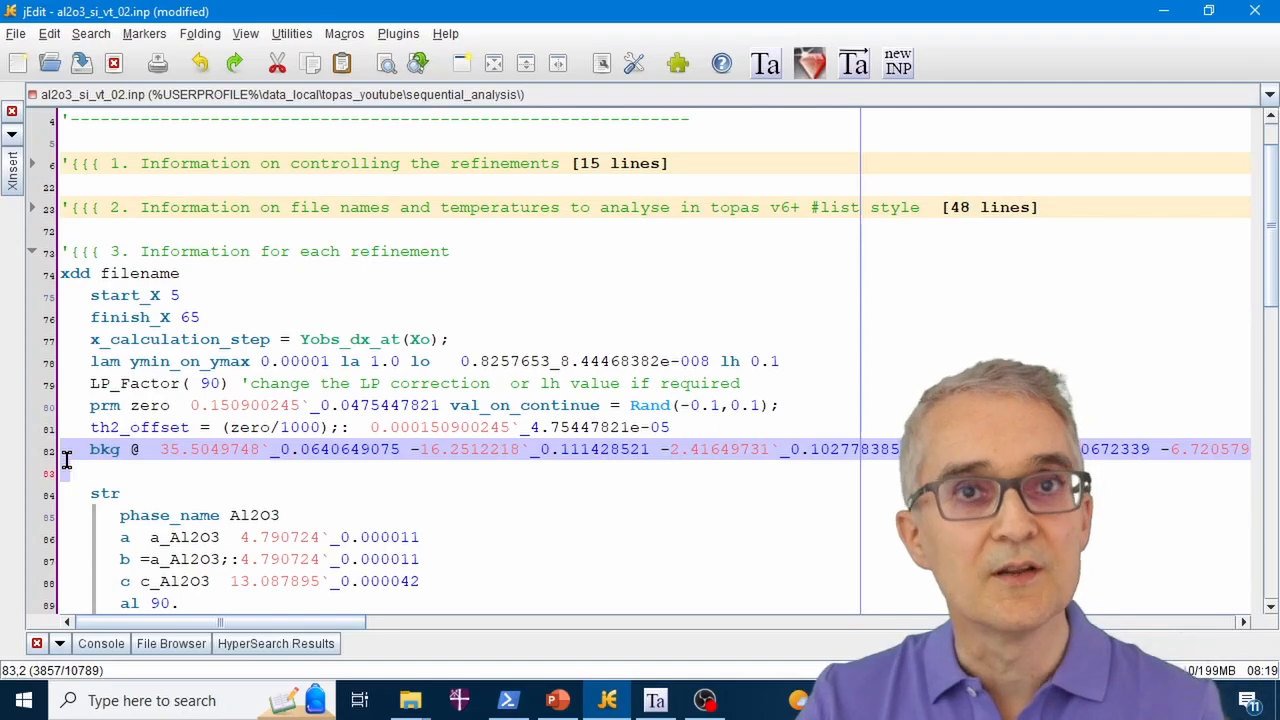
# Examine the Al2O3 str block and its named cell parameter a_Al2O3
pyautogui.scroll(-5, 223, 449)
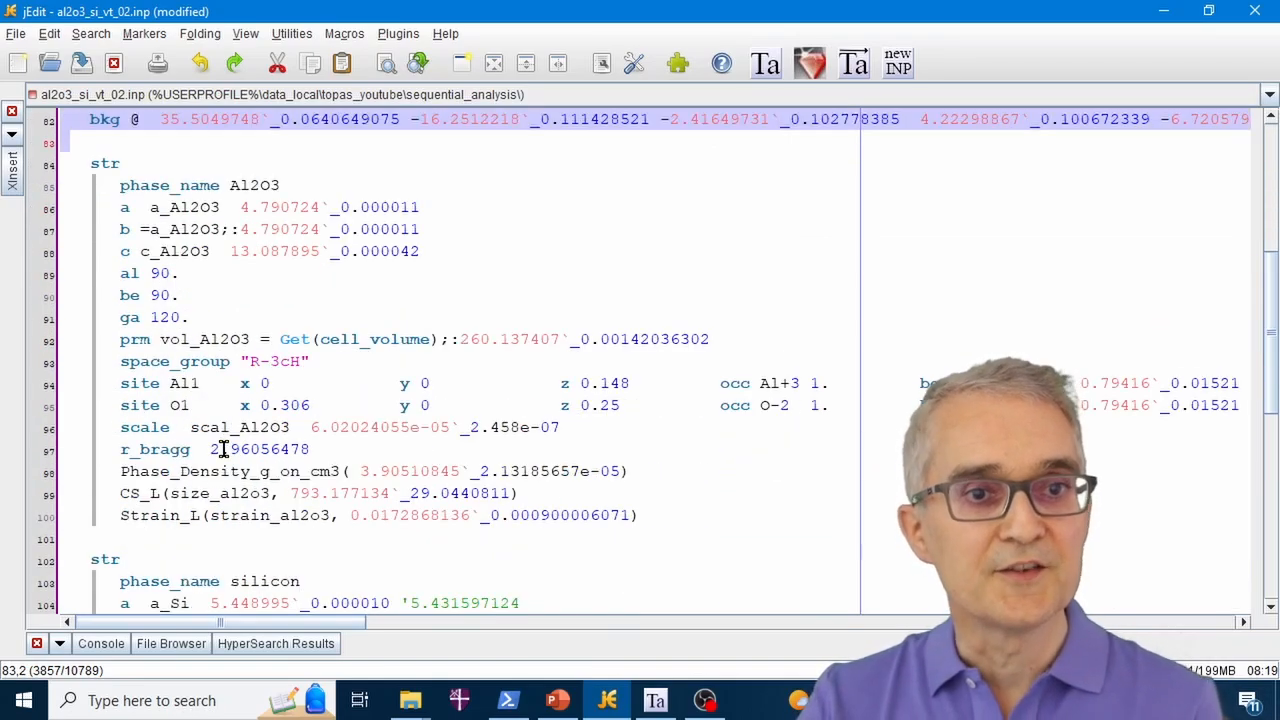
pyautogui.click(64, 174)
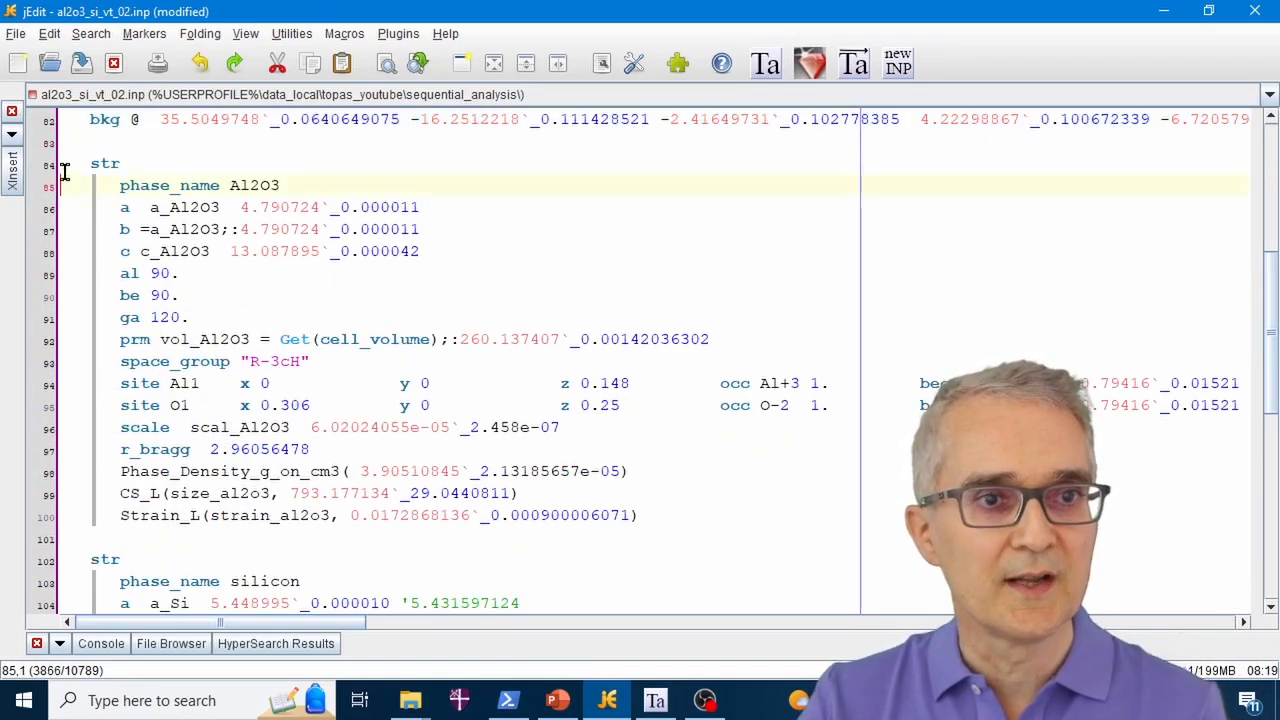
pyautogui.moveTo(64, 163); pyautogui.dragTo(72, 540)
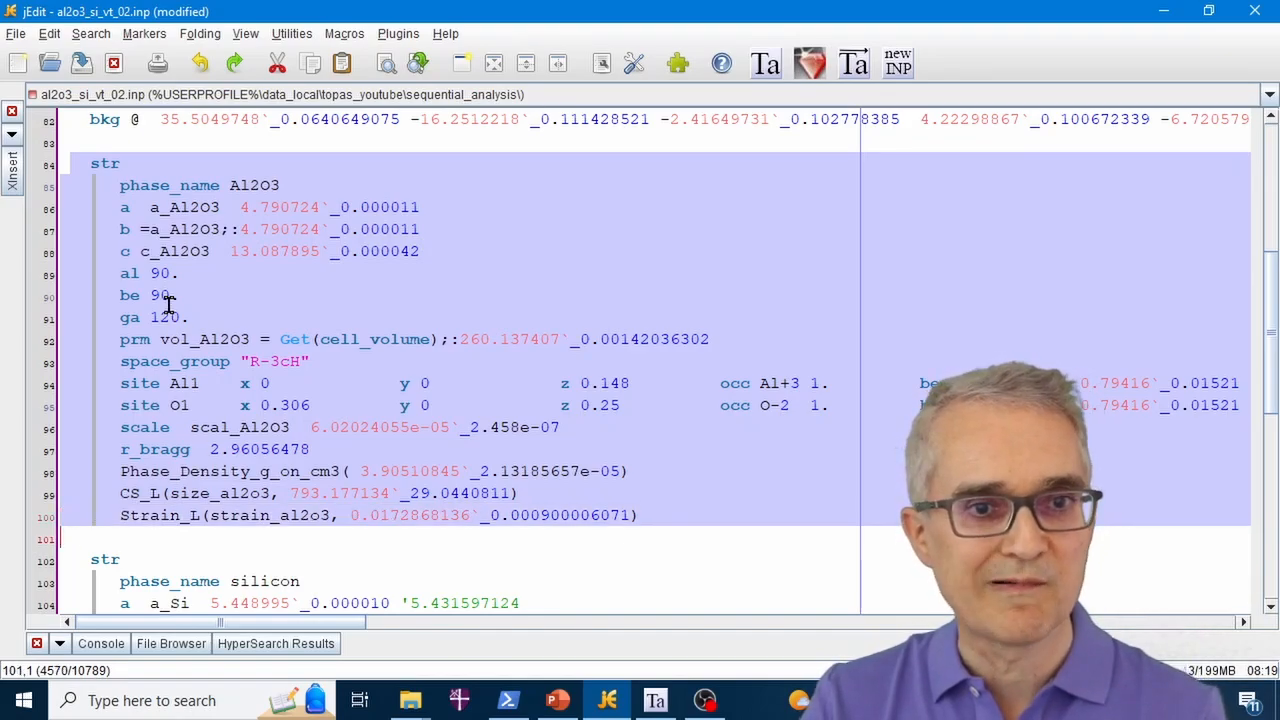
pyautogui.click(145, 208)
pyautogui.moveTo(147, 207); pyautogui.dragTo(216, 212)
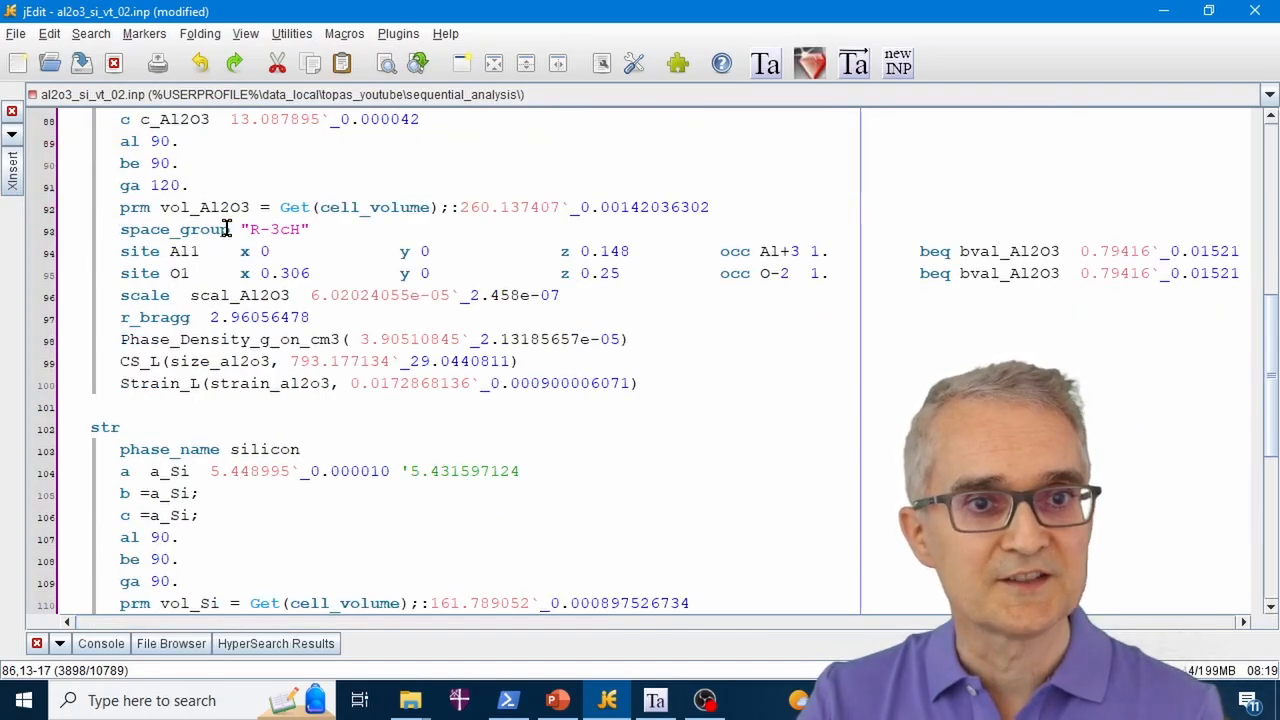
# Examine the silicon str block from its phase name to its Strain_L line
pyautogui.scroll(2, 226, 229)
pyautogui.scroll(-6, 226, 229)
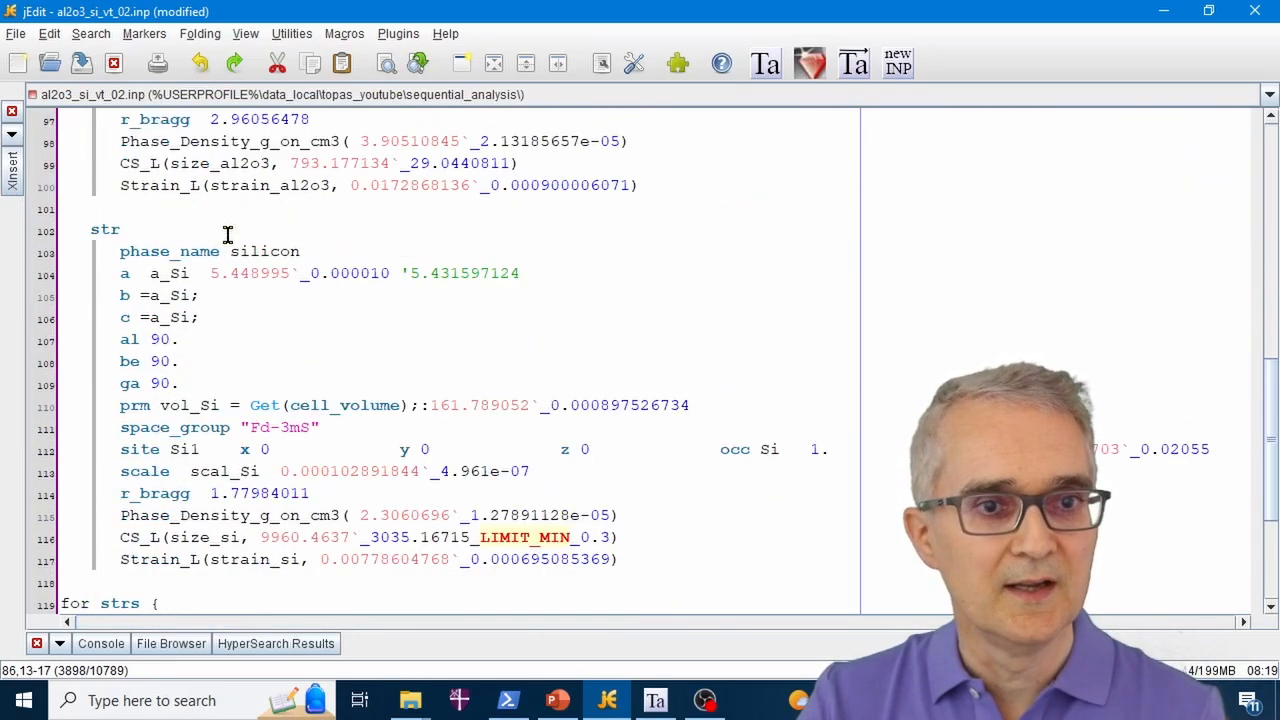
pyautogui.moveTo(58, 165); pyautogui.dragTo(60, 530)
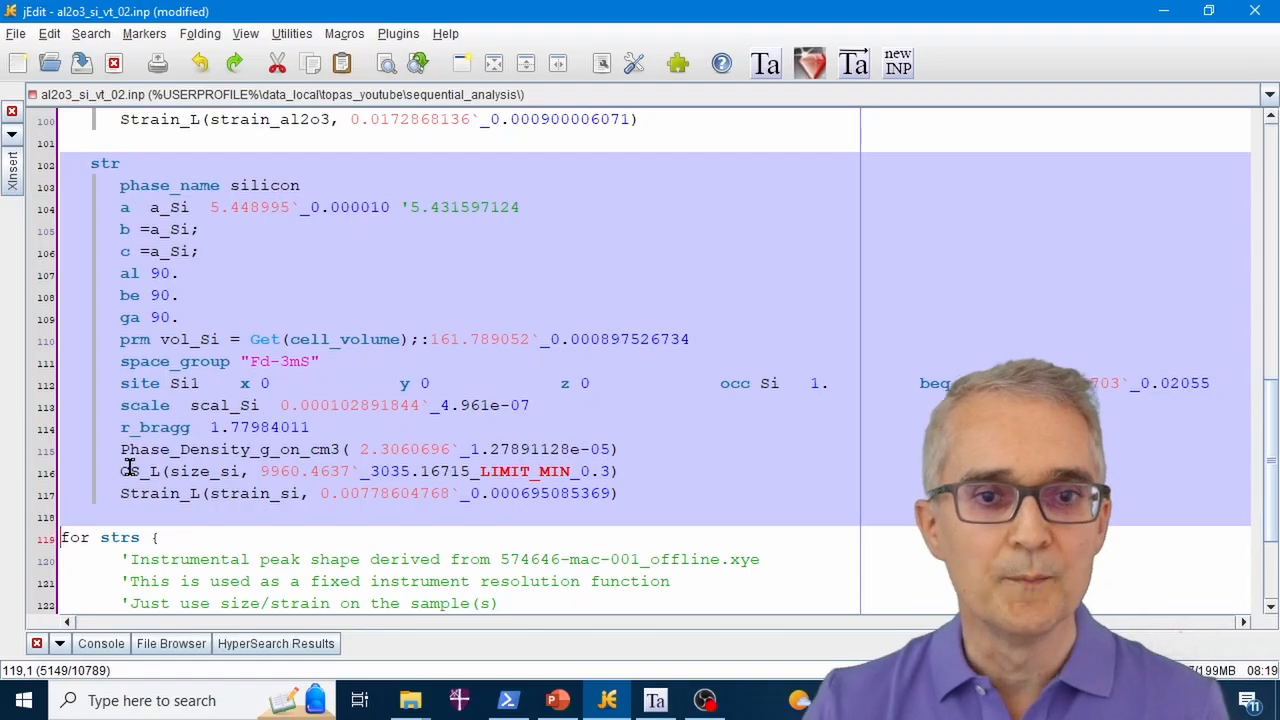
# Examine the for strs block's TCHZ_Peak_Type and Simple_Axial_Model lines and the silicon phase's CS_L and Strain_L lines
pyautogui.scroll(-2, 128, 467)
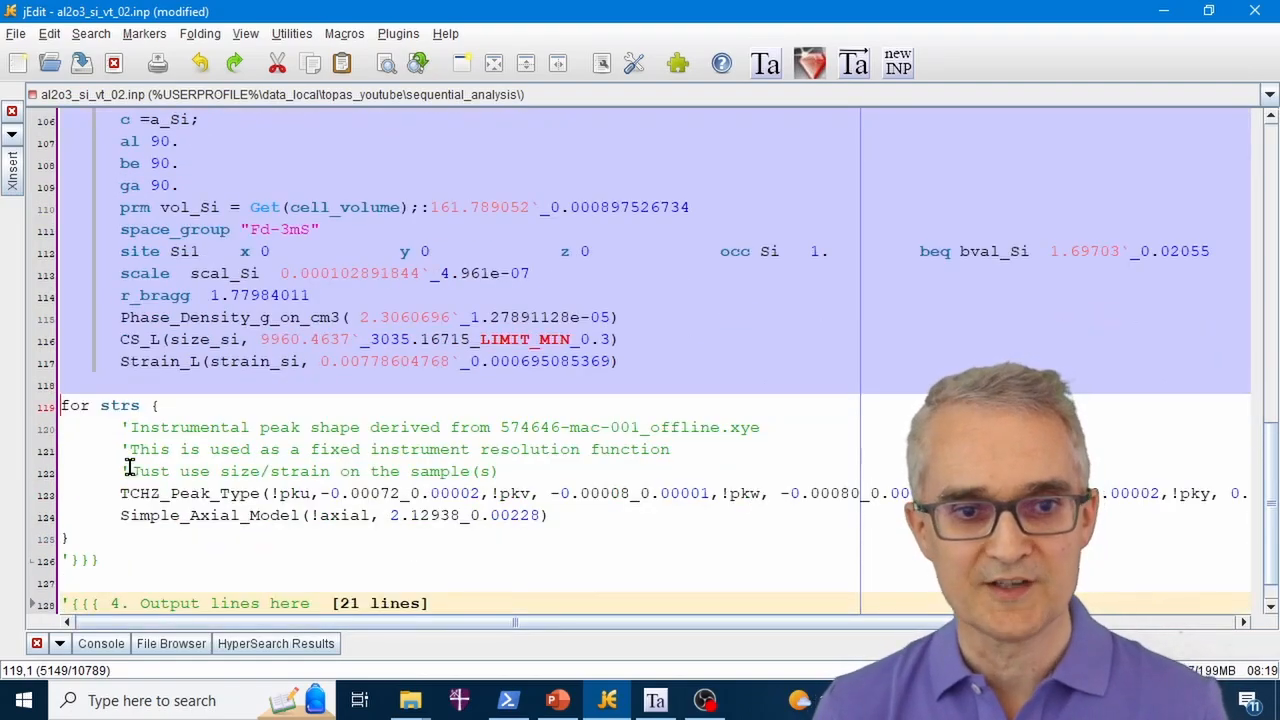
pyautogui.click(128, 467)
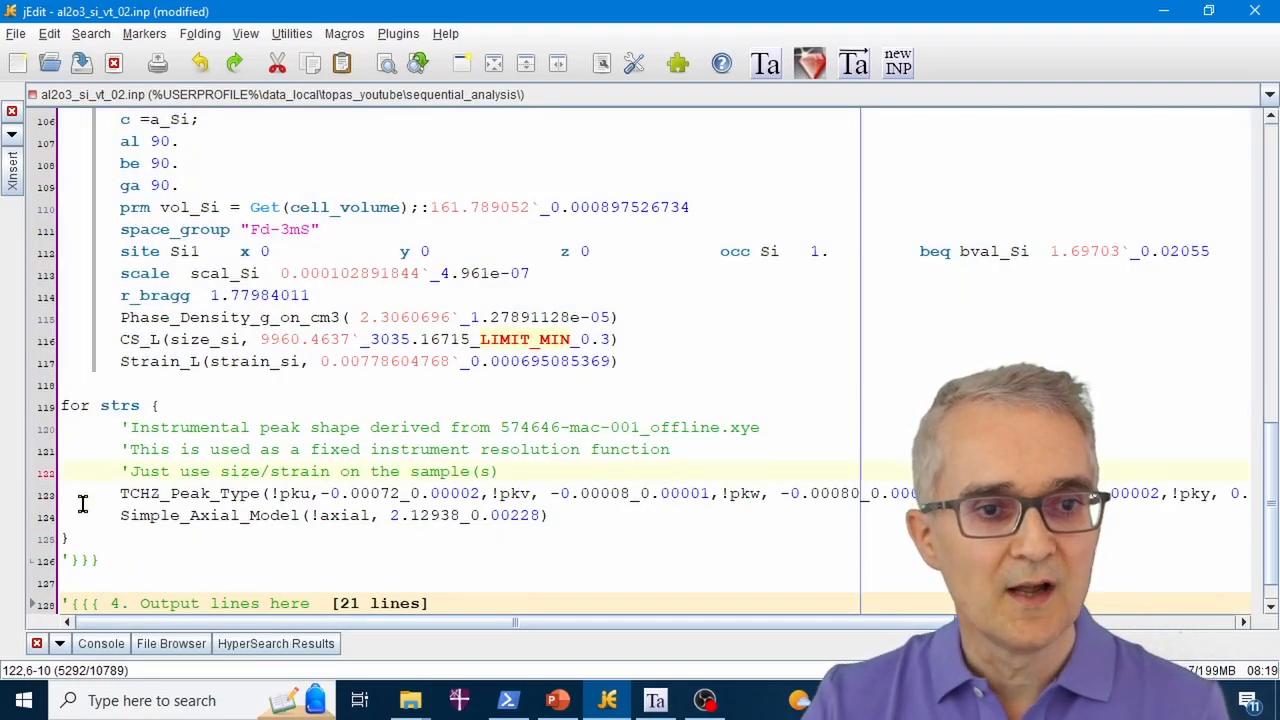
pyautogui.moveTo(65, 500); pyautogui.dragTo(60, 528)
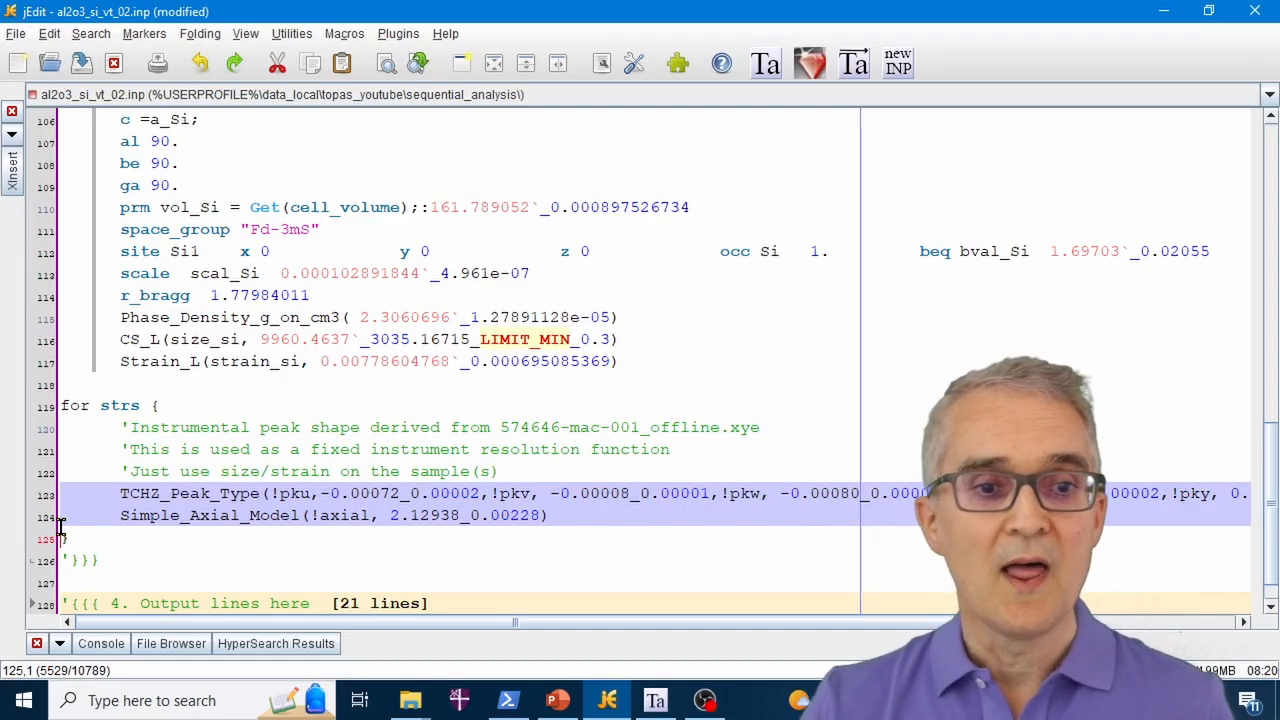
pyautogui.click(102, 448)
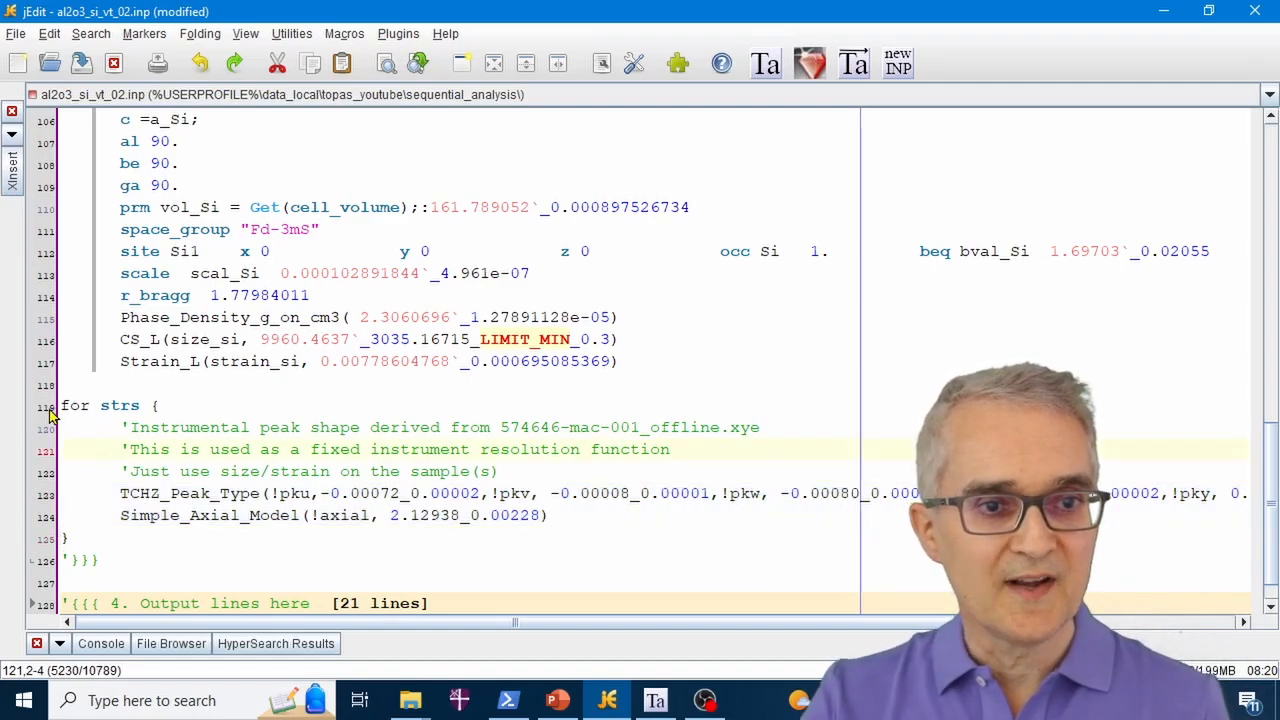
pyautogui.moveTo(58, 405); pyautogui.dragTo(143, 405)
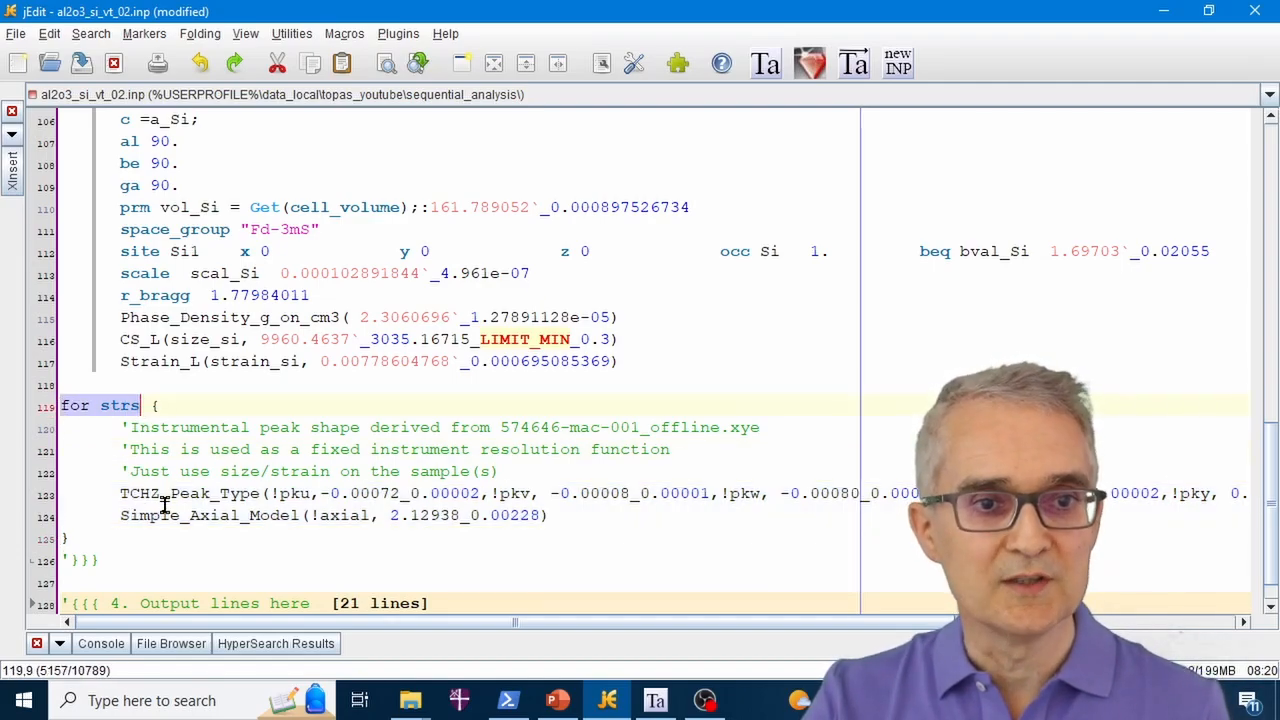
pyautogui.click(166, 471)
pyautogui.click(62, 345)
pyautogui.moveTo(62, 345); pyautogui.dragTo(62, 380)
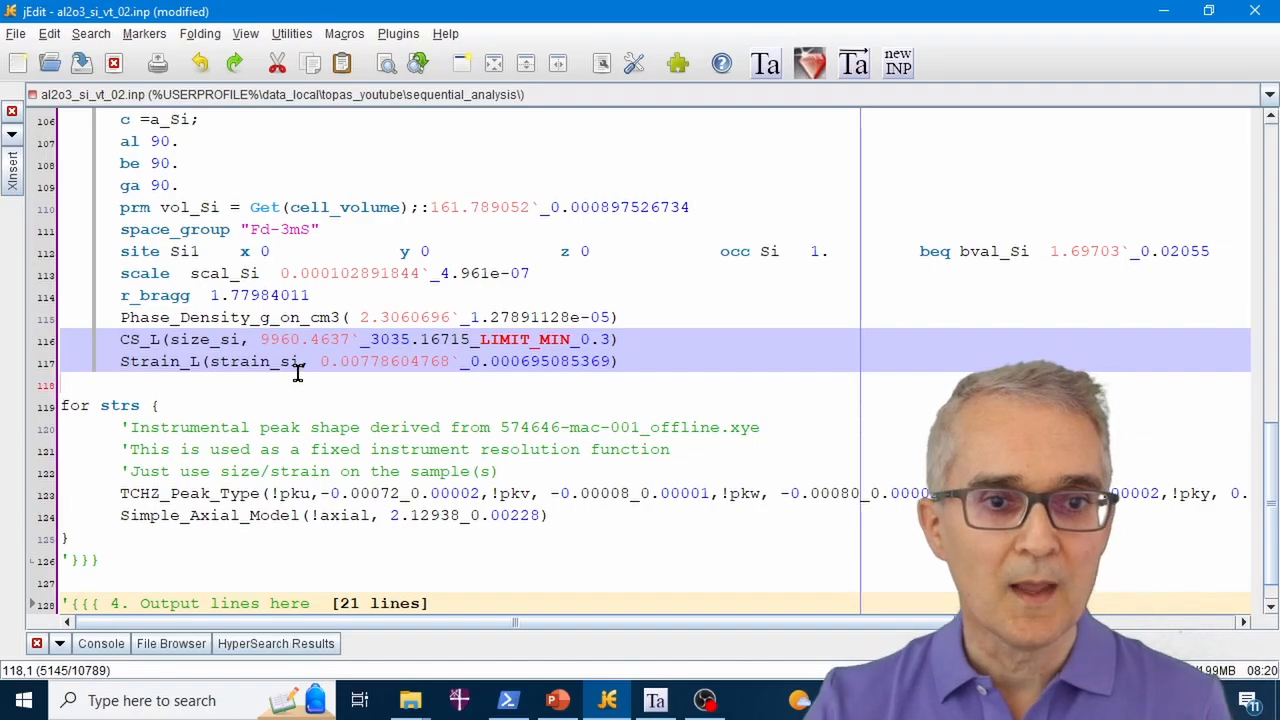
# Unfold section 4 and examine the out "results.txt" append line and the Out lines from Run_Number to zero/1000
pyautogui.scroll(-1, 298, 374)
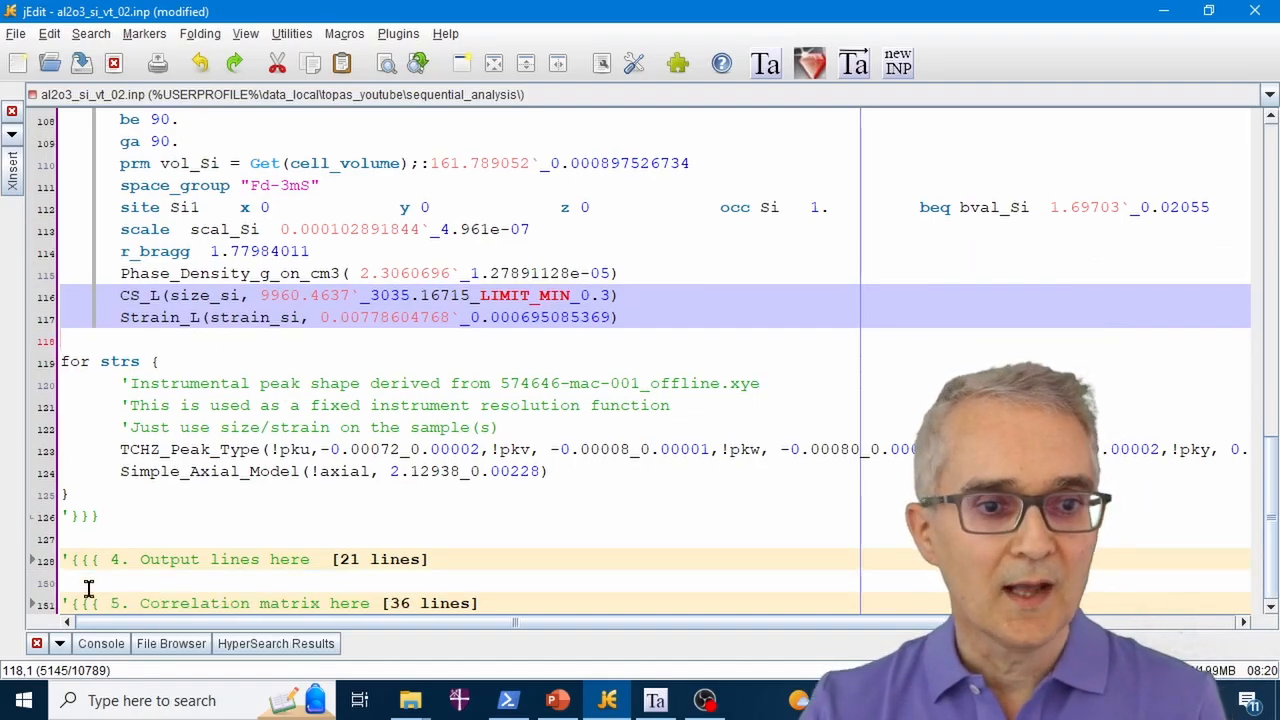
pyautogui.click(33, 560)
pyautogui.scroll(-4, 257, 500)
pyautogui.scroll(-3, 257, 500)
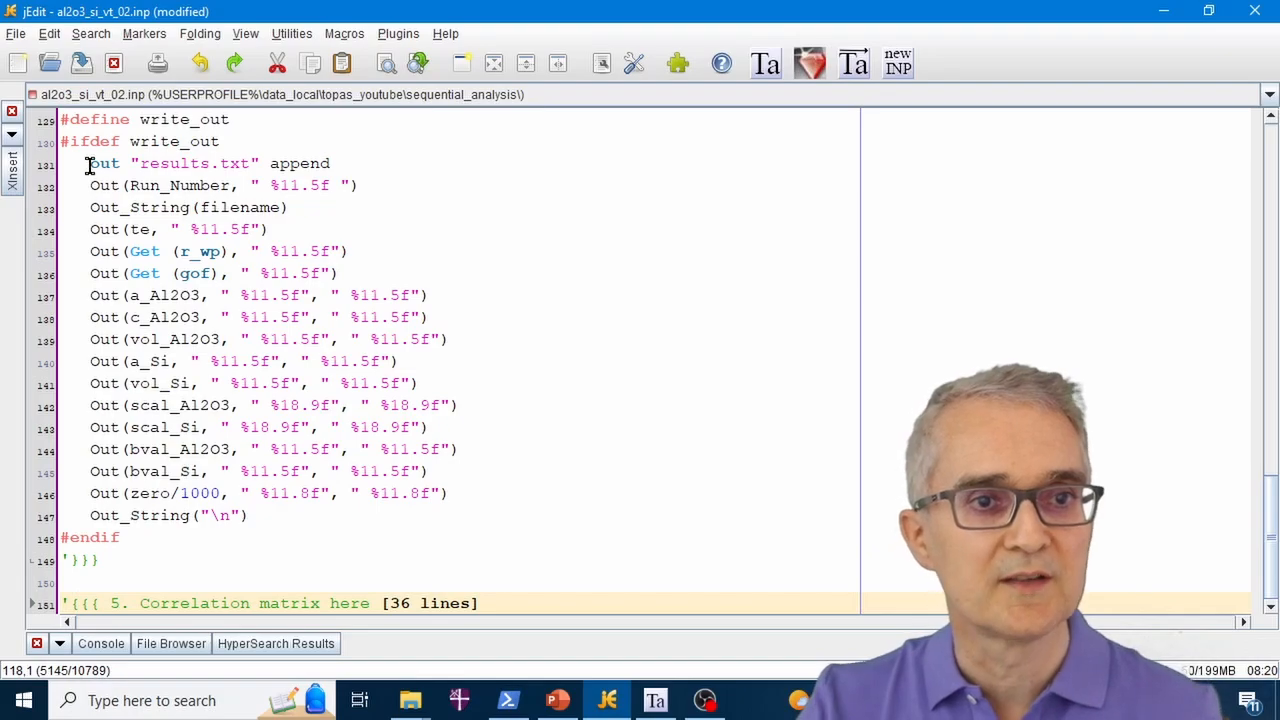
pyautogui.moveTo(89, 163); pyautogui.dragTo(338, 166)
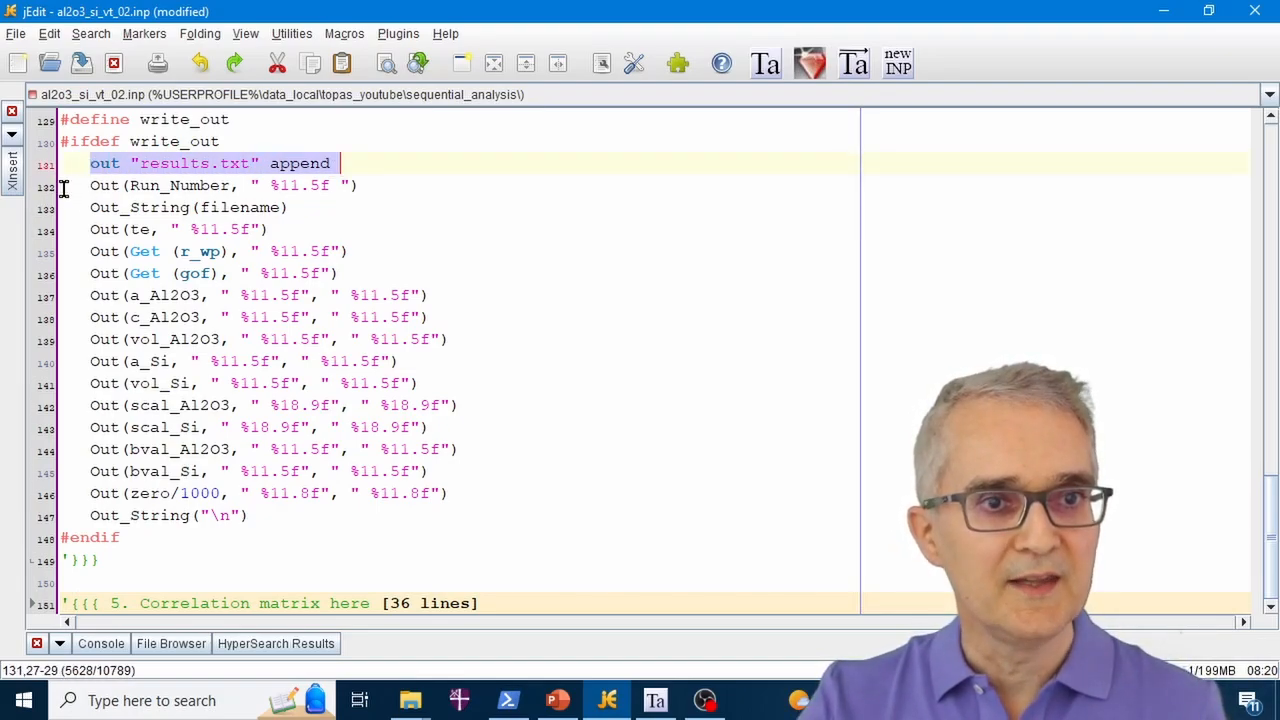
pyautogui.moveTo(62, 188); pyautogui.dragTo(60, 515)
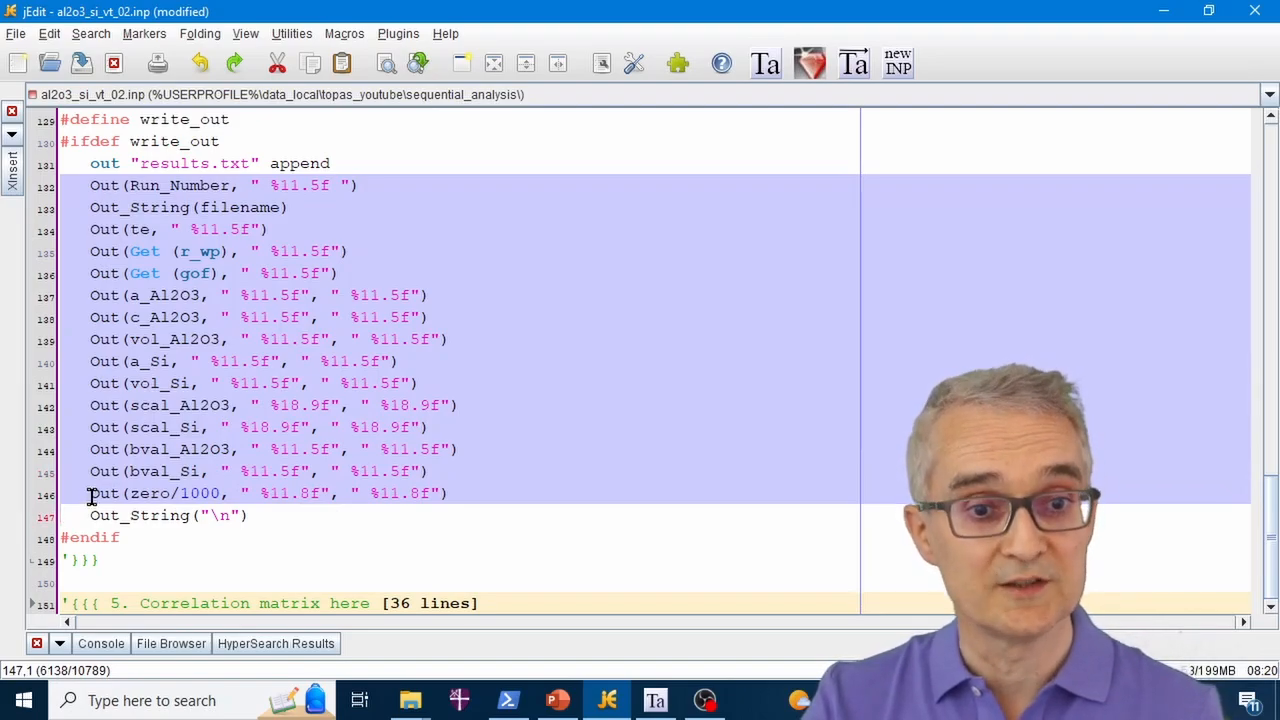
pyautogui.scroll(3, 297, 406)
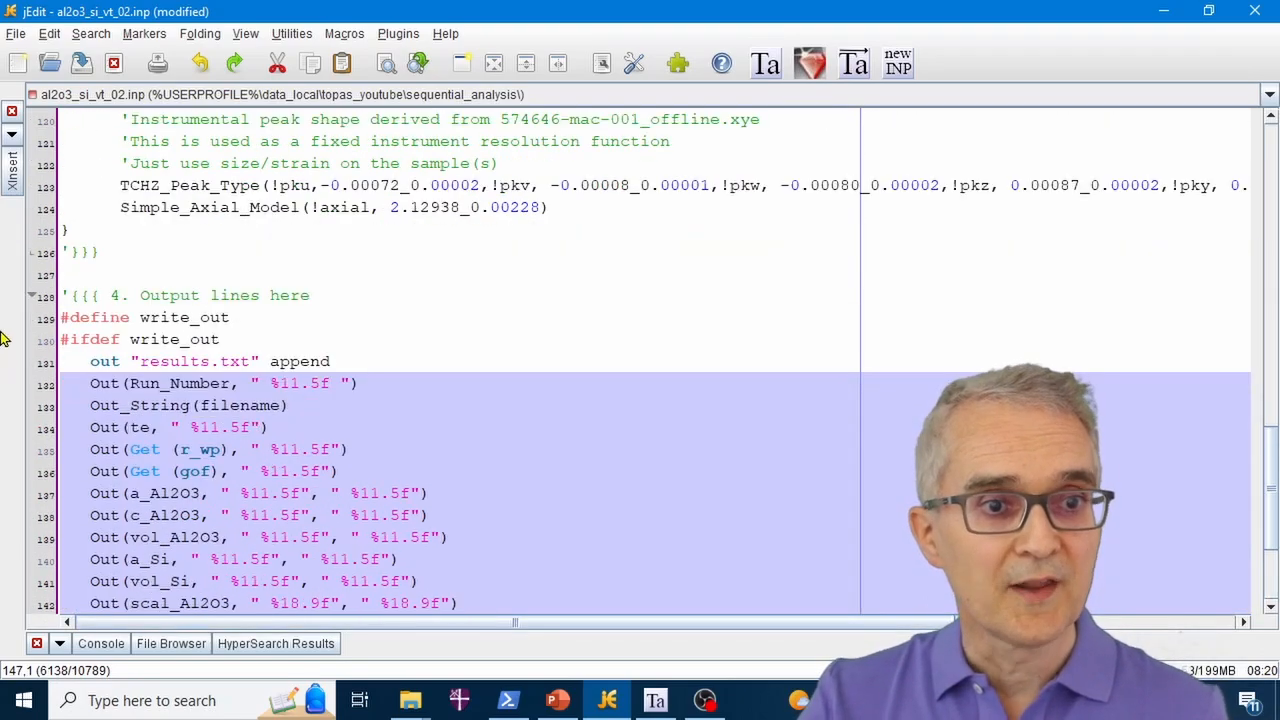
# Fold sections 4 and 3 of the input file
pyautogui.click(38, 298)
pyautogui.scroll(7, 91, 234)
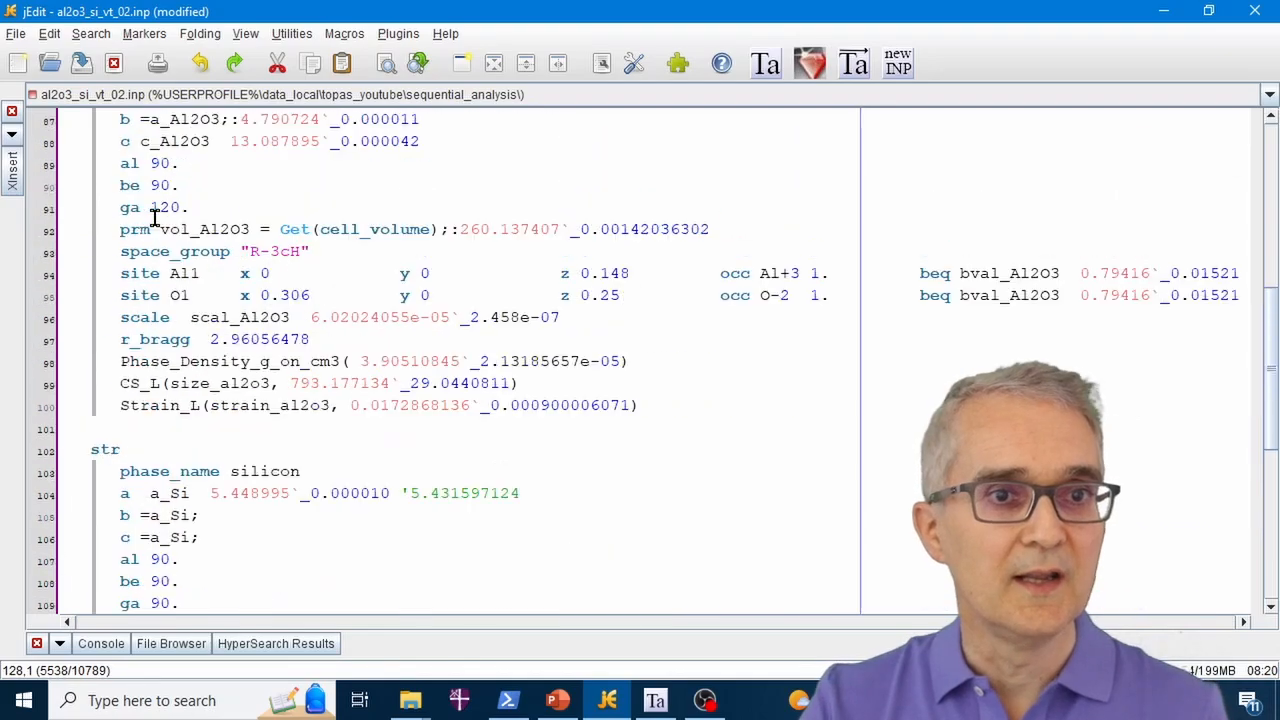
pyautogui.scroll(8, 153, 216)
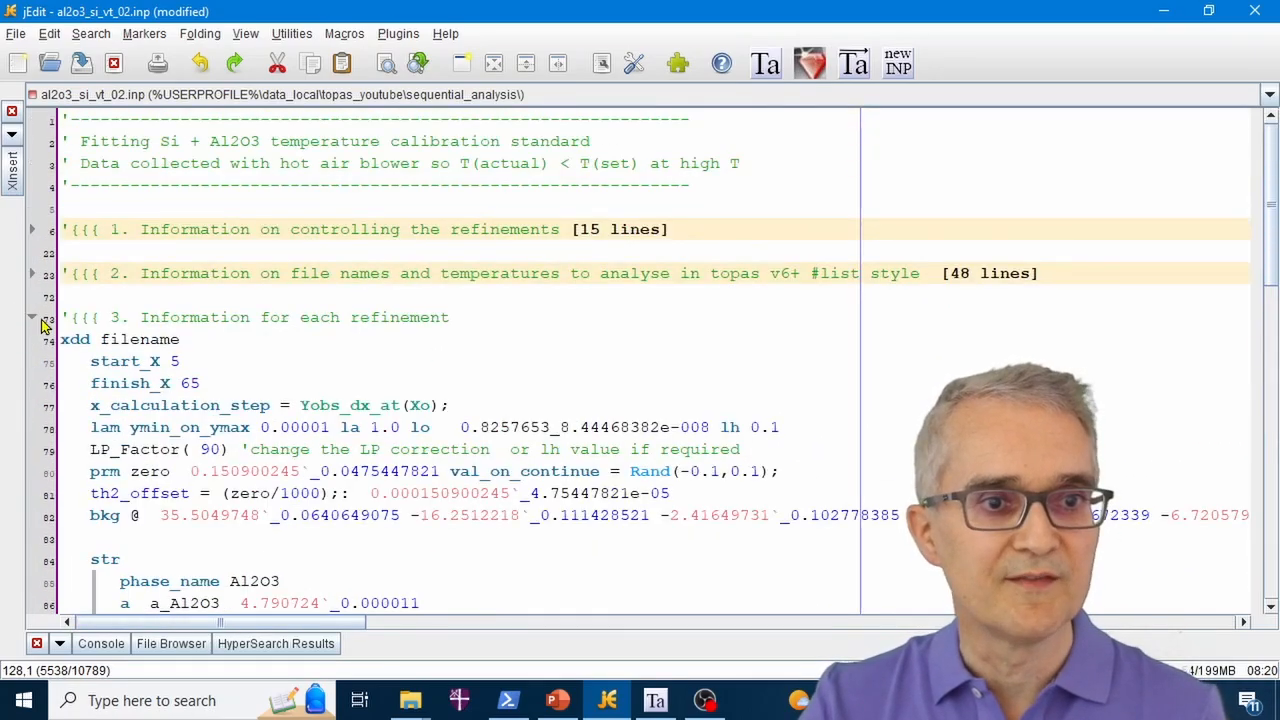
pyautogui.click(38, 318)
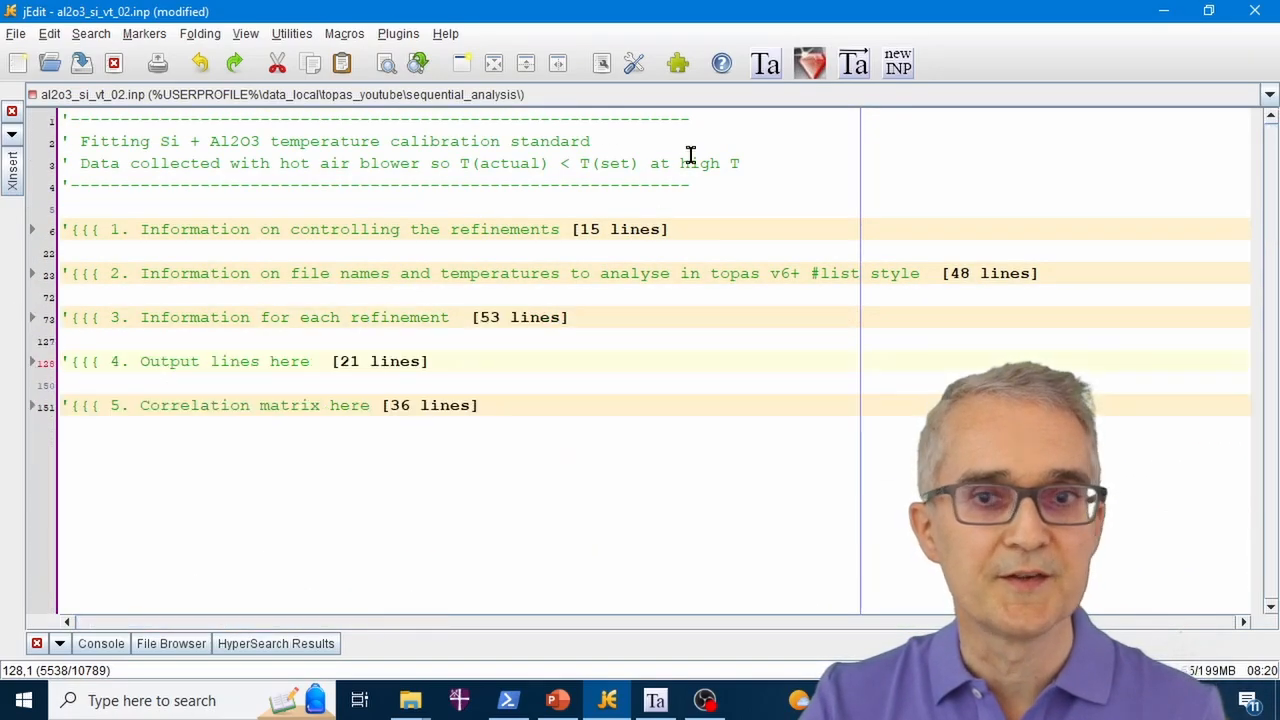
# Save the input file and send it to TOPAS, run the test-pattern refinement there, and accept updating the INP file from the OUT file
pyautogui.click(852, 68)
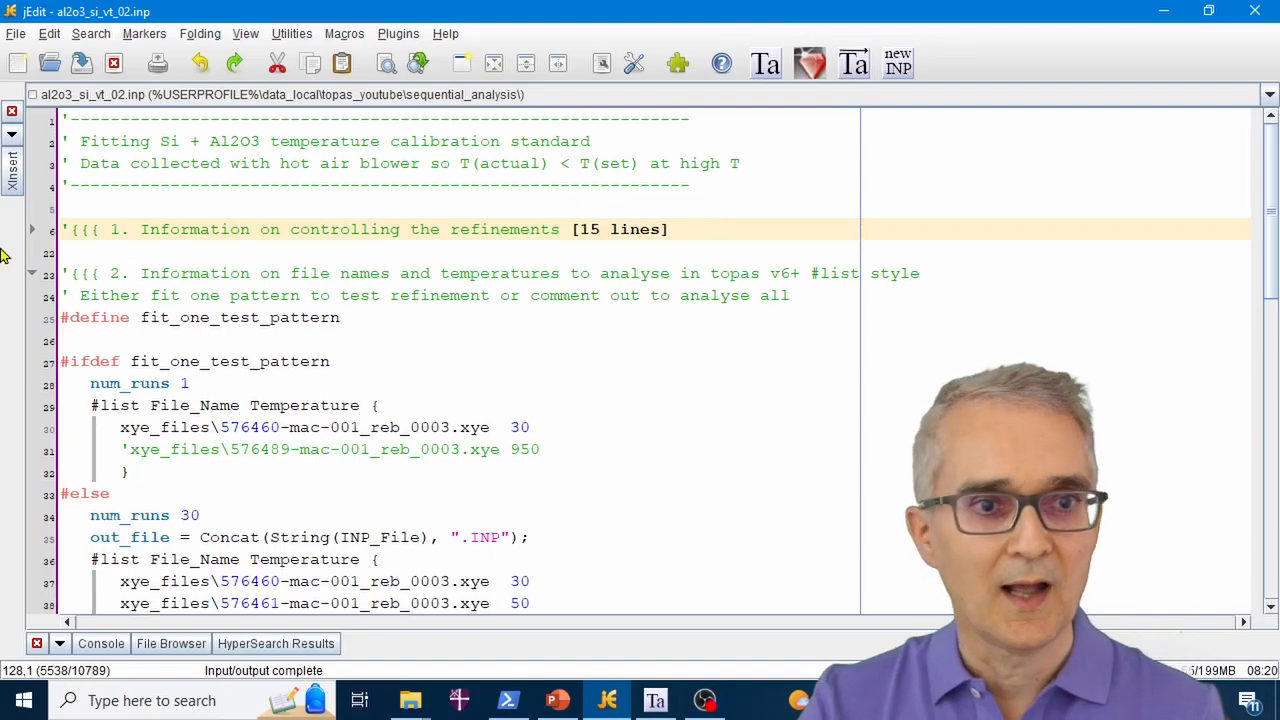
pyautogui.click(655, 702)
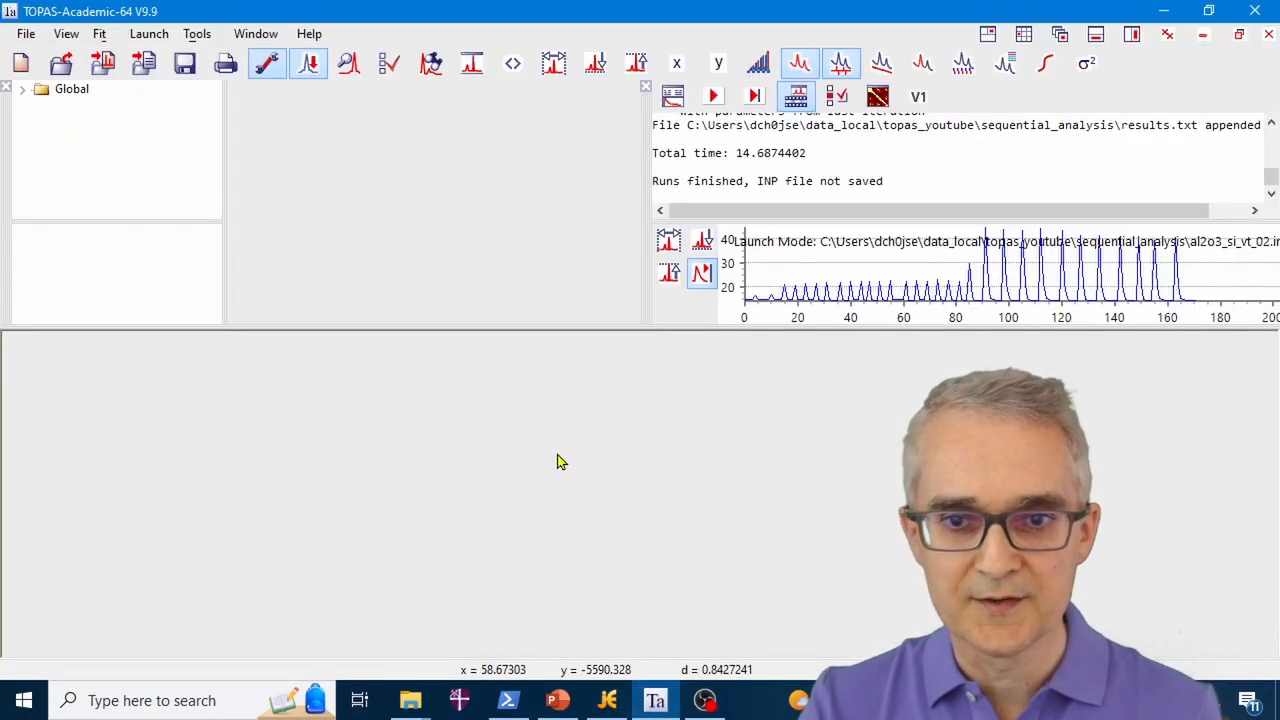
pyautogui.click(715, 98)
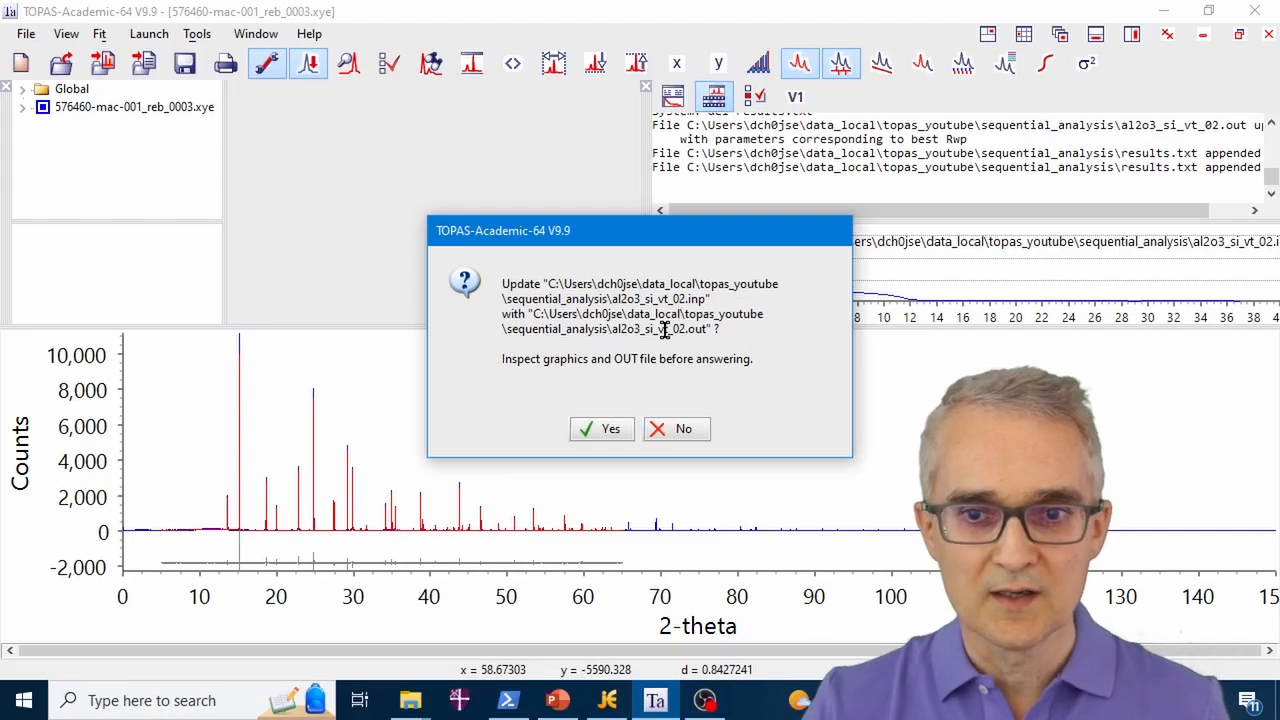
pyautogui.click(610, 431)
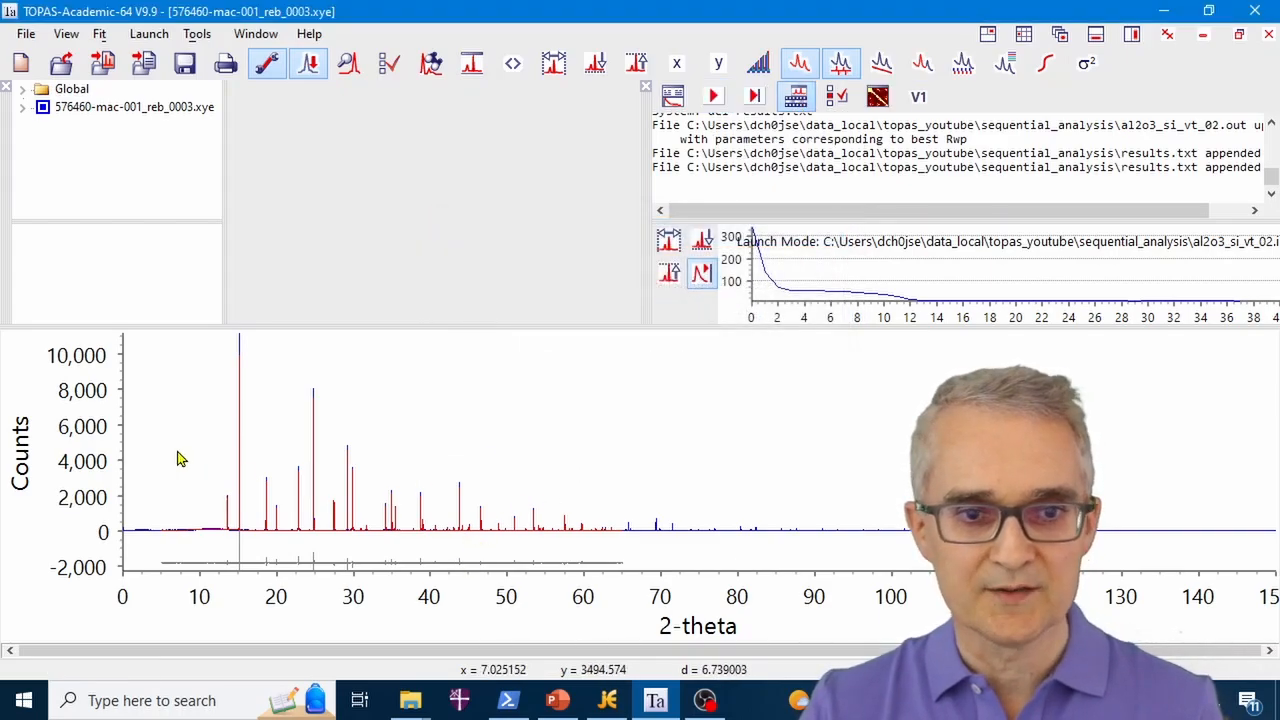
# Zoom into the fitted pattern over about 9 to 42 degrees 2-theta, and return to jEdit, dismissing the changed-files notice
pyautogui.moveTo(190, 362); pyautogui.dragTo(446, 591)
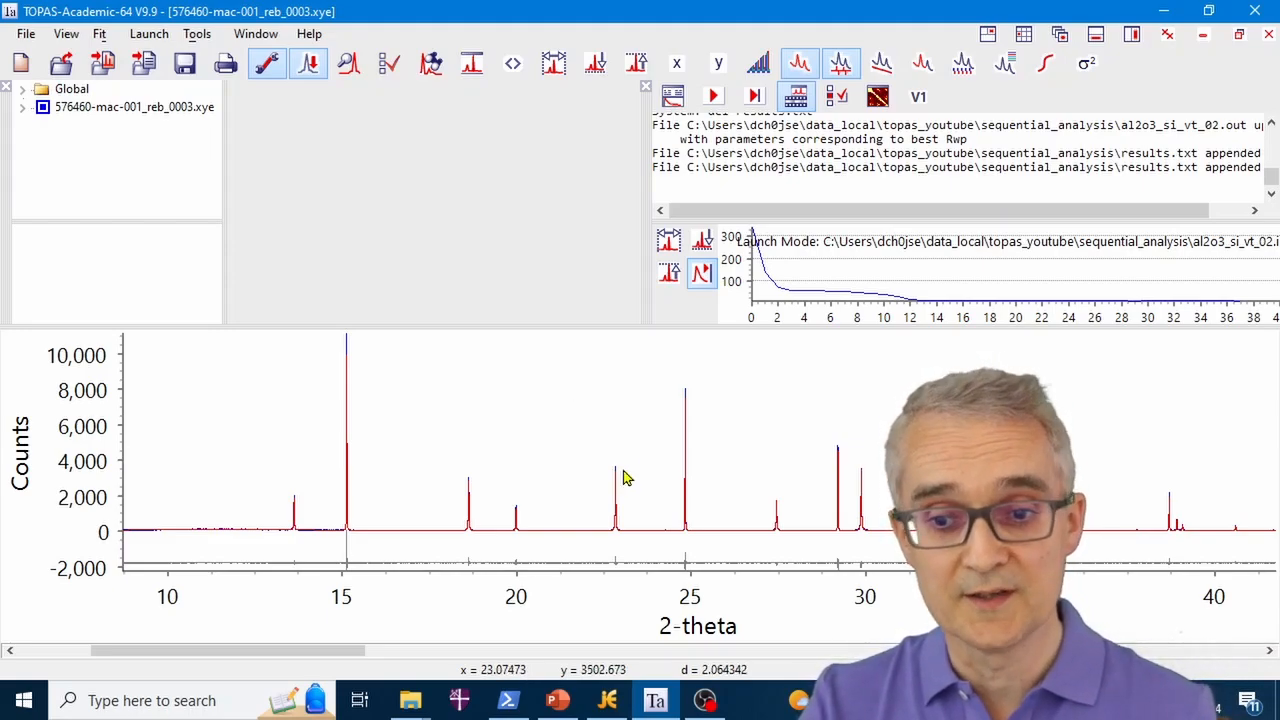
pyautogui.click(612, 702)
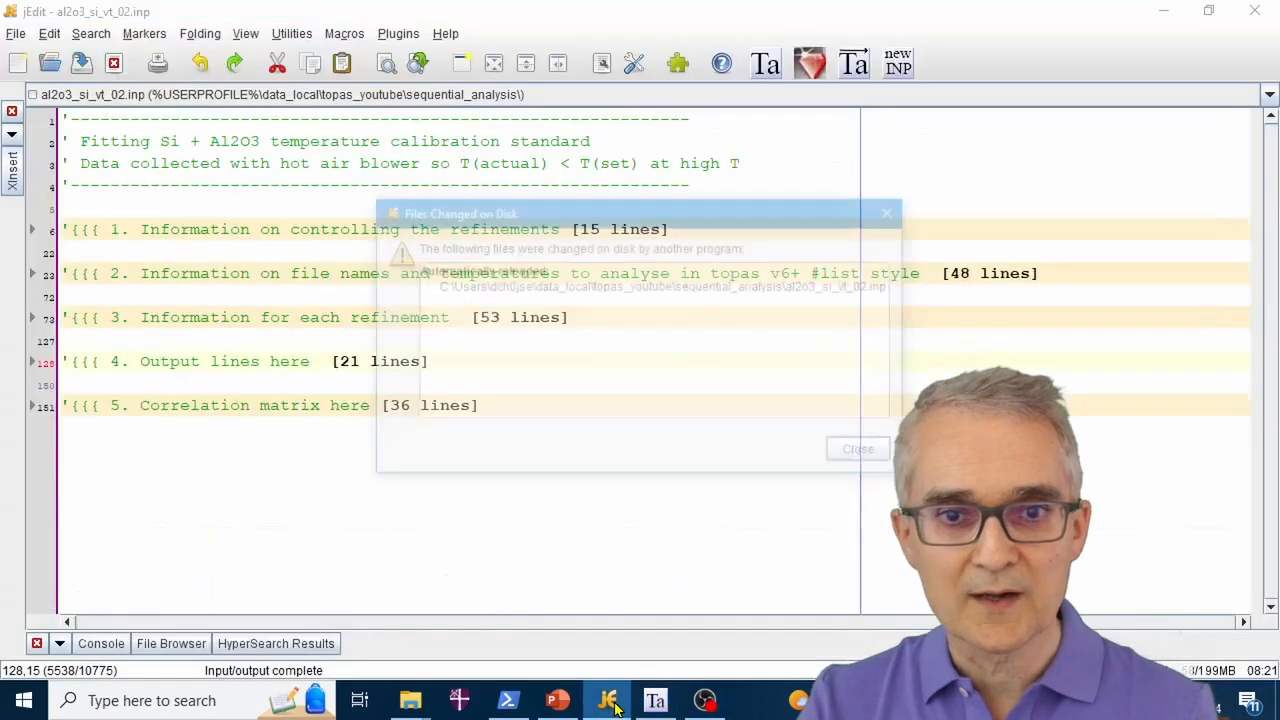
pyautogui.click(848, 452)
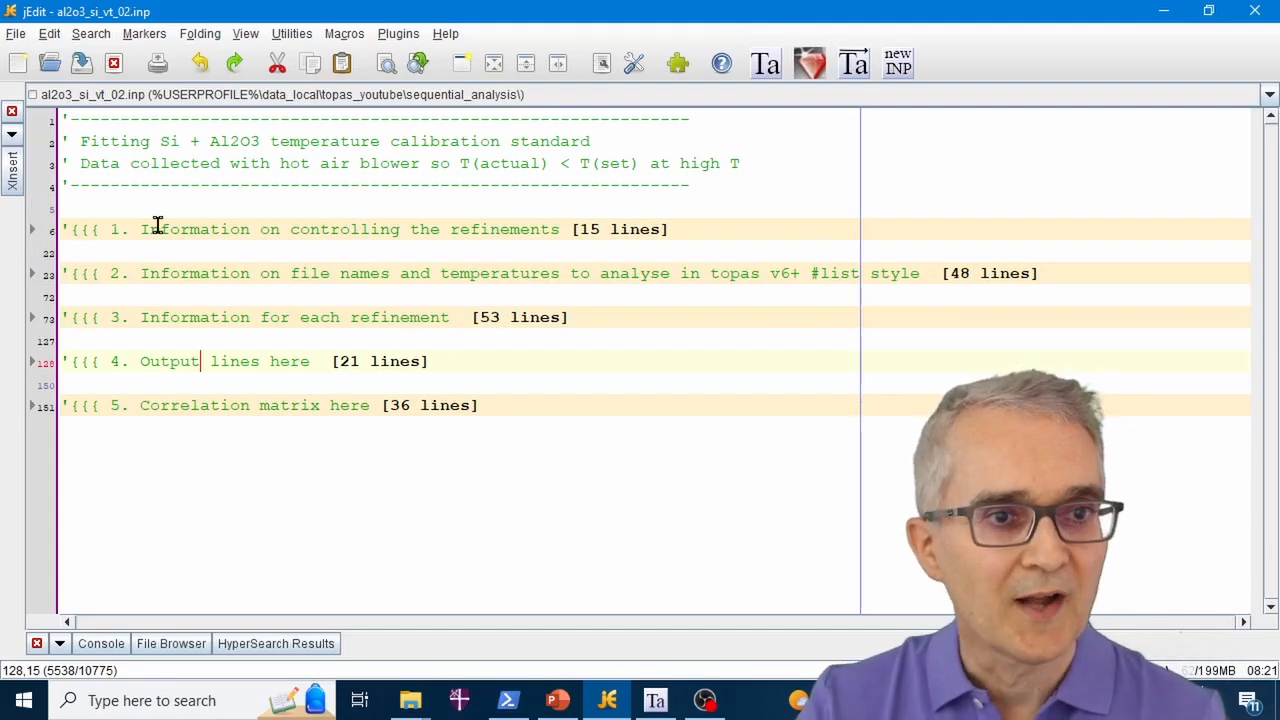
# Unfold section 1 and examine the first-run #if (Run_Number == 0) block and its condition
pyautogui.click(211, 231)
pyautogui.click(33, 230)
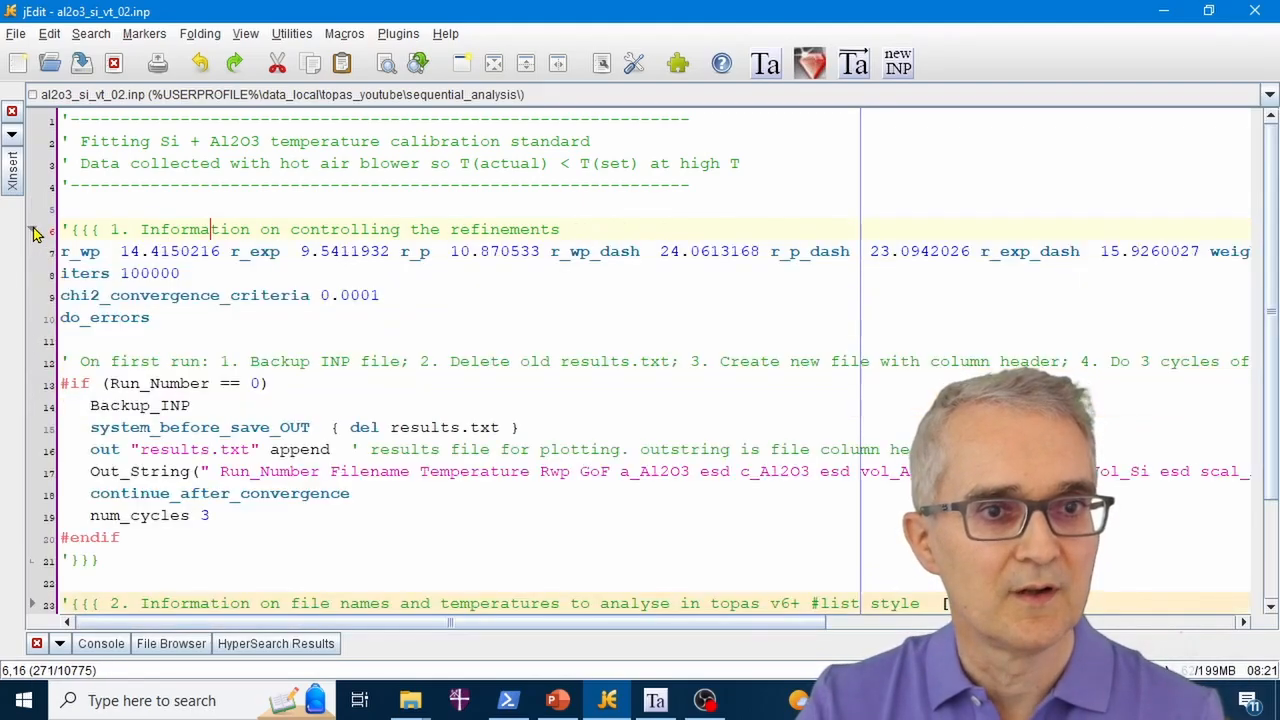
pyautogui.click(187, 231)
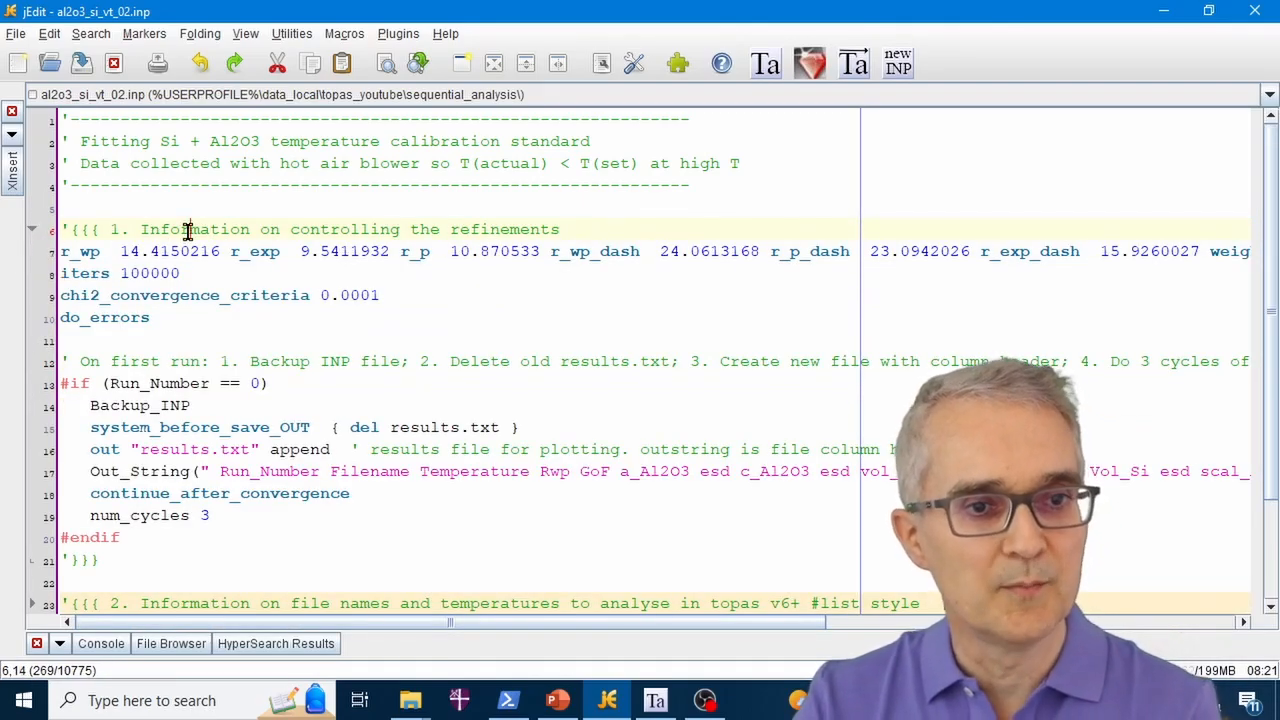
pyautogui.scroll(-2, 195, 320)
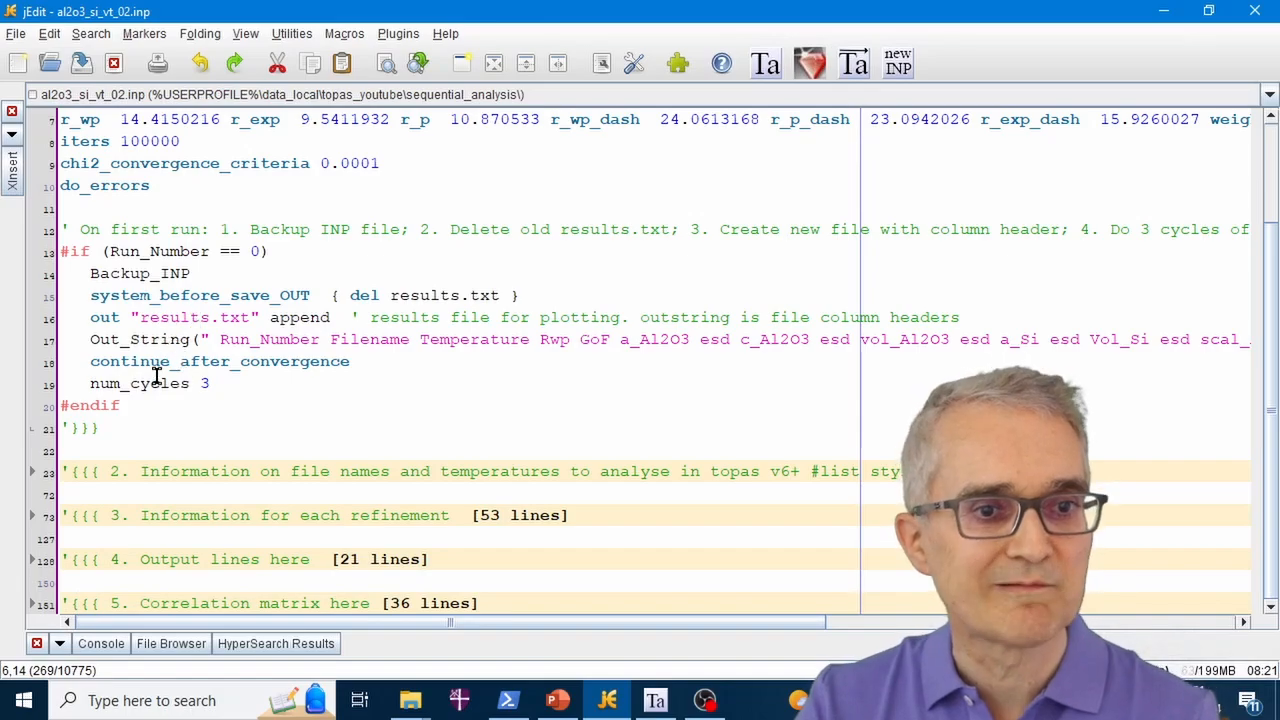
pyautogui.moveTo(148, 410); pyautogui.dragTo(27, 263)
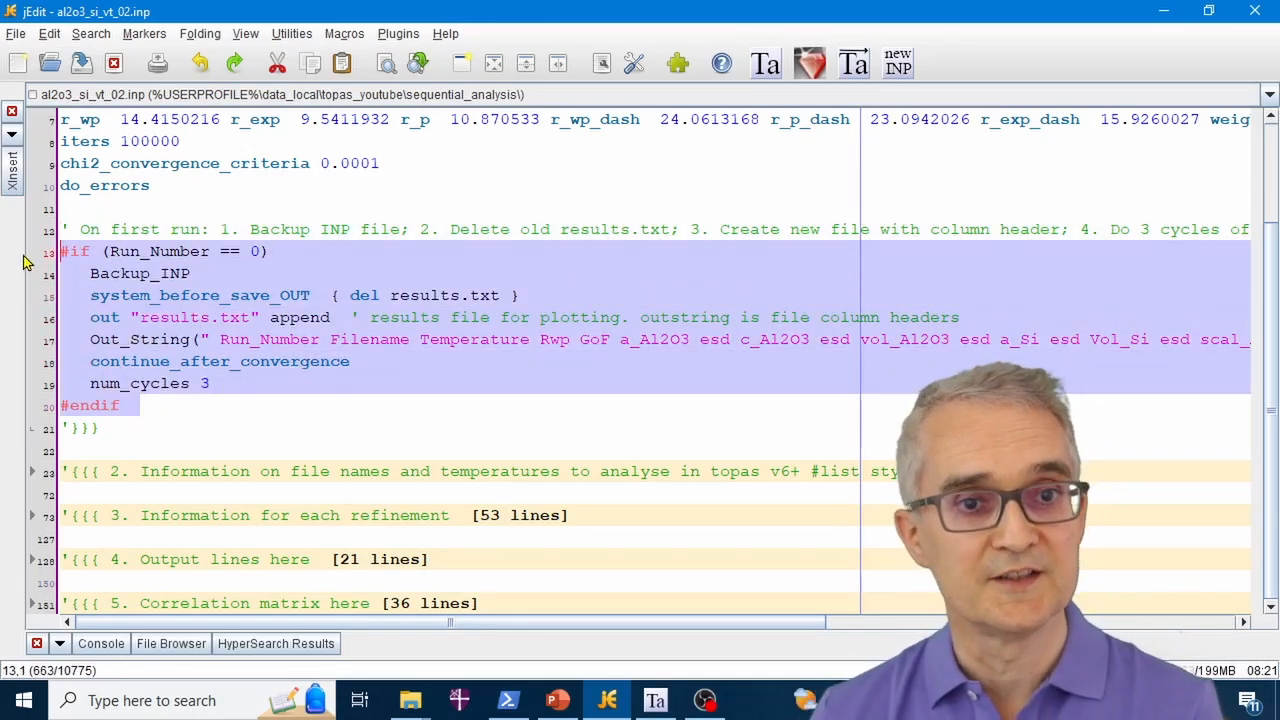
pyautogui.click(200, 317)
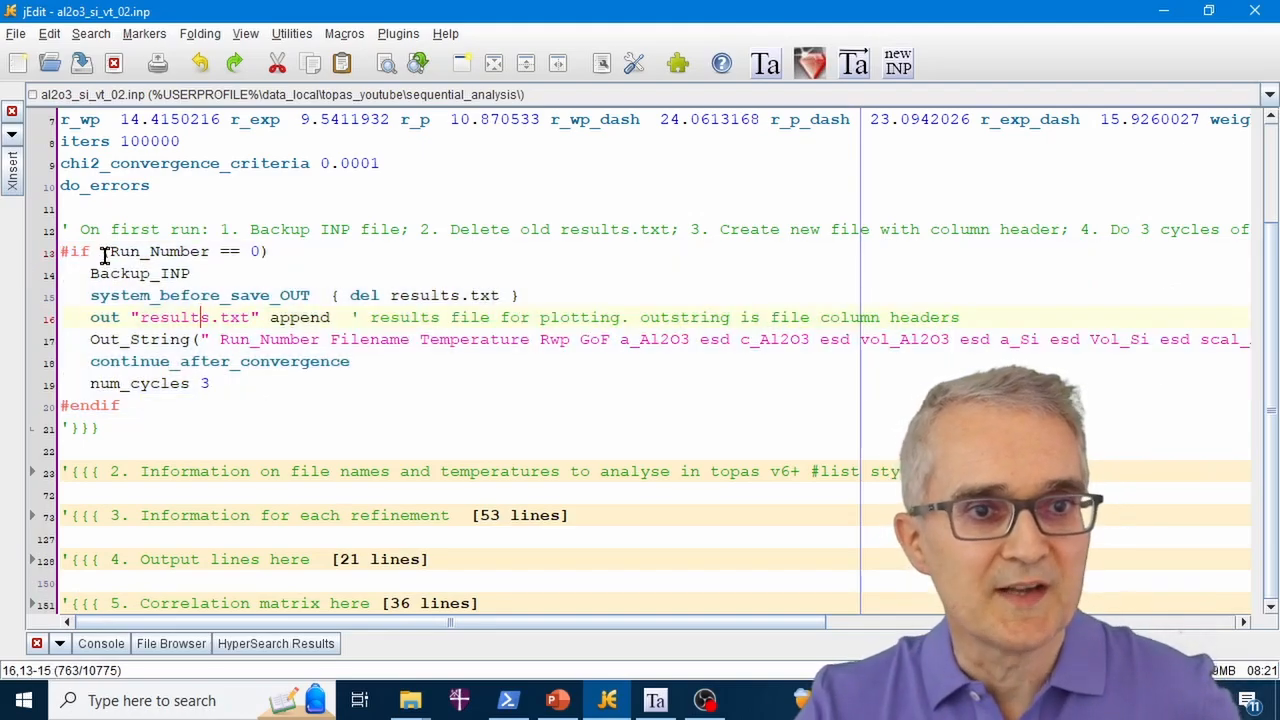
pyautogui.moveTo(109, 251); pyautogui.dragTo(258, 254)
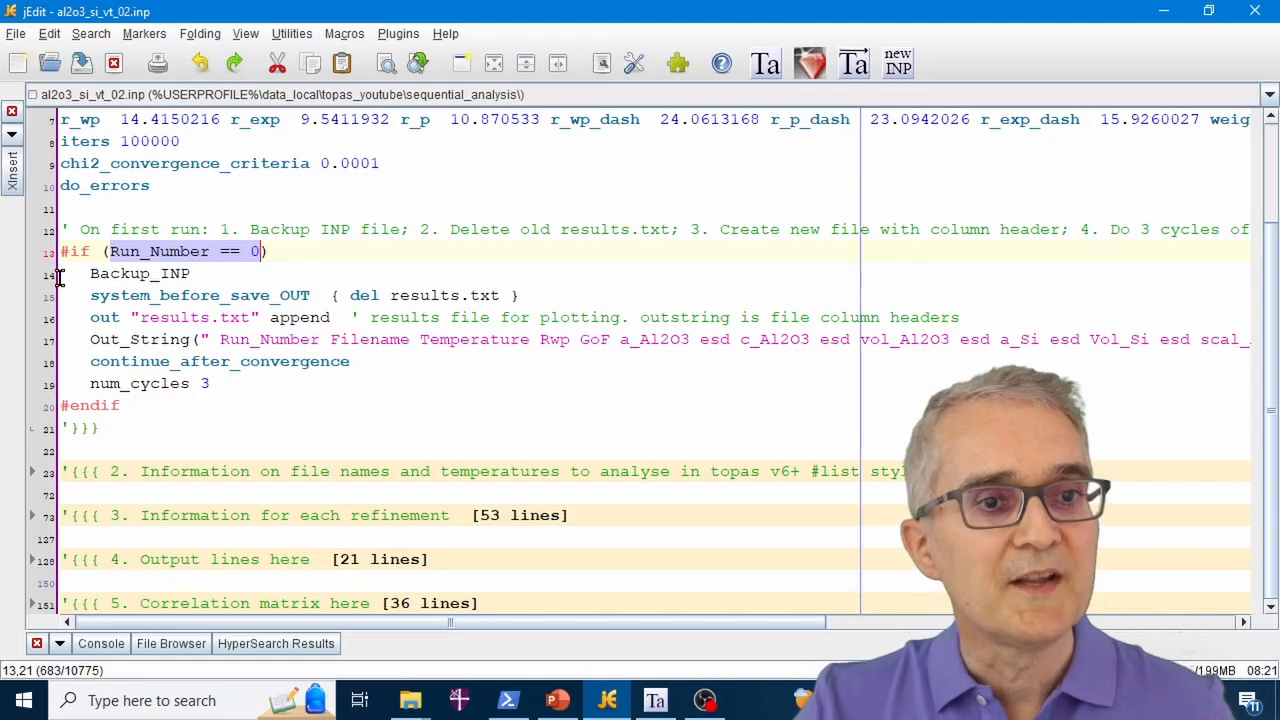
# Examine the Backup_INP line, the system_before_save_OUT command deleting results.txt, and the out "results.txt" append line
pyautogui.moveTo(58, 274); pyautogui.dragTo(60, 288)
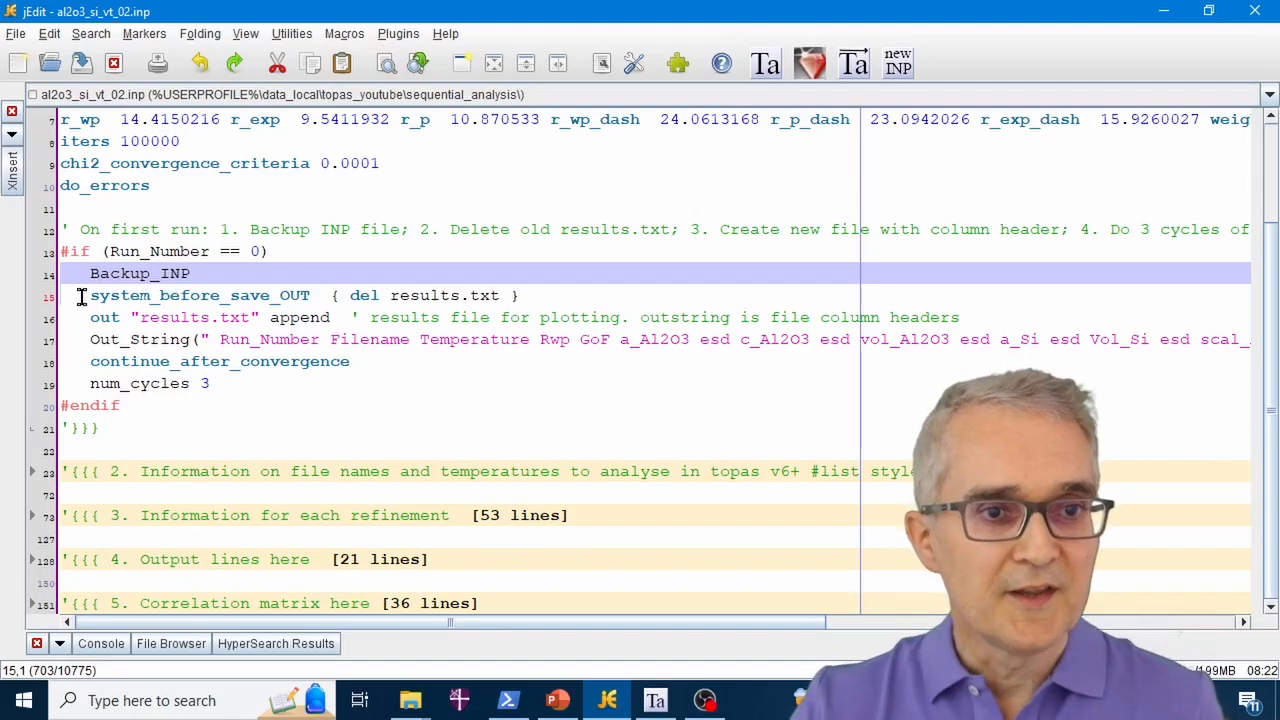
pyautogui.click(64, 297)
pyautogui.moveTo(64, 297); pyautogui.dragTo(64, 309)
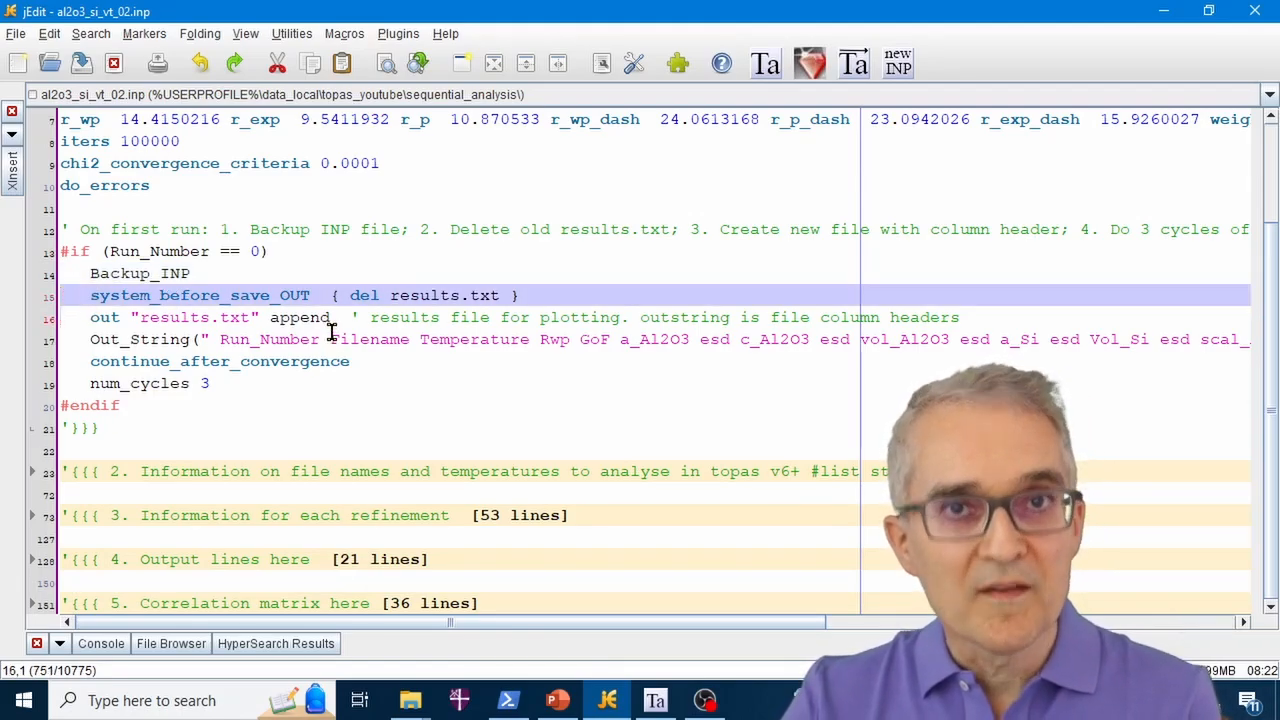
pyautogui.moveTo(352, 297); pyautogui.dragTo(497, 295)
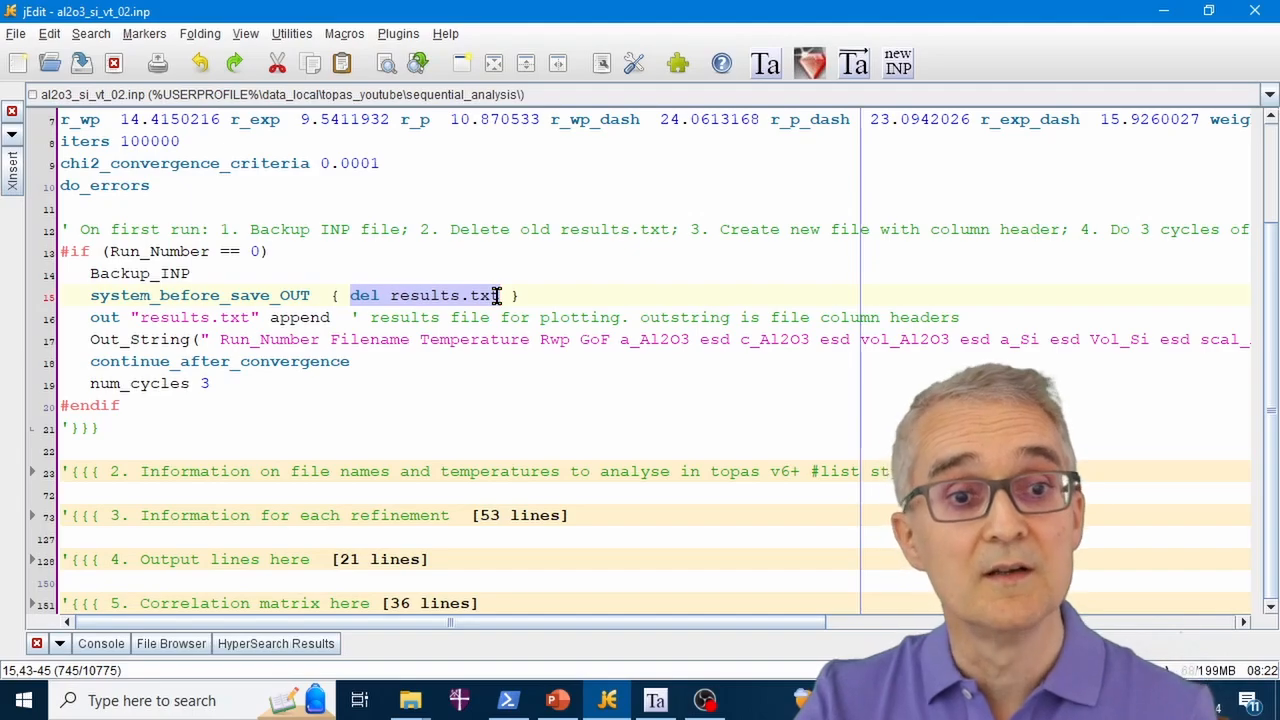
pyautogui.click(62, 328)
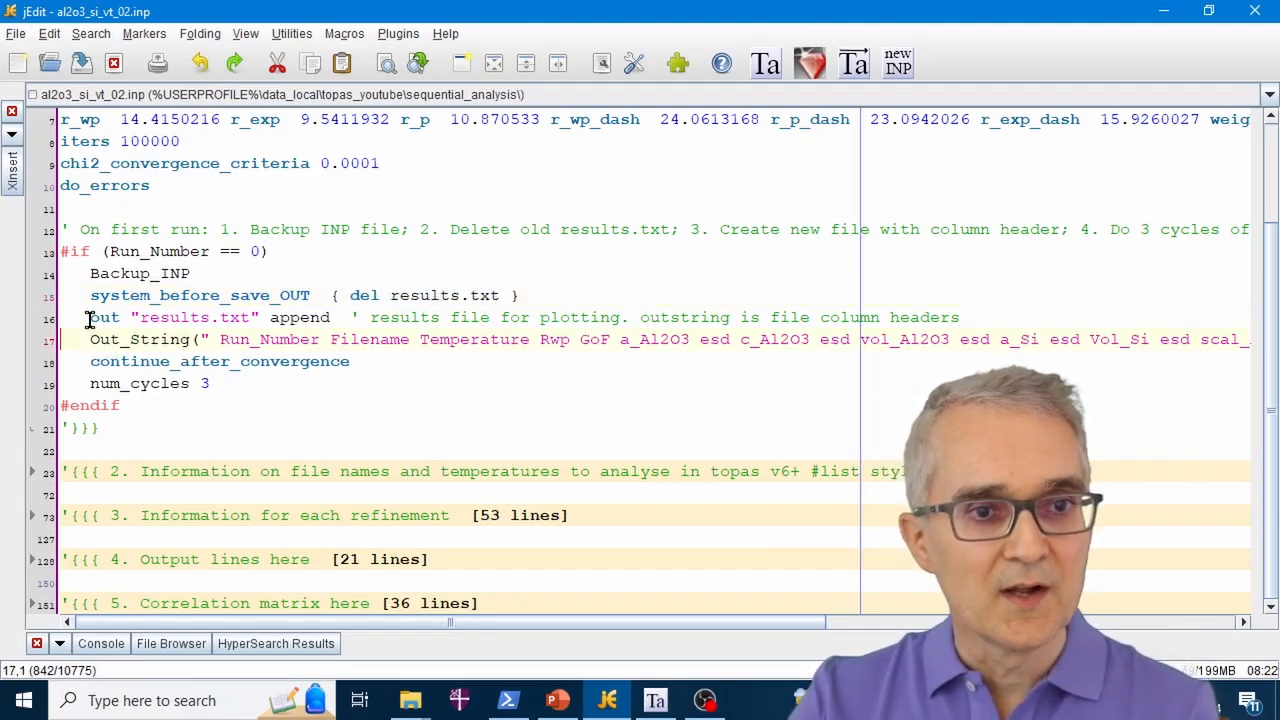
pyautogui.moveTo(88, 317); pyautogui.dragTo(331, 317)
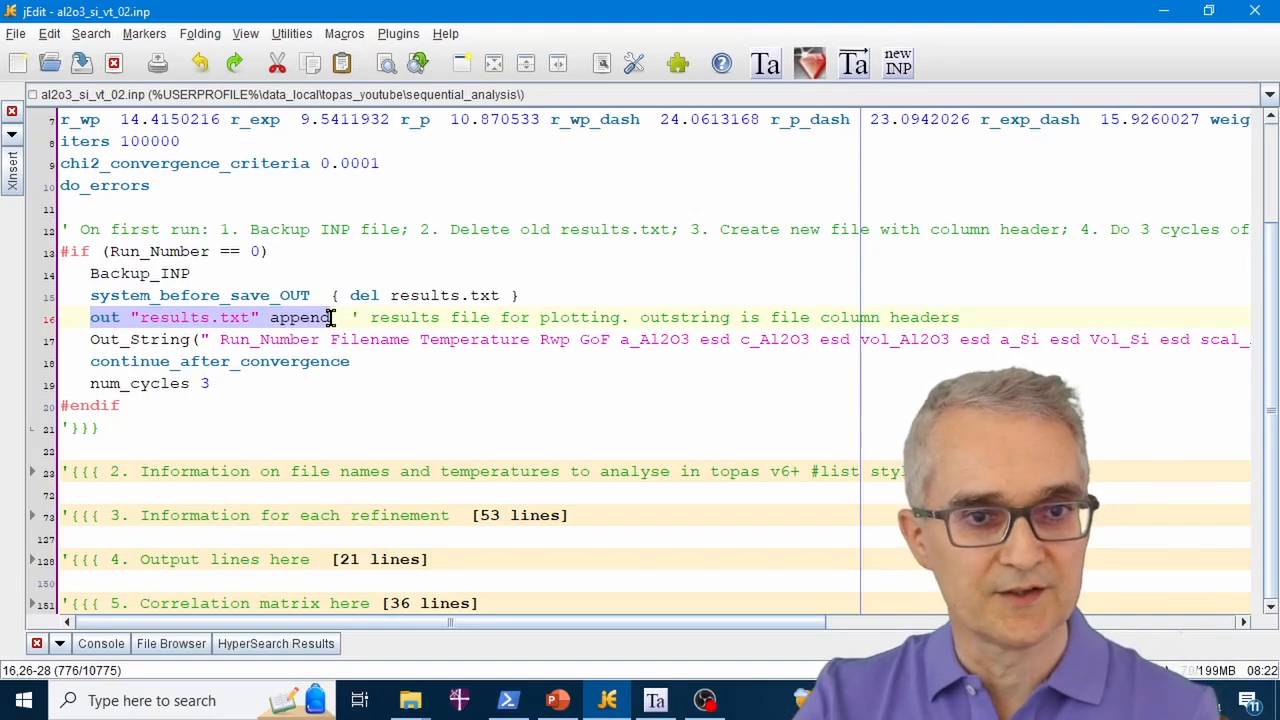
# Examine the Out_String column headers and the continue_after_convergence and num_cycles 3 lines in the first-run block
pyautogui.moveTo(62, 342); pyautogui.dragTo(60, 351)
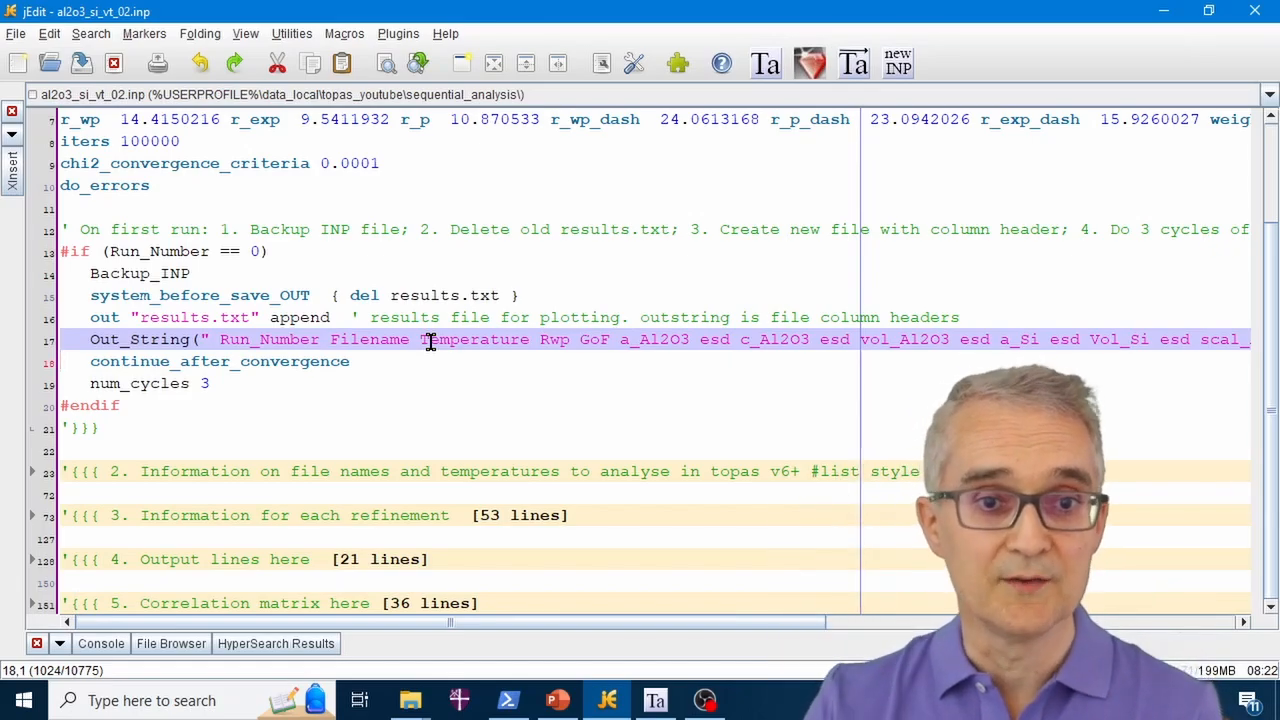
pyautogui.click(246, 340)
pyautogui.click(471, 340)
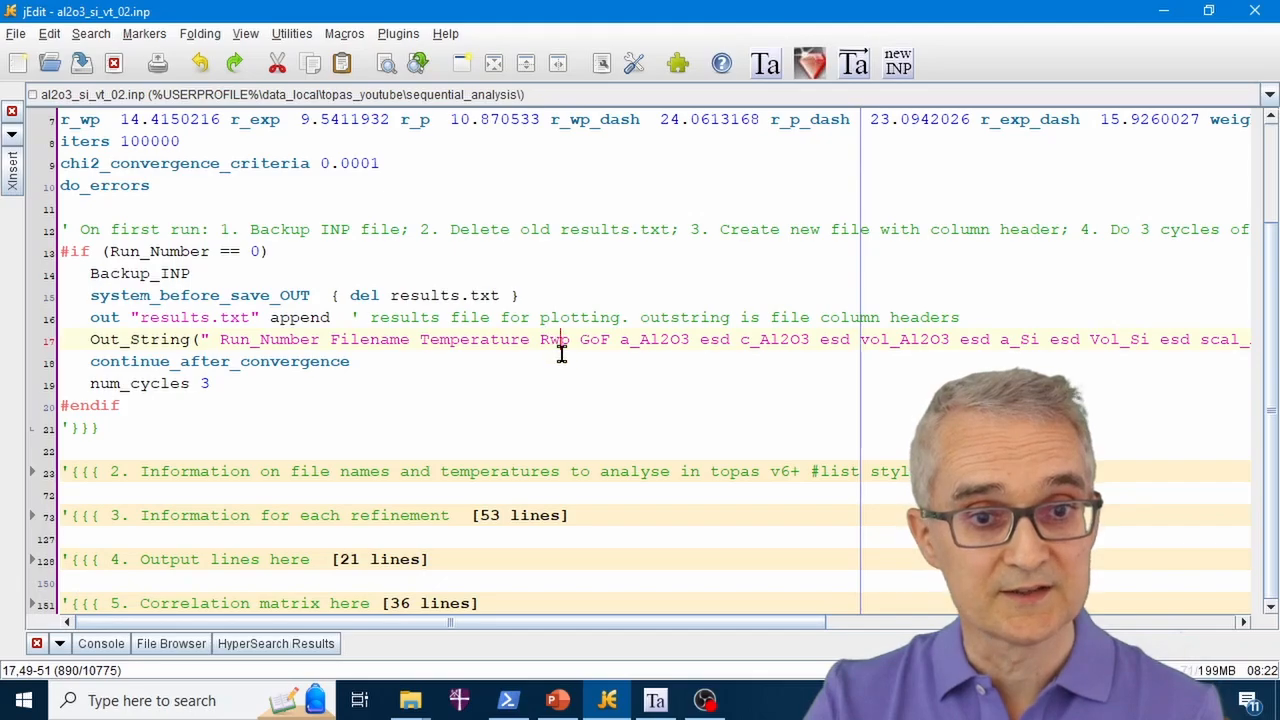
pyautogui.click(50, 383)
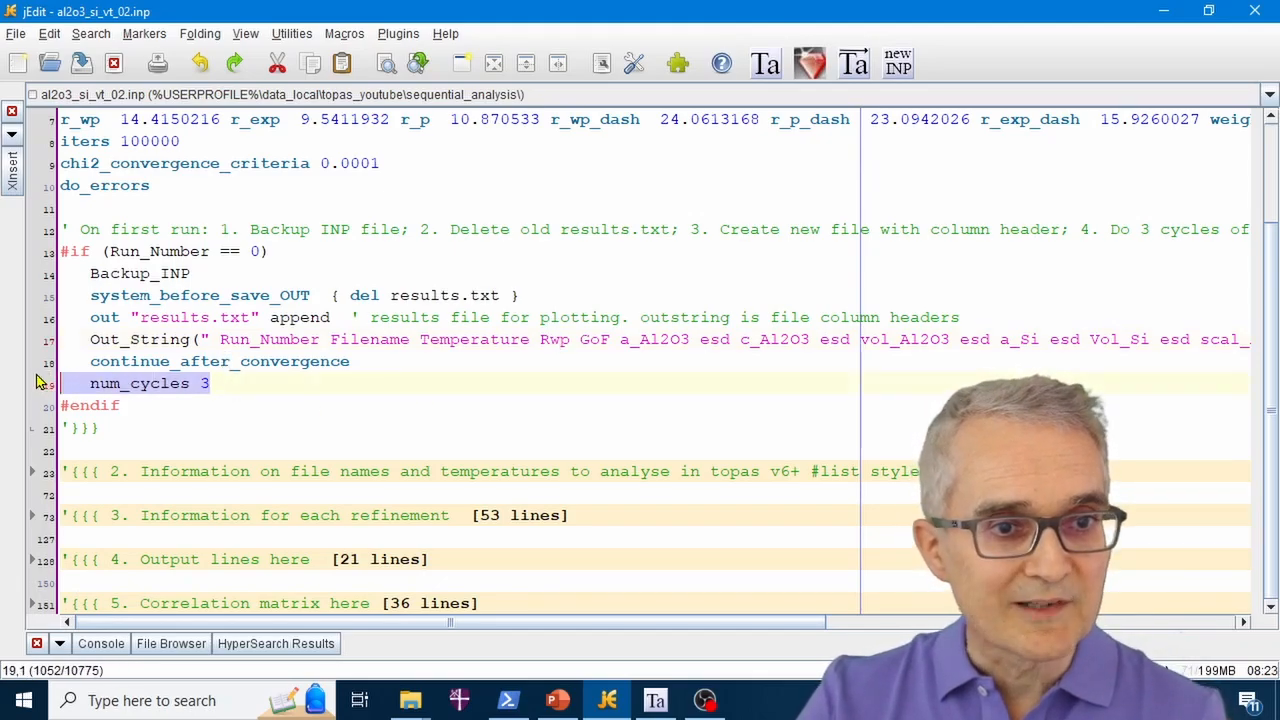
pyautogui.moveTo(36, 383); pyautogui.dragTo(38, 373)
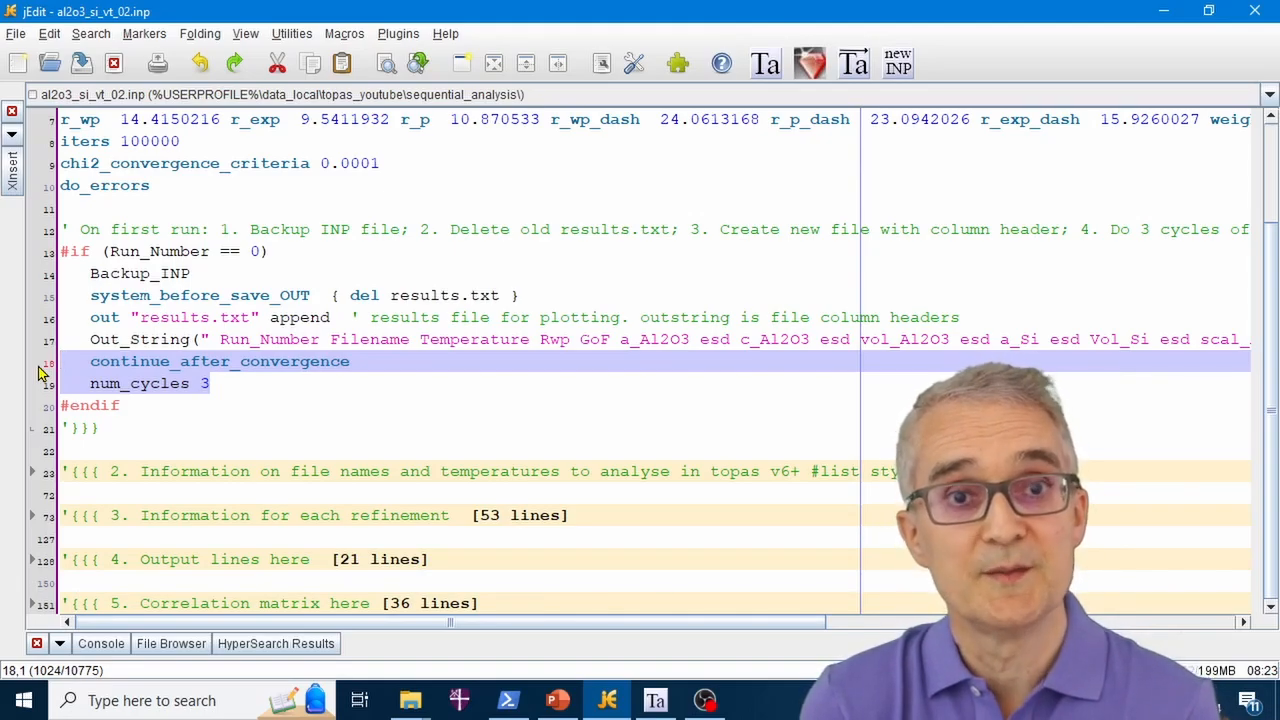
pyautogui.click(190, 403)
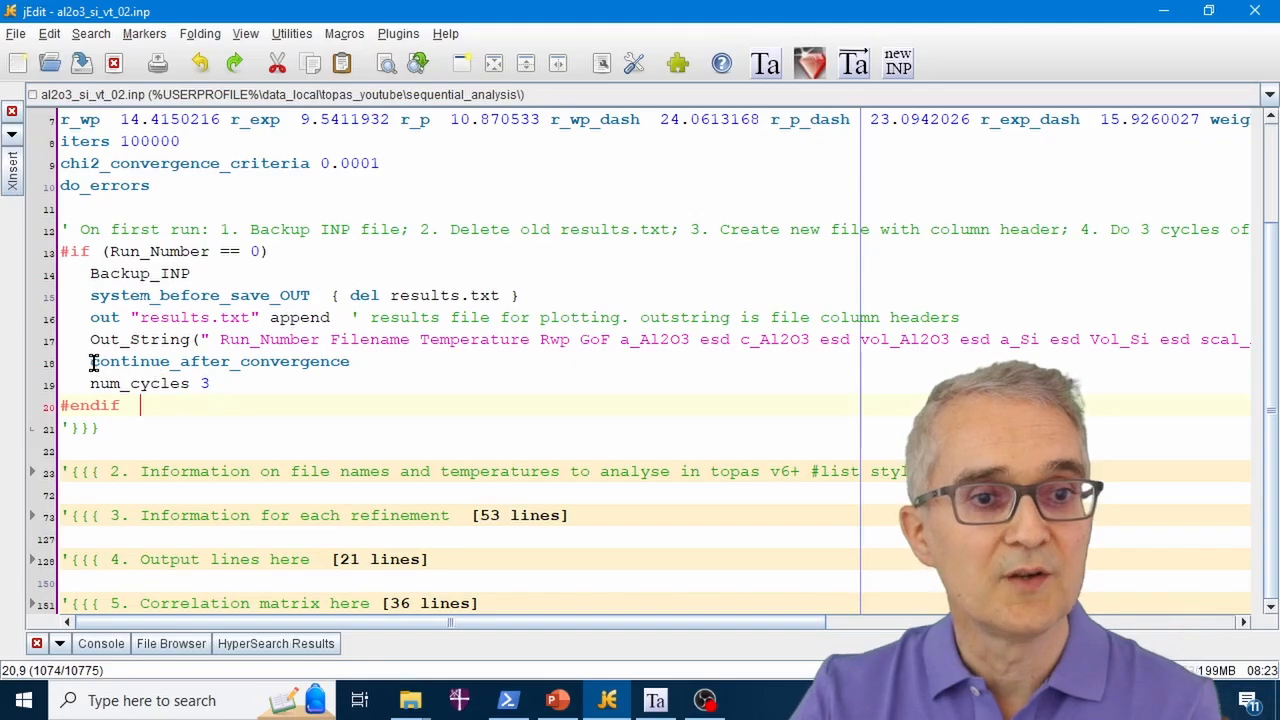
pyautogui.moveTo(90, 362); pyautogui.dragTo(352, 367)
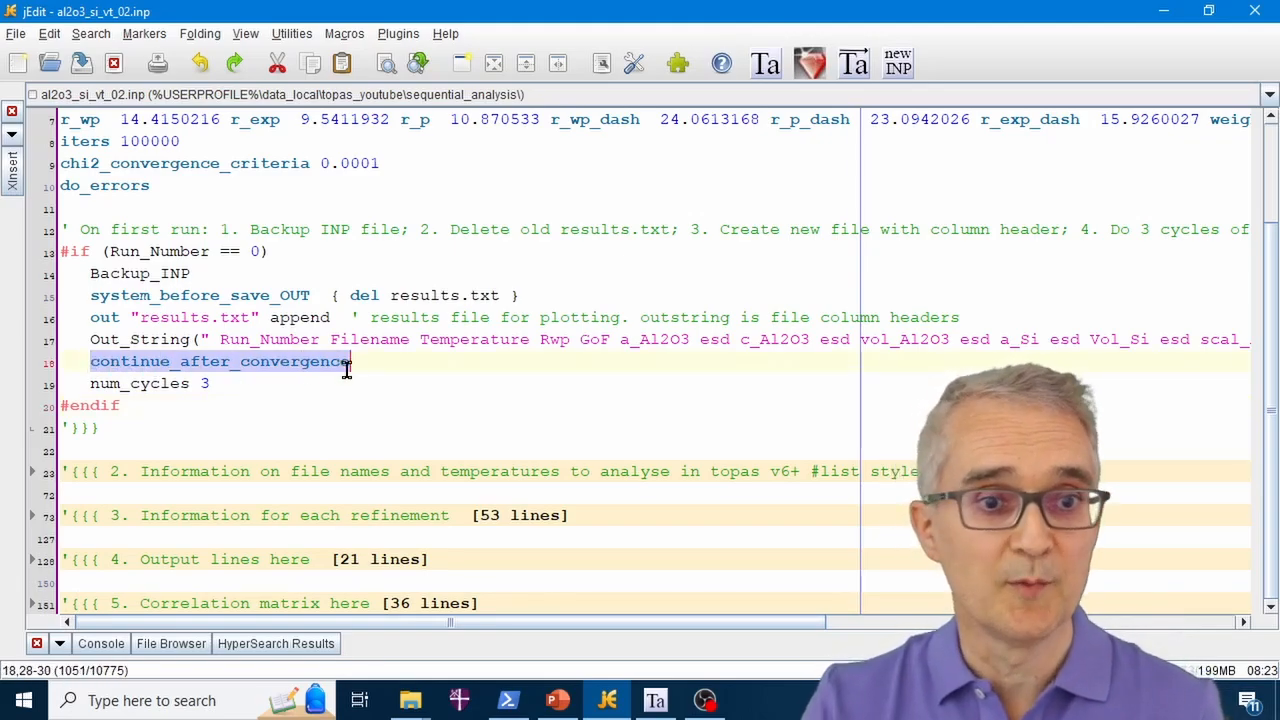
pyautogui.moveTo(210, 383); pyautogui.dragTo(92, 383)
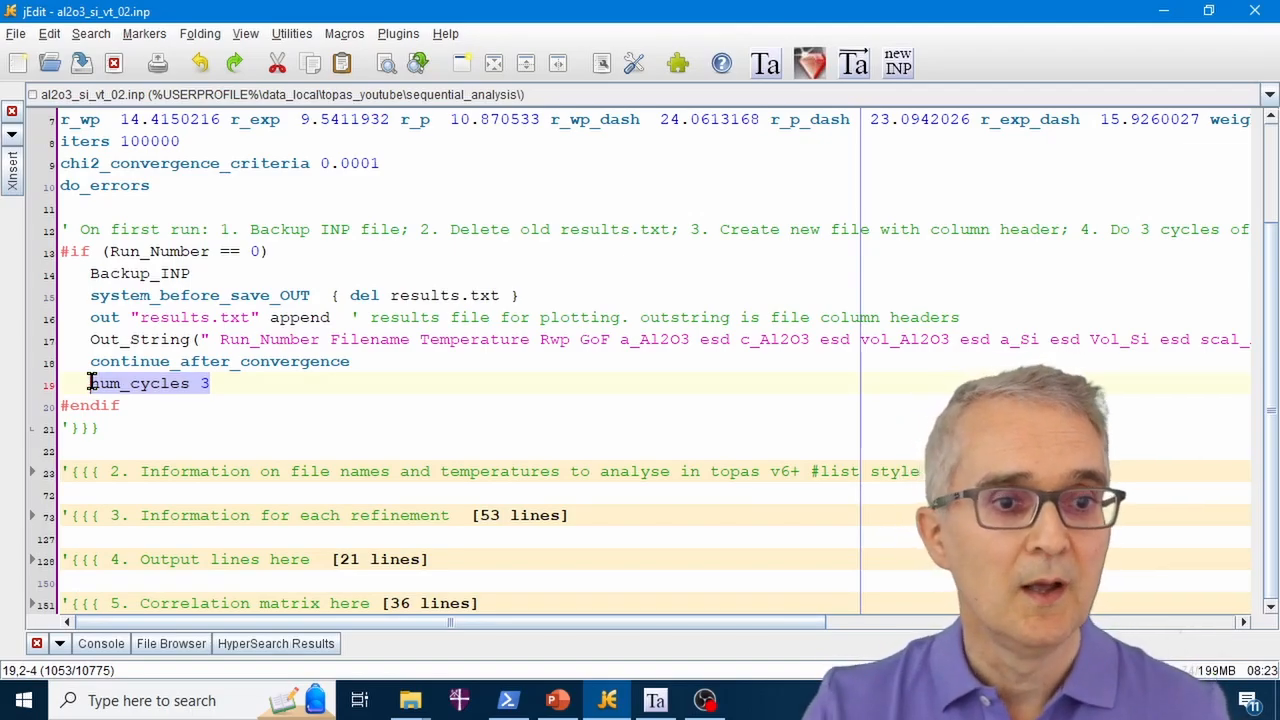
# Fold section 1, unfold section 2, and comment out the #define fit_one_test_pattern line so that all patterns are analysed
pyautogui.scroll(2, 110, 375)
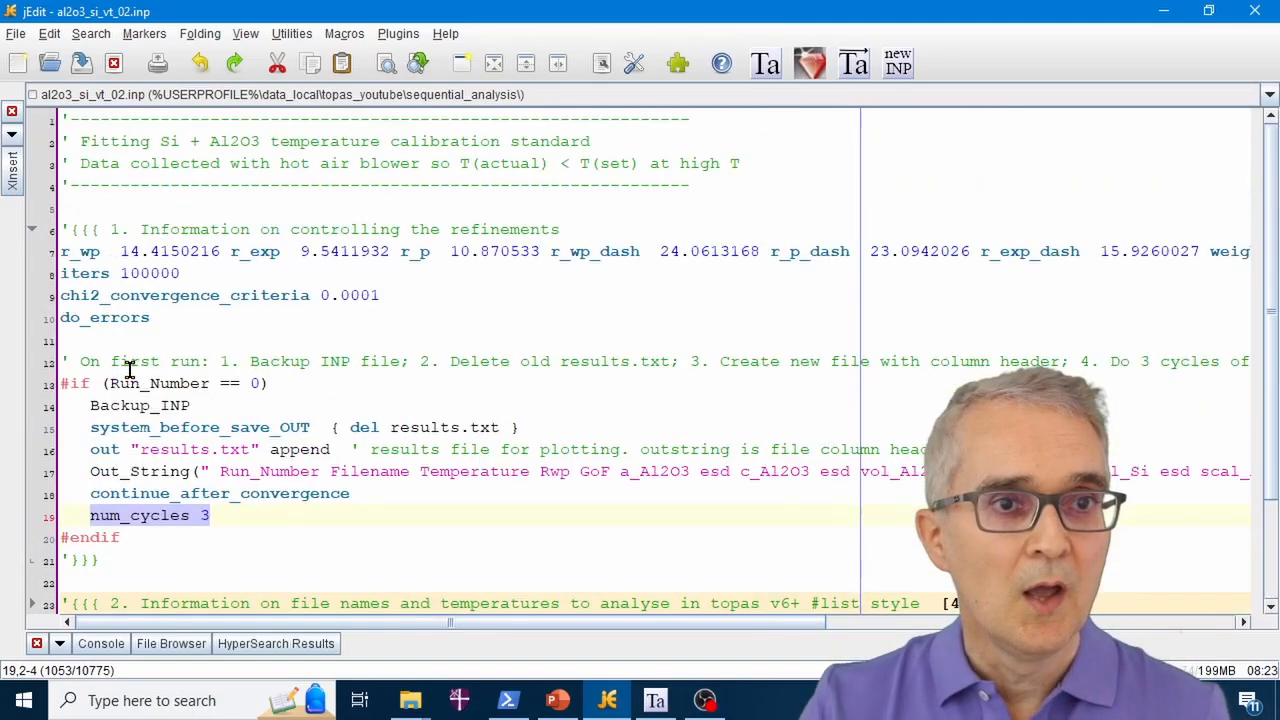
pyautogui.click(33, 232)
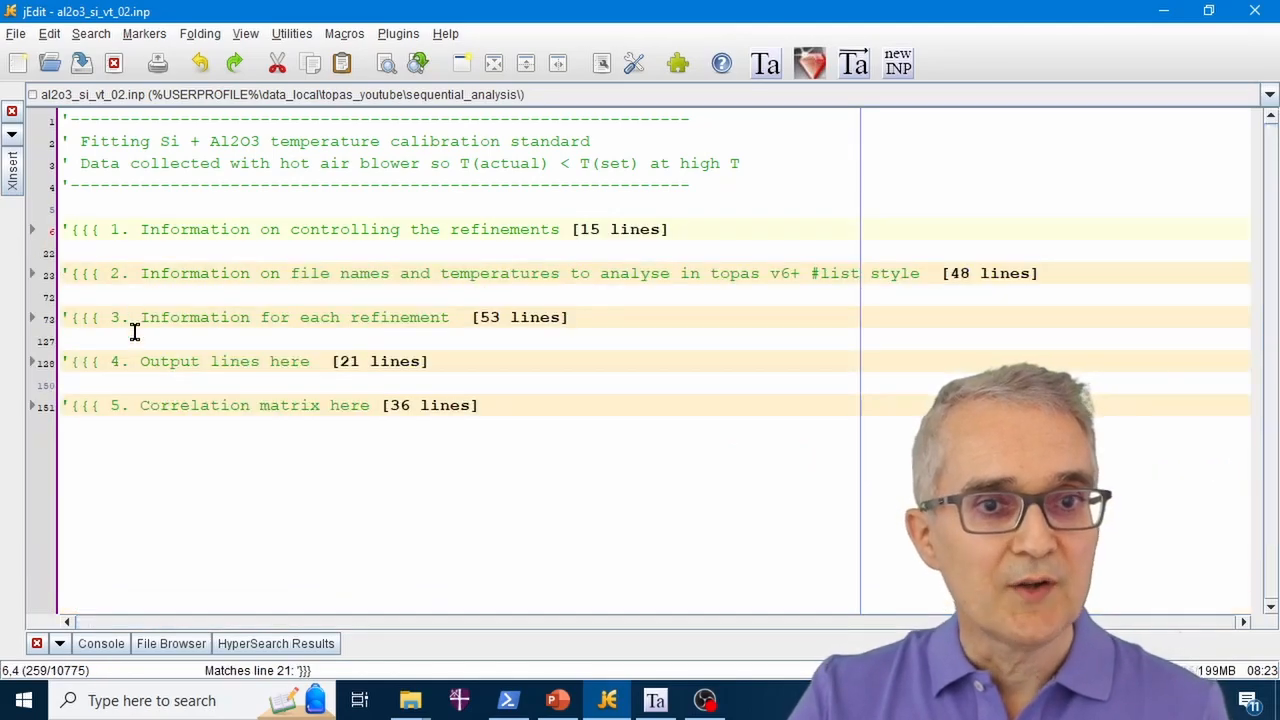
pyautogui.click(33, 276)
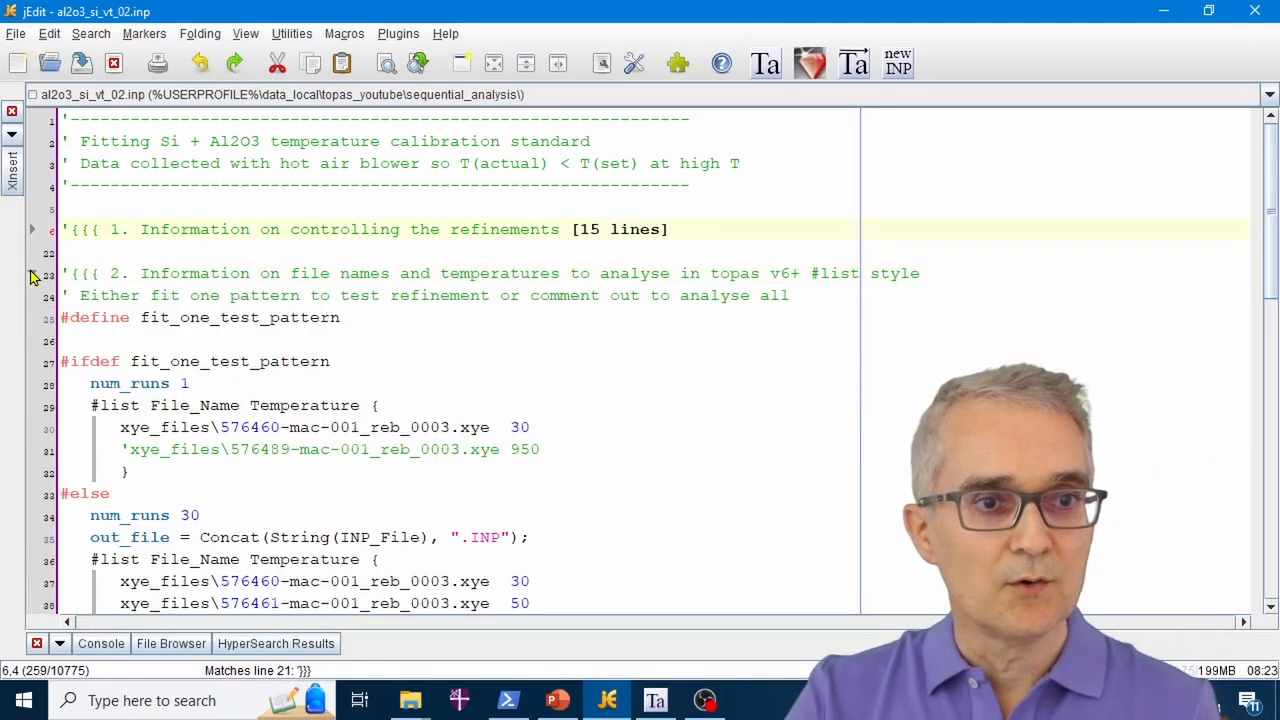
pyautogui.click(62, 317)
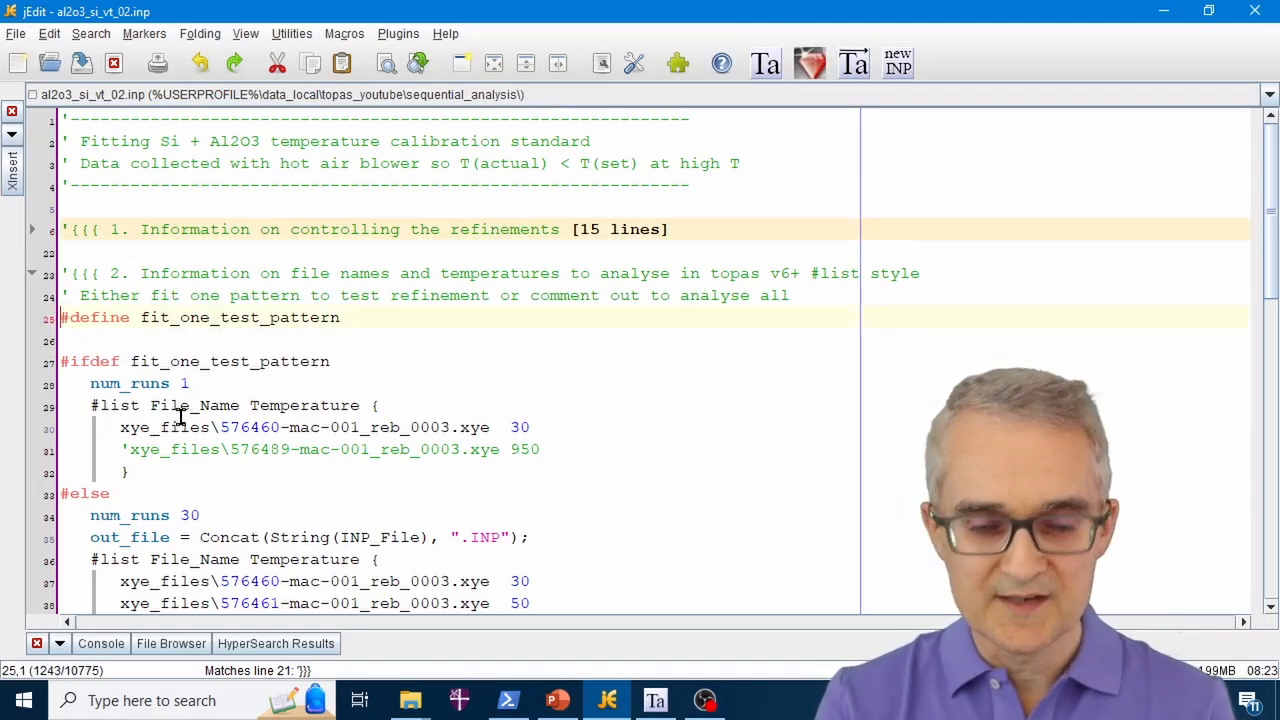
pyautogui.write("'")
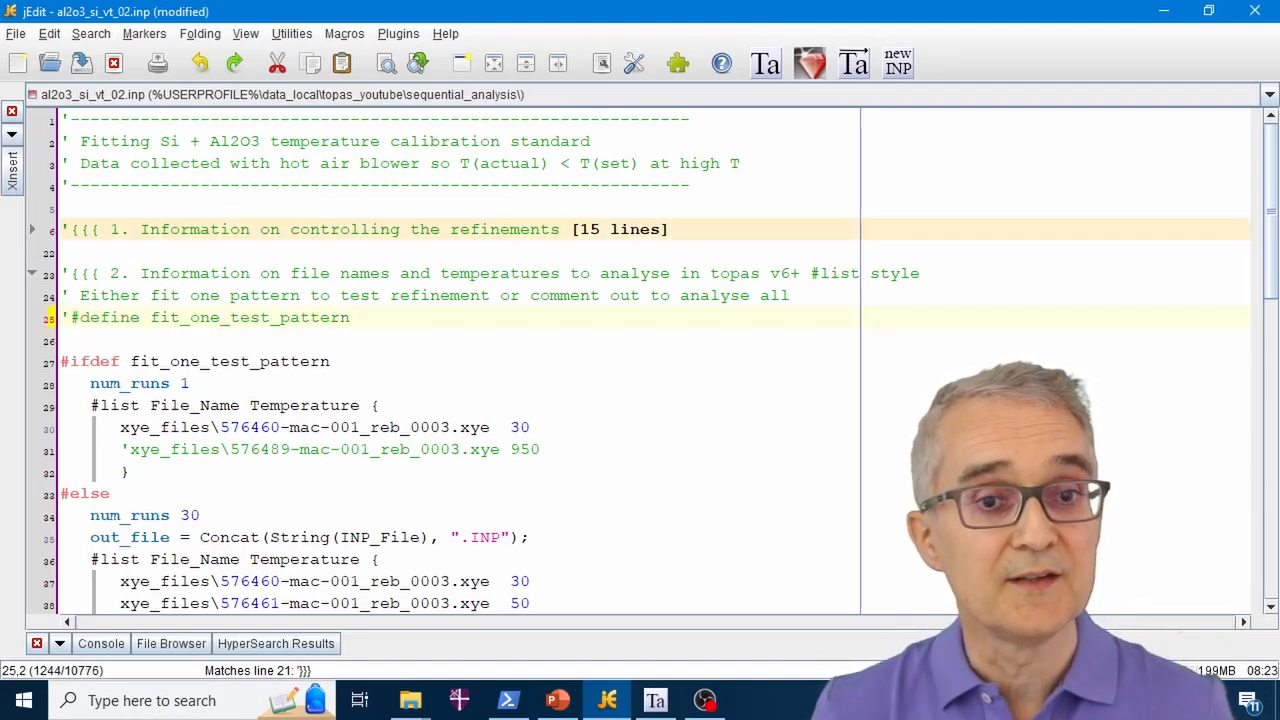
# Send the input file to TOPAS, clear all existing data there, and run the sequential refinement of all patterns
pyautogui.click(855, 64)
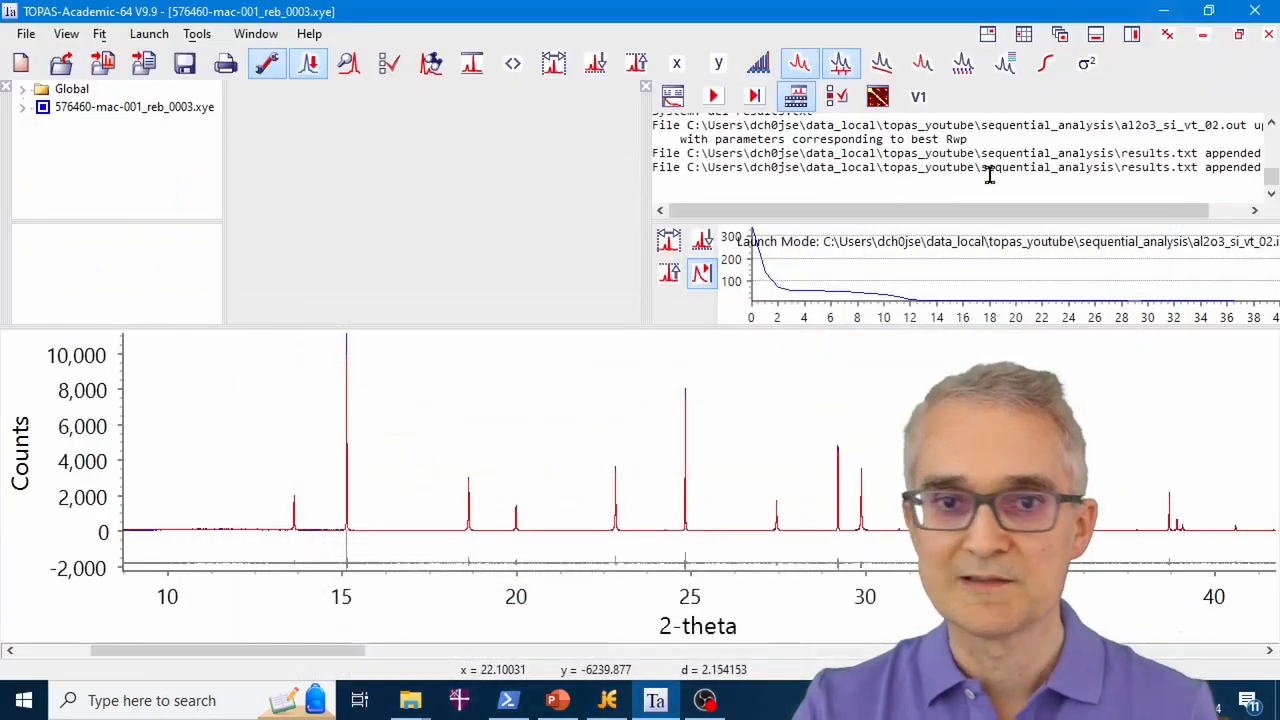
pyautogui.click(1164, 11)
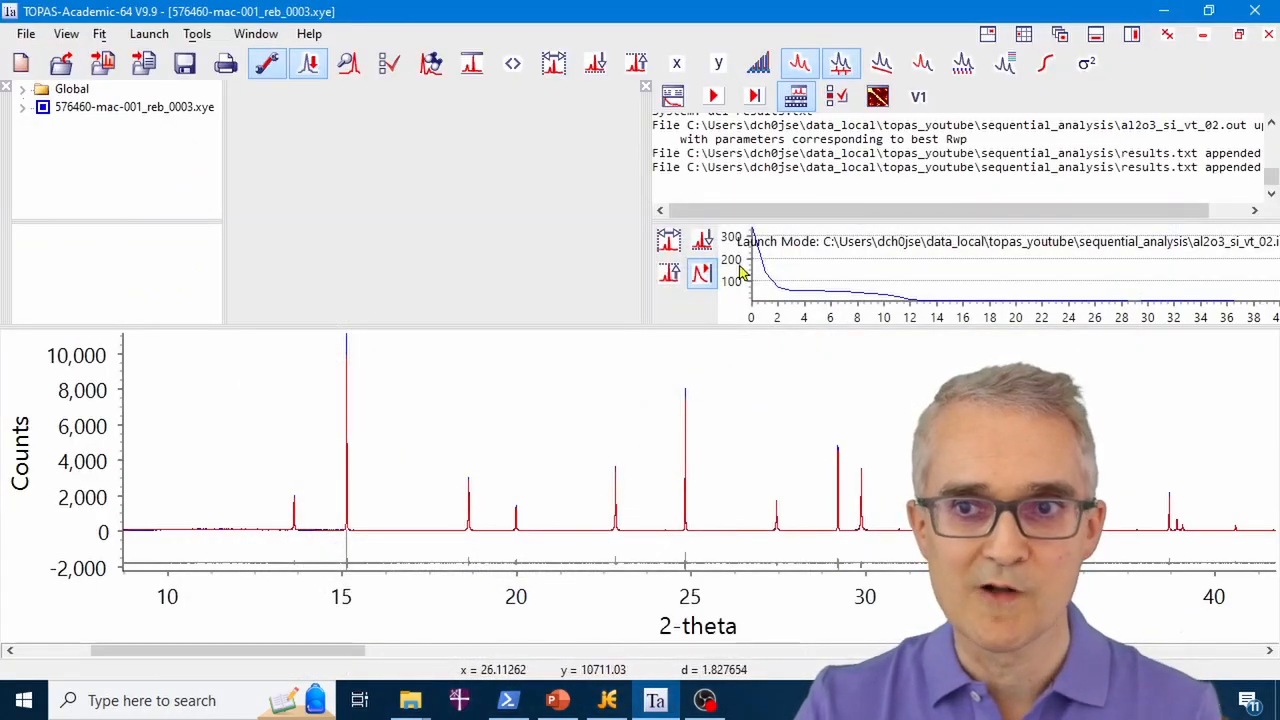
pyautogui.click(21, 63)
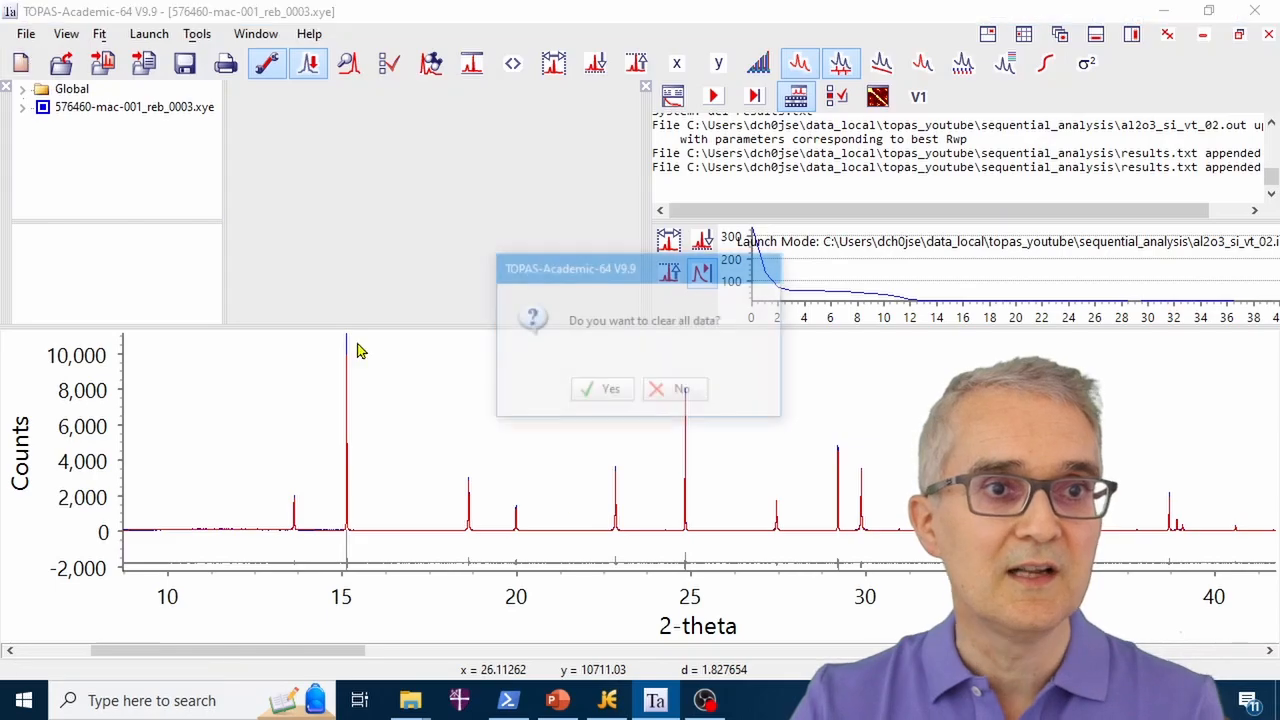
pyautogui.click(600, 389)
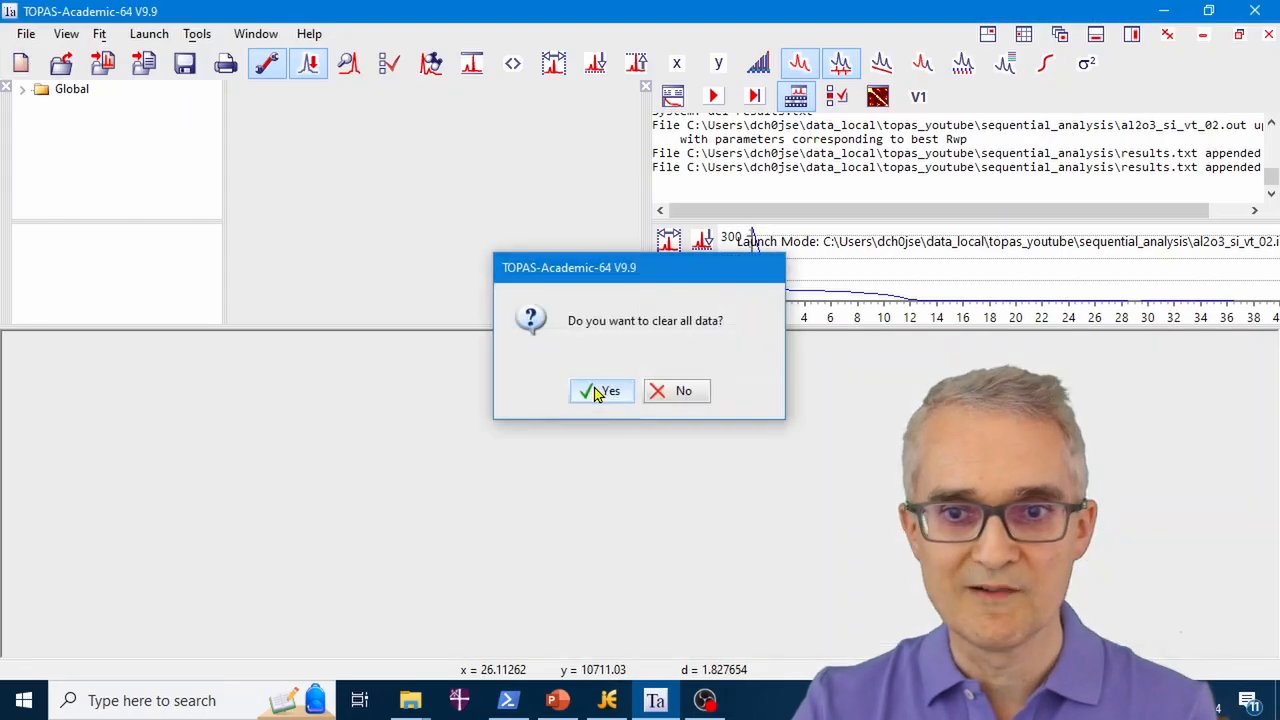
pyautogui.click(711, 97)
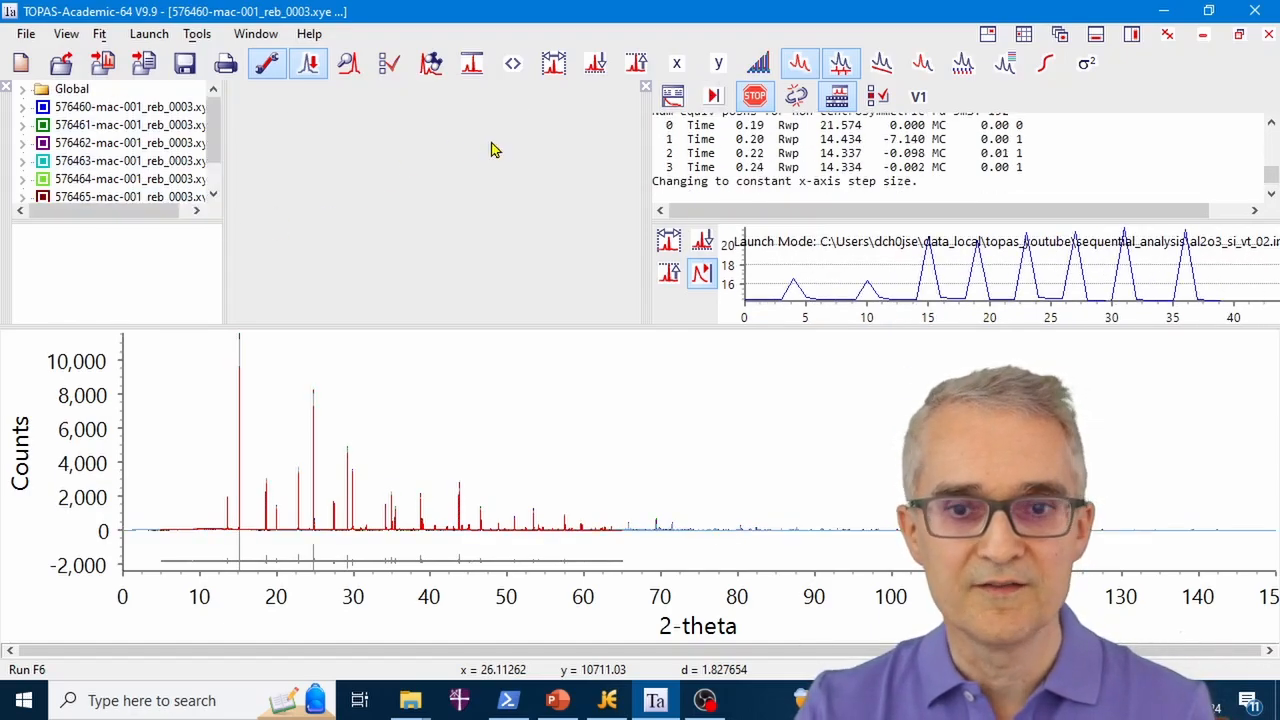
# Show the fitted patterns as a 2D-offset plot and move the 2D-Offset Options window fully into view
pyautogui.click(758, 66)
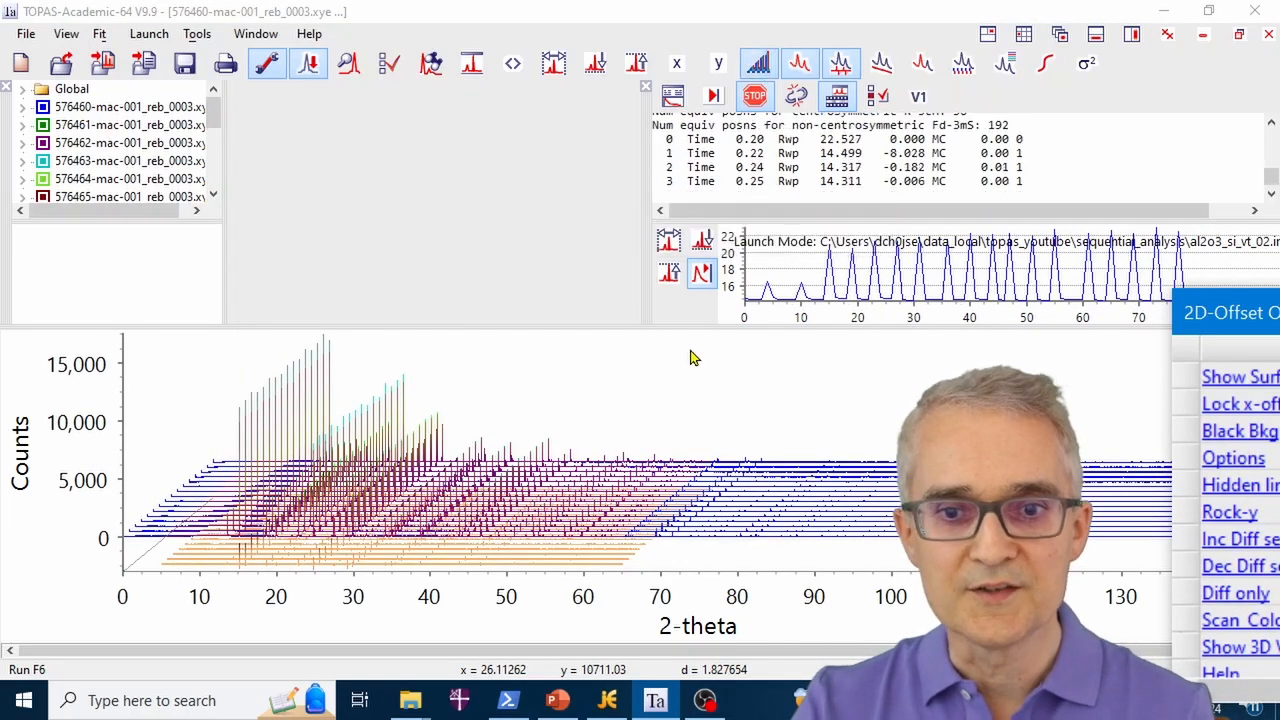
pyautogui.moveTo(1220, 312); pyautogui.dragTo(1100, 248)
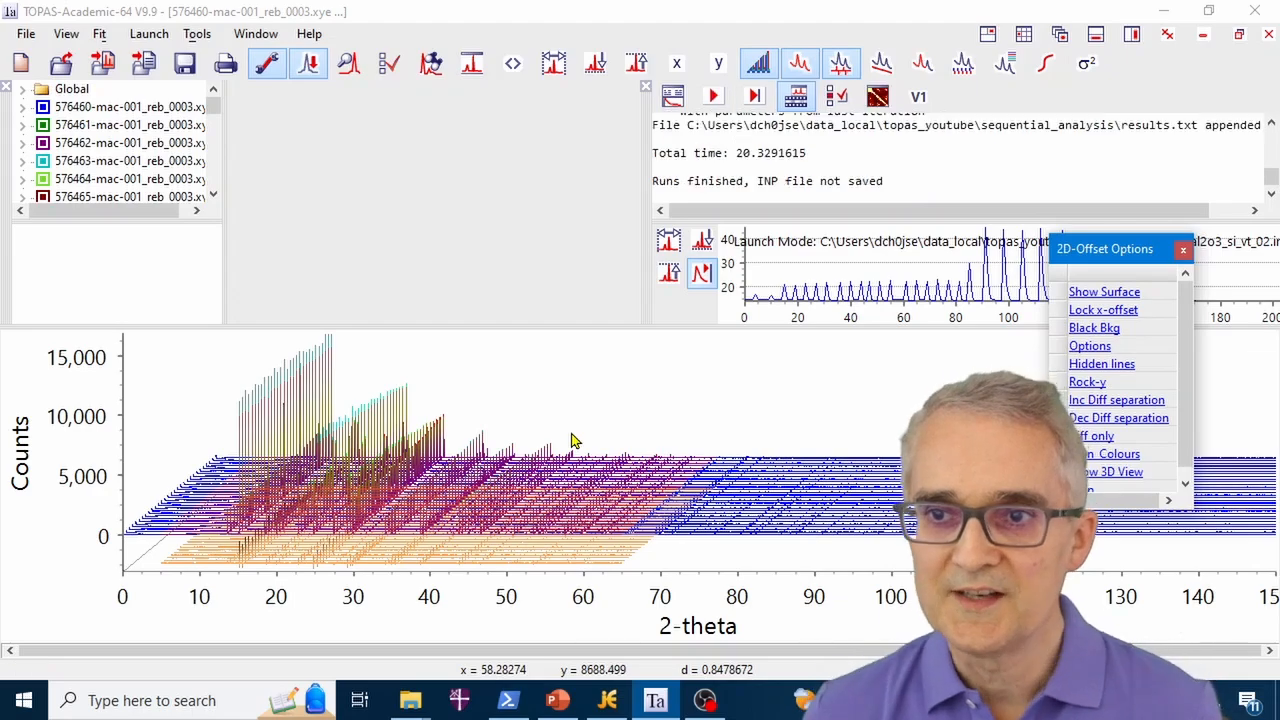
pyautogui.click(734, 153)
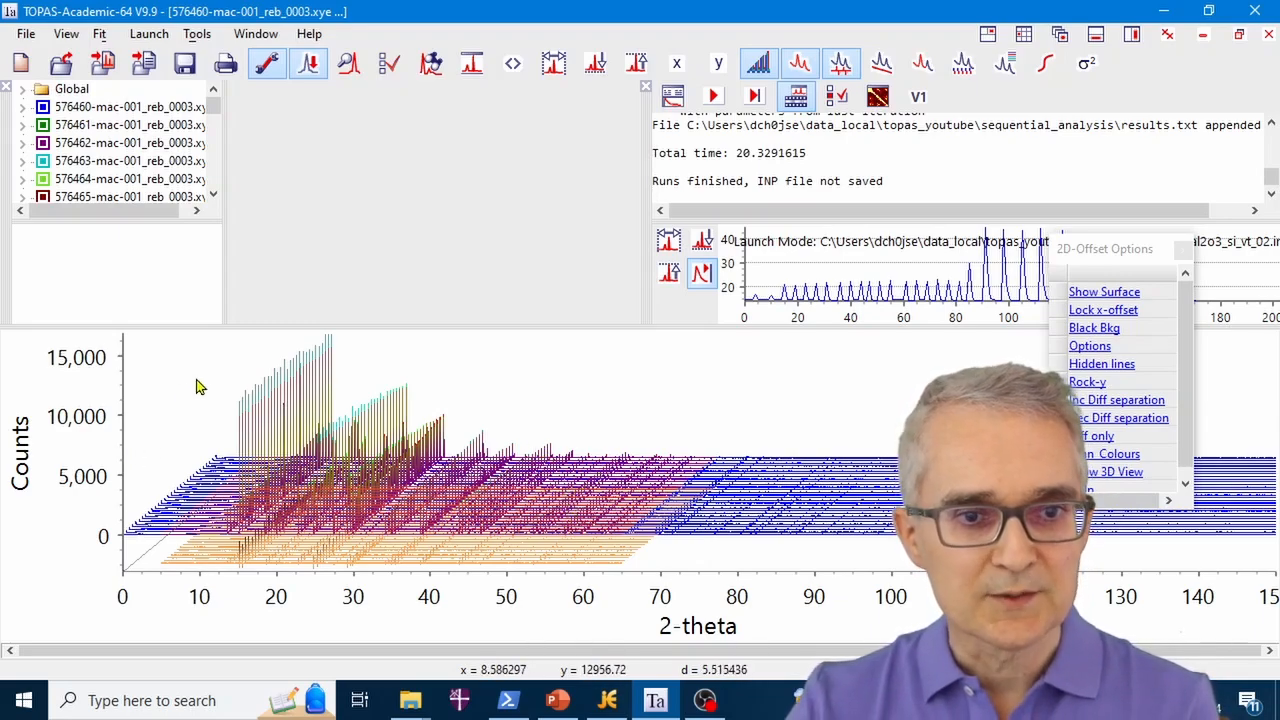
# Zoom the offset plot into about 6 to 81 degrees 2-theta and adjust the stacking offset between the patterns
pyautogui.moveTo(170, 335); pyautogui.dragTo(745, 570)
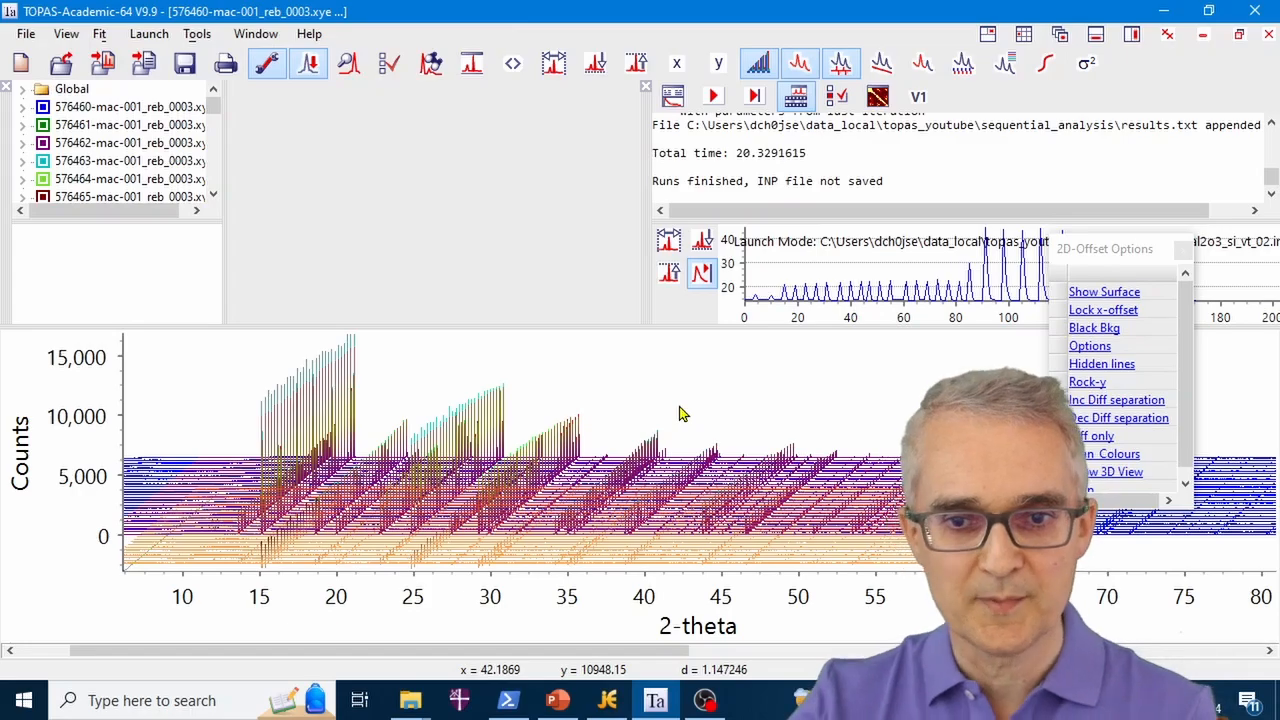
pyautogui.moveTo(680, 413); pyautogui.dragTo(672, 371)
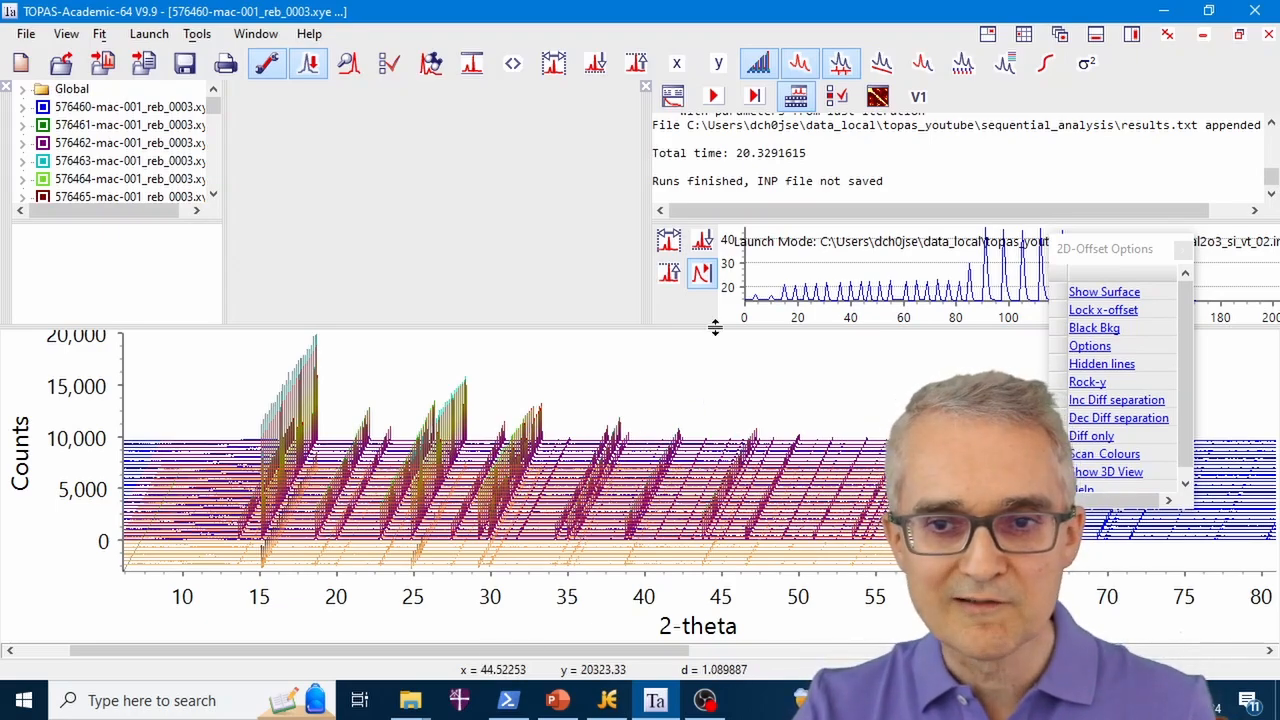
pyautogui.press('f')
pyautogui.click(660, 403)
pyautogui.moveTo(659, 420)
pyautogui.mouseDown()
pyautogui.moveTo(619, 530)
pyautogui.moveTo(653, 431)
pyautogui.mouseUp()
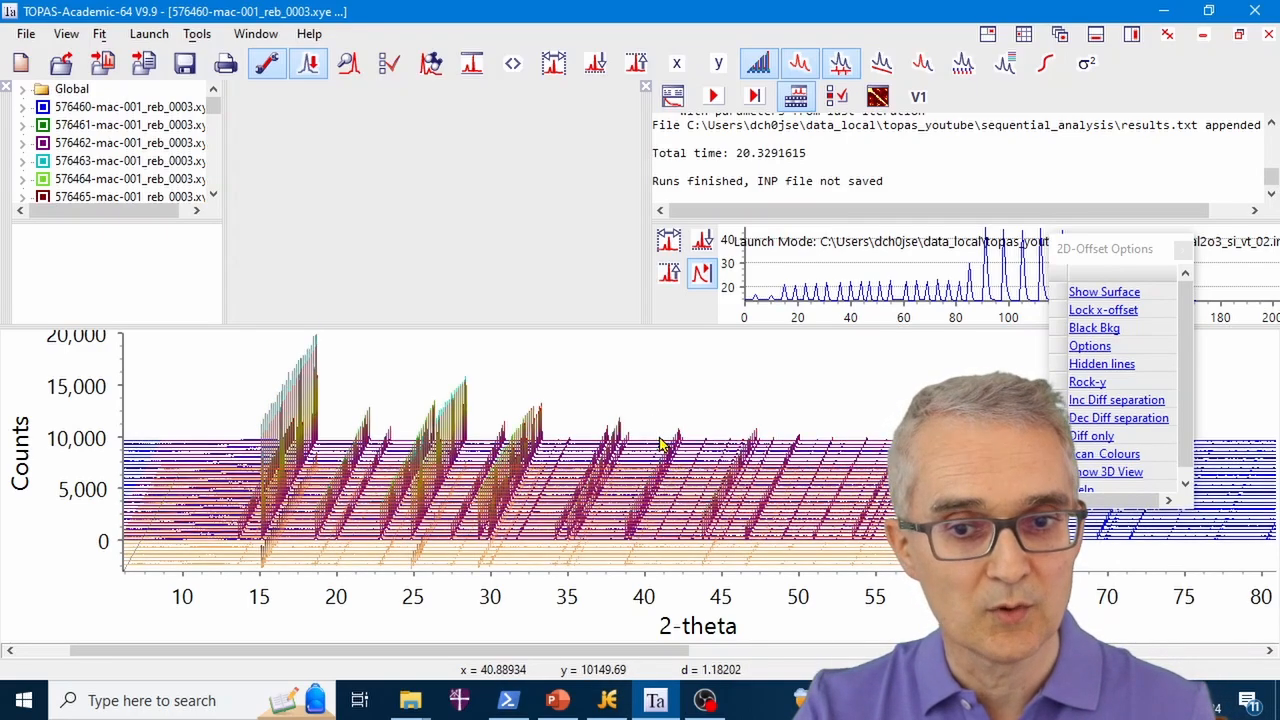
# Zoom into about 34 to 45 degrees 2-theta and readjust the pattern offset to inspect the peak shifts
pyautogui.moveTo(554, 378); pyautogui.dragTo(718, 562)
pyautogui.press('ctrl')
pyautogui.moveTo(636, 508); pyautogui.dragTo(674, 432)
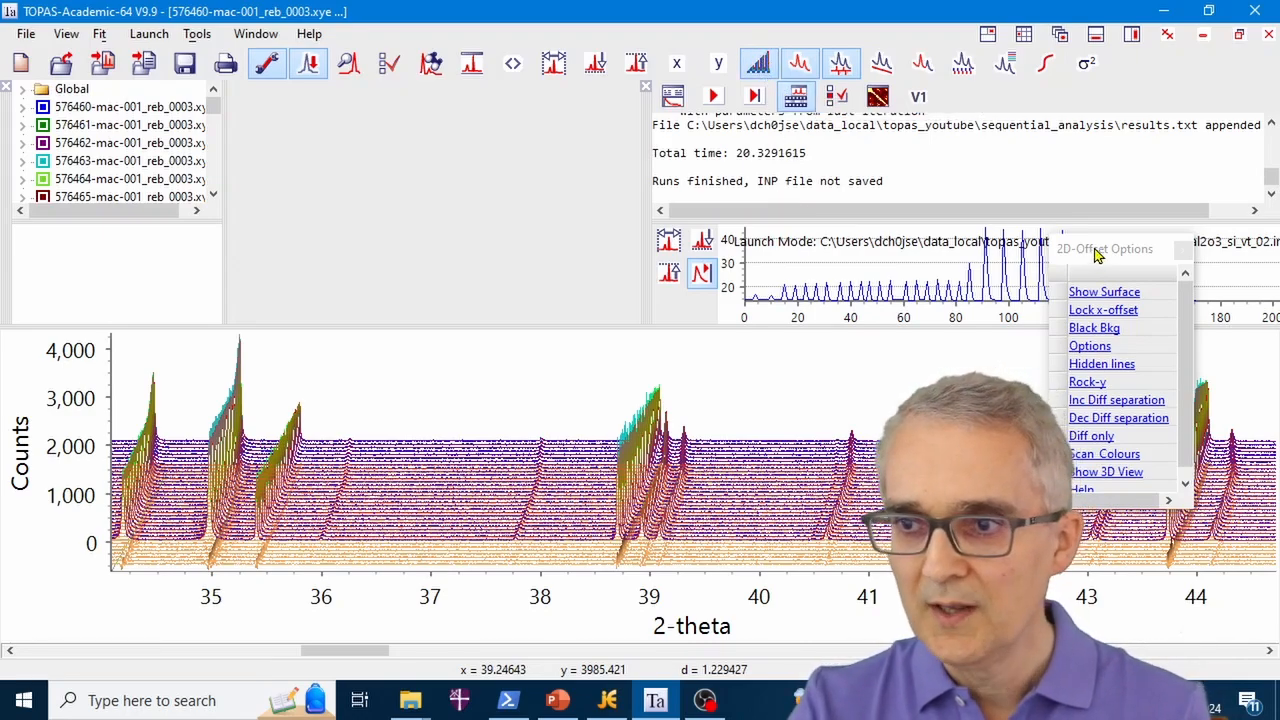
# Show only the difference curves in the offset plot, adjust their stacking offset to inspect the misfit, and restore the full patterns
pyautogui.moveTo(1098, 250); pyautogui.dragTo(1060, 238)
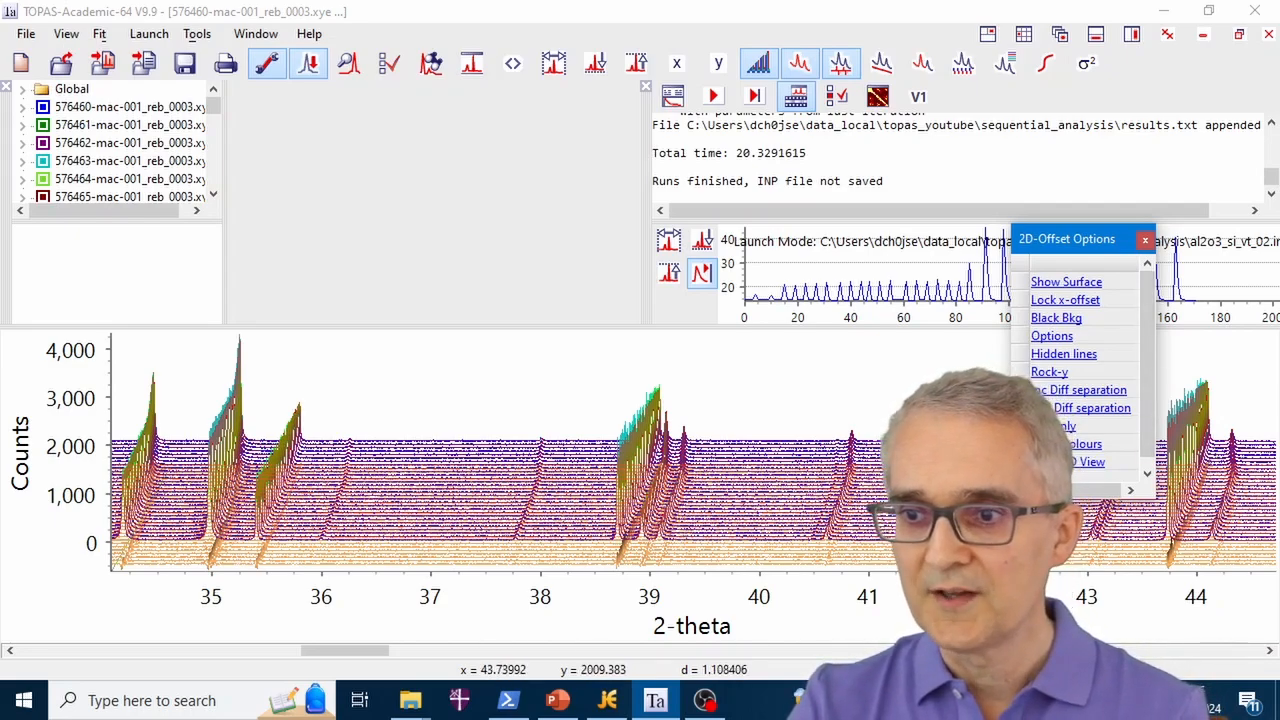
pyautogui.click(1055, 426)
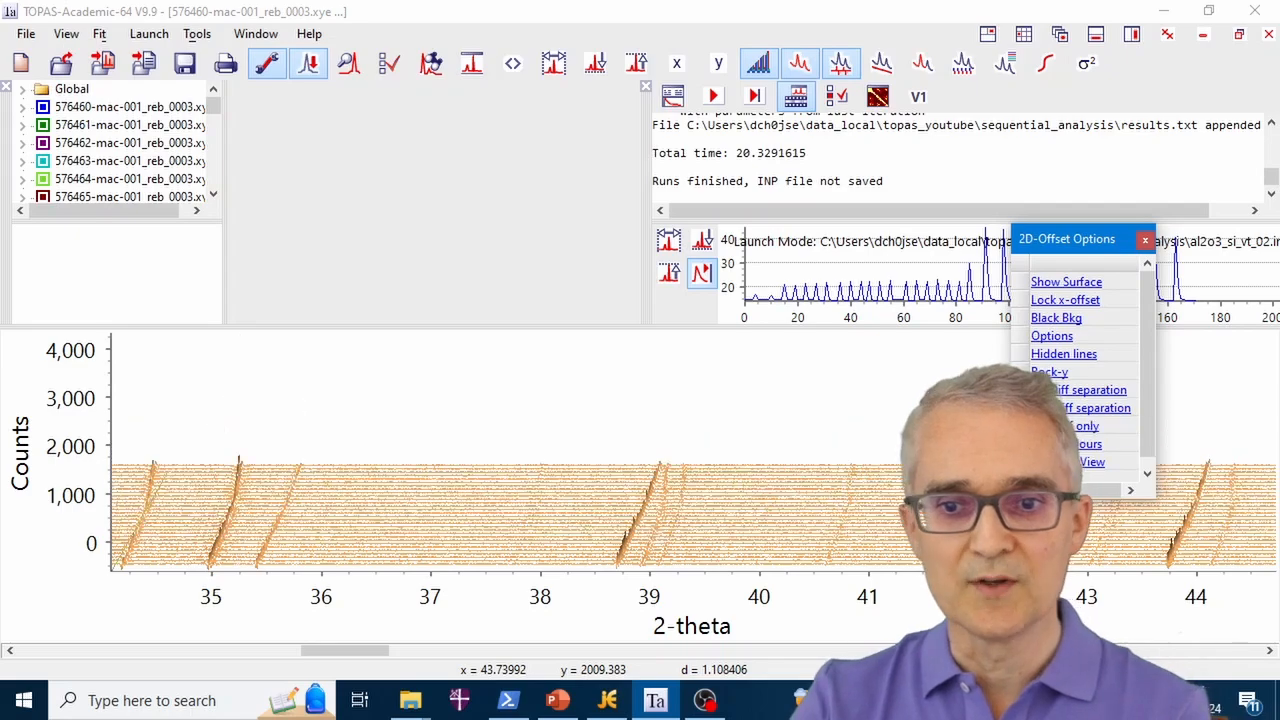
pyautogui.moveTo(771, 517); pyautogui.dragTo(846, 451)
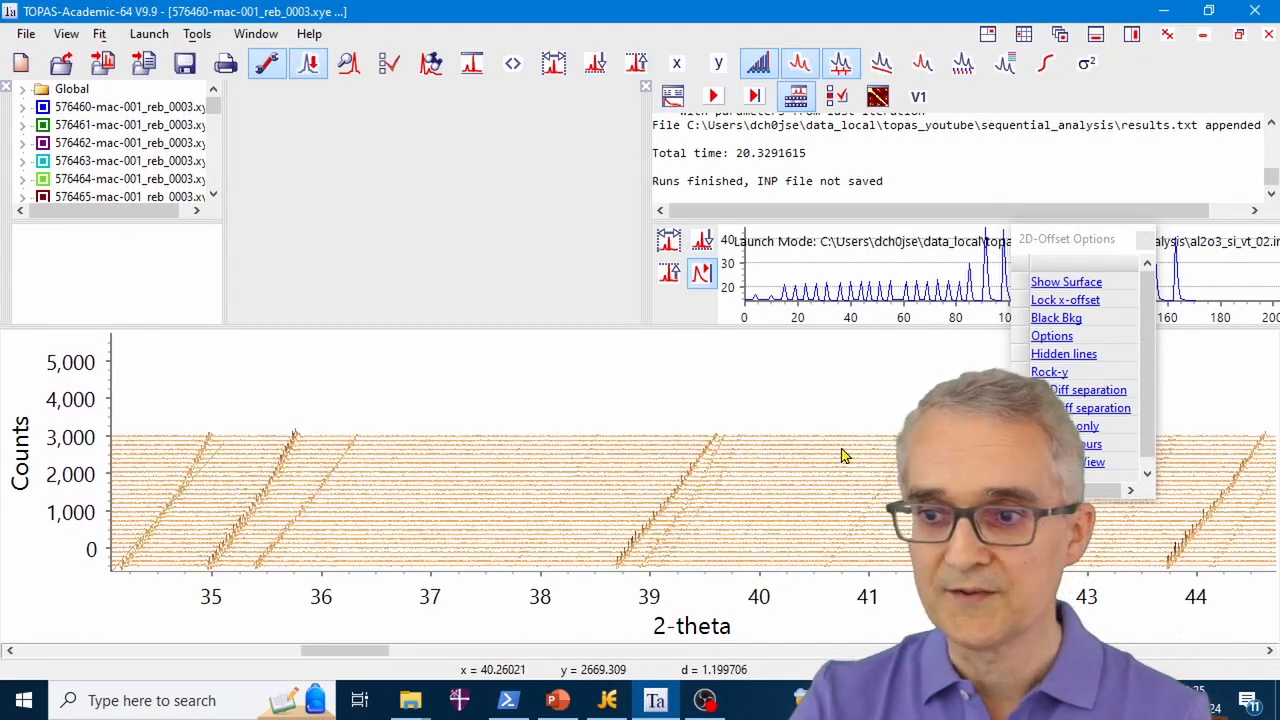
pyautogui.click(1080, 428)
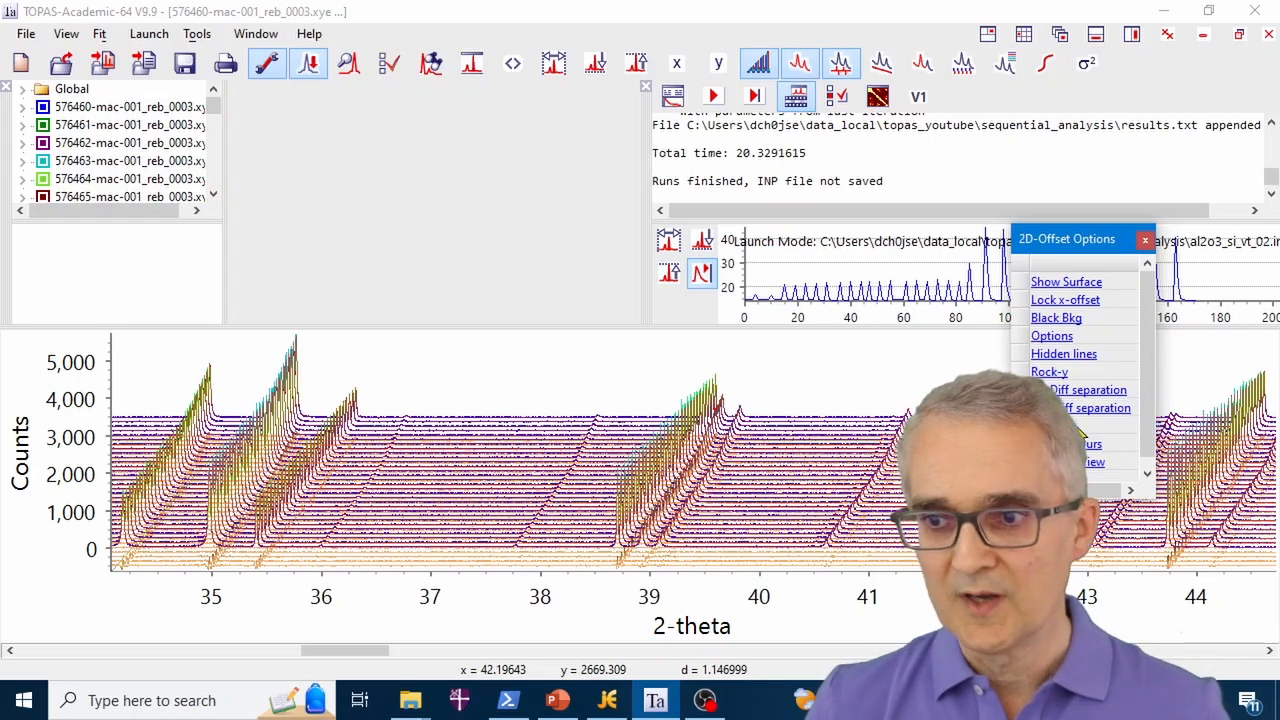
# Switch from the offset plot to single patterns and advance through the individual fits as far as 576464-mac-001_reb_0003.xye
pyautogui.click(513, 68)
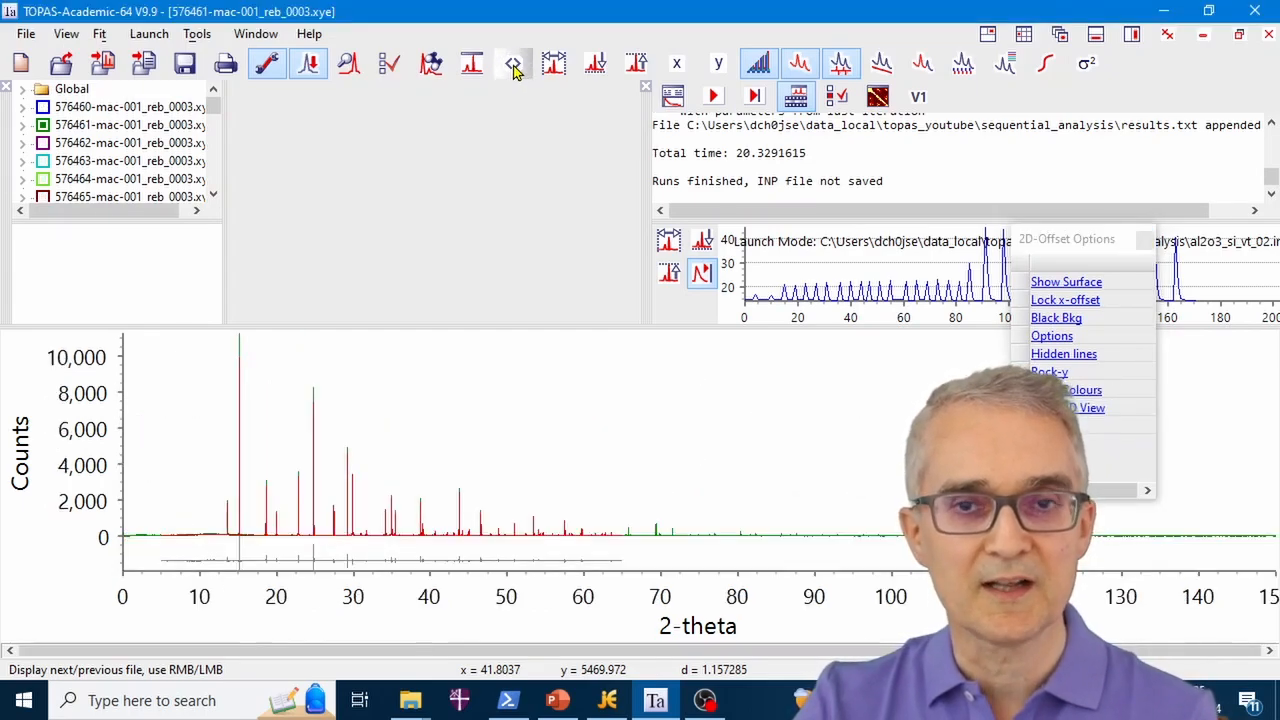
pyautogui.click(513, 68)
pyautogui.click(513, 68)
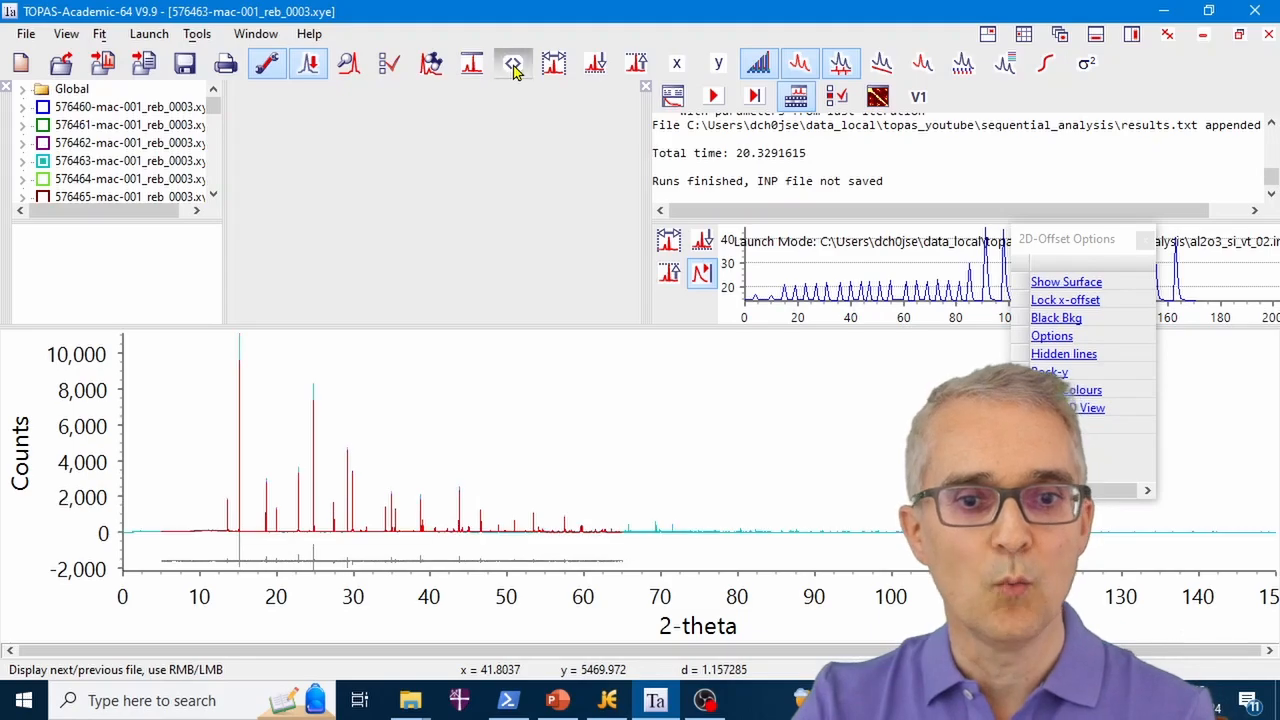
pyautogui.click(513, 68)
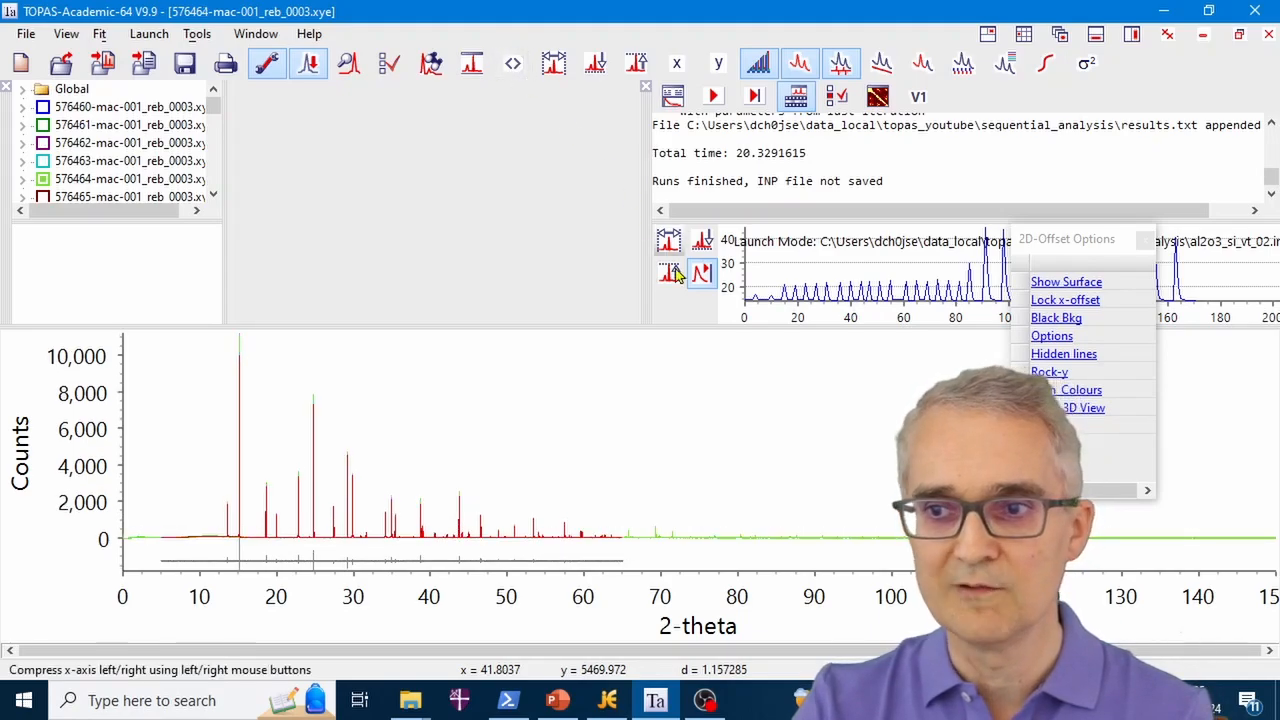
# Turn on the legend in the chart's title and axes options so the plot shows the pattern's file name
pyautogui.rightClick(763, 397)
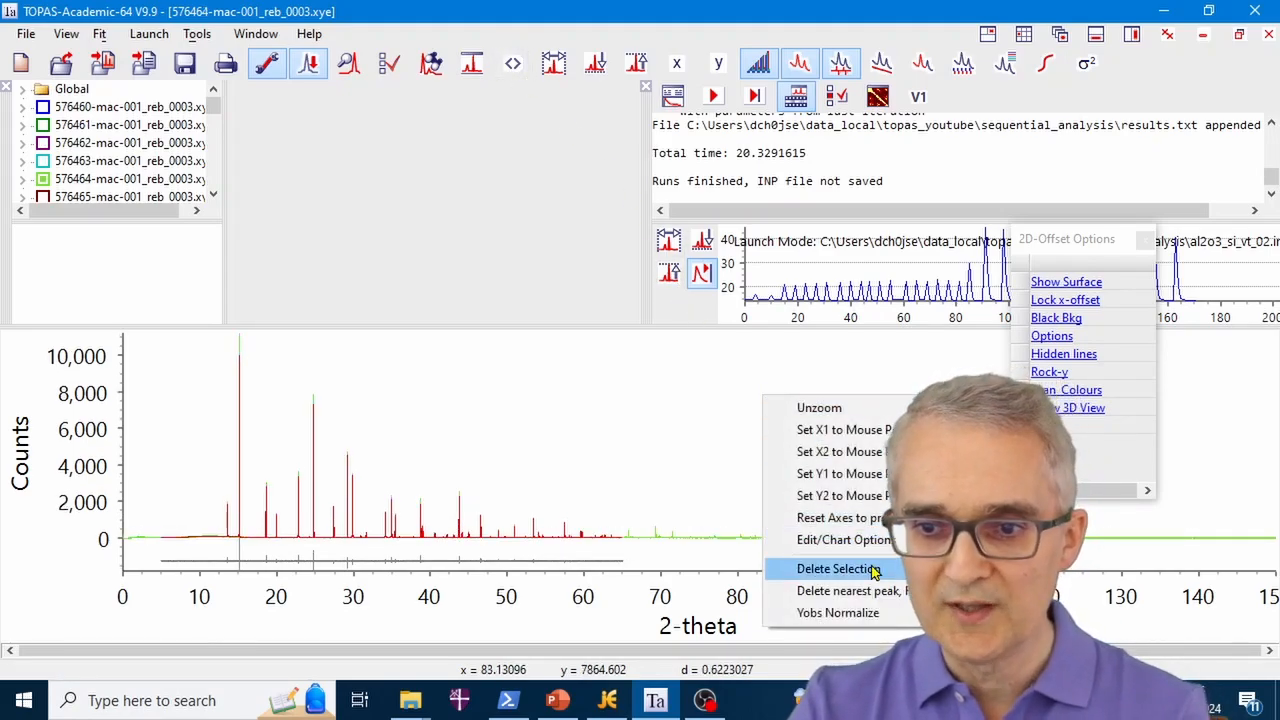
pyautogui.click(893, 539)
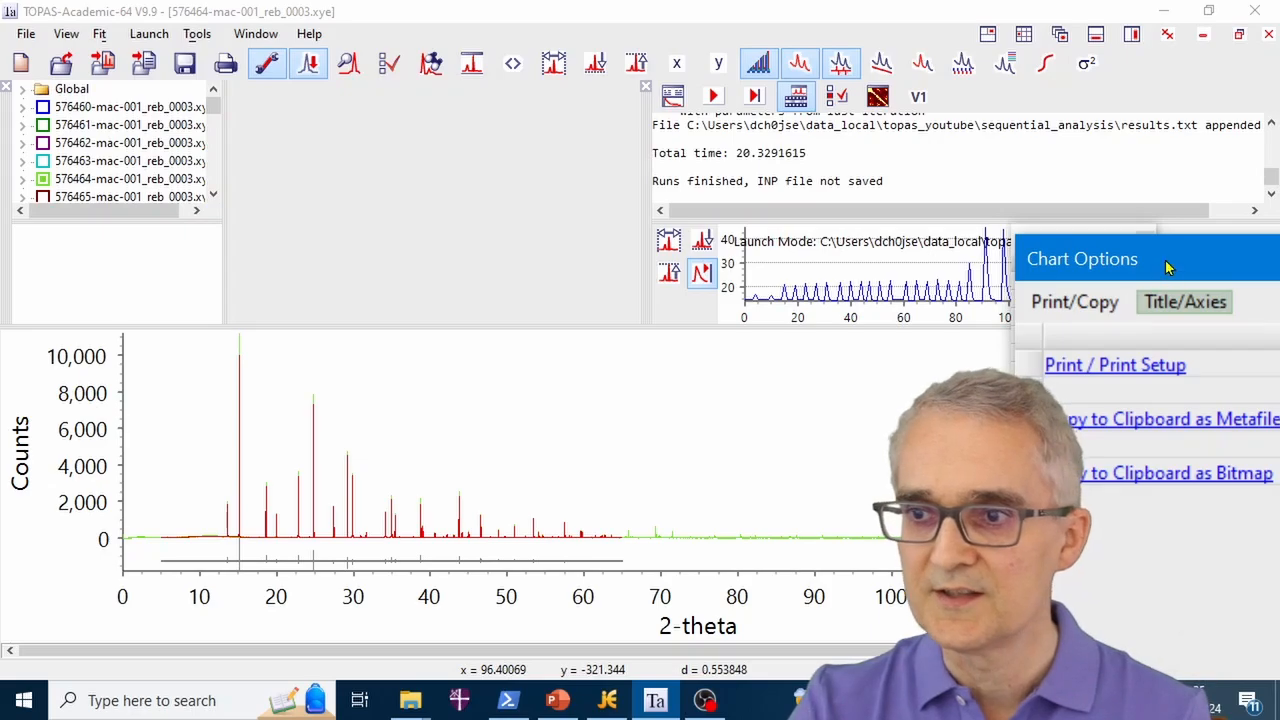
pyautogui.moveTo(1168, 261); pyautogui.dragTo(786, 222)
pyautogui.click(745, 252)
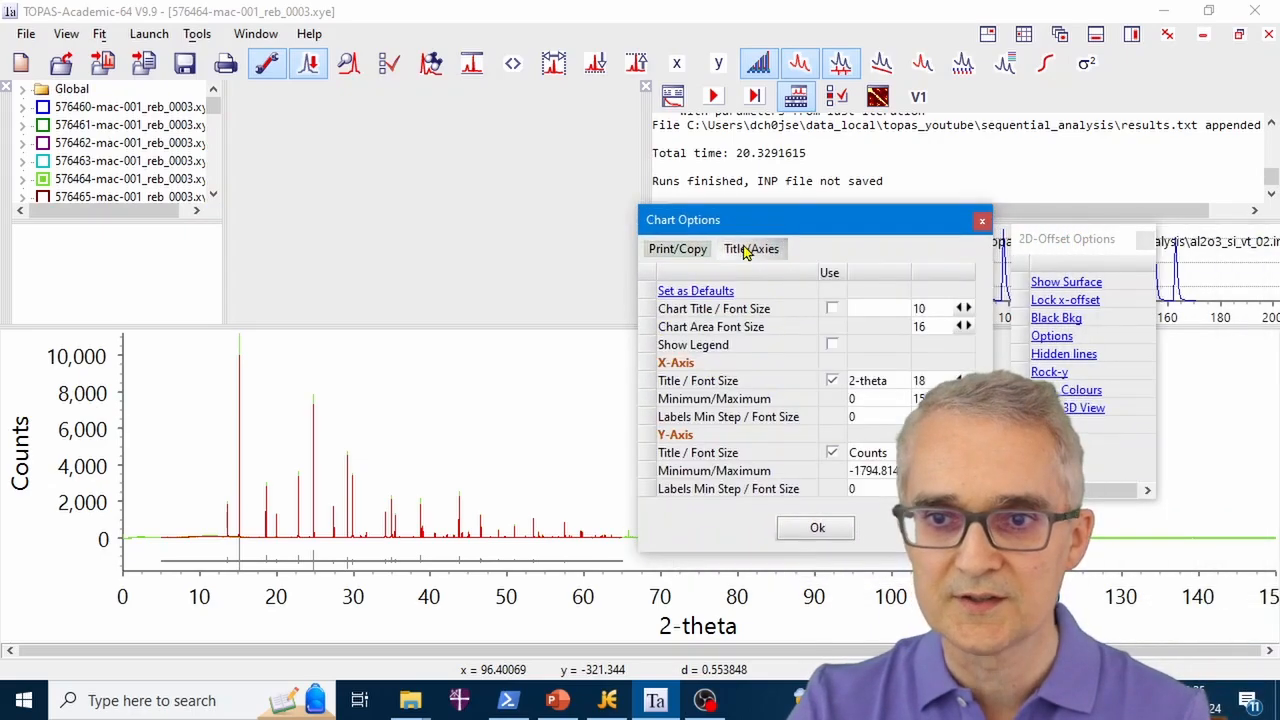
pyautogui.click(832, 345)
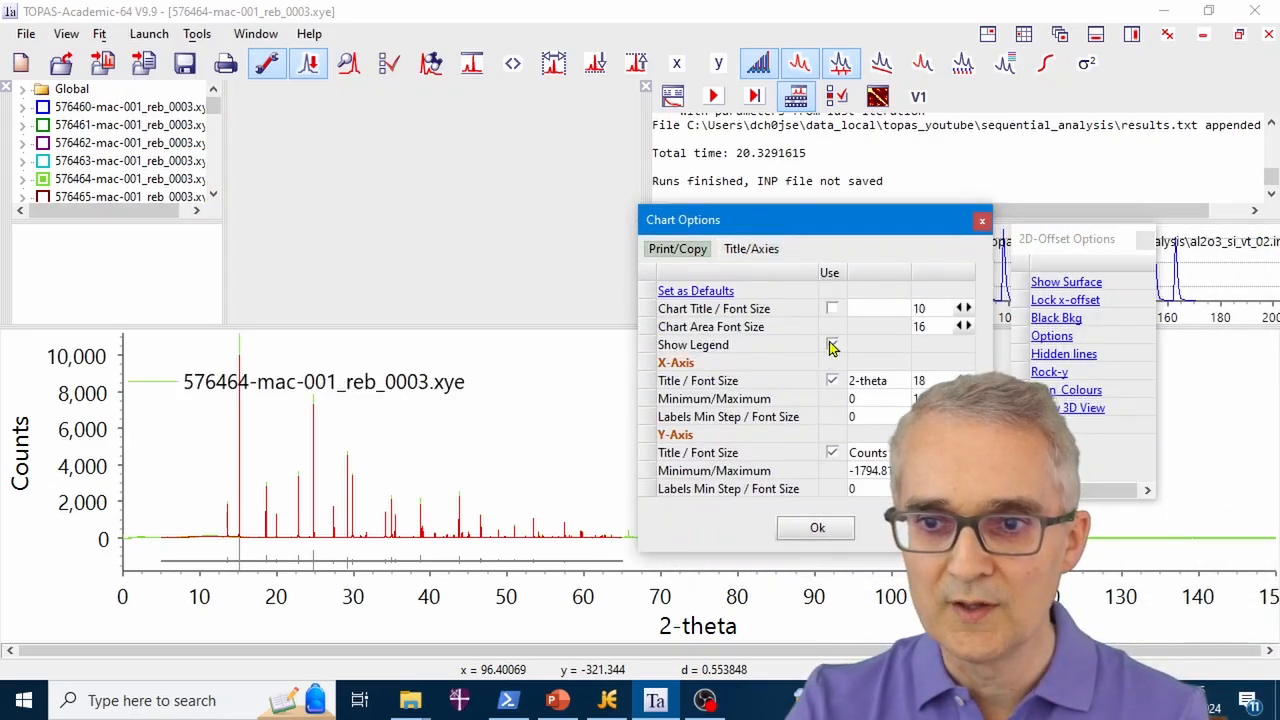
pyautogui.click(817, 528)
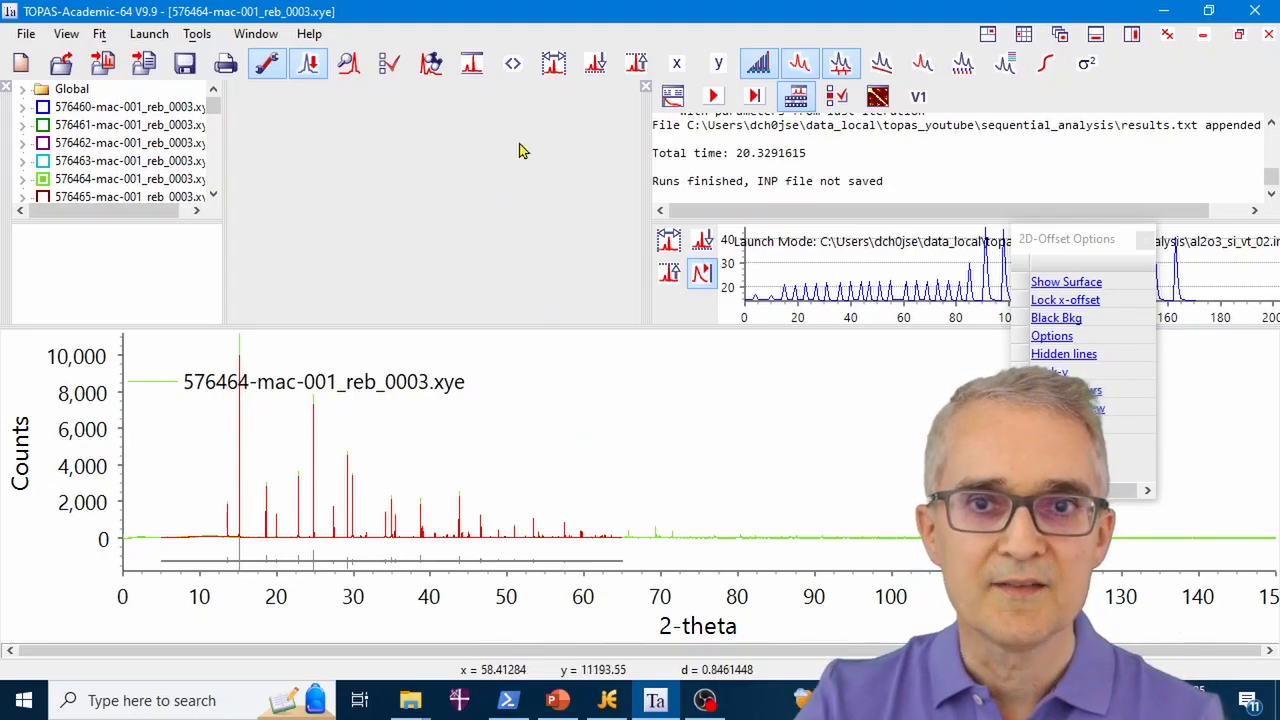
# Browse the individual fits forward to 576470-mac-001_reb_0003.xye and back to 576465-mac-001_reb_0003.xye
pyautogui.click(513, 66)
pyautogui.click(513, 66)
pyautogui.click(513, 66)
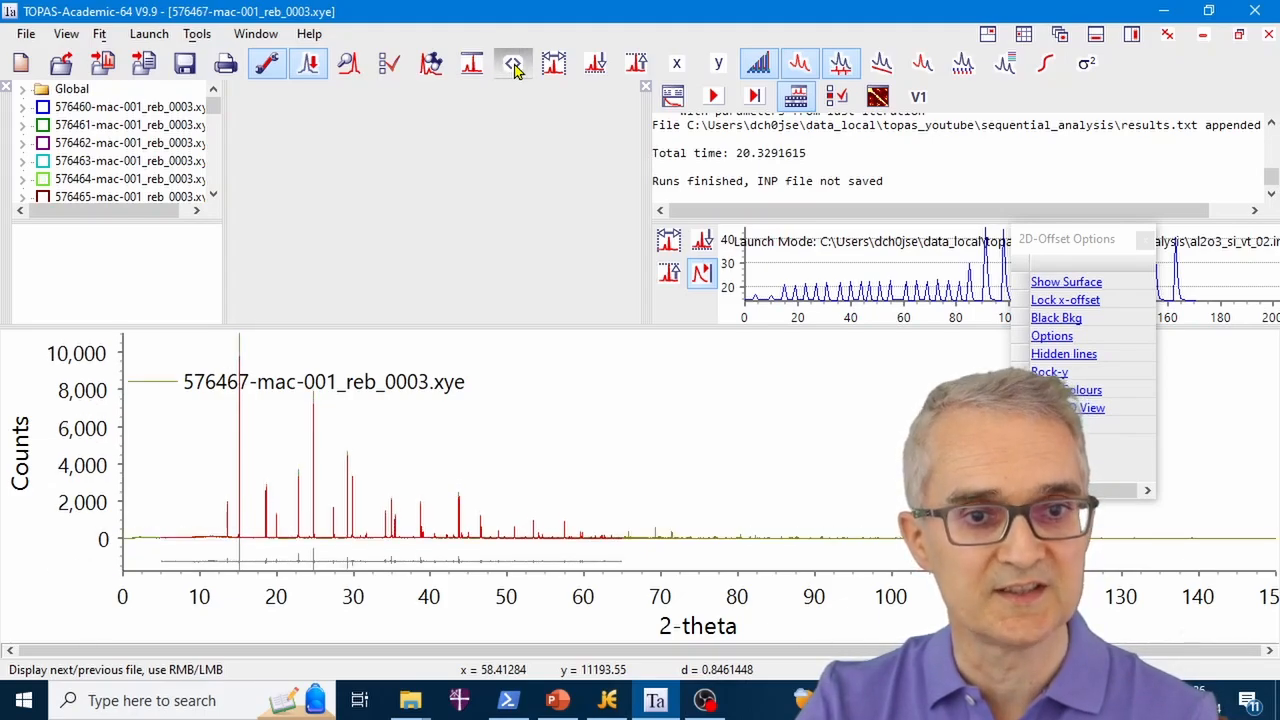
pyautogui.click(513, 66)
pyautogui.click(513, 66)
pyautogui.click(513, 66)
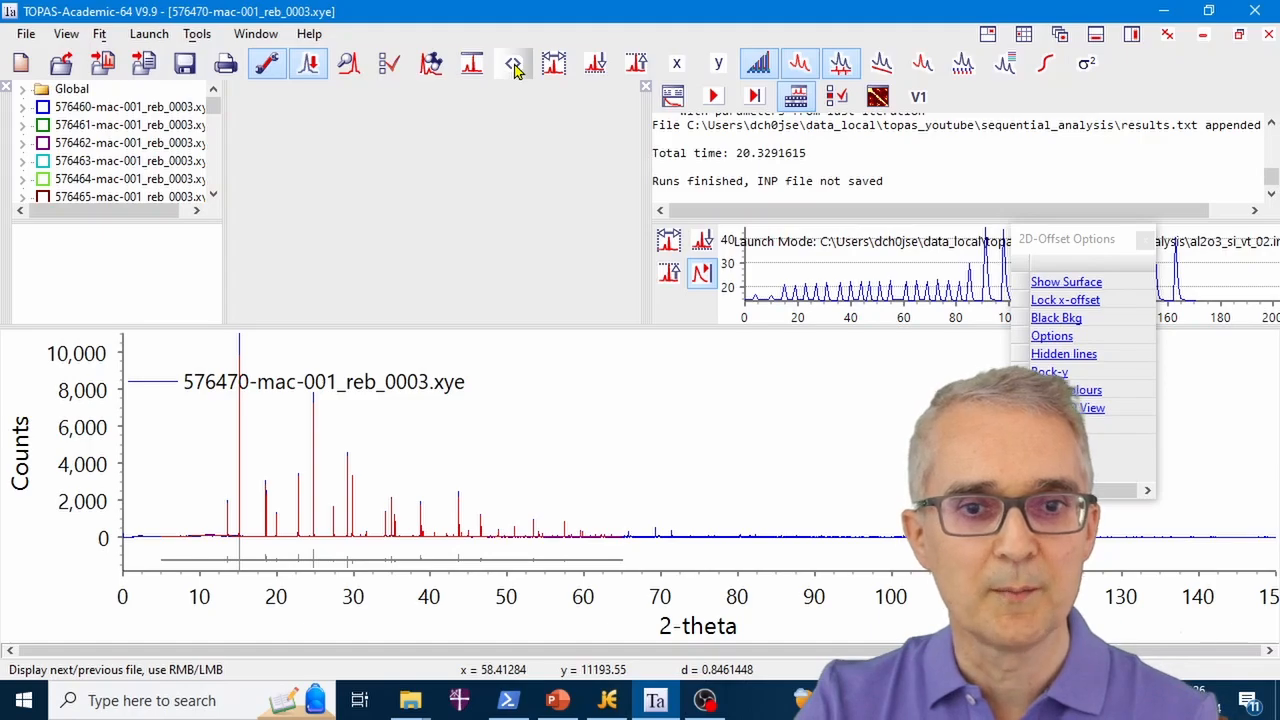
pyautogui.rightClick(513, 66)
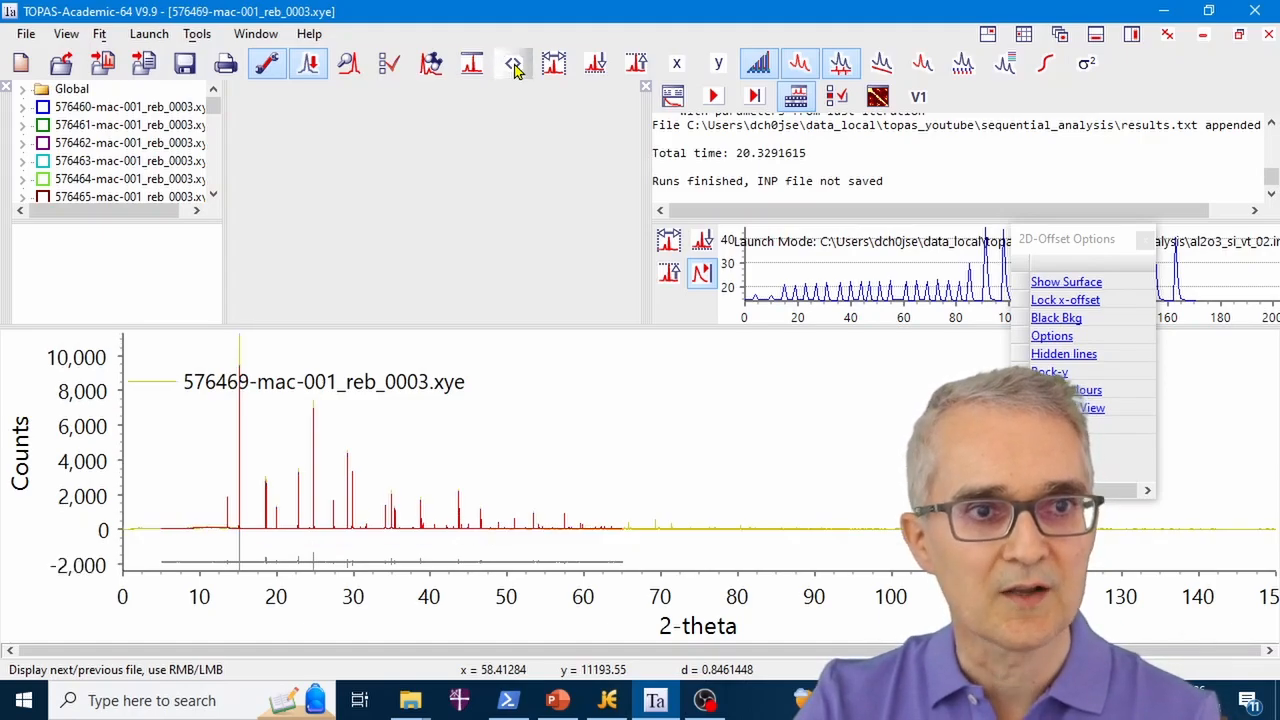
pyautogui.rightClick(513, 66)
pyautogui.rightClick(513, 66)
pyautogui.rightClick(513, 66)
pyautogui.rightClick(513, 66)
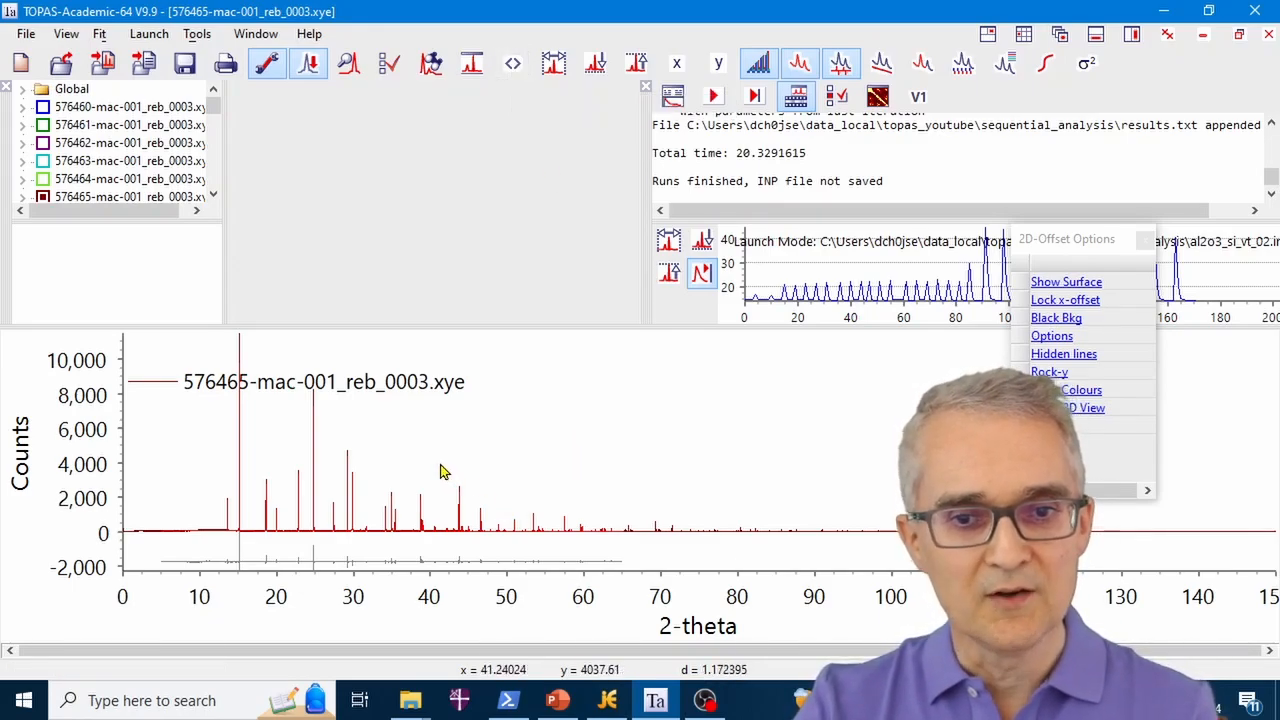
# Inspect pattern 576465 at about 32 to 40 degrees 2-theta, then zoom pattern 576464 into about 33 to 36.4 degrees
pyautogui.moveTo(369, 486); pyautogui.dragTo(434, 569)
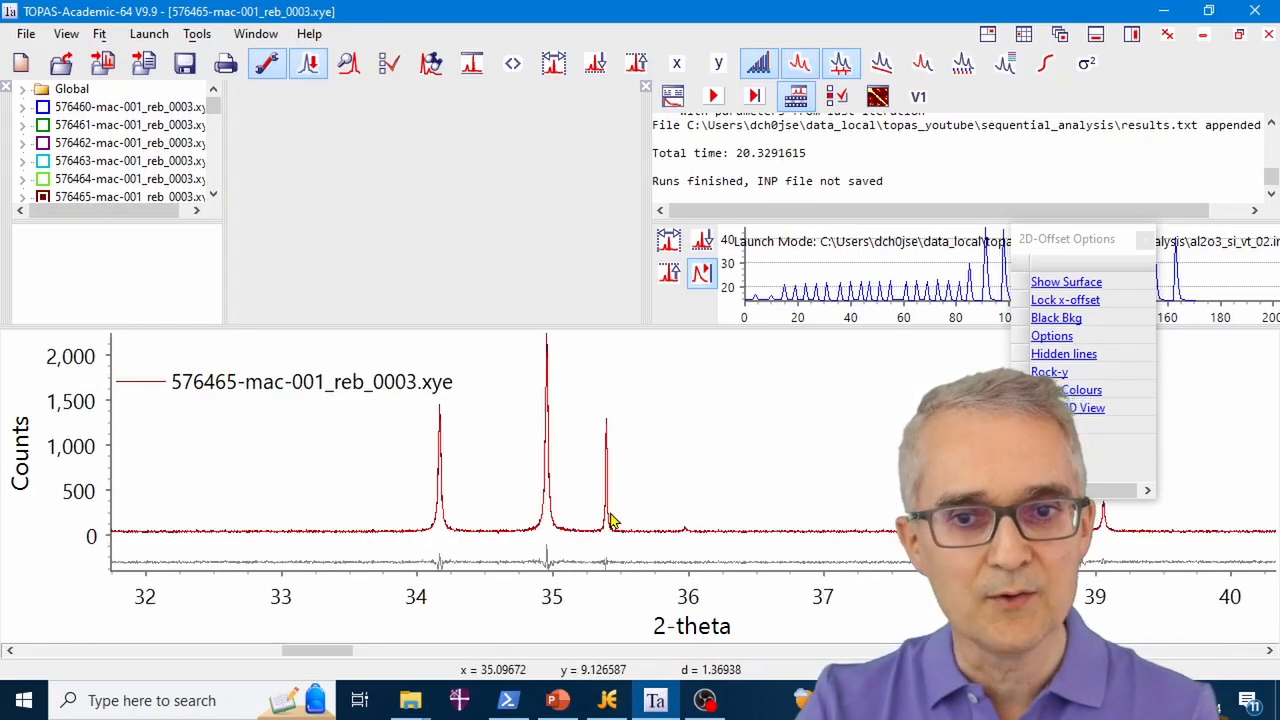
pyautogui.click(512, 68)
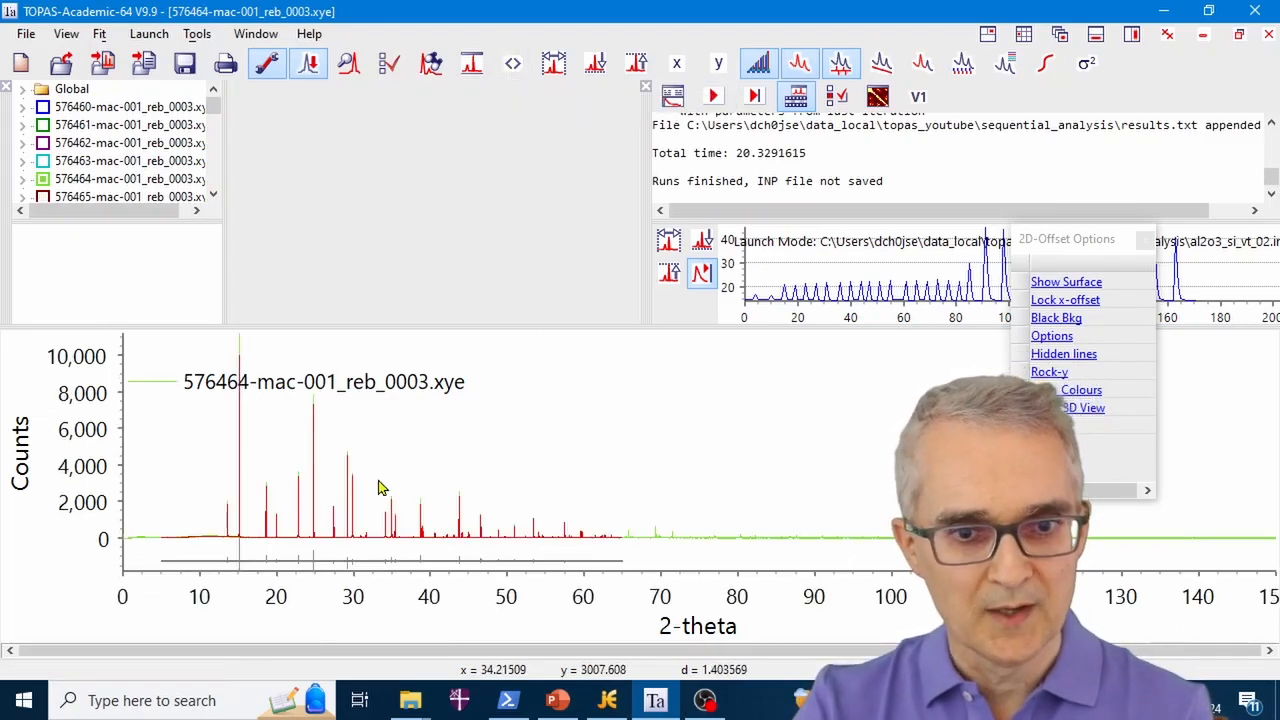
pyautogui.moveTo(366, 472); pyautogui.dragTo(414, 571)
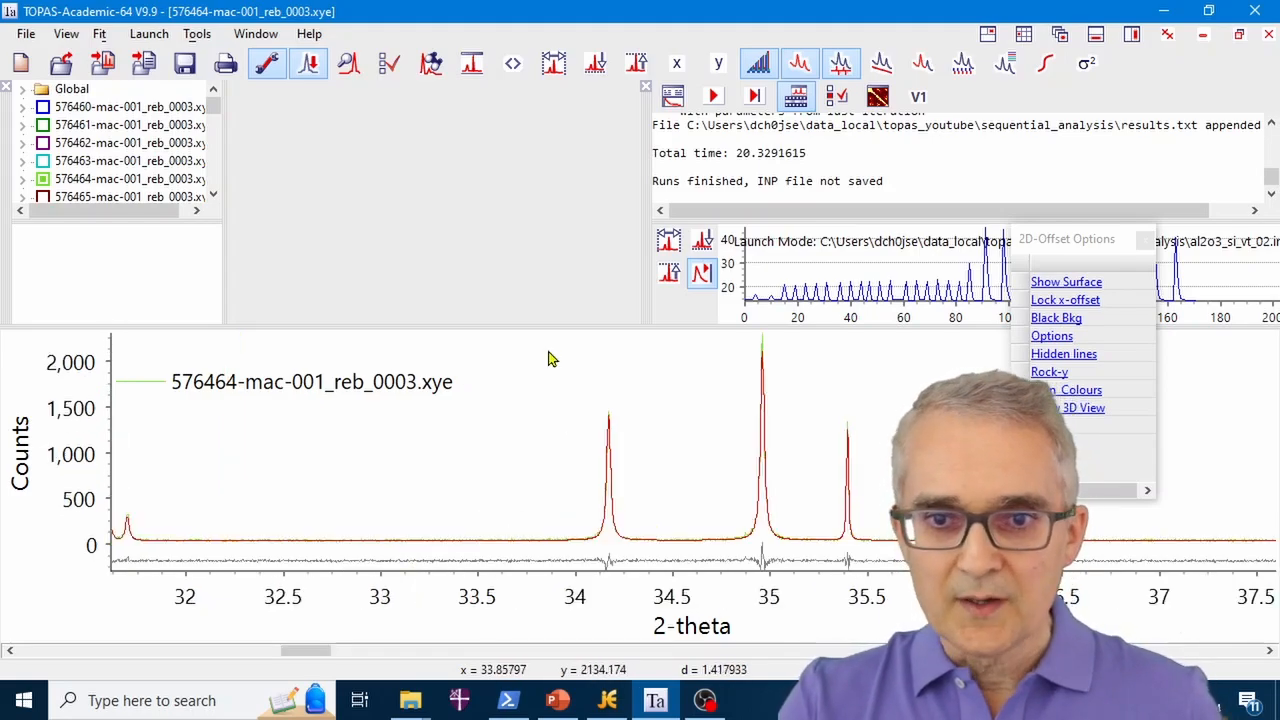
pyautogui.moveTo(390, 335); pyautogui.dragTo(1047, 556)
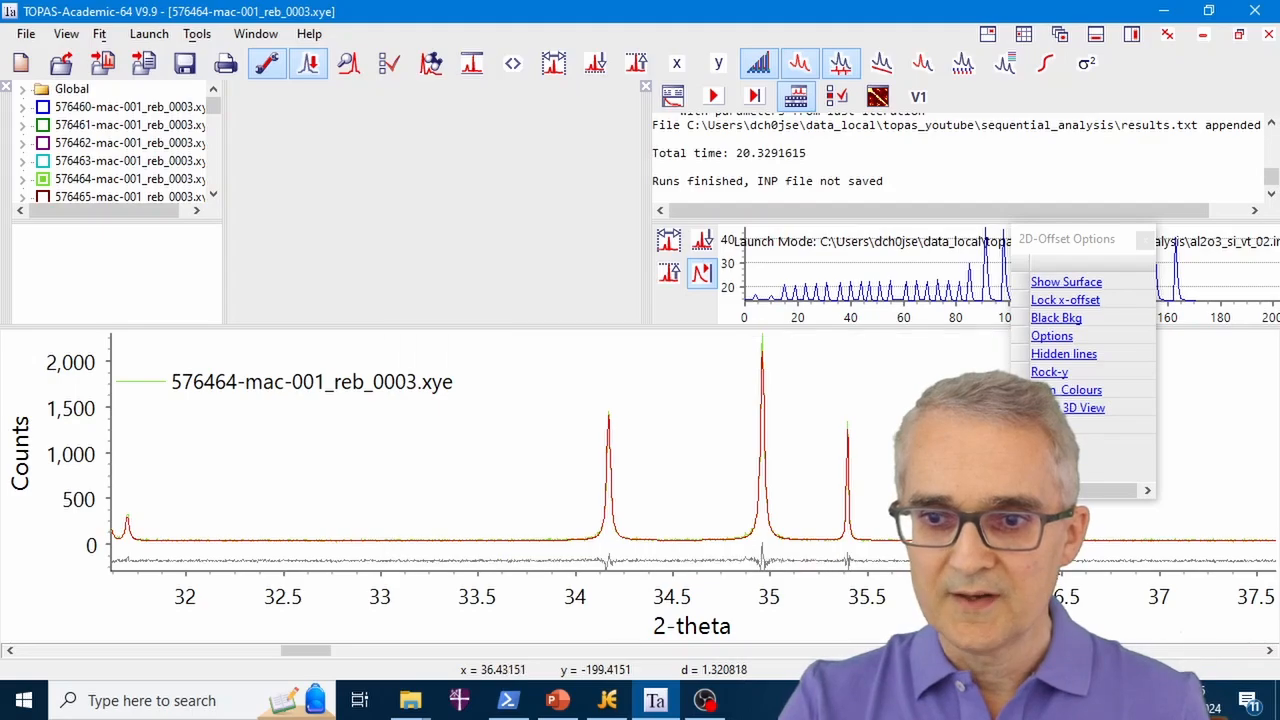
# Read the 2D-offset help for how to display the next or previous scan with the x-axis unchanged, and close it
pyautogui.click(1077, 243)
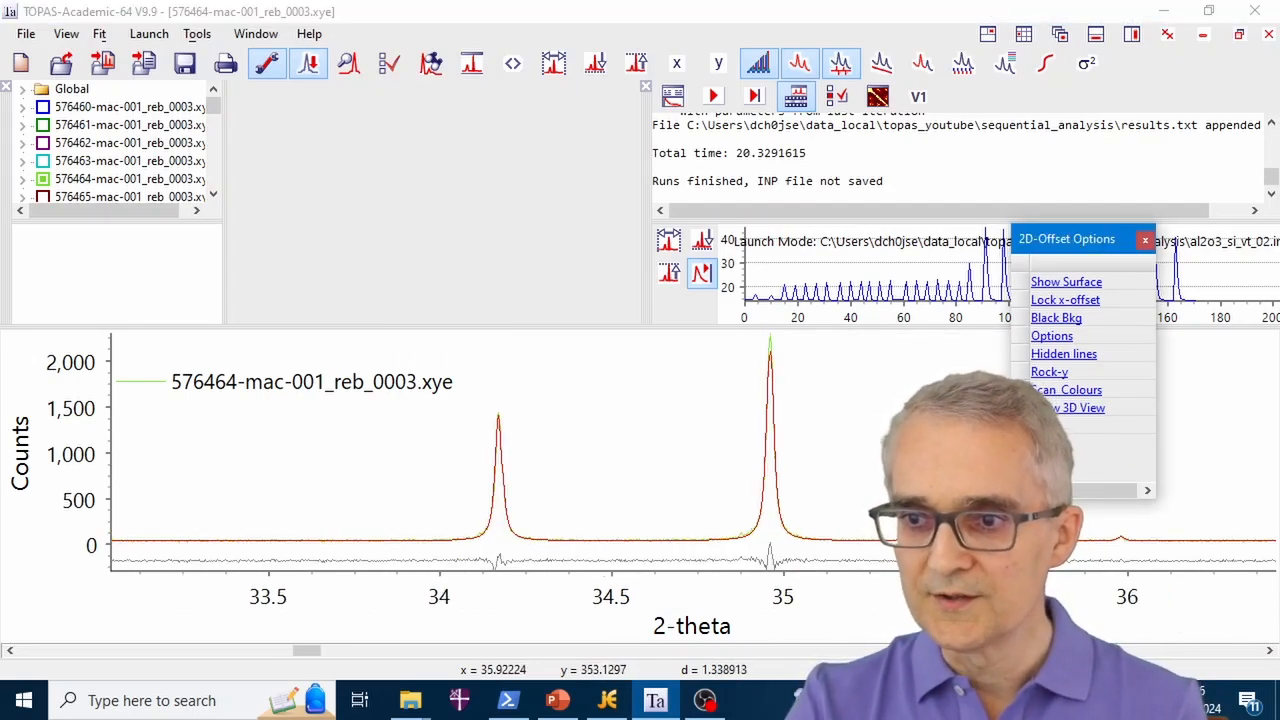
pyautogui.click(1044, 426)
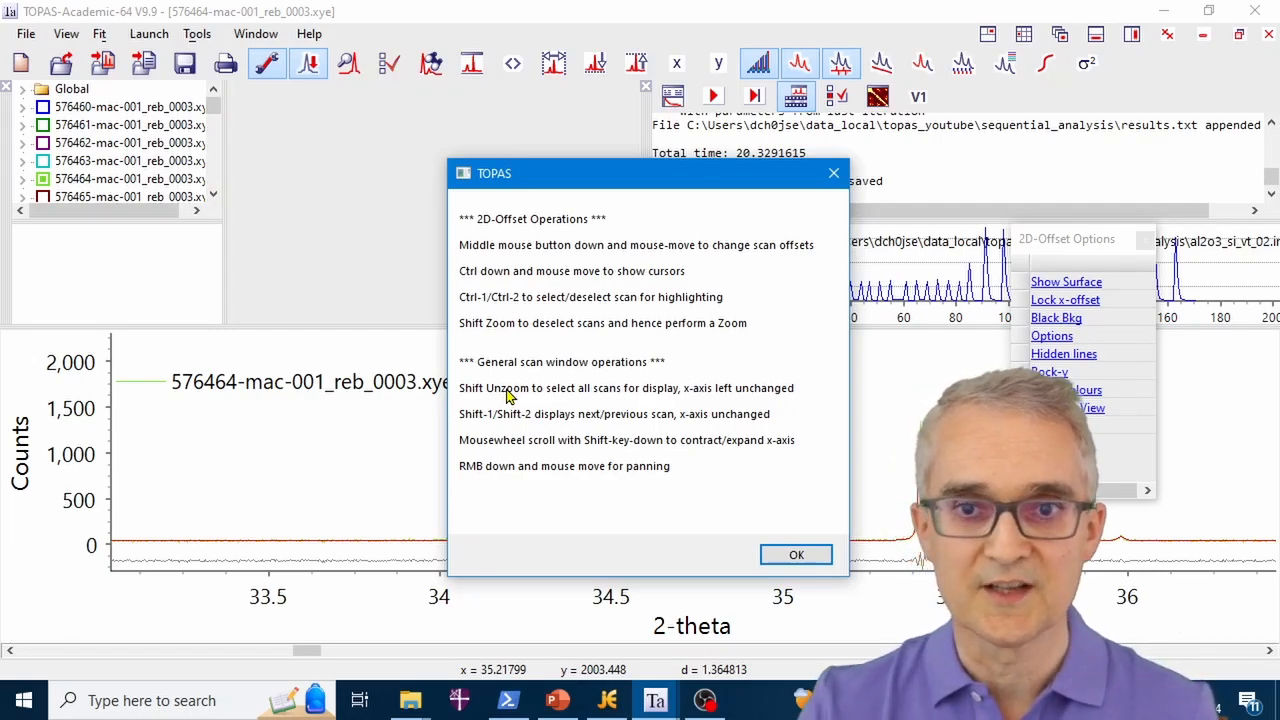
pyautogui.click(790, 558)
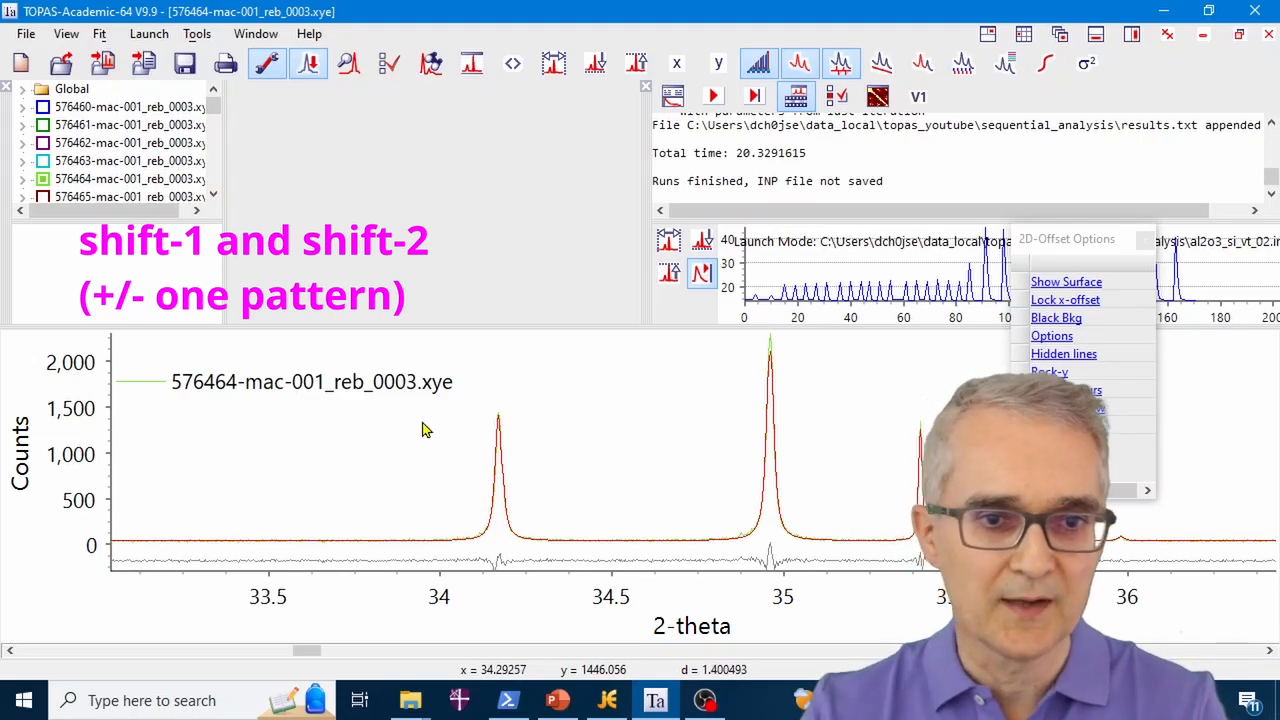
# Step forward one pattern at a time to 576474-mac-001_reb_0003.xye while keeping the zoomed 2-theta range
pyautogui.hotkey('shift', '2')
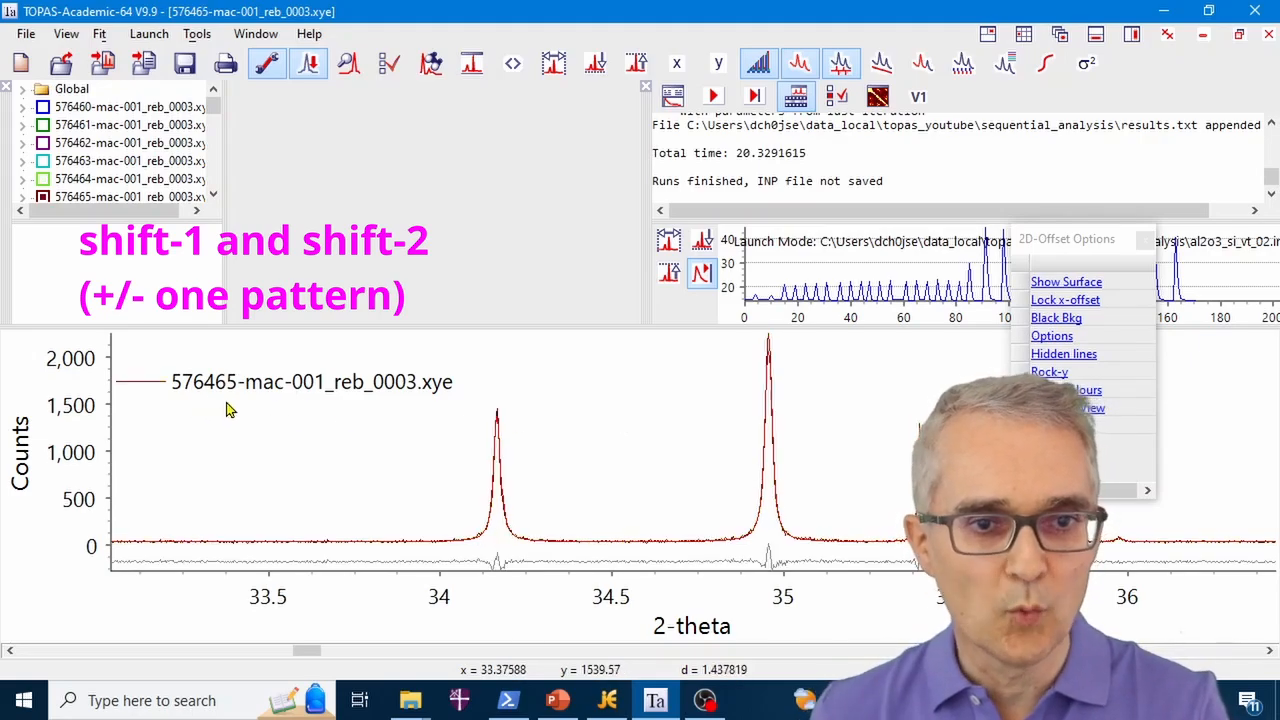
pyautogui.hotkey('shift', '2')
pyautogui.hotkey('shift', '2')
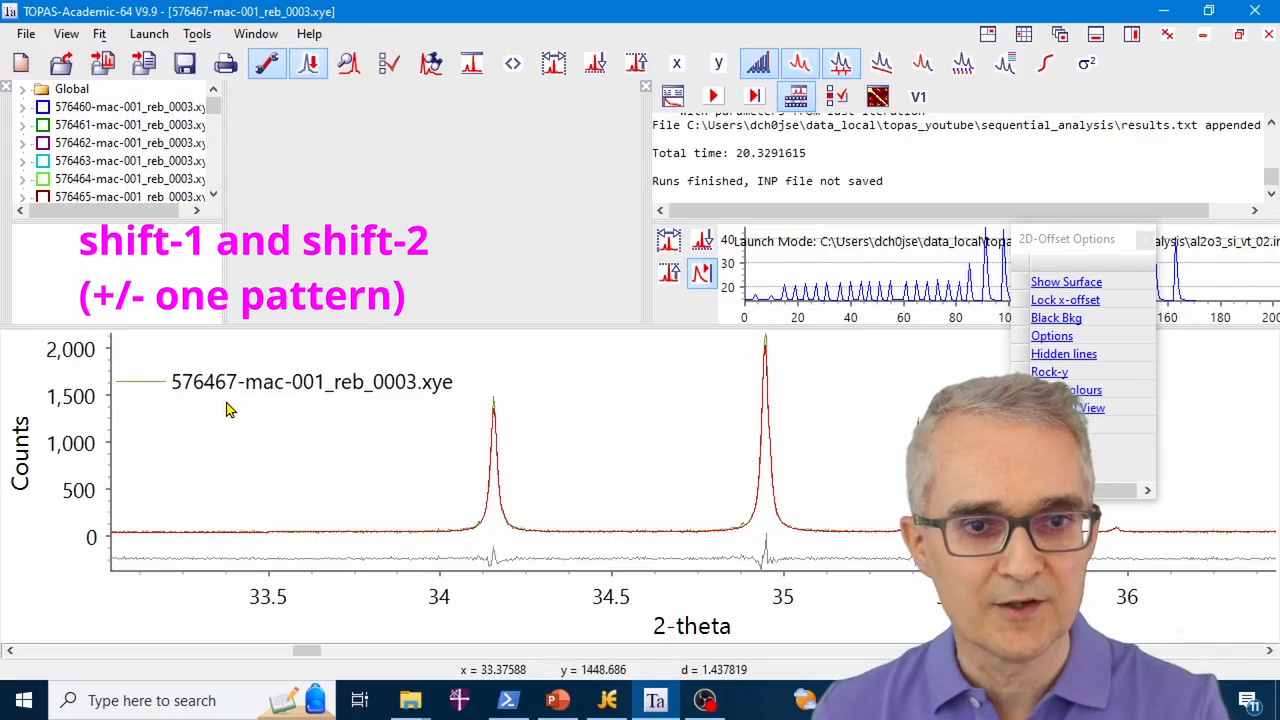
pyautogui.hotkey('shift', '2')
pyautogui.hotkey('shift', '2')
pyautogui.hotkey('shift', '2')
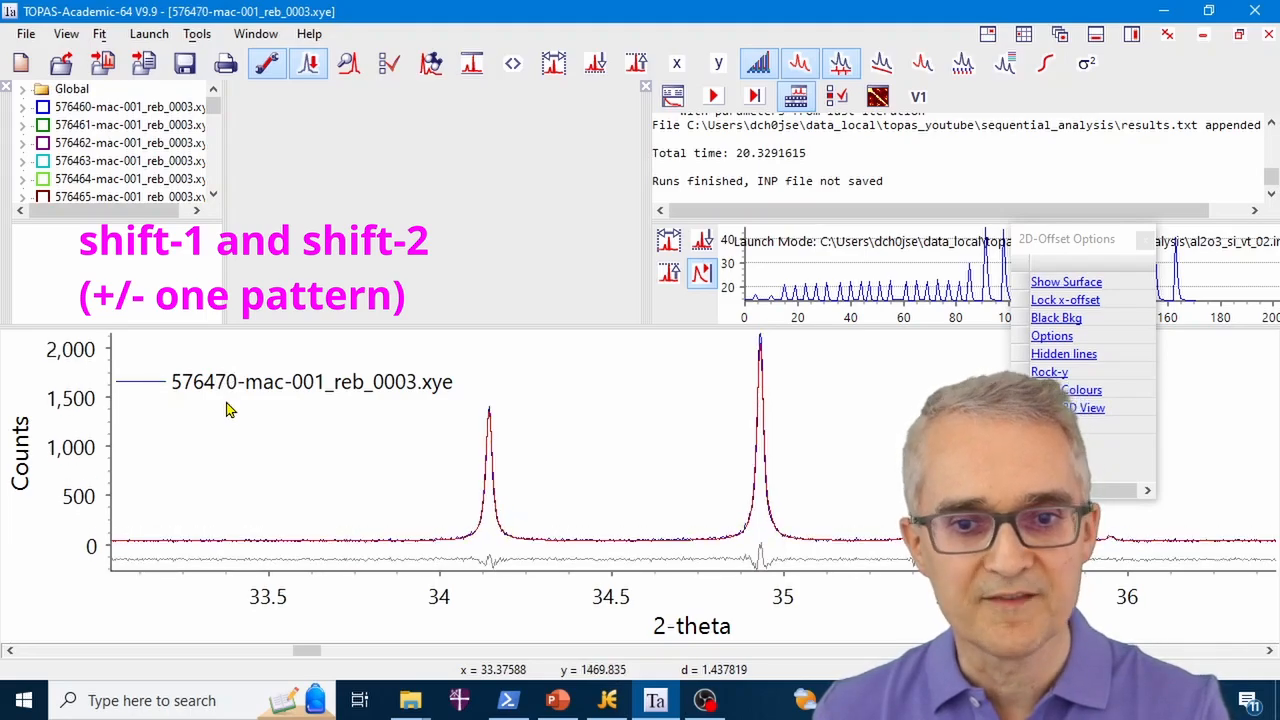
pyautogui.hotkey('shift', '2')
pyautogui.hotkey('shift', '2')
pyautogui.hotkey('shift', '2')
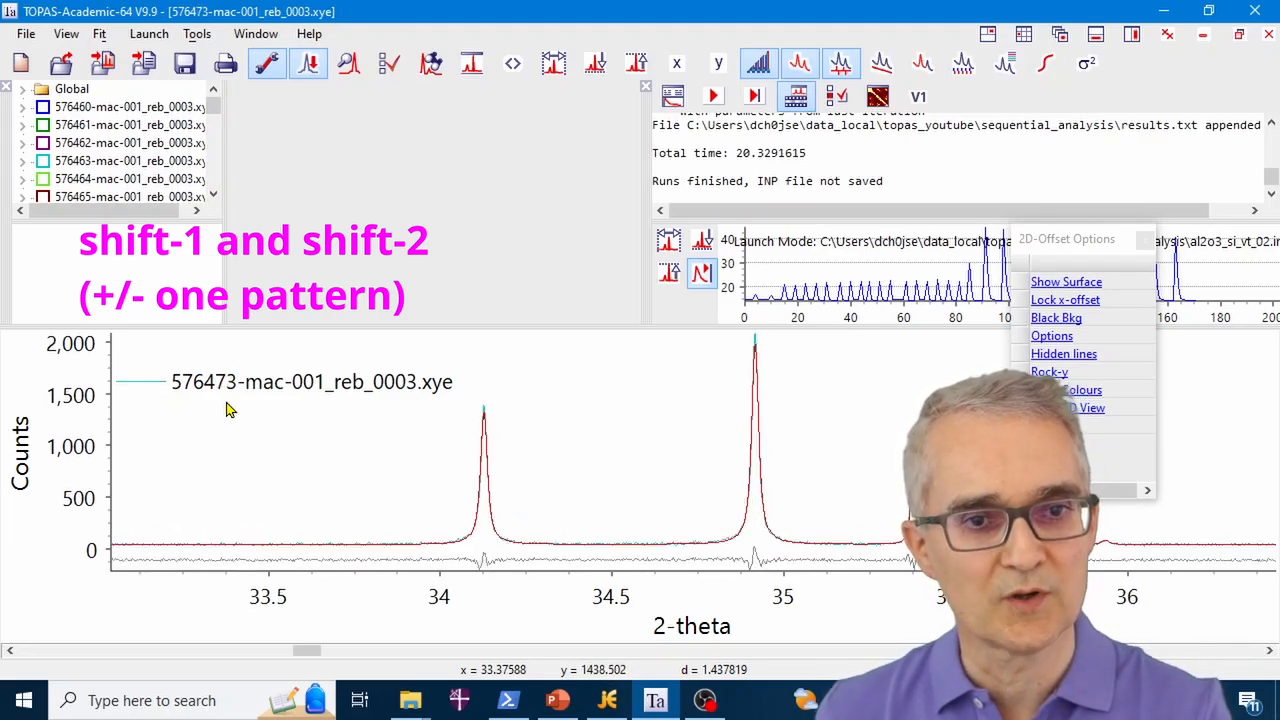
pyautogui.hotkey('shift', '2')
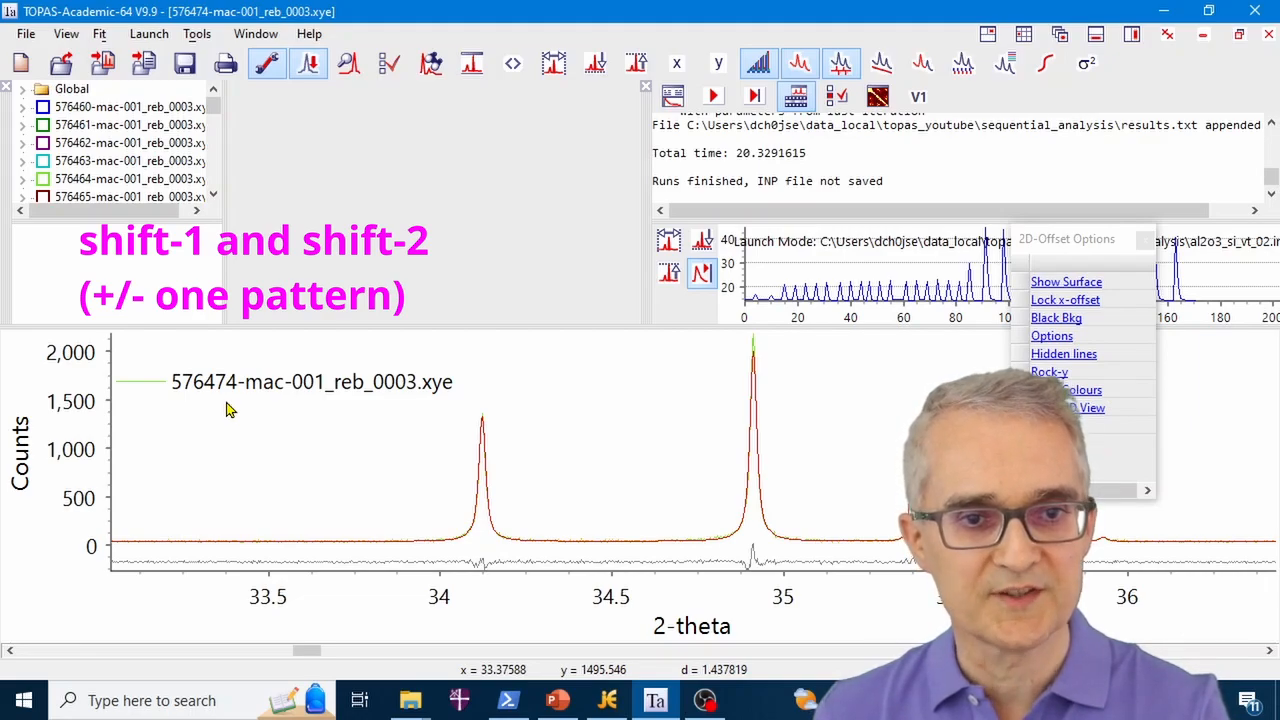
# Step back one pattern at a time to 576464-mac-001_reb_0003.xye while keeping the zoomed 2-theta range
pyautogui.hotkey('shift', '1')
pyautogui.hotkey('shift', '1')
pyautogui.hotkey('shift', '1')
pyautogui.hotkey('shift', '1')
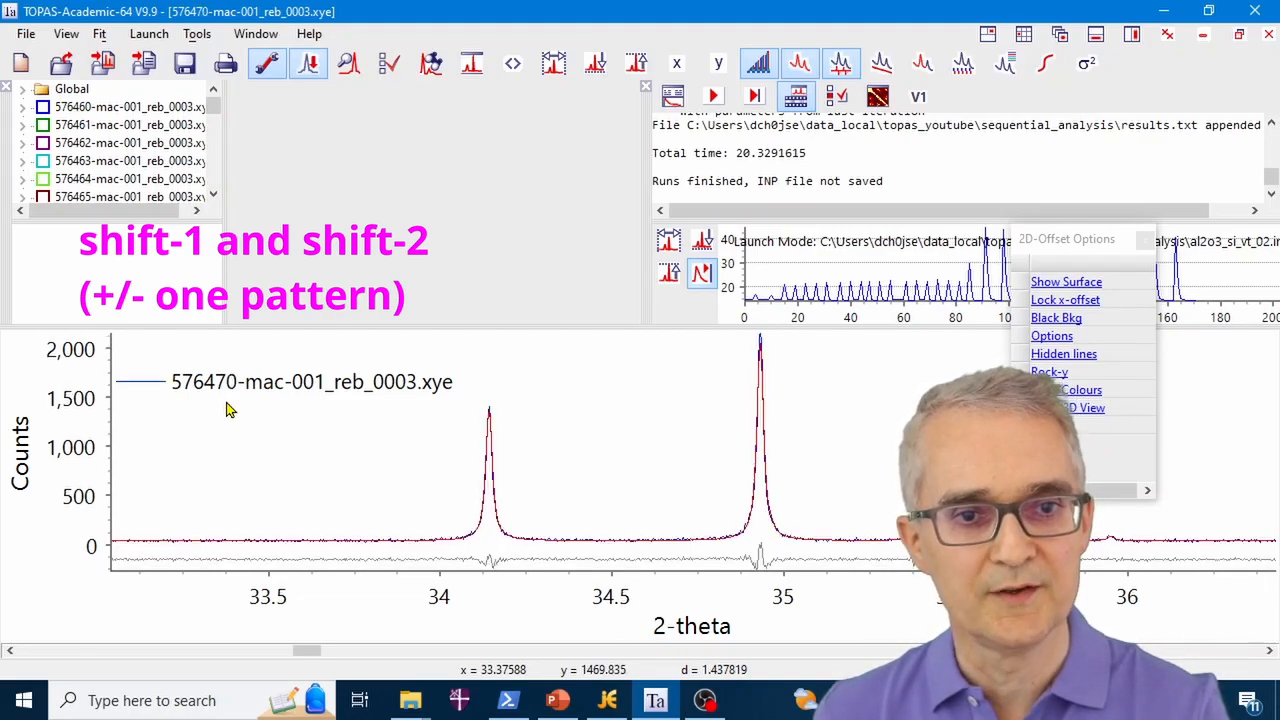
pyautogui.hotkey('shift', '1')
pyautogui.hotkey('shift', '1')
pyautogui.hotkey('shift', '1')
pyautogui.hotkey('shift', '1')
pyautogui.hotkey('shift', '1')
pyautogui.hotkey('shift', '1')
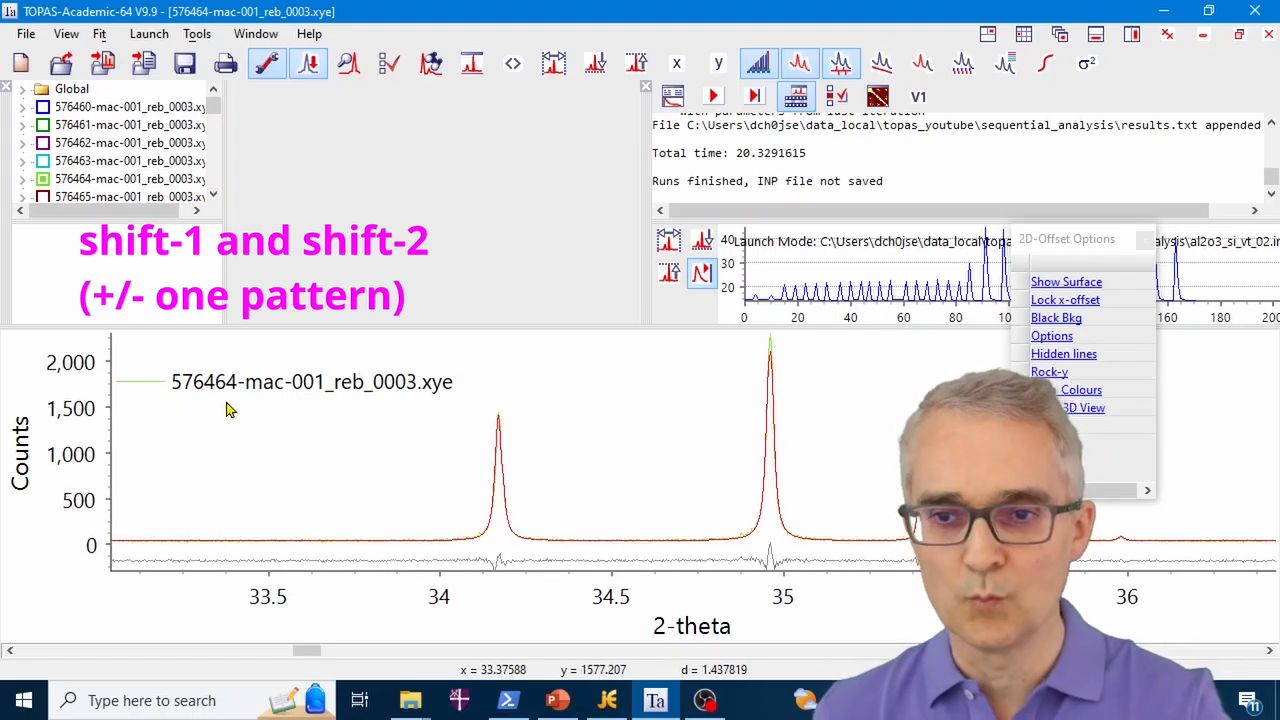
# Sweep repeatedly forward and backward through the fitted patterns at the fixed zoom to examine how the peaks shift and how well they fit
pyautogui.hotkey('shift', '2')
pyautogui.hotkey('shift', '2')
pyautogui.hotkey('shift', '2')
pyautogui.hotkey('shift', '2')
pyautogui.hotkey('shift', '2')
pyautogui.hotkey('shift', '2')
pyautogui.hotkey('shift', '2')
pyautogui.hotkey('shift', '2')
pyautogui.hotkey('shift', '2')
pyautogui.hotkey('shift', '2')
pyautogui.hotkey('shift', '2')
pyautogui.hotkey('shift', '2')
pyautogui.hotkey('shift', '2')
pyautogui.hotkey('shift', '2')
pyautogui.hotkey('shift', '2')
pyautogui.hotkey('shift', '2')
pyautogui.hotkey('shift', '2')
pyautogui.hotkey('shift', '2')
pyautogui.hotkey('shift', '2')
pyautogui.hotkey('shift', '2')
pyautogui.hotkey('shift', '1')
pyautogui.hotkey('shift', '1')
pyautogui.hotkey('shift', '1')
pyautogui.hotkey('shift', '1')
pyautogui.hotkey('shift', '1')
pyautogui.hotkey('shift', '1')
pyautogui.hotkey('shift', '1')
pyautogui.hotkey('shift', '1')
pyautogui.hotkey('shift', '1')
pyautogui.hotkey('shift', '1')
pyautogui.hotkey('shift', '1')
pyautogui.hotkey('shift', '1')
pyautogui.hotkey('shift', '1')
pyautogui.hotkey('shift', '1')
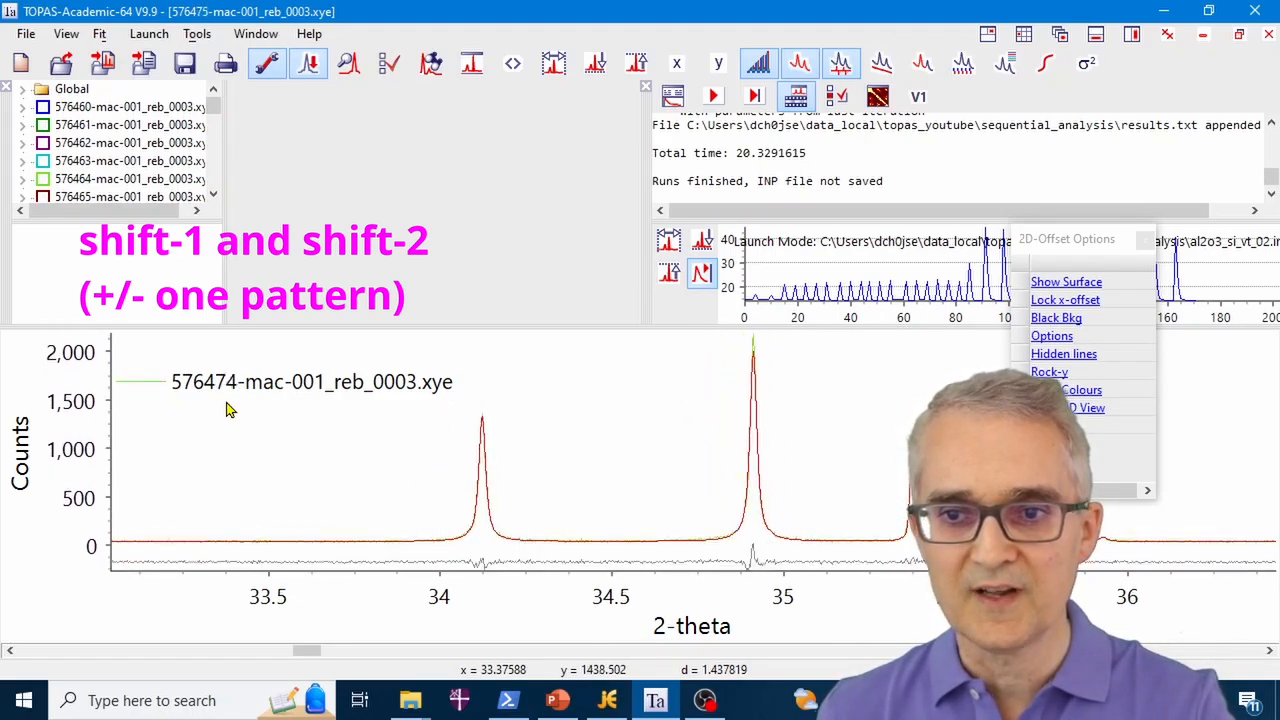
pyautogui.hotkey('shift', '2')
pyautogui.hotkey('shift', '2')
pyautogui.hotkey('shift', '2')
pyautogui.hotkey('shift', '2')
pyautogui.hotkey('shift', '2')
pyautogui.hotkey('shift', '2')
pyautogui.hotkey('shift', '2')
pyautogui.hotkey('shift', '2')
pyautogui.hotkey('shift', '2')
pyautogui.hotkey('shift', '2')
pyautogui.hotkey('shift', '2')
pyautogui.hotkey('shift', '2')
pyautogui.hotkey('shift', '2')
pyautogui.hotkey('shift', '2')
pyautogui.hotkey('shift', '2')
pyautogui.hotkey('shift', '1')
pyautogui.hotkey('shift', '1')
pyautogui.hotkey('shift', '1')
pyautogui.hotkey('shift', '1')
pyautogui.hotkey('shift', '1')
pyautogui.hotkey('shift', '1')
pyautogui.hotkey('shift', '1')
pyautogui.hotkey('shift', '1')
pyautogui.hotkey('shift', '1')
pyautogui.hotkey('shift', '1')
pyautogui.hotkey('shift', '1')
pyautogui.hotkey('shift', '1')
pyautogui.hotkey('shift', '1')
pyautogui.hotkey('shift', '1')
pyautogui.hotkey('shift', '1')
pyautogui.hotkey('shift', '1')
pyautogui.hotkey('shift', '1')
pyautogui.hotkey('shift', '1')
pyautogui.hotkey('shift', '1')
pyautogui.hotkey('shift', '1')
pyautogui.hotkey('shift', '2')
pyautogui.hotkey('shift', '2')
pyautogui.hotkey('shift', '2')
pyautogui.hotkey('shift', '2')
pyautogui.hotkey('shift', '2')
pyautogui.hotkey('shift', '2')
pyautogui.hotkey('shift', '2')
pyautogui.hotkey('shift', '2')
pyautogui.hotkey('shift', '2')
pyautogui.hotkey('shift', '2')
pyautogui.hotkey('shift', '2')
pyautogui.hotkey('shift', '2')
pyautogui.hotkey('shift', '2')
pyautogui.hotkey('shift', '2')
pyautogui.hotkey('shift', '2')
pyautogui.hotkey('shift', '2')
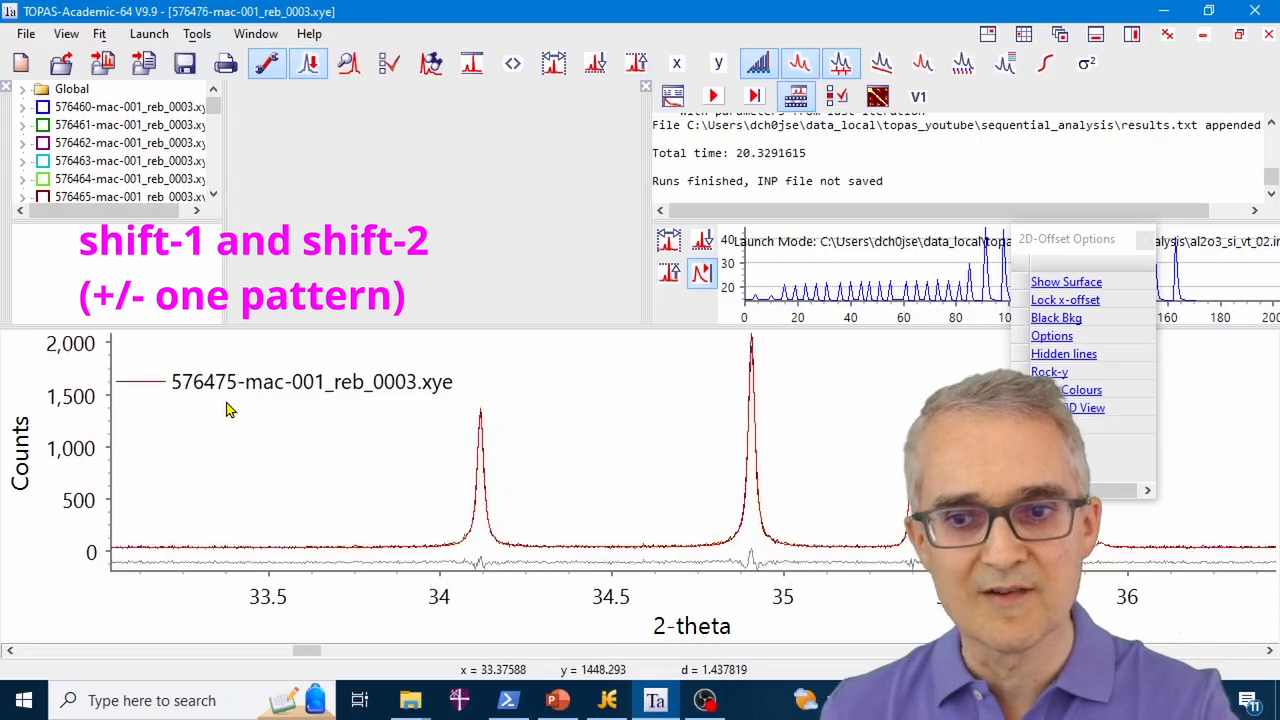
# Keep cycling up and down through the individual patterns, ending on 576468-mac-001_reb_0003.xye, to compare peak positions and fit quality
pyautogui.hotkey('shift', '1')
pyautogui.hotkey('shift', '1')
pyautogui.hotkey('shift', '1')
pyautogui.hotkey('shift', '1')
pyautogui.hotkey('shift', '1')
pyautogui.hotkey('shift', '1')
pyautogui.hotkey('shift', '1')
pyautogui.hotkey('shift', '1')
pyautogui.hotkey('shift', '1')
pyautogui.hotkey('shift', '1')
pyautogui.hotkey('shift', '1')
pyautogui.hotkey('shift', '1')
pyautogui.hotkey('shift', '1')
pyautogui.hotkey('shift', '1')
pyautogui.hotkey('shift', '1')
pyautogui.hotkey('shift', '2')
pyautogui.hotkey('shift', '2')
pyautogui.hotkey('shift', '2')
pyautogui.hotkey('shift', '2')
pyautogui.hotkey('shift', '2')
pyautogui.hotkey('shift', '2')
pyautogui.hotkey('shift', '2')
pyautogui.hotkey('shift', '2')
pyautogui.hotkey('shift', '2')
pyautogui.hotkey('shift', '2')
pyautogui.hotkey('shift', '2')
pyautogui.hotkey('shift', '2')
pyautogui.hotkey('shift', '2')
pyautogui.hotkey('shift', '2')
pyautogui.hotkey('shift', '2')
pyautogui.hotkey('shift', '1')
pyautogui.hotkey('shift', '1')
pyautogui.hotkey('shift', '1')
pyautogui.hotkey('shift', '1')
pyautogui.hotkey('shift', '1')
pyautogui.hotkey('shift', '1')
pyautogui.hotkey('shift', '1')
pyautogui.hotkey('shift', '1')
pyautogui.hotkey('shift', '1')
pyautogui.hotkey('shift', '1')
pyautogui.hotkey('shift', '1')
pyautogui.hotkey('shift', '1')
pyautogui.hotkey('shift', '1')
pyautogui.hotkey('shift', '1')
pyautogui.hotkey('shift', '1')
pyautogui.hotkey('shift', '2')
pyautogui.hotkey('shift', '2')
pyautogui.hotkey('shift', '2')
pyautogui.hotkey('shift', '2')
pyautogui.hotkey('shift', '2')
pyautogui.hotkey('shift', '2')
pyautogui.hotkey('shift', '2')
pyautogui.hotkey('shift', '2')
pyautogui.hotkey('shift', '2')
pyautogui.hotkey('shift', '2')
pyautogui.hotkey('shift', '2')
pyautogui.hotkey('shift', '2')
pyautogui.hotkey('shift', '2')
pyautogui.hotkey('shift', '2')
pyautogui.hotkey('shift', '2')
pyautogui.hotkey('shift', '2')
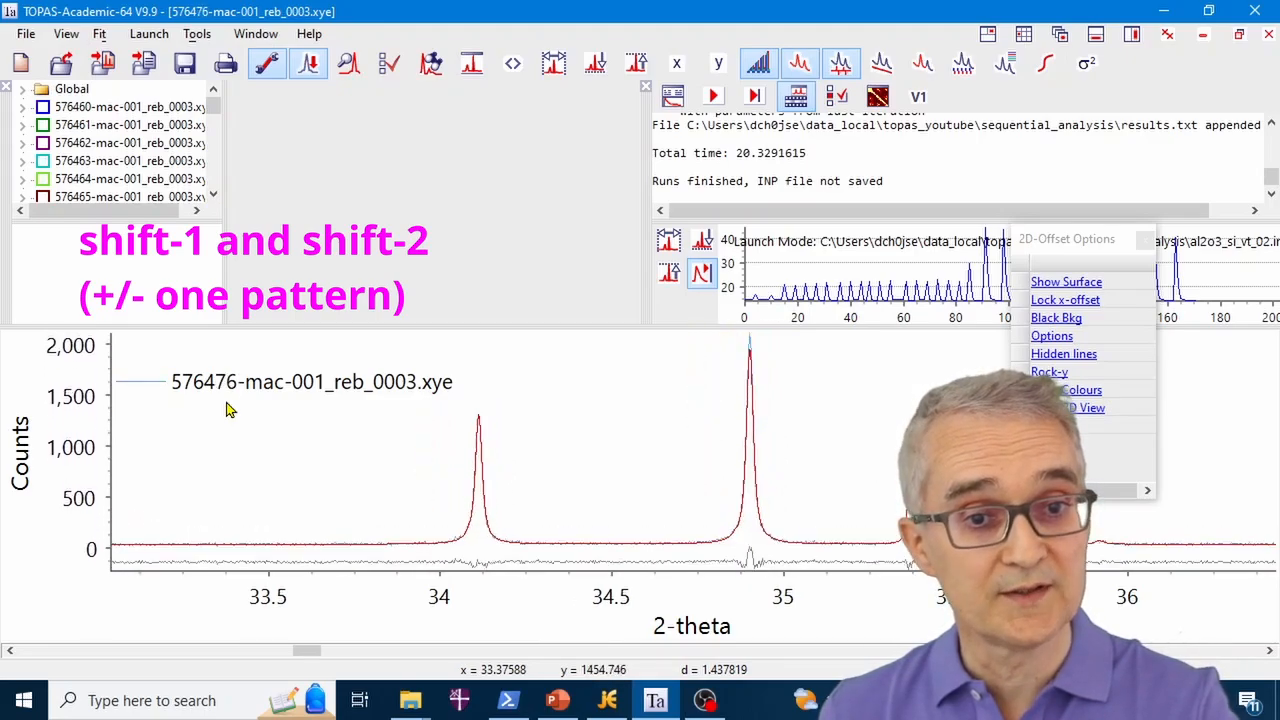
pyautogui.hotkey('shift', '1')
pyautogui.hotkey('shift', '1')
pyautogui.hotkey('shift', '1')
pyautogui.hotkey('shift', '1')
pyautogui.hotkey('shift', '1')
pyautogui.hotkey('shift', '1')
pyautogui.hotkey('shift', '1')
pyautogui.hotkey('shift', '1')
pyautogui.hotkey('shift', '1')
pyautogui.hotkey('shift', '1')
pyautogui.hotkey('shift', '1')
pyautogui.hotkey('shift', '1')
pyautogui.hotkey('shift', '1')
pyautogui.hotkey('shift', '1')
pyautogui.hotkey('shift', '1')
pyautogui.hotkey('shift', '2')
pyautogui.hotkey('shift', '2')
pyautogui.hotkey('shift', '2')
pyautogui.hotkey('shift', '2')
pyautogui.hotkey('shift', '2')
pyautogui.hotkey('shift', '2')
pyautogui.hotkey('shift', '2')
pyautogui.hotkey('shift', '2')
pyautogui.hotkey('shift', '2')
pyautogui.hotkey('shift', '2')
pyautogui.hotkey('shift', '2')
pyautogui.hotkey('shift', '2')
pyautogui.hotkey('shift', '2')
pyautogui.hotkey('shift', '2')
pyautogui.hotkey('shift', '2')
pyautogui.hotkey('shift', '1')
pyautogui.hotkey('shift', '1')
pyautogui.hotkey('shift', '1')
pyautogui.hotkey('shift', '1')
pyautogui.hotkey('shift', '1')
pyautogui.hotkey('shift', '1')
pyautogui.hotkey('shift', '1')
pyautogui.hotkey('shift', '1')
pyautogui.hotkey('shift', '1')
pyautogui.hotkey('shift', '1')
pyautogui.hotkey('shift', '1')
pyautogui.hotkey('shift', '1')
pyautogui.hotkey('shift', '1')
pyautogui.hotkey('shift', '1')
pyautogui.hotkey('shift', '1')
pyautogui.hotkey('shift', '2')
pyautogui.hotkey('shift', '2')
pyautogui.hotkey('shift', '2')
pyautogui.hotkey('shift', '2')
pyautogui.hotkey('shift', '2')
pyautogui.hotkey('shift', '2')
pyautogui.hotkey('shift', '2')
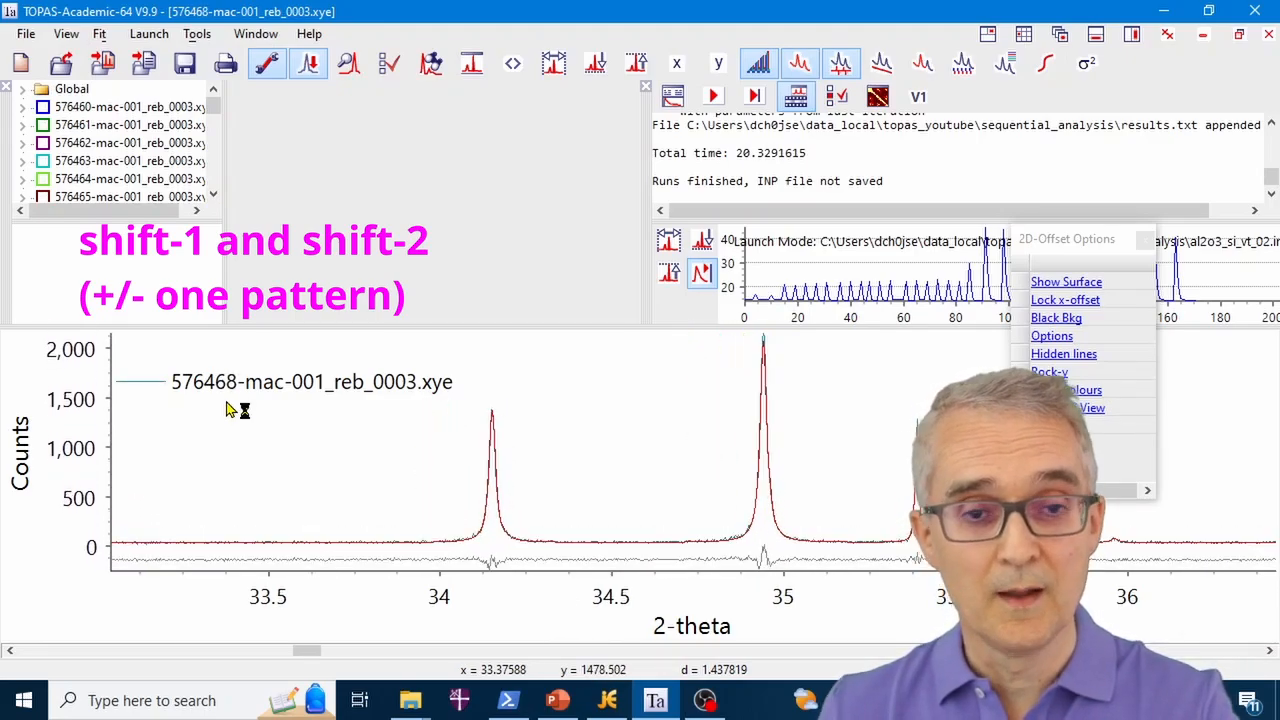
# Turn off the legend in the chart's title and axes options
pyautogui.rightClick(636, 424)
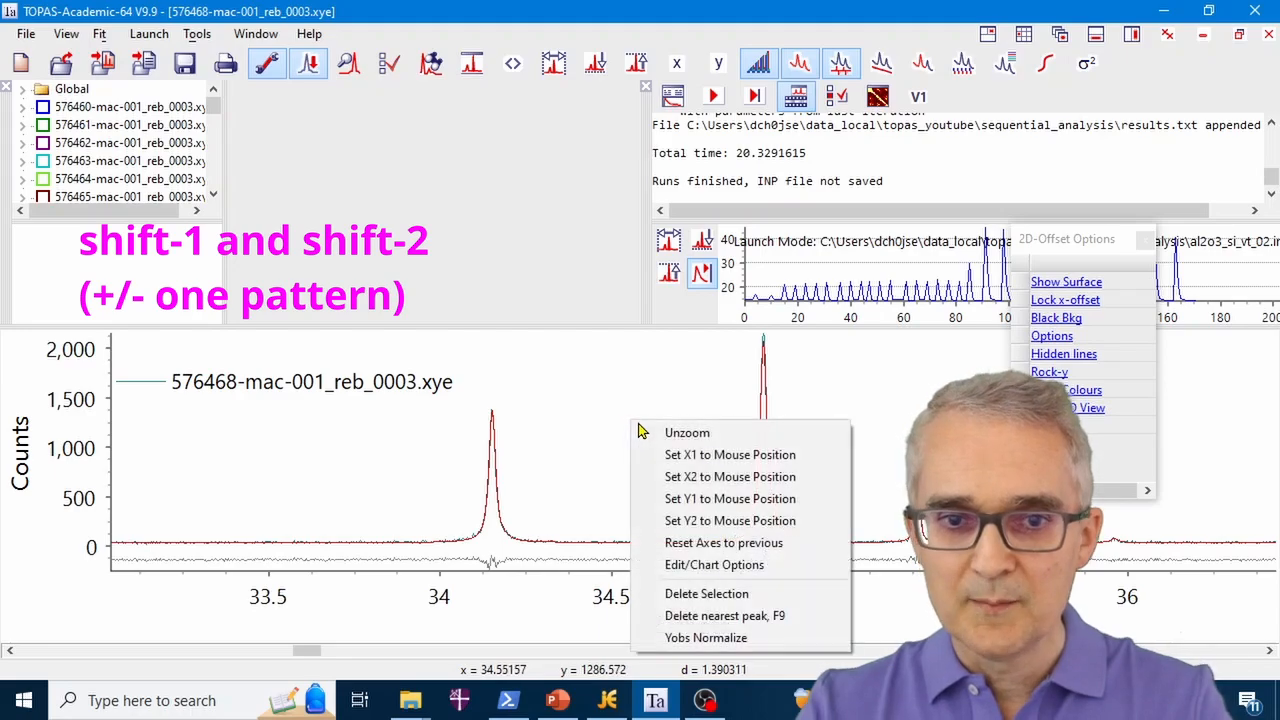
pyautogui.click(660, 565)
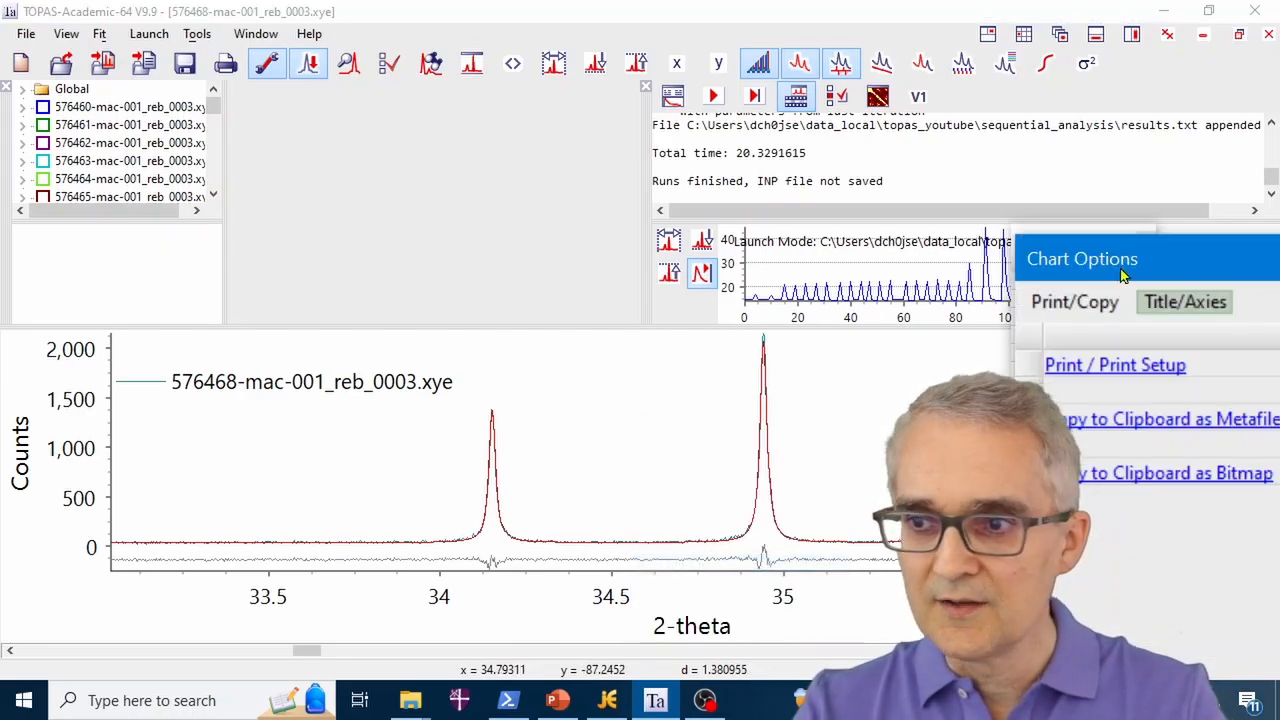
pyautogui.moveTo(291, 214); pyautogui.dragTo(537, 217)
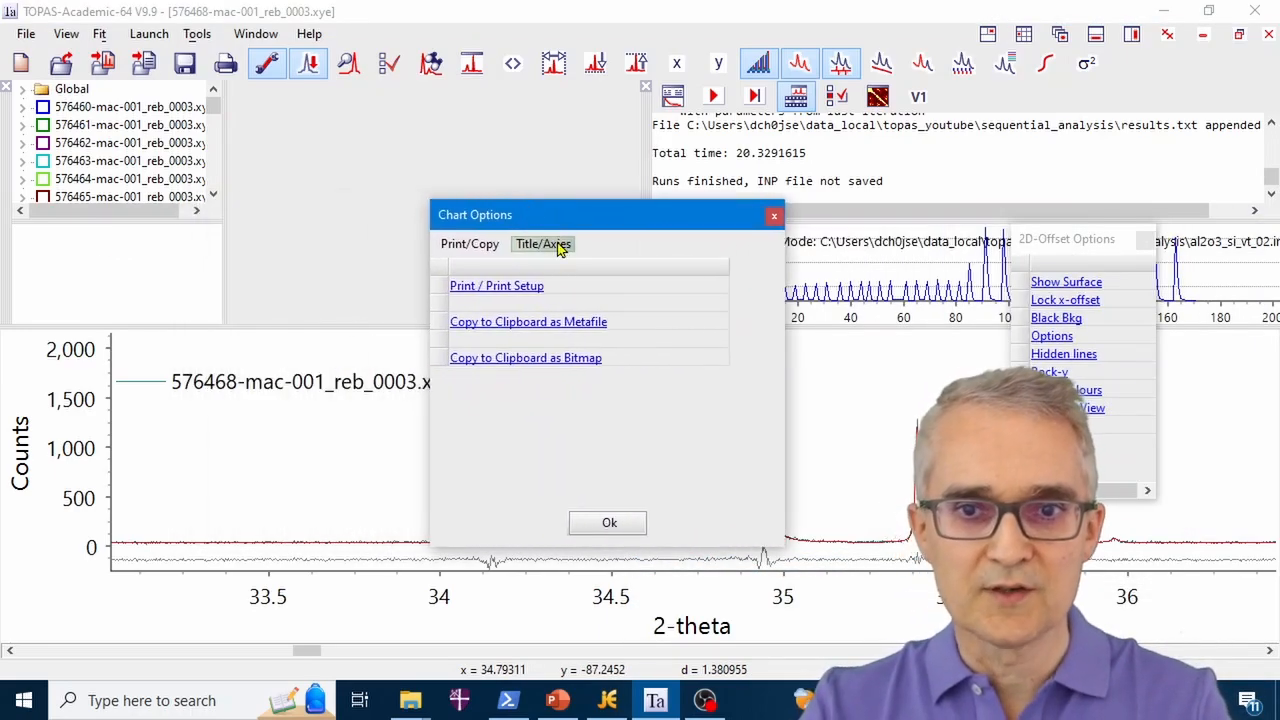
pyautogui.click(558, 246)
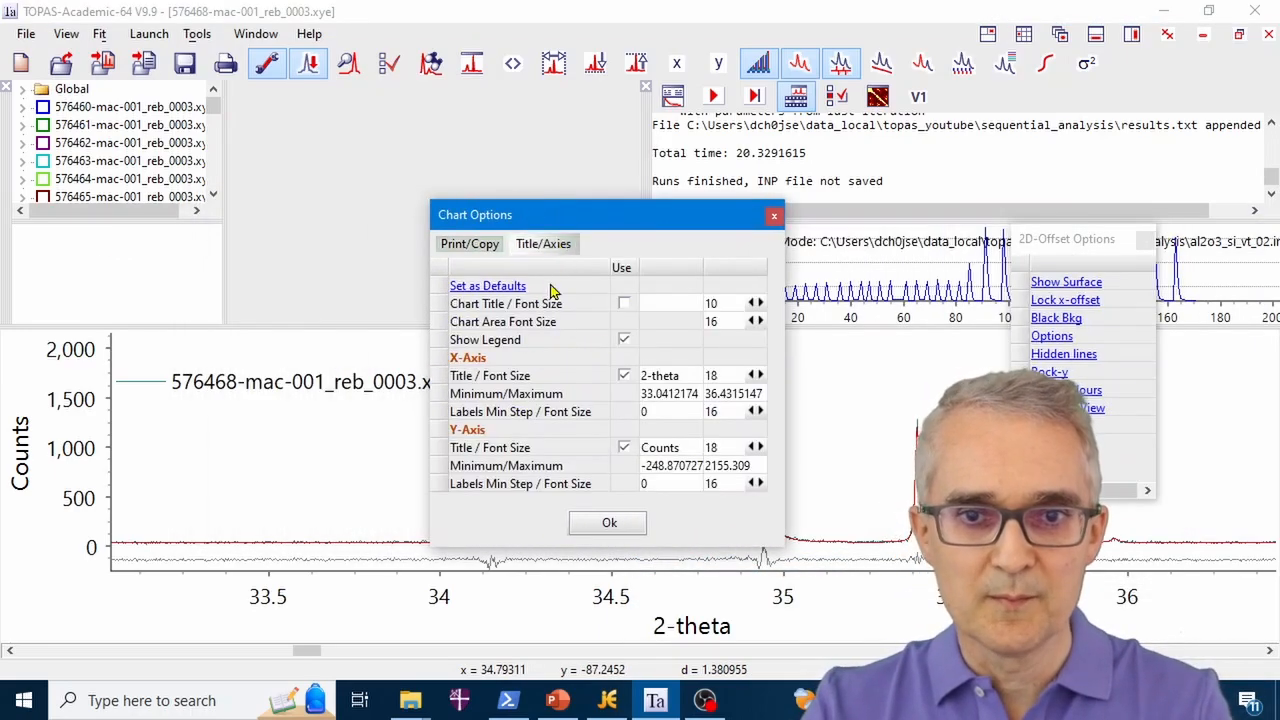
pyautogui.click(624, 341)
pyautogui.click(609, 523)
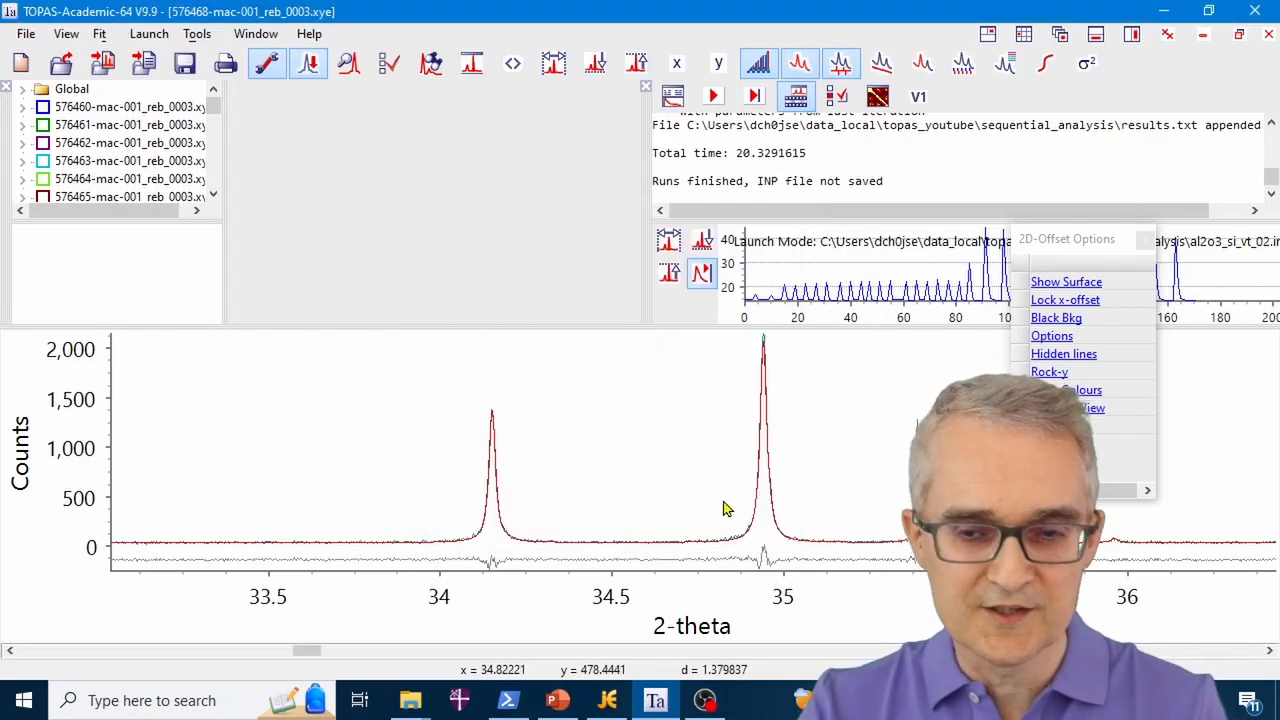
# Bring all patterns back into the offset plot at the full 2-theta range and reduce their x-offset slightly
pyautogui.moveTo(726, 509); pyautogui.dragTo(626, 440)
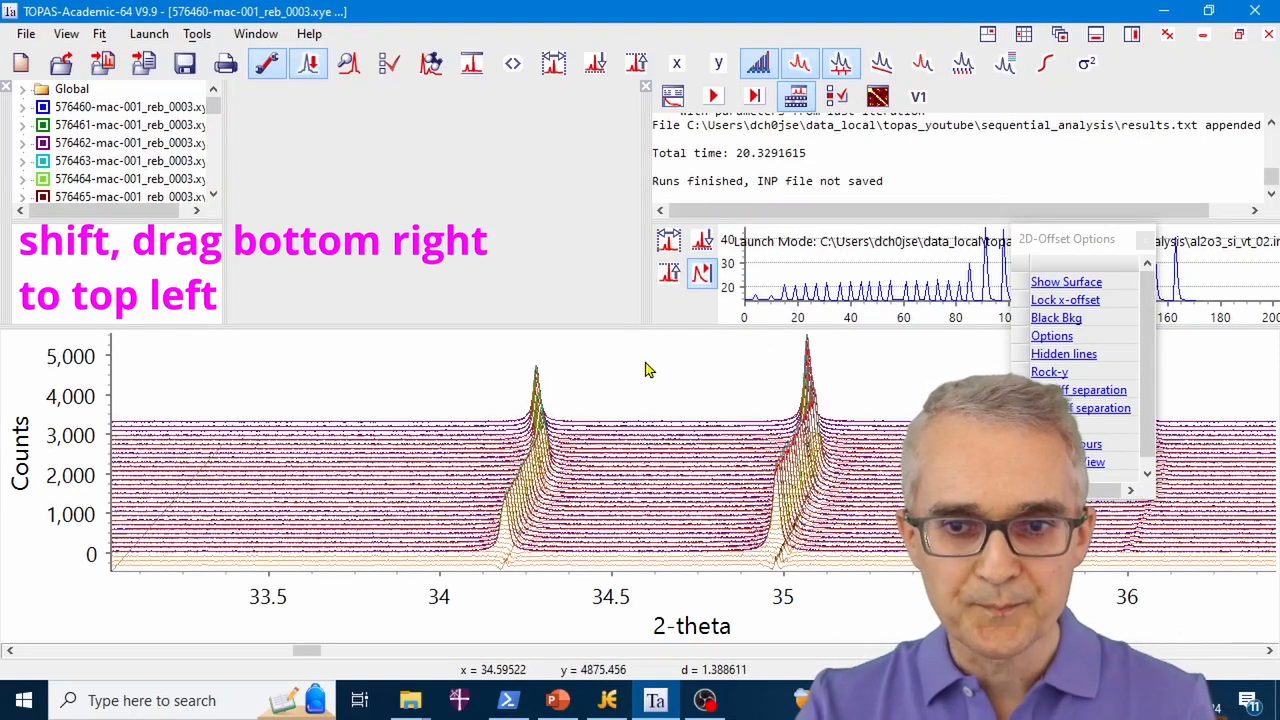
pyautogui.rightClick(645, 370)
pyautogui.click(682, 372)
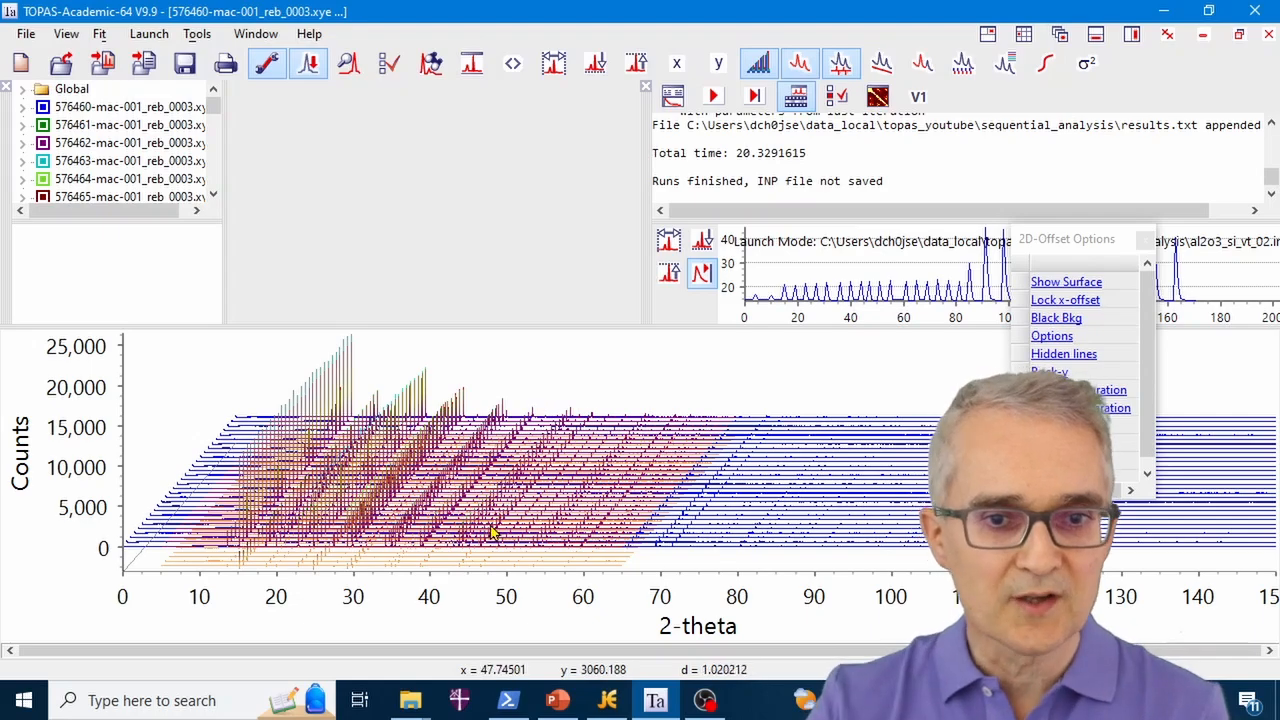
pyautogui.moveTo(498, 489); pyautogui.dragTo(465, 496)
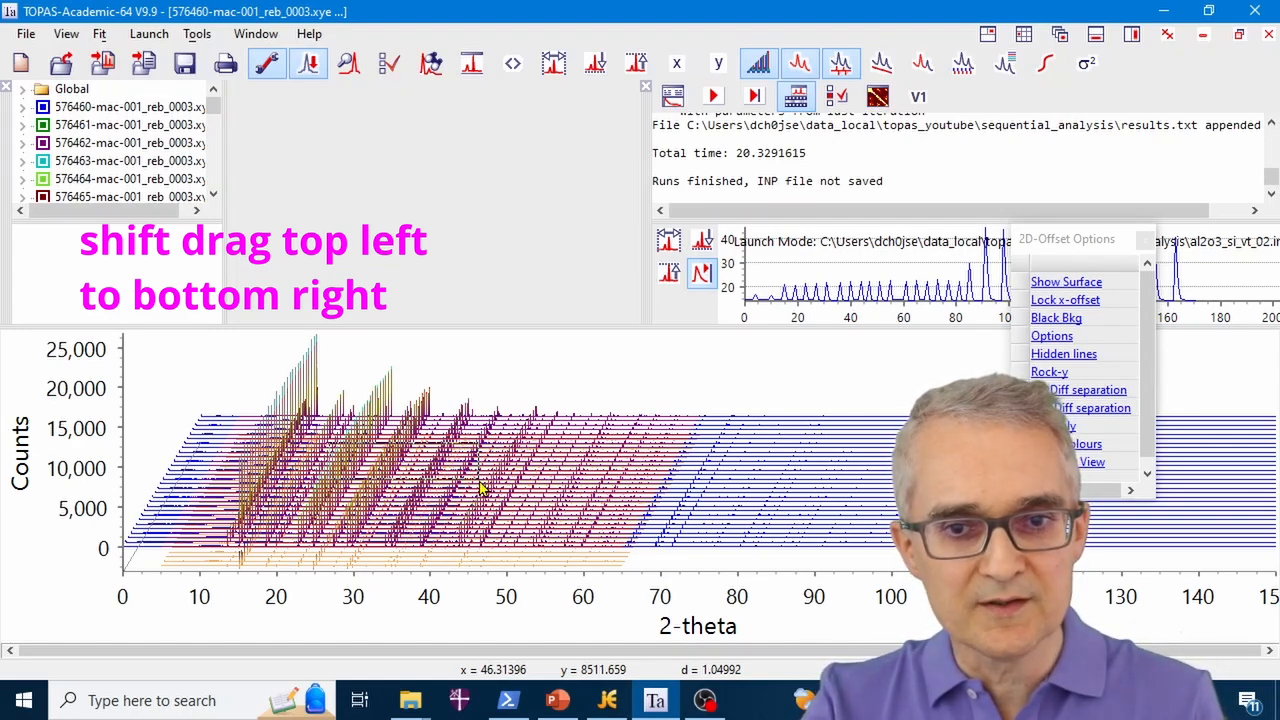
# Narrow the offset plot to the few patterns starting at 576478-mac-001_reb_0003.xye, and unzoom to their full 2-theta range
pyautogui.moveTo(480, 482); pyautogui.dragTo(480, 483)
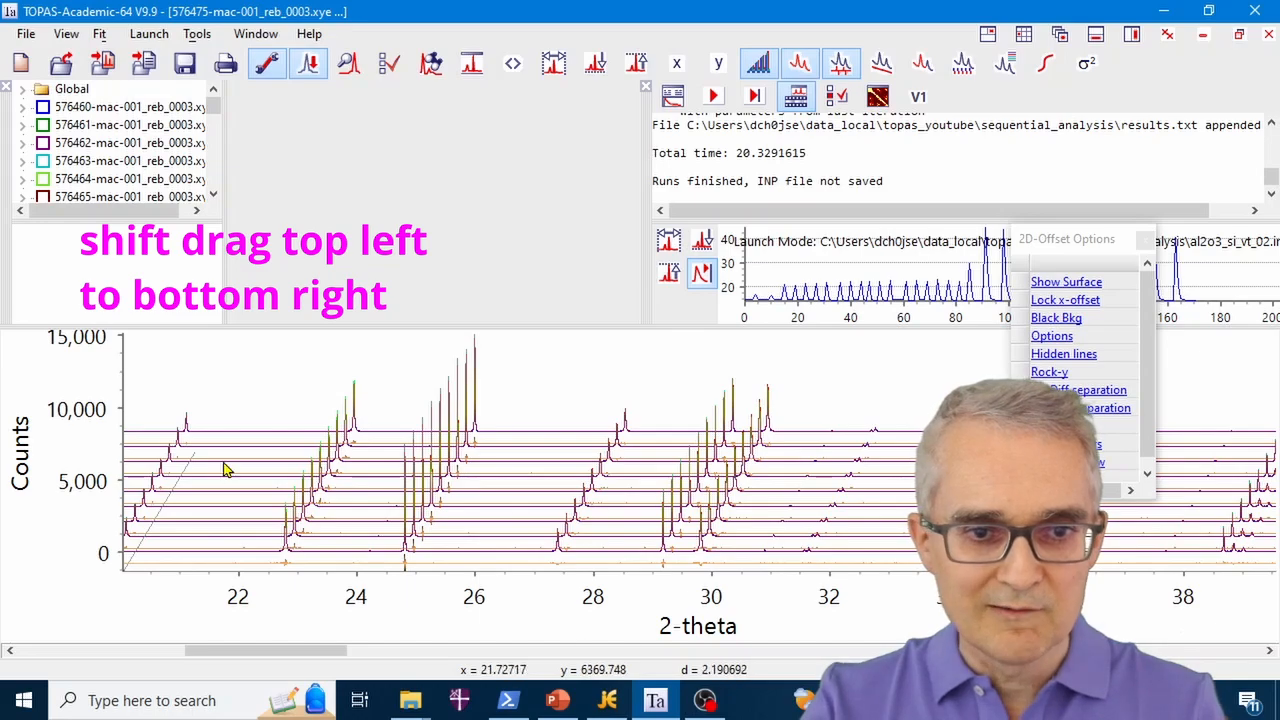
pyautogui.moveTo(225, 470)
pyautogui.mouseDown()
pyautogui.moveTo(514, 506)
pyautogui.moveTo(939, 516)
pyautogui.mouseUp()
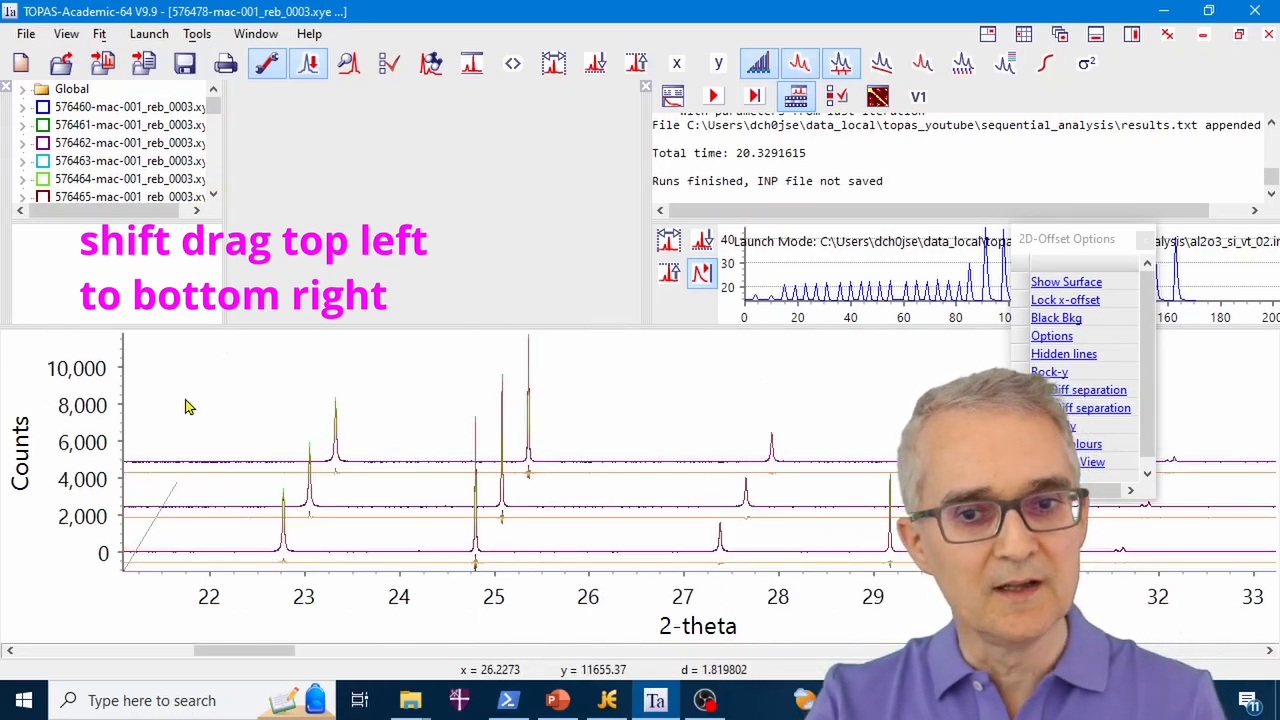
pyautogui.rightClick(723, 380)
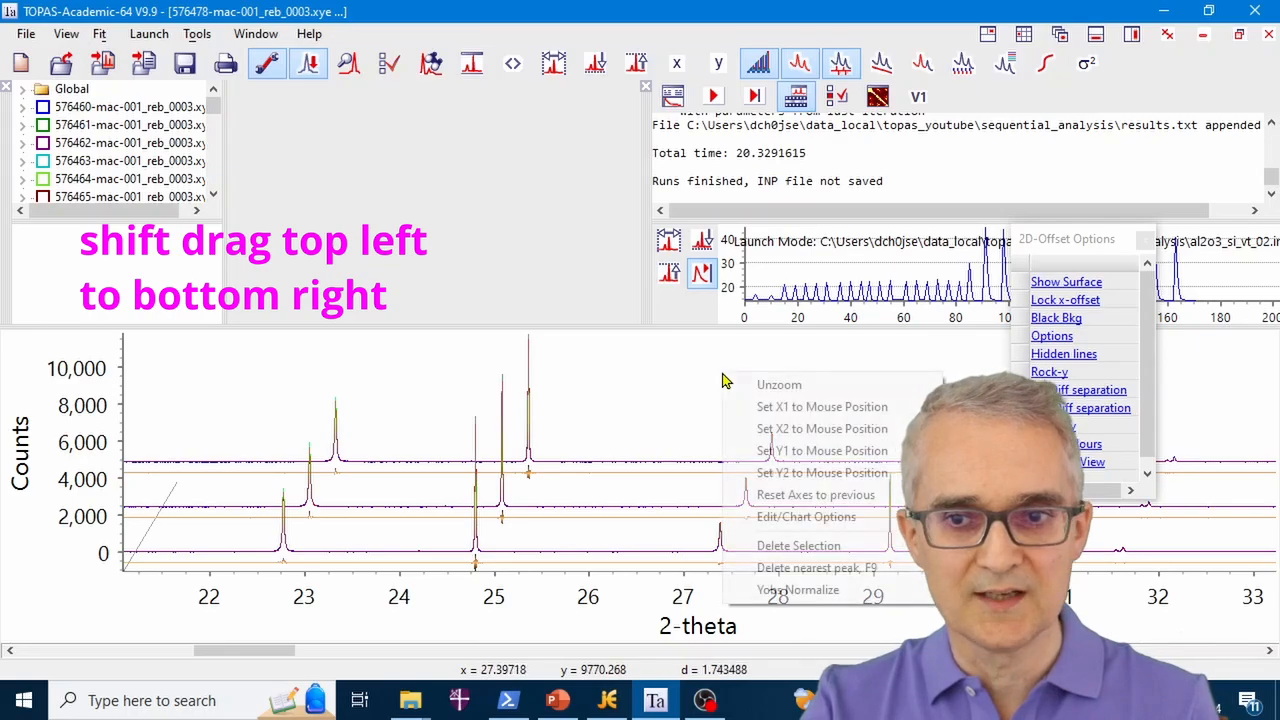
pyautogui.click(775, 385)
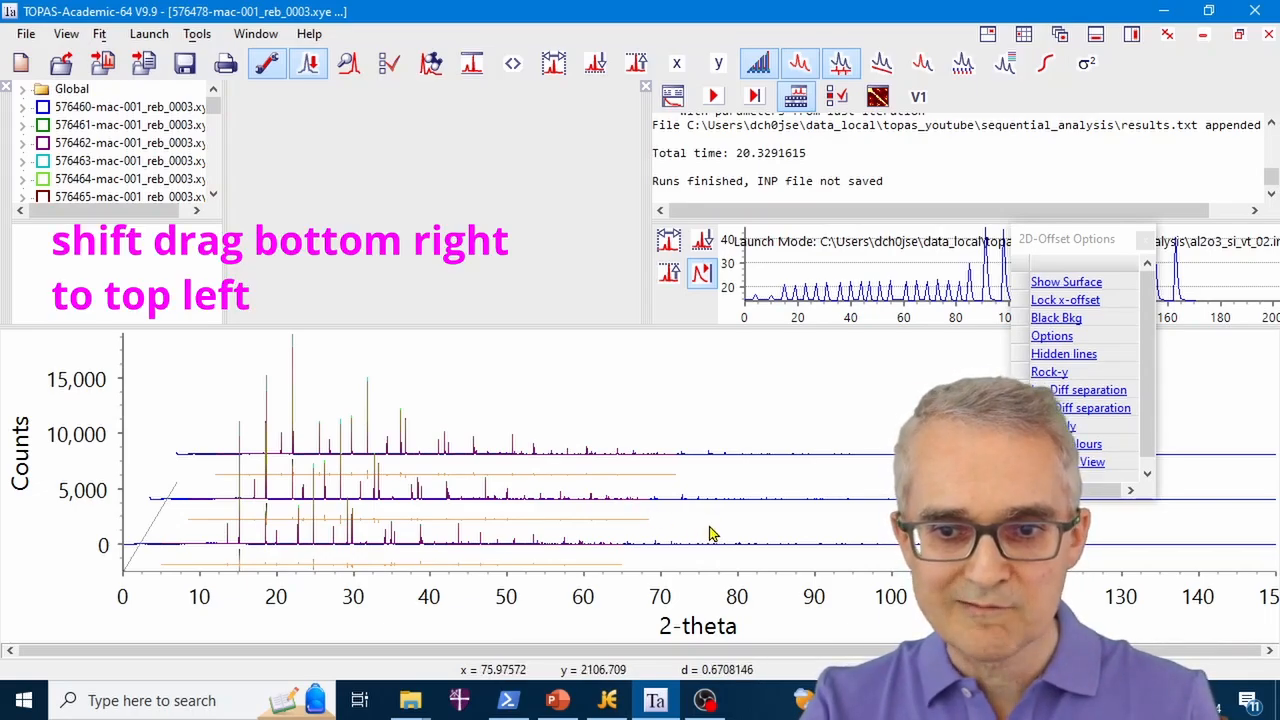
# Redisplay all patterns, zoomed to about 13 to 78 degrees 2-theta, with the calculated curves hidden
pyautogui.moveTo(708, 524); pyautogui.dragTo(551, 447)
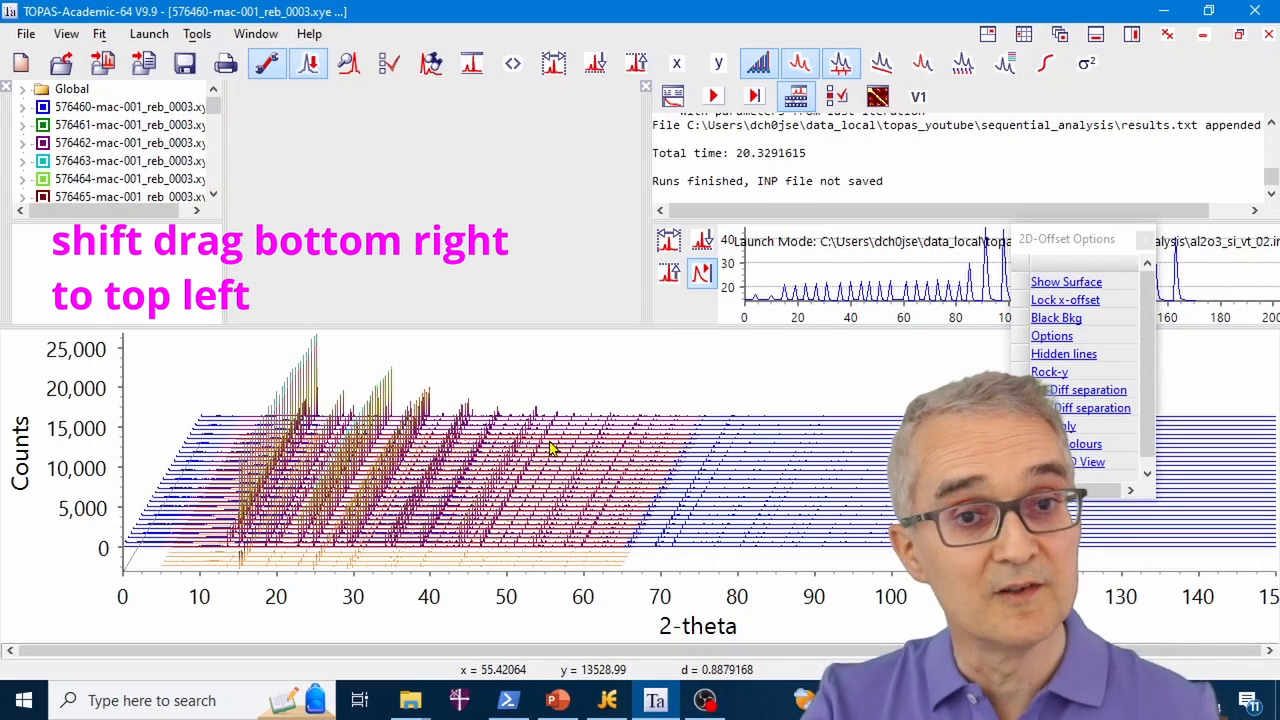
pyautogui.moveTo(228, 348); pyautogui.dragTo(723, 589)
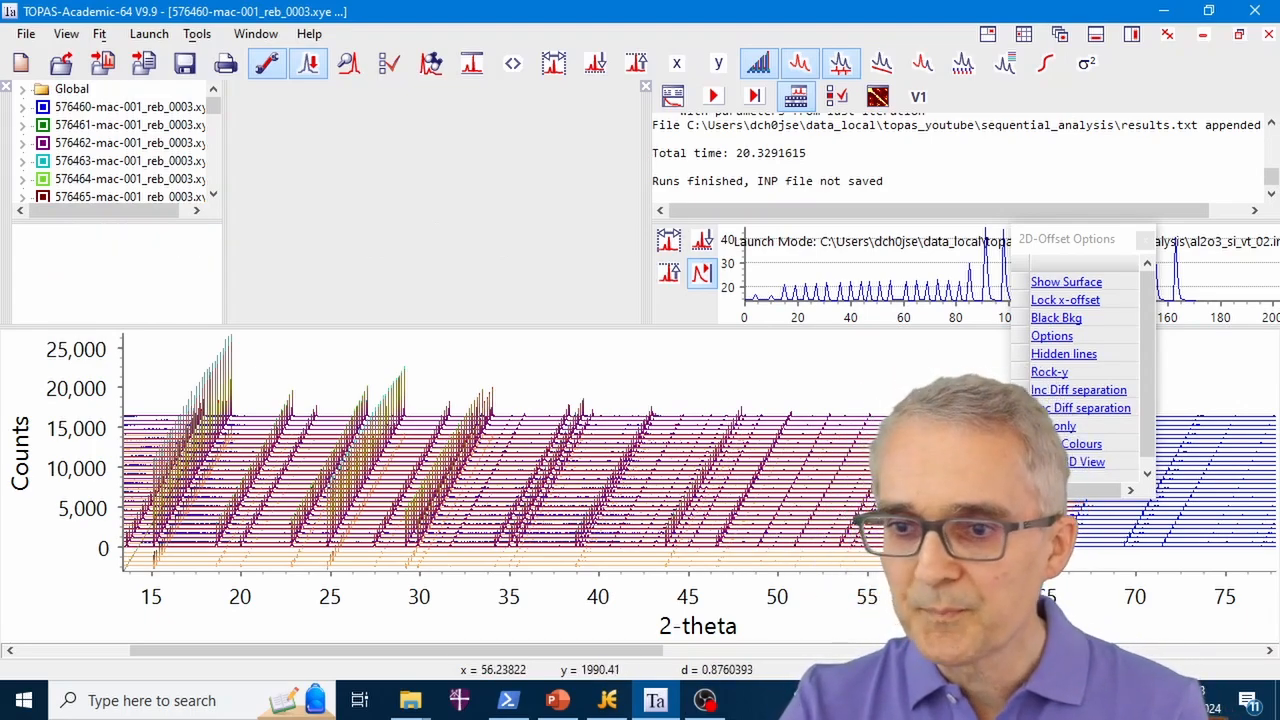
pyautogui.click(803, 68)
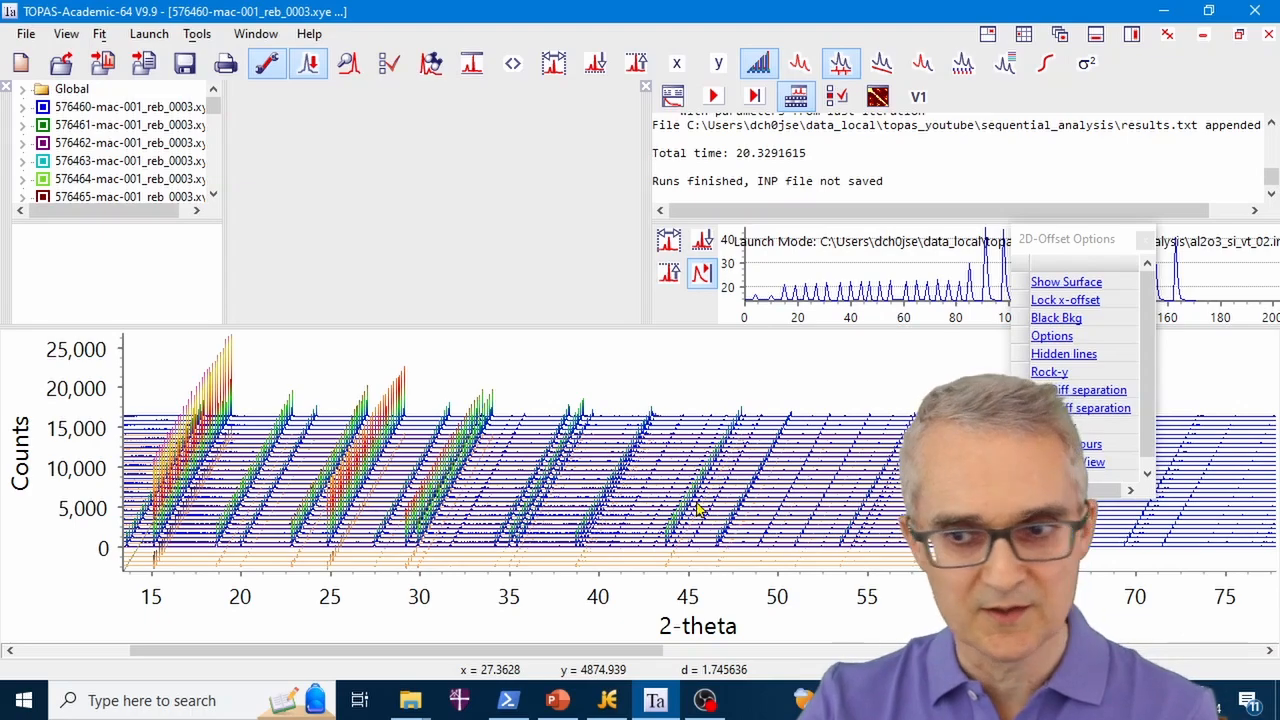
# Try the individual scan colours while increasing the y-offset between patterns, and switch back to intensity colouring
pyautogui.click(1075, 444)
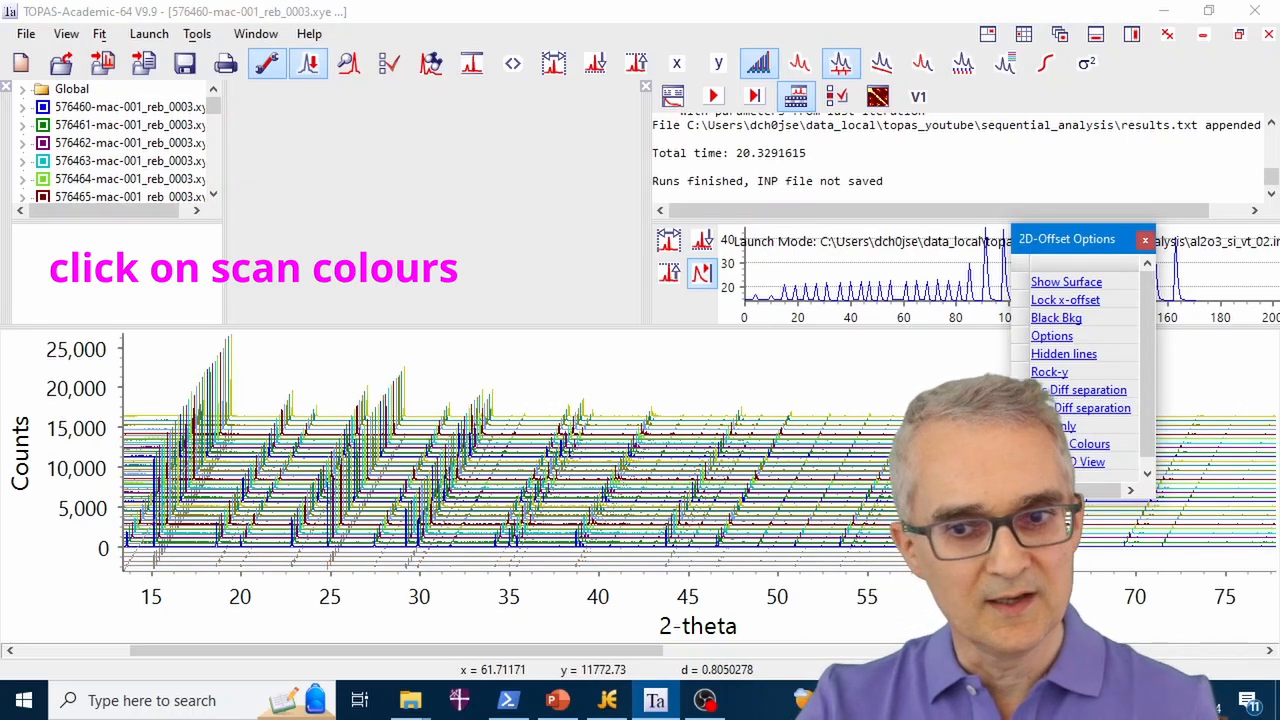
pyautogui.moveTo(564, 500); pyautogui.dragTo(574, 433)
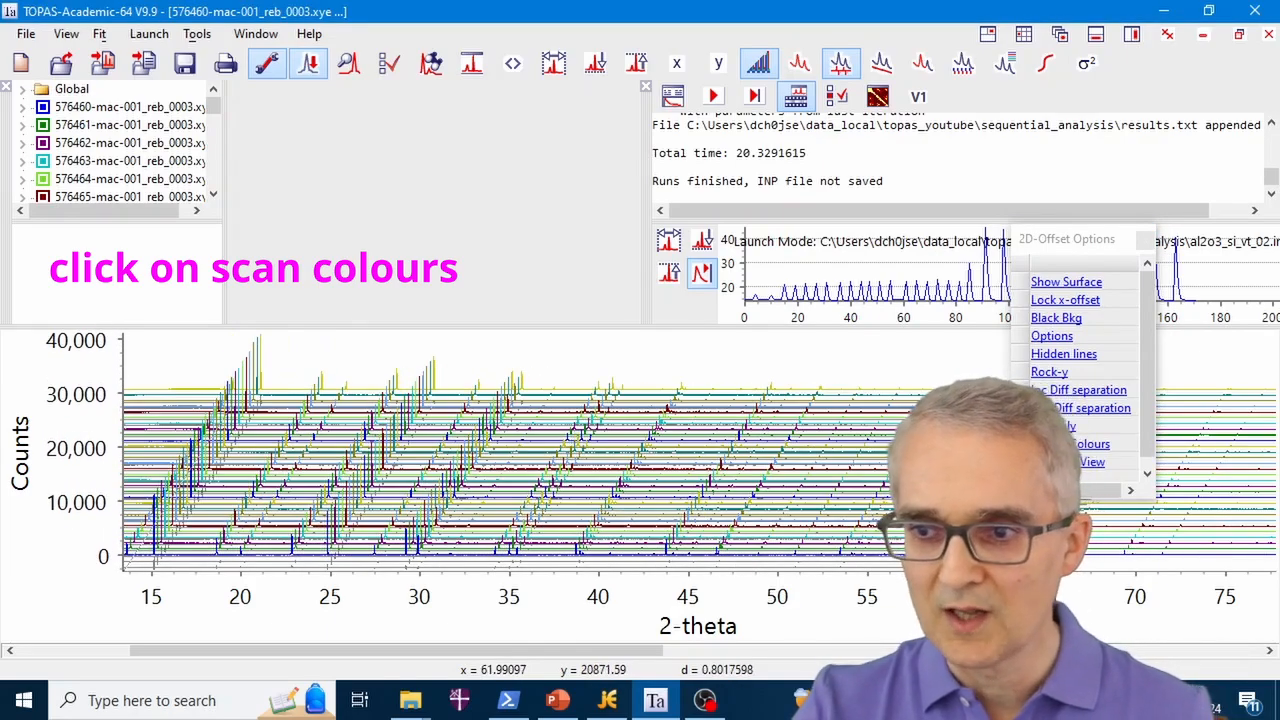
pyautogui.click(1075, 444)
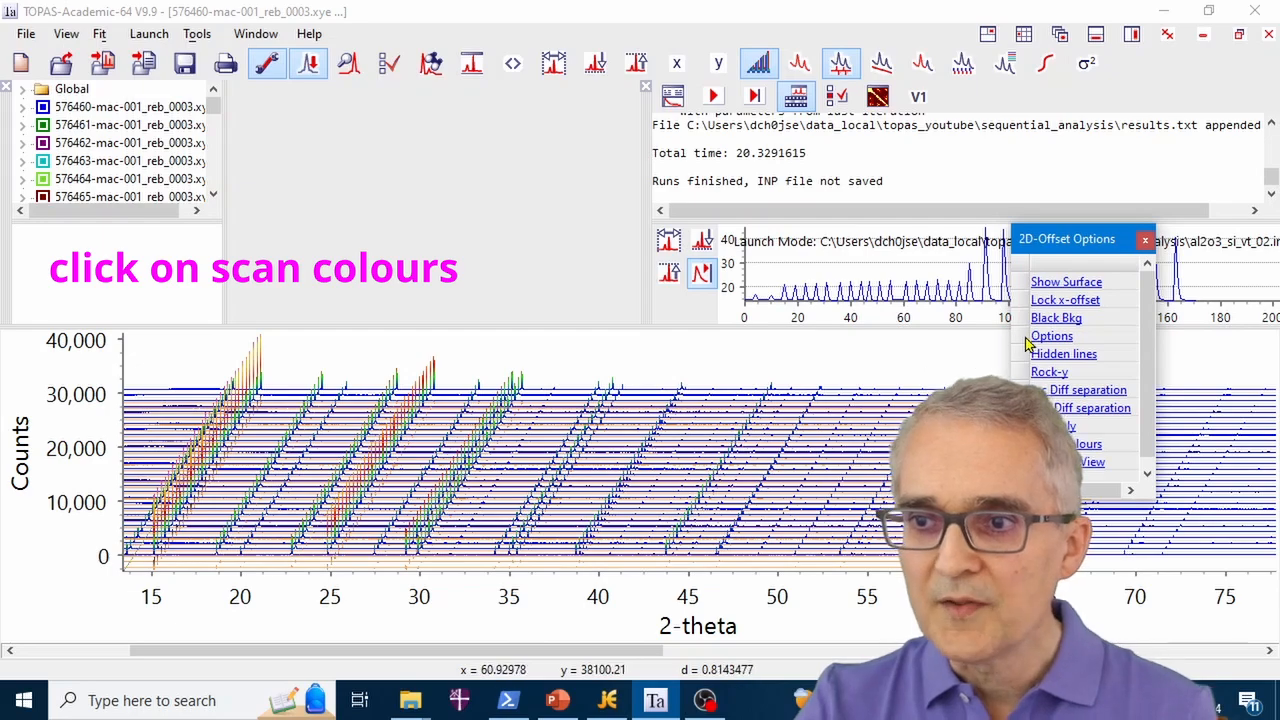
# Show the offset patterns as a surface and unzoom it to the full 2-theta range
pyautogui.click(1066, 283)
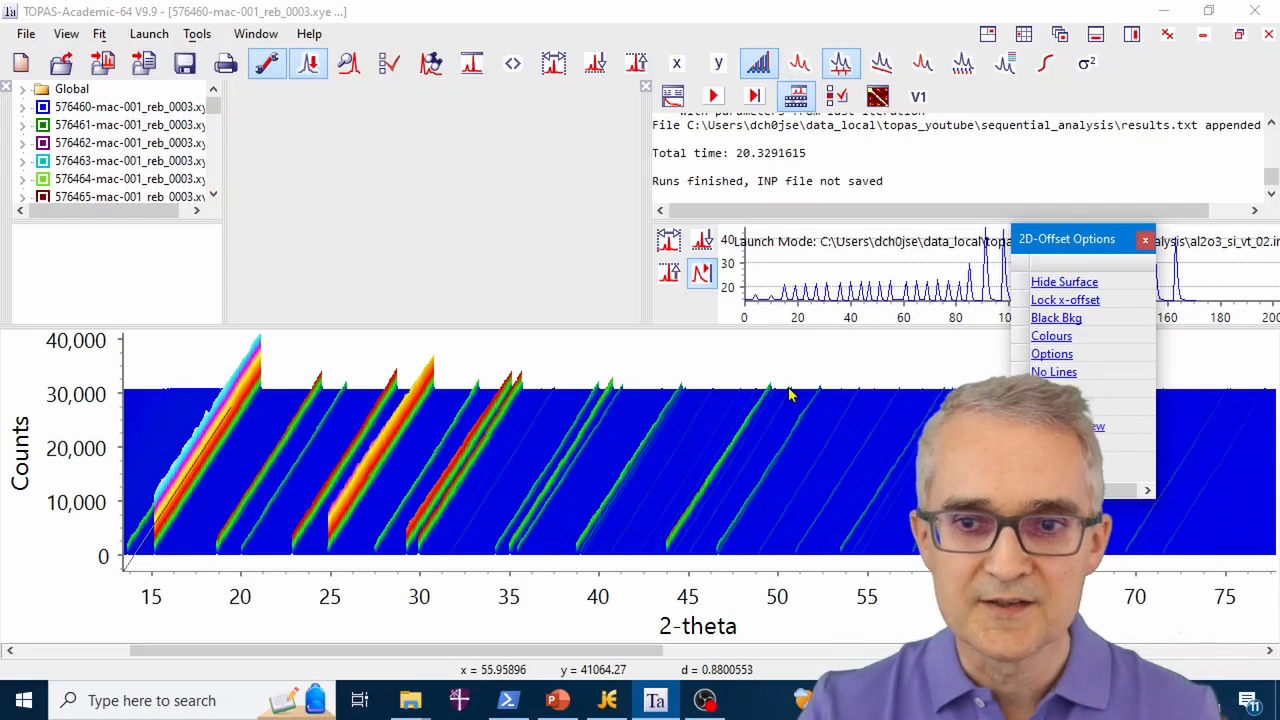
pyautogui.click(669, 356)
pyautogui.rightClick(694, 372)
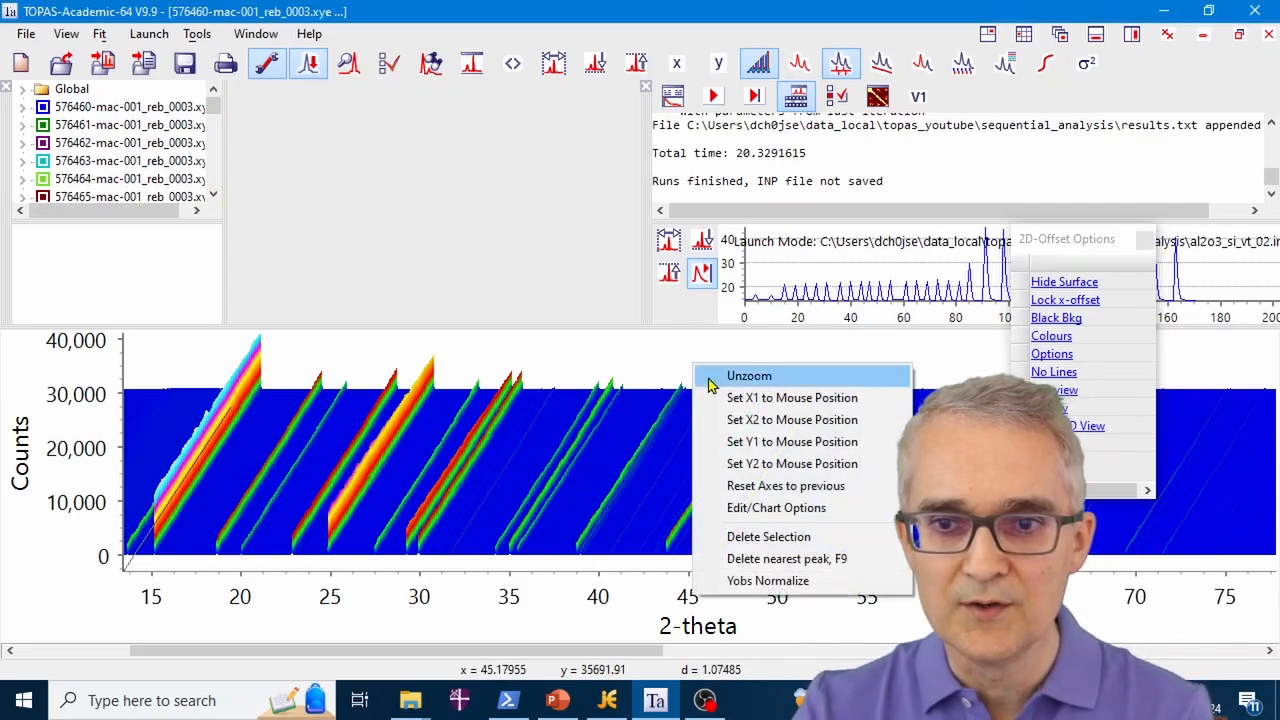
pyautogui.click(710, 380)
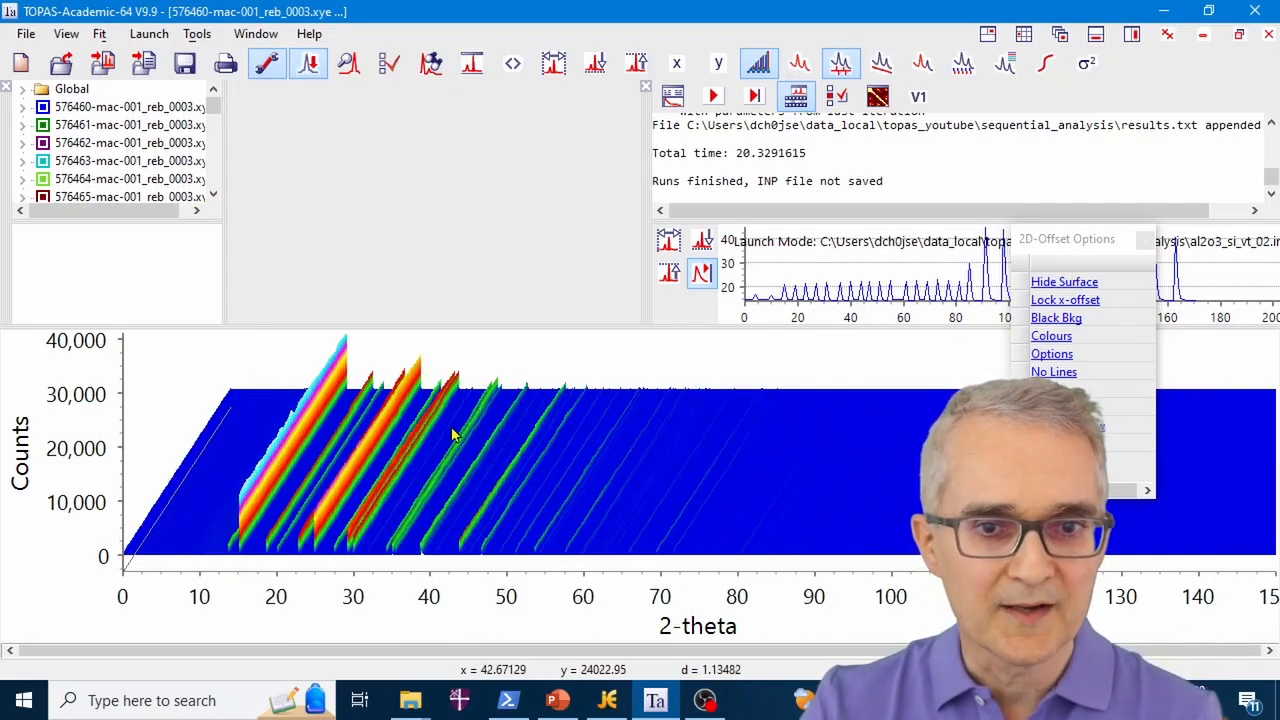
# Zoom the surface to about 21 to 46 degrees 2-theta and adjust its x and y offsets to slant the peak ridges more
pyautogui.moveTo(284, 356); pyautogui.dragTo(478, 590)
pyautogui.moveTo(621, 476); pyautogui.dragTo(638, 500)
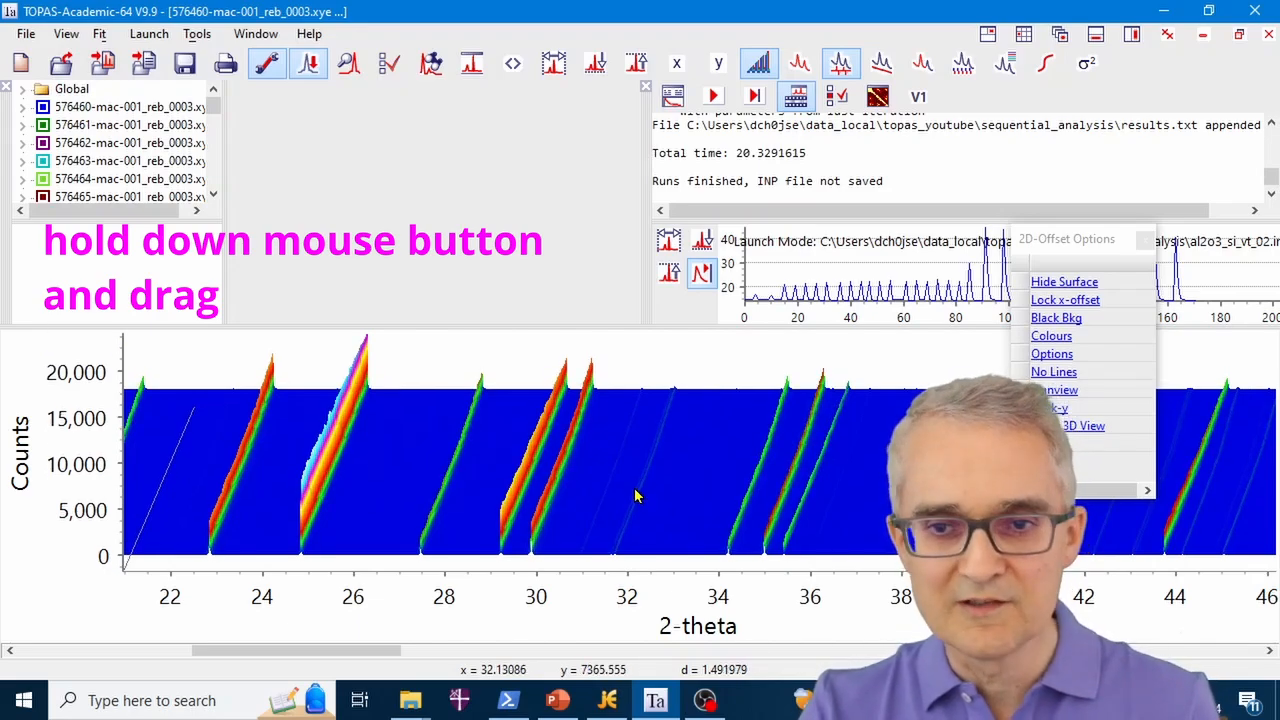
pyautogui.moveTo(628, 542); pyautogui.dragTo(684, 397)
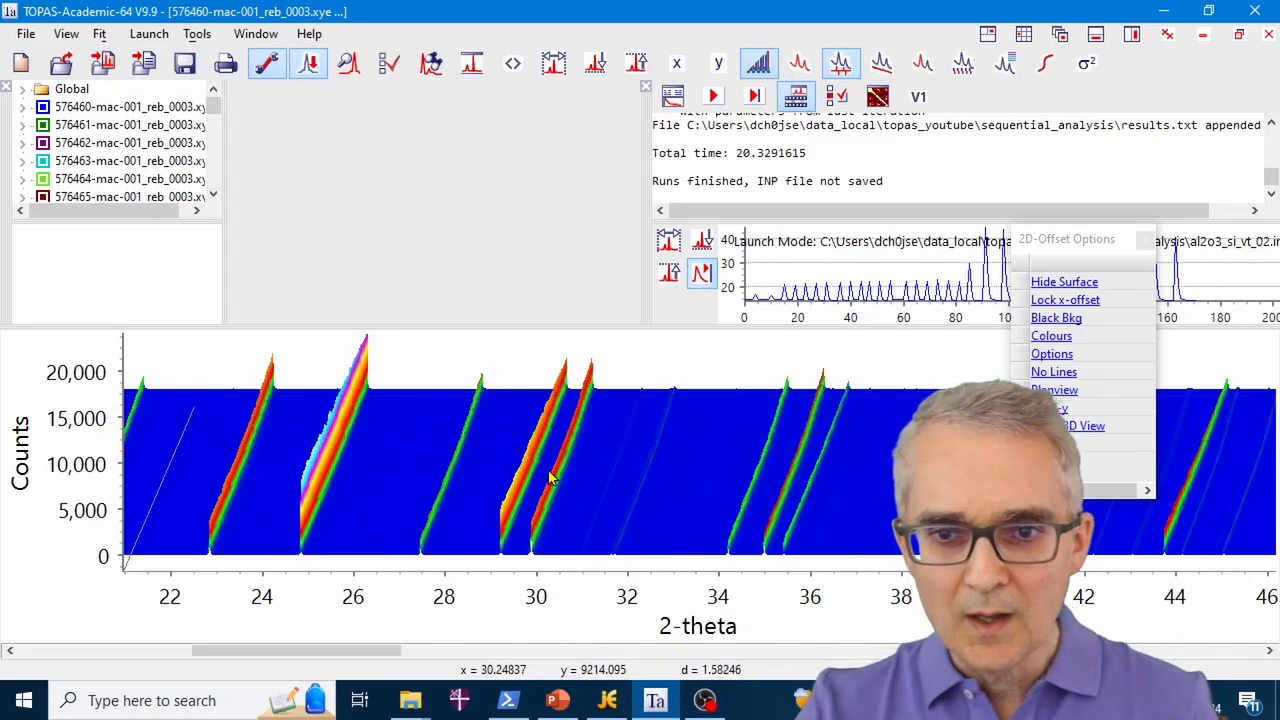
pyautogui.moveTo(548, 471); pyautogui.dragTo(582, 483)
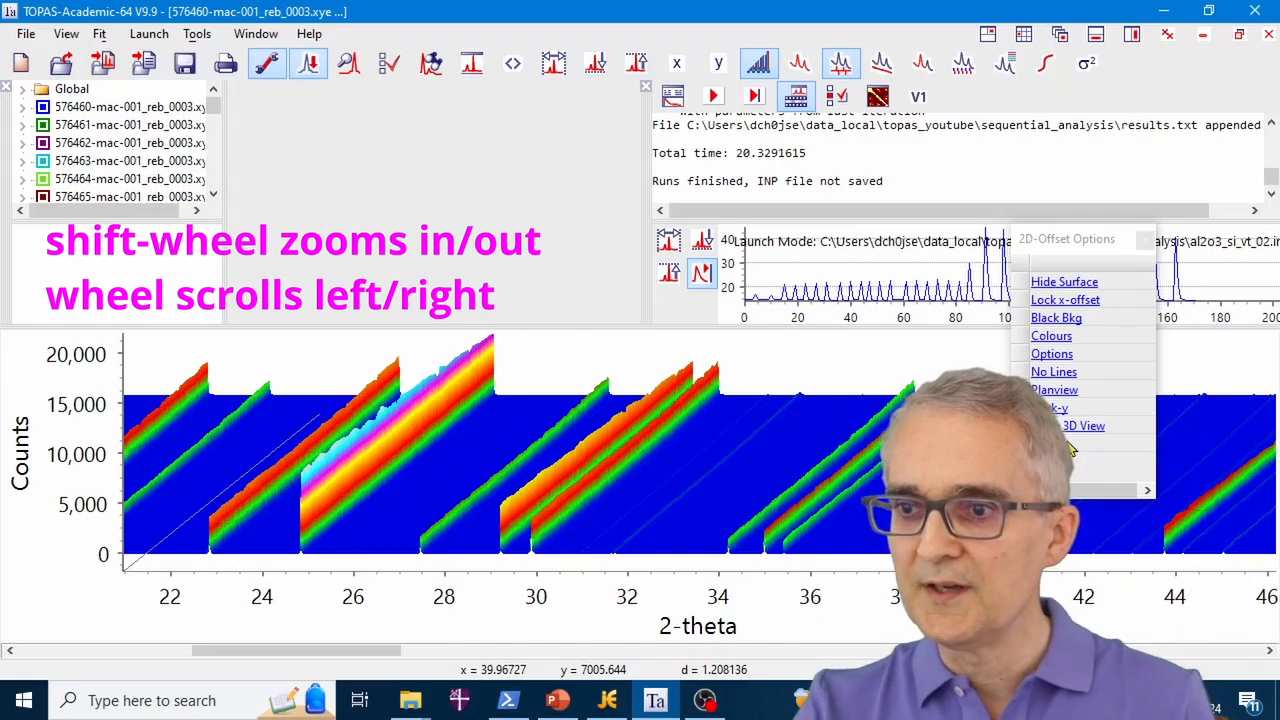
# Lock the x-offset and display the surface in plan view, increasing the y-offset until it fills the chart height
pyautogui.click(1063, 300)
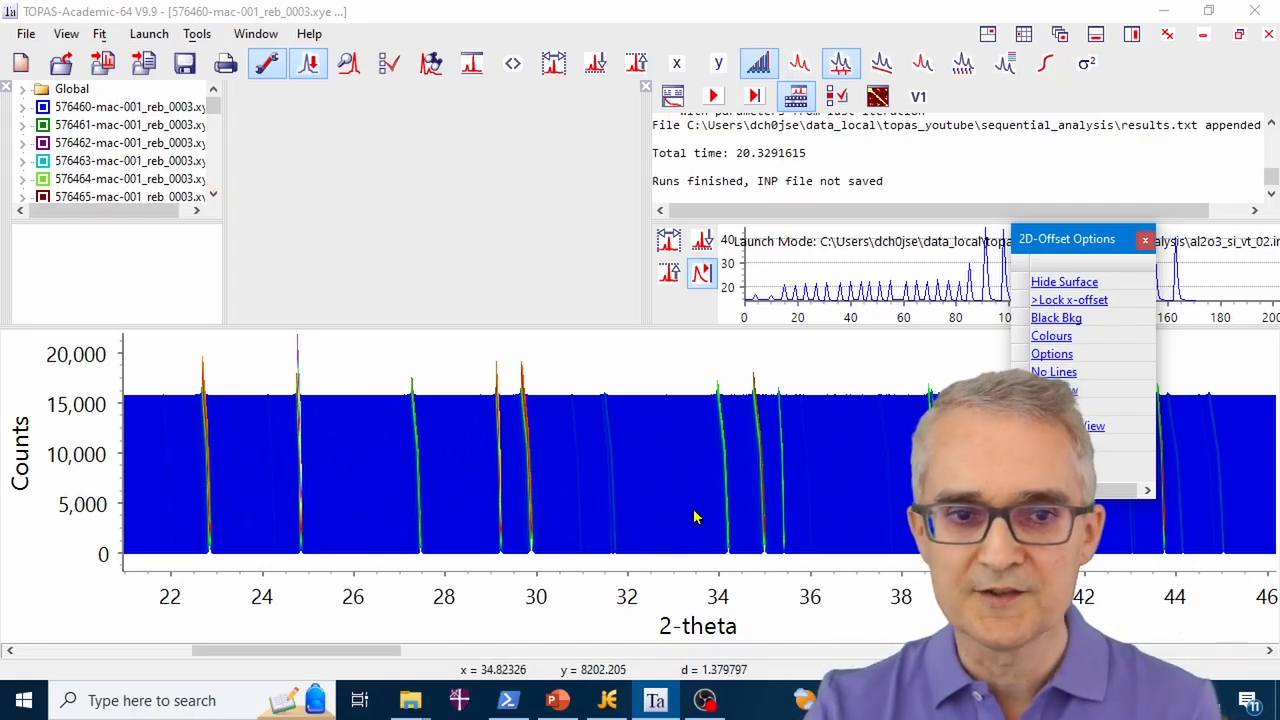
pyautogui.click(682, 482)
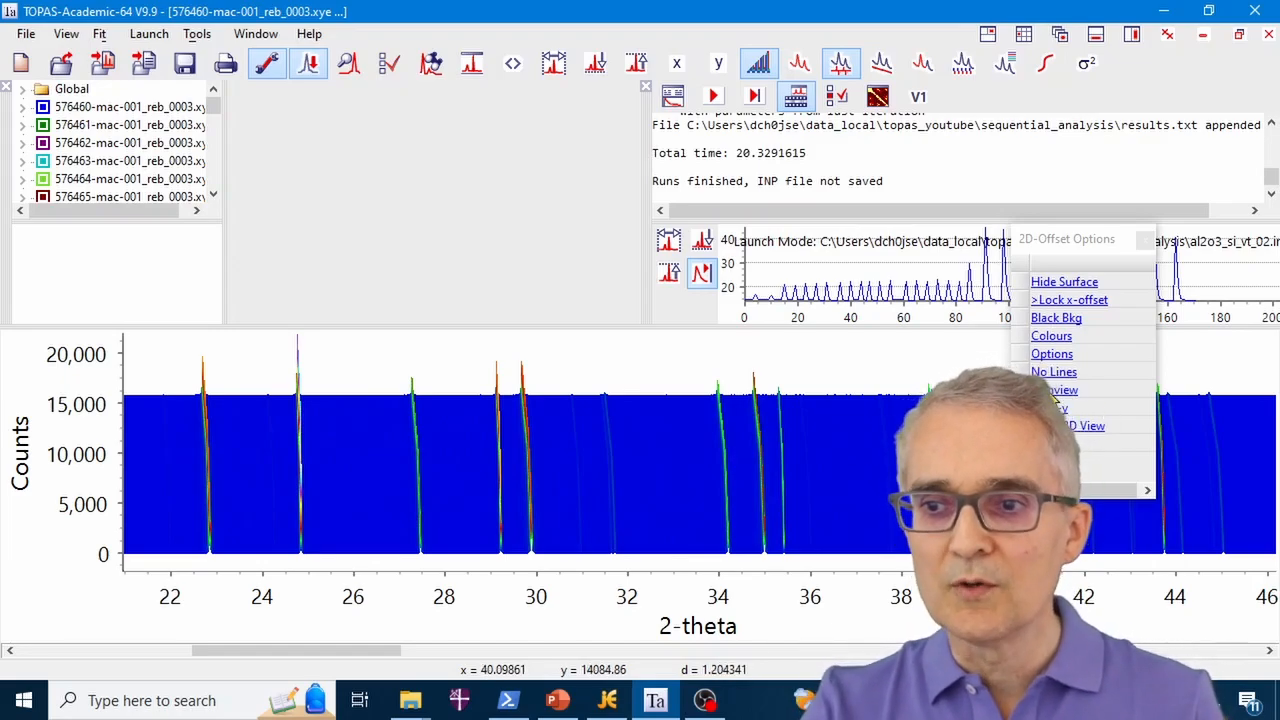
pyautogui.click(1054, 393)
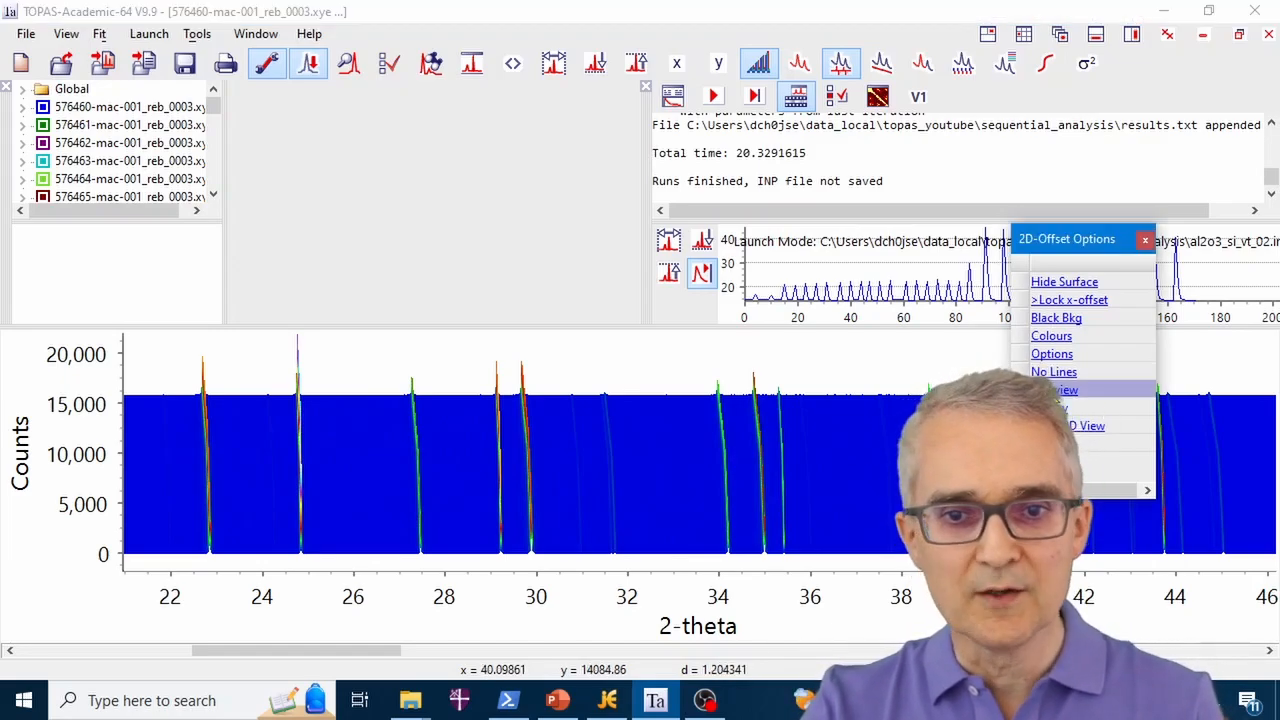
pyautogui.click(547, 509)
pyautogui.moveTo(547, 516); pyautogui.dragTo(547, 388)
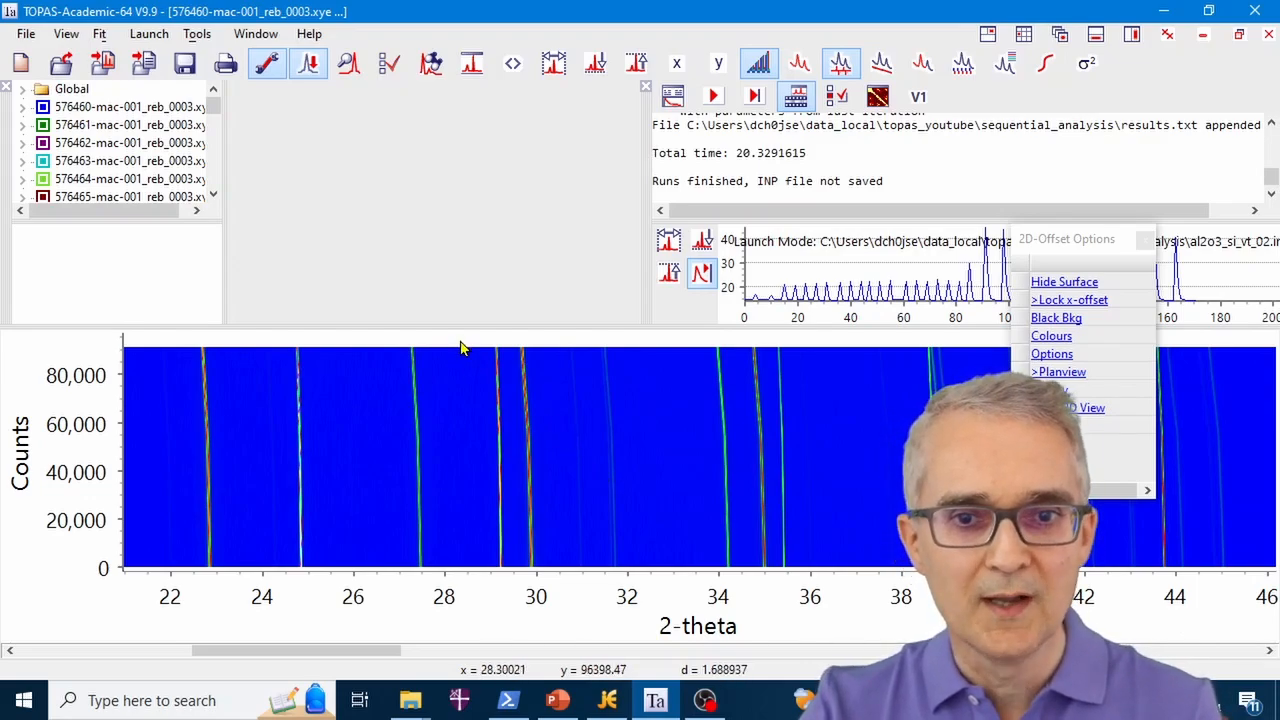
# Zoom the plan view to about 28.4 to 30.6 degrees 2-theta and change the y-axis scale through Sqrt to Ln
pyautogui.moveTo(463, 352); pyautogui.dragTo(563, 578)
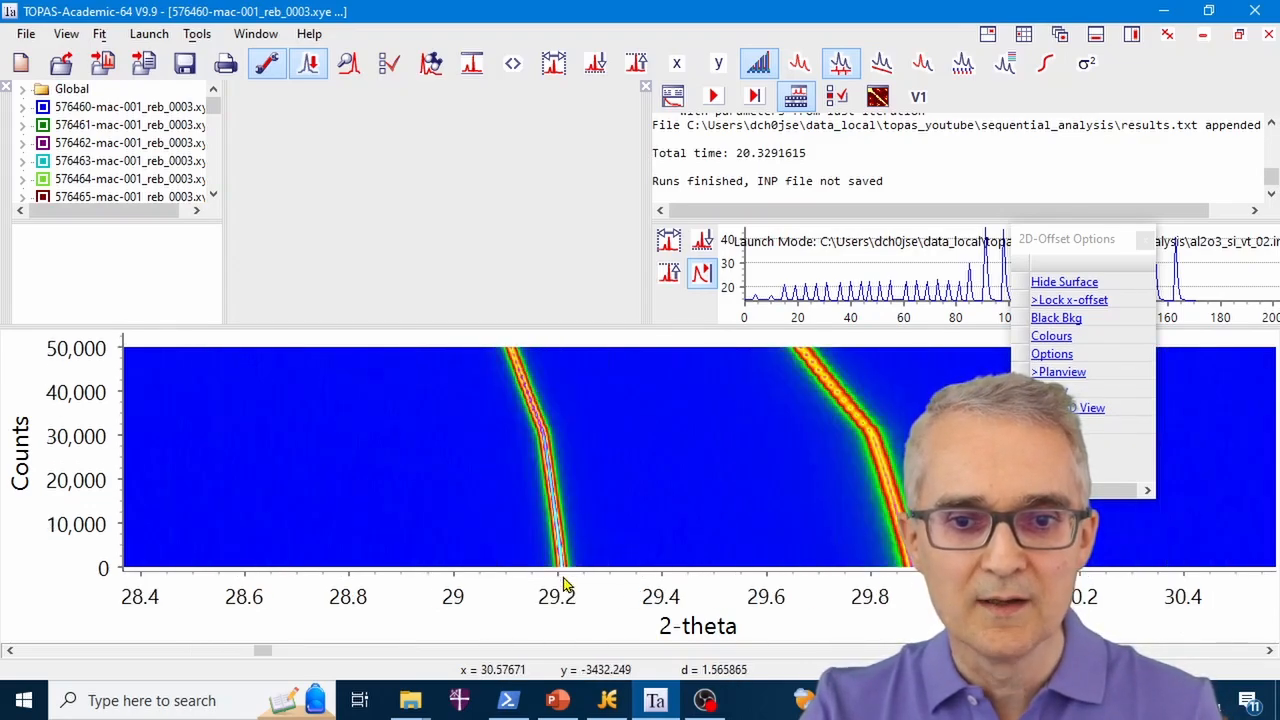
pyautogui.click(716, 74)
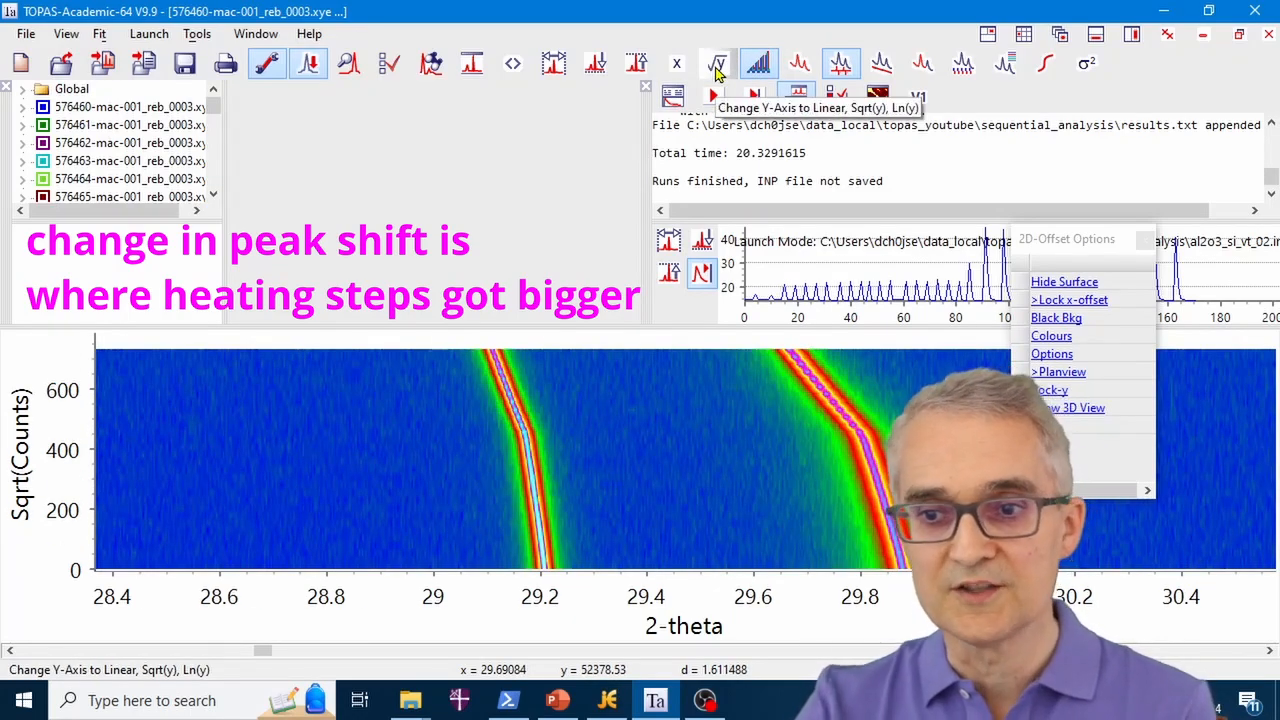
pyautogui.click(716, 72)
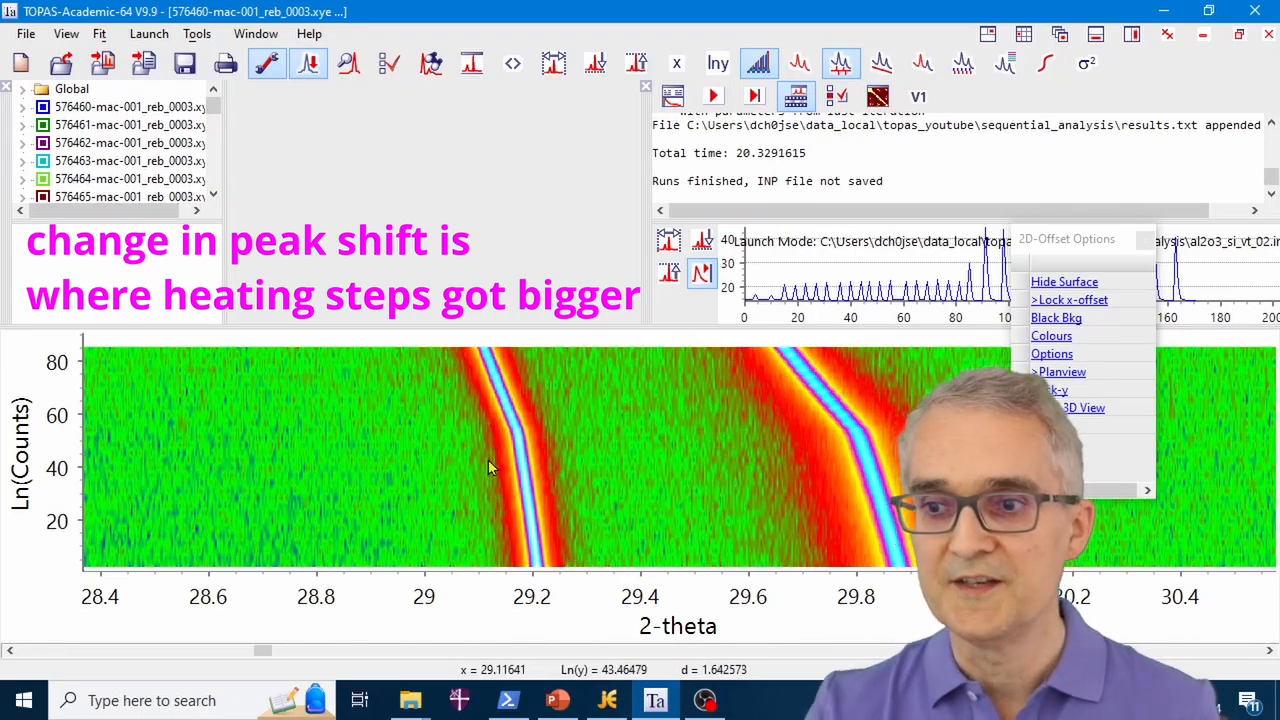
# Turn off plan view and unzoom the surface to the full 2-theta range
pyautogui.click(1061, 373)
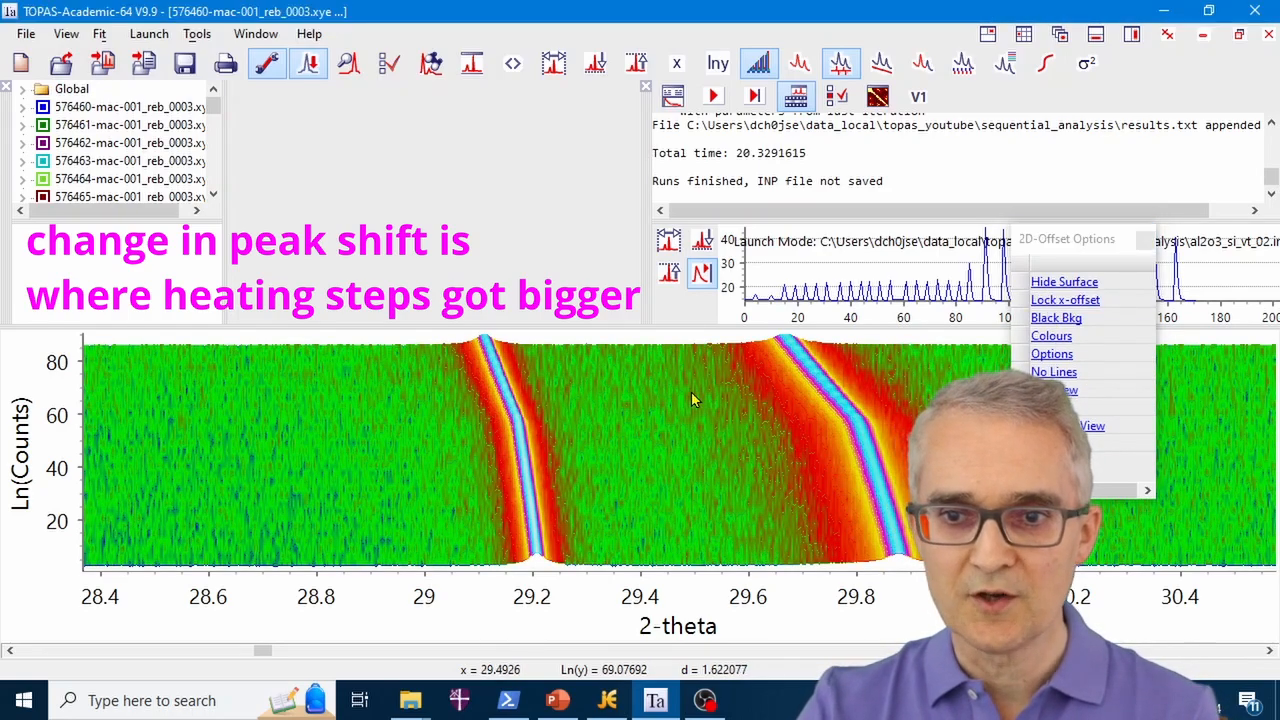
pyautogui.rightClick(734, 399)
pyautogui.click(758, 403)
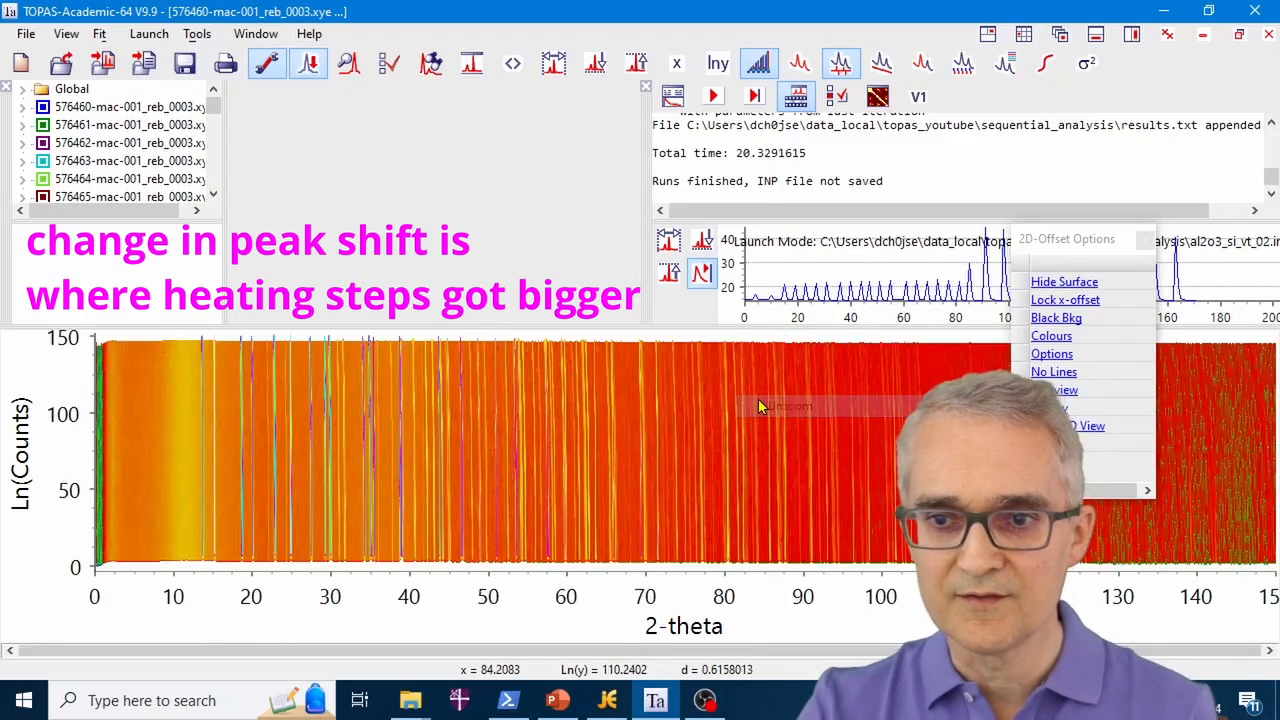
# Return the y-axis to the linear Counts scale and display the surface over the full 2-theta range
pyautogui.click(718, 63)
pyautogui.moveTo(561, 391); pyautogui.dragTo(623, 508)
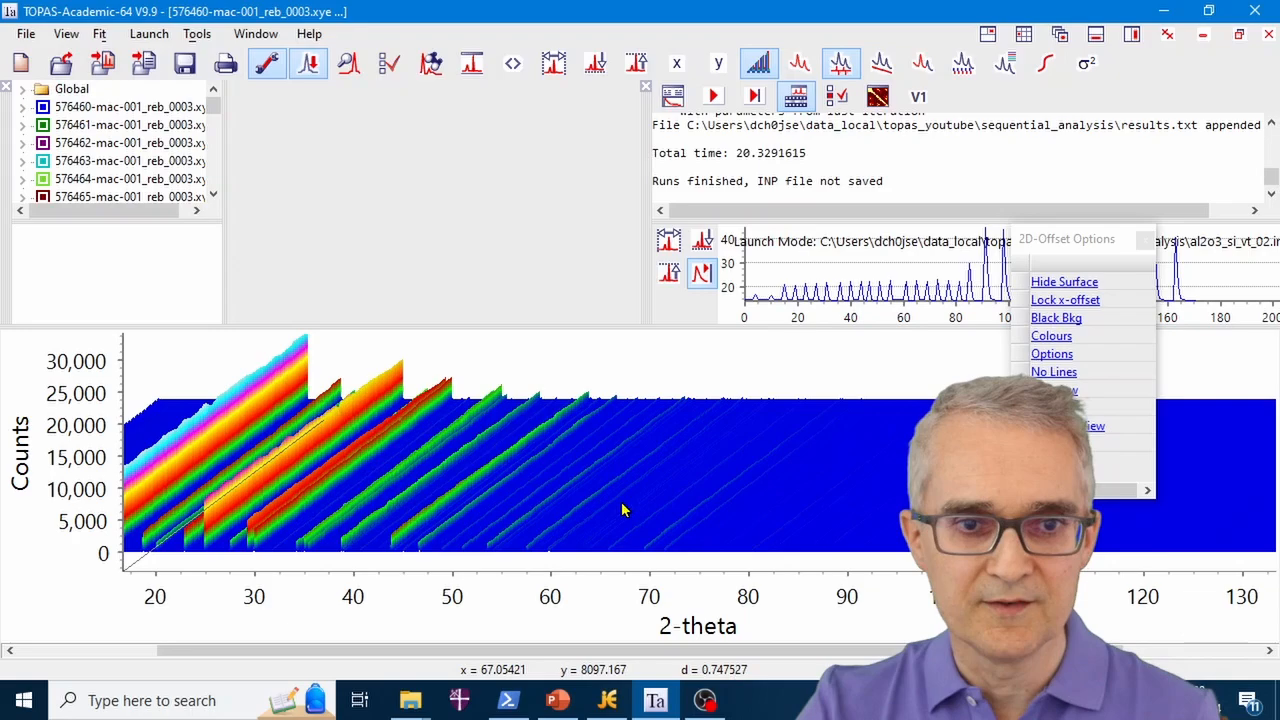
pyautogui.rightClick(571, 378)
pyautogui.click(622, 390)
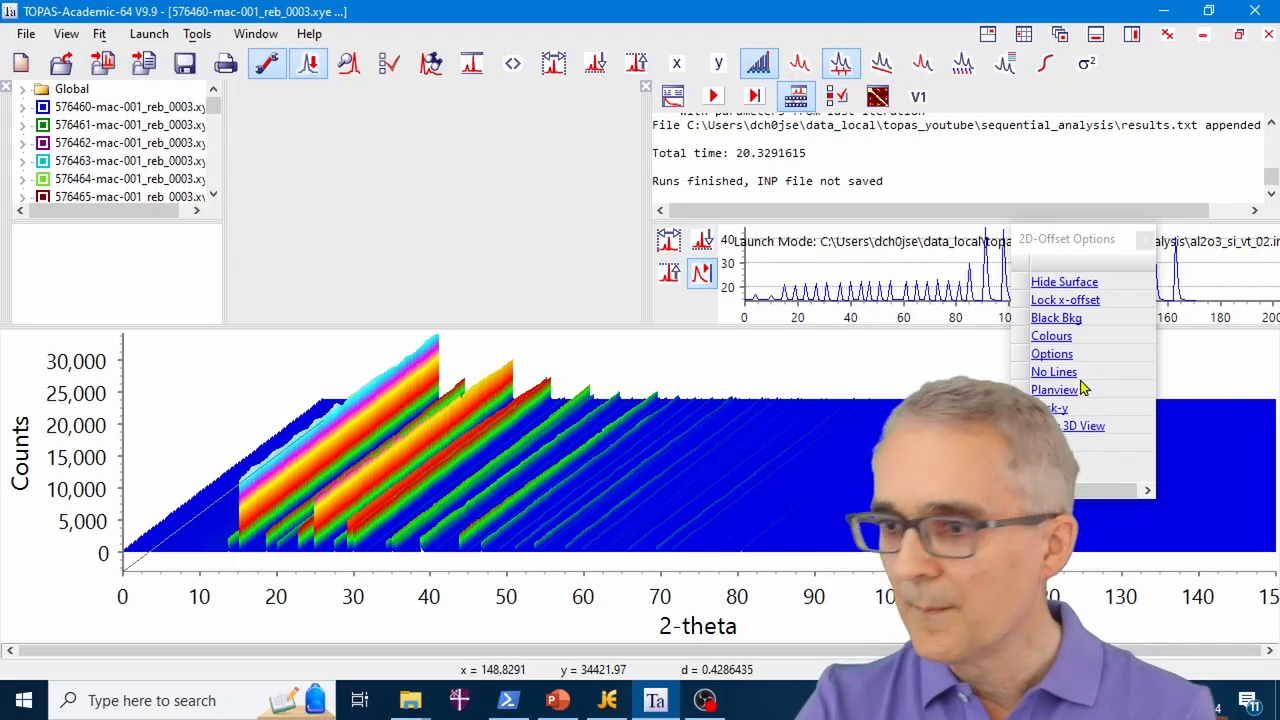
# Zoom the surface to about 8 to 41 degrees 2-theta and recolour it with Contour Orange, followed by Contour B&W
pyautogui.click(1051, 337)
pyautogui.moveTo(250, 352); pyautogui.dragTo(506, 591)
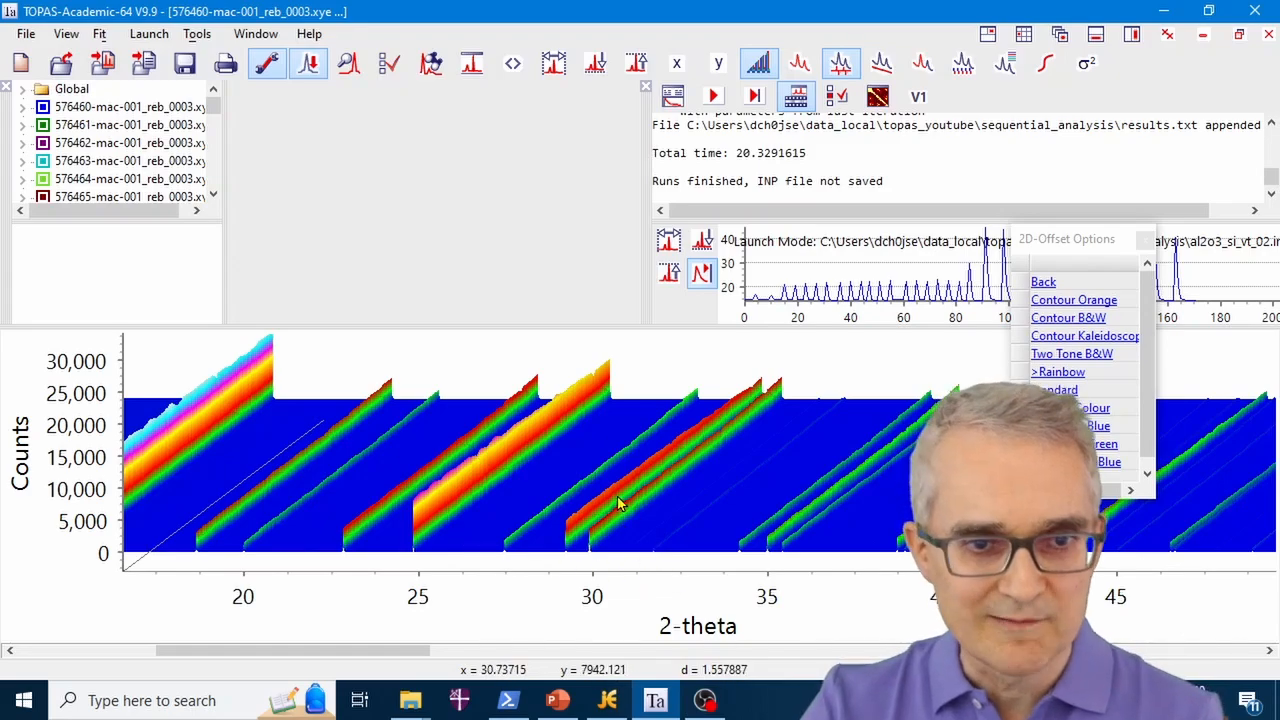
pyautogui.scroll(10, 619, 503)
pyautogui.scroll(-5, 619, 503)
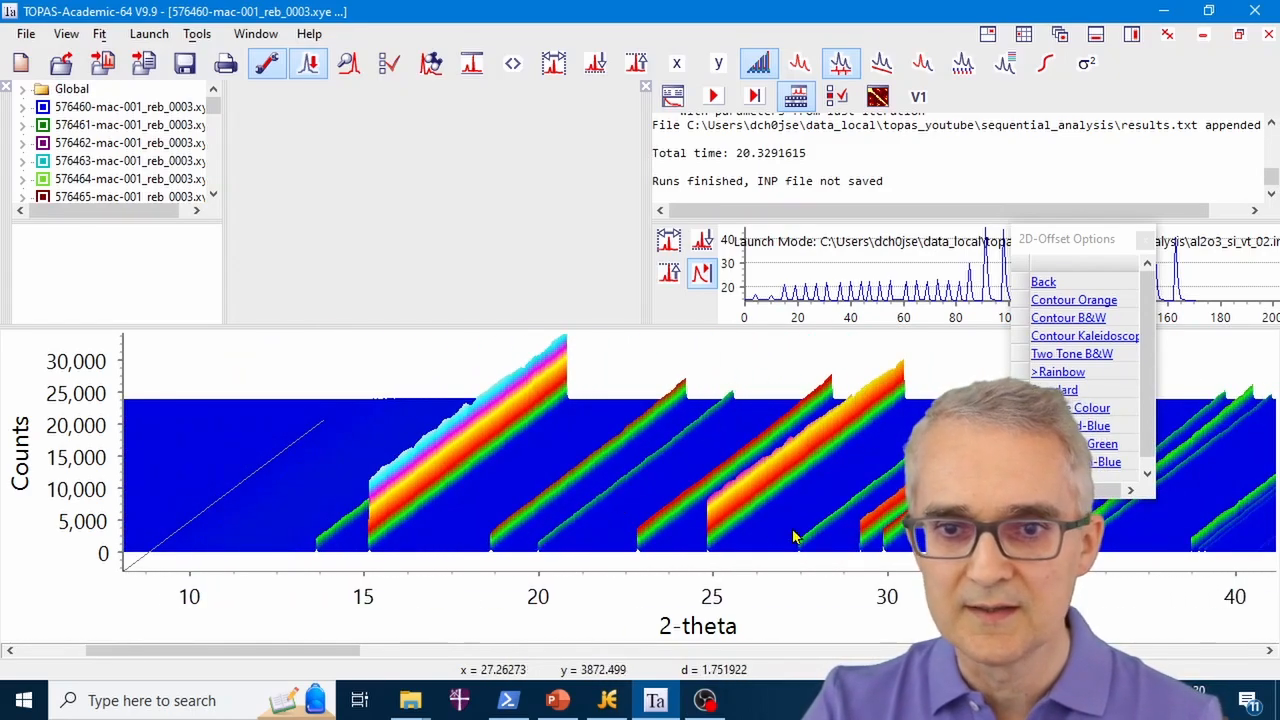
pyautogui.click(1075, 301)
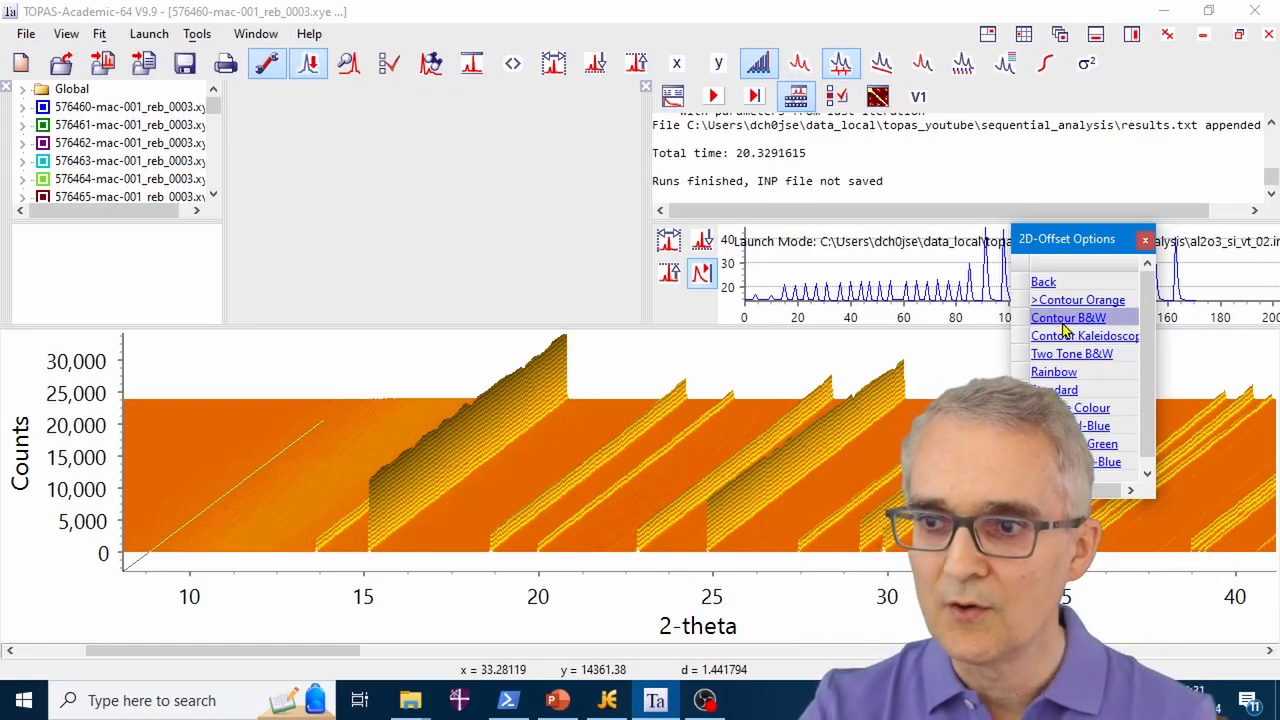
pyautogui.click(1066, 318)
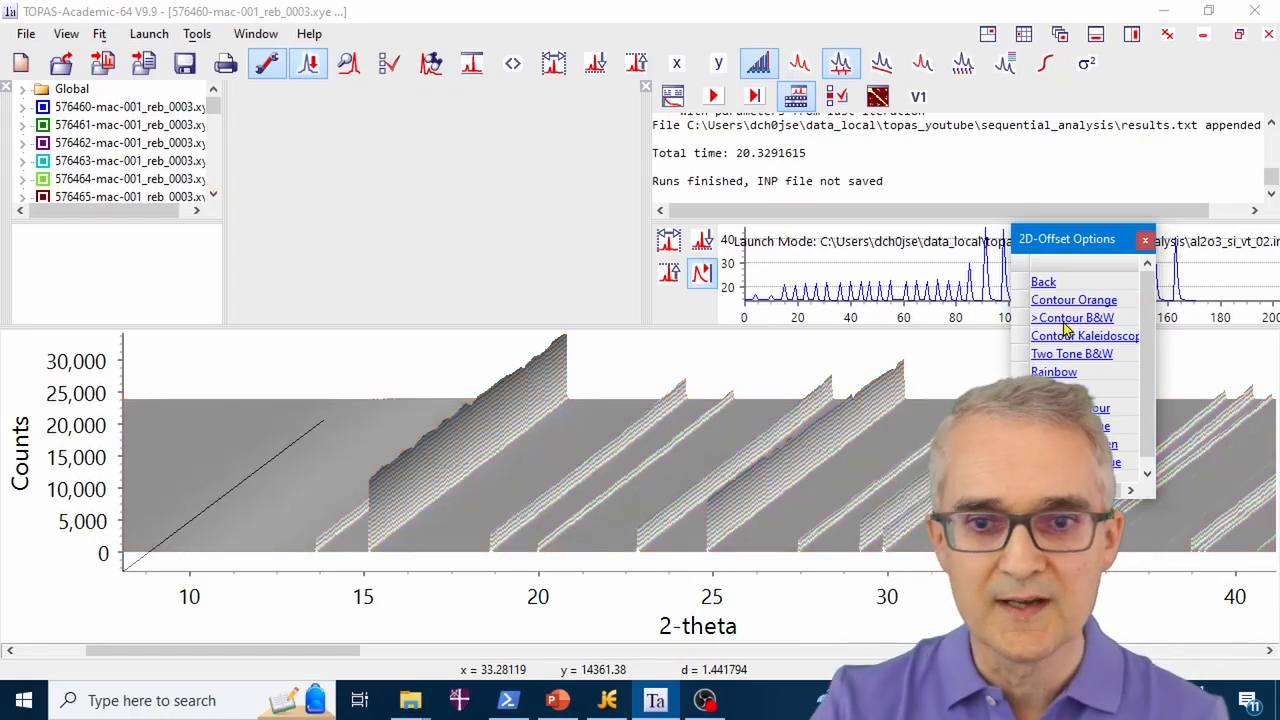
# Reduce the surface's x and y offsets and inspect an individual pattern near 25 degrees 2-theta
pyautogui.moveTo(894, 457); pyautogui.dragTo(851, 500)
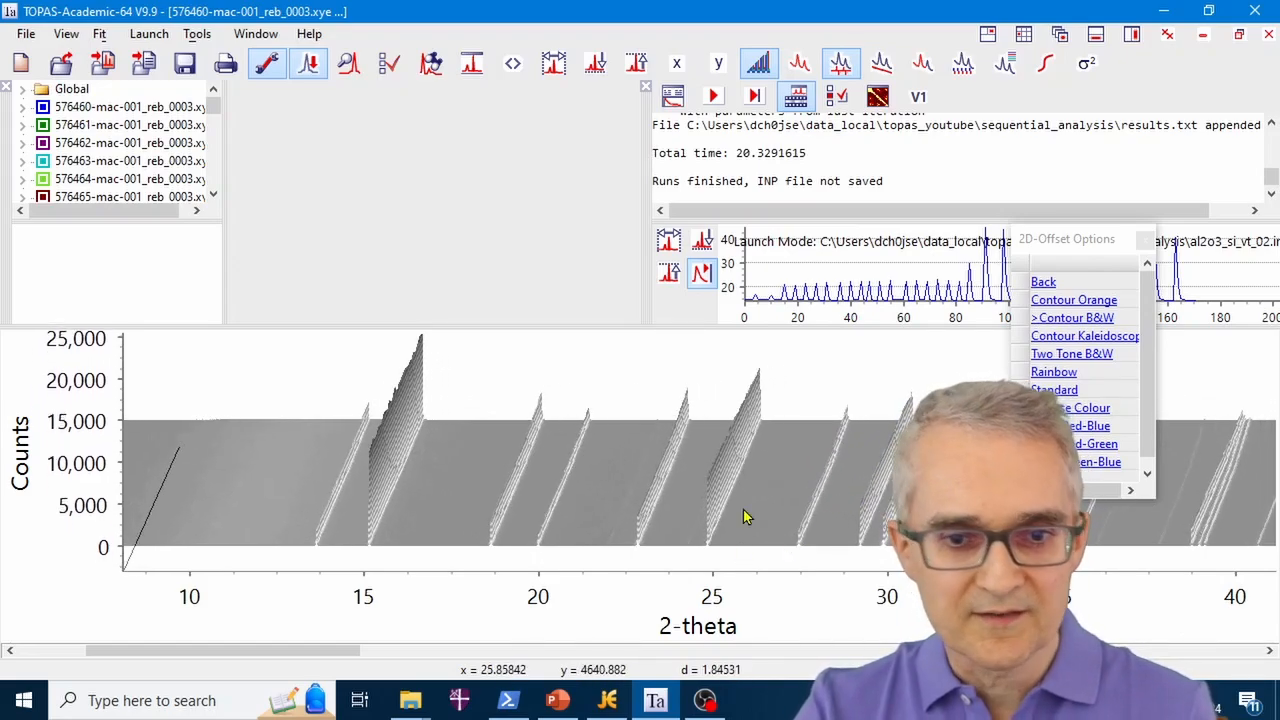
pyautogui.press('ctrl')
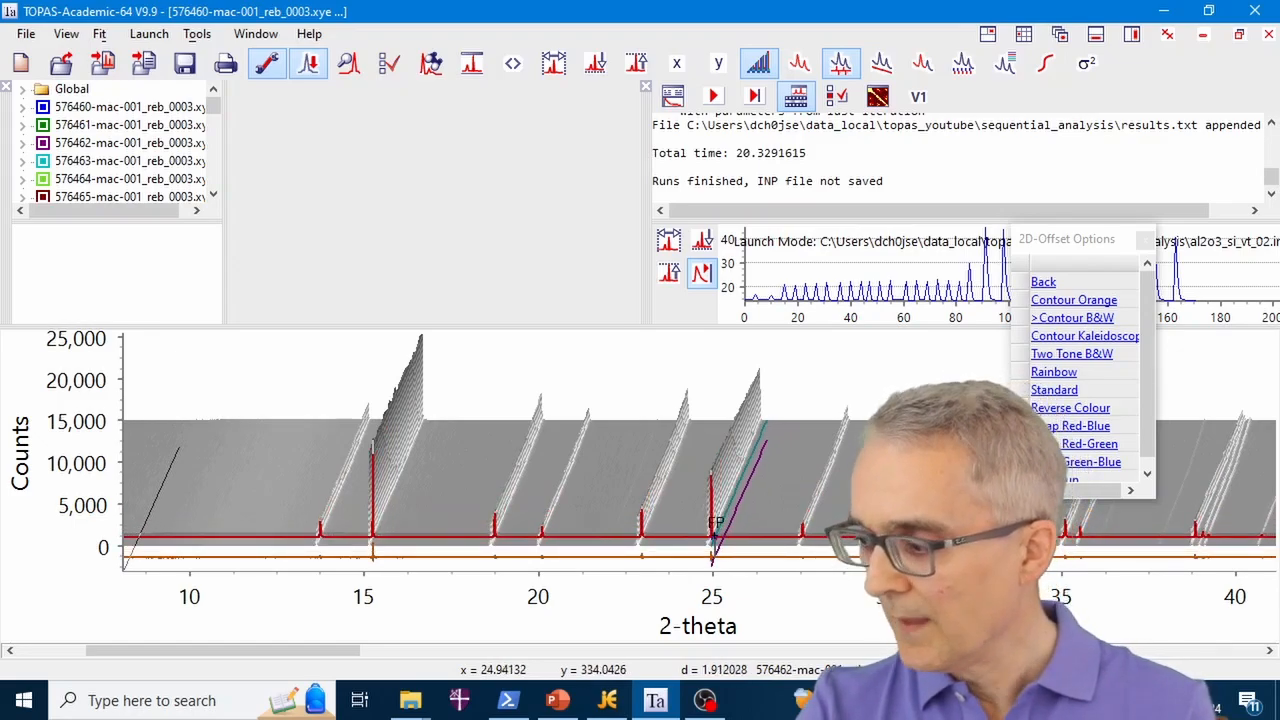
# Apply the Standard colour scheme, try running the colour cycling on the 13 to 21 degree region, and restore Standard
pyautogui.click(1058, 390)
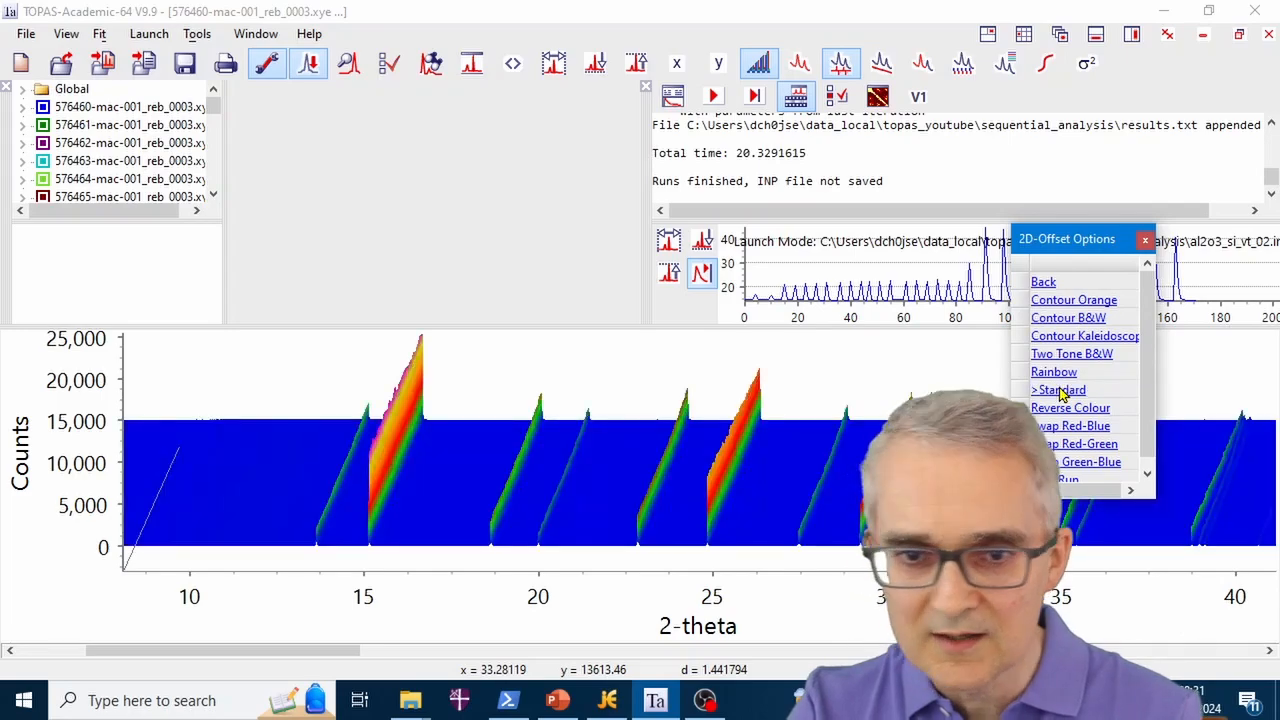
pyautogui.scroll(-1, 1093, 449)
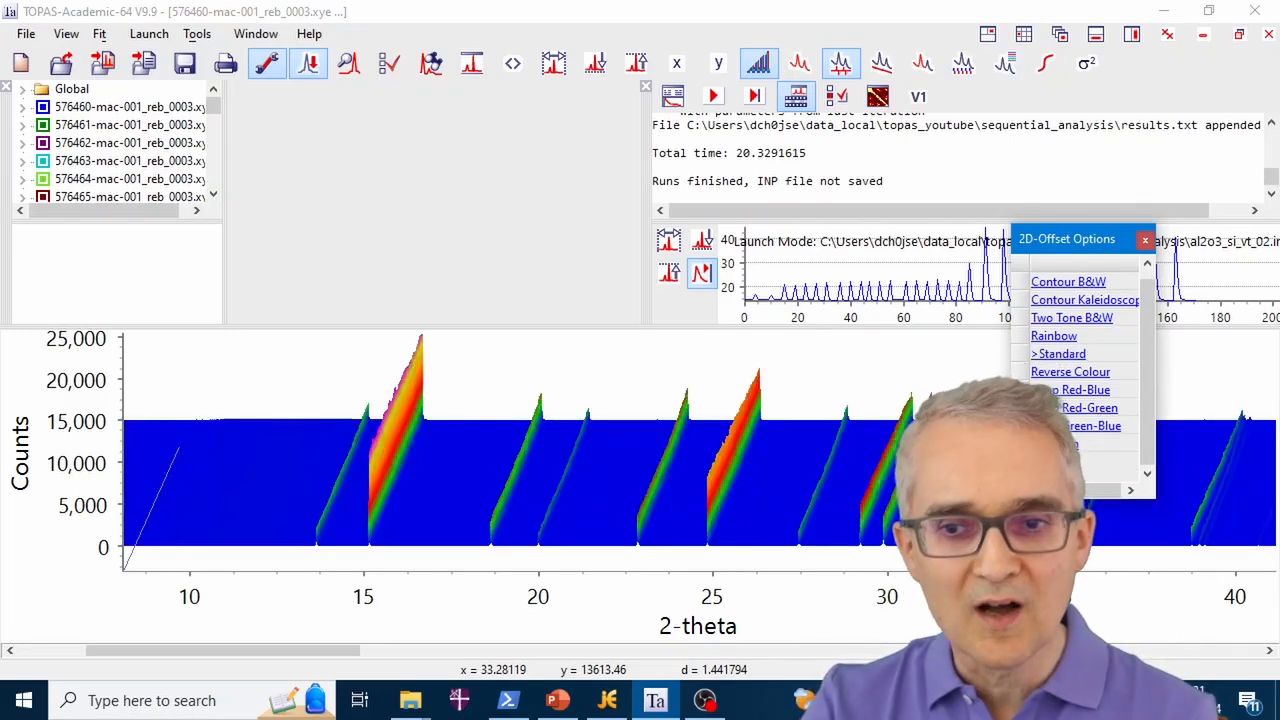
pyautogui.click(1058, 444)
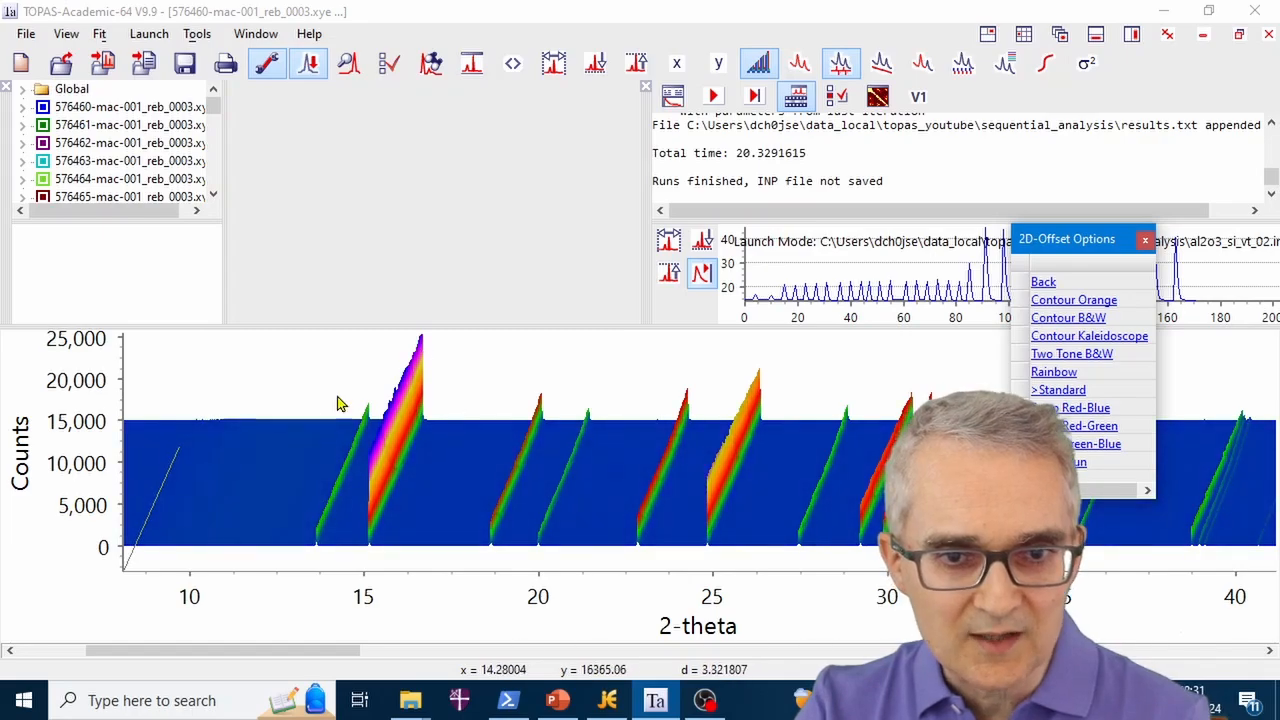
pyautogui.moveTo(286, 345); pyautogui.dragTo(580, 540)
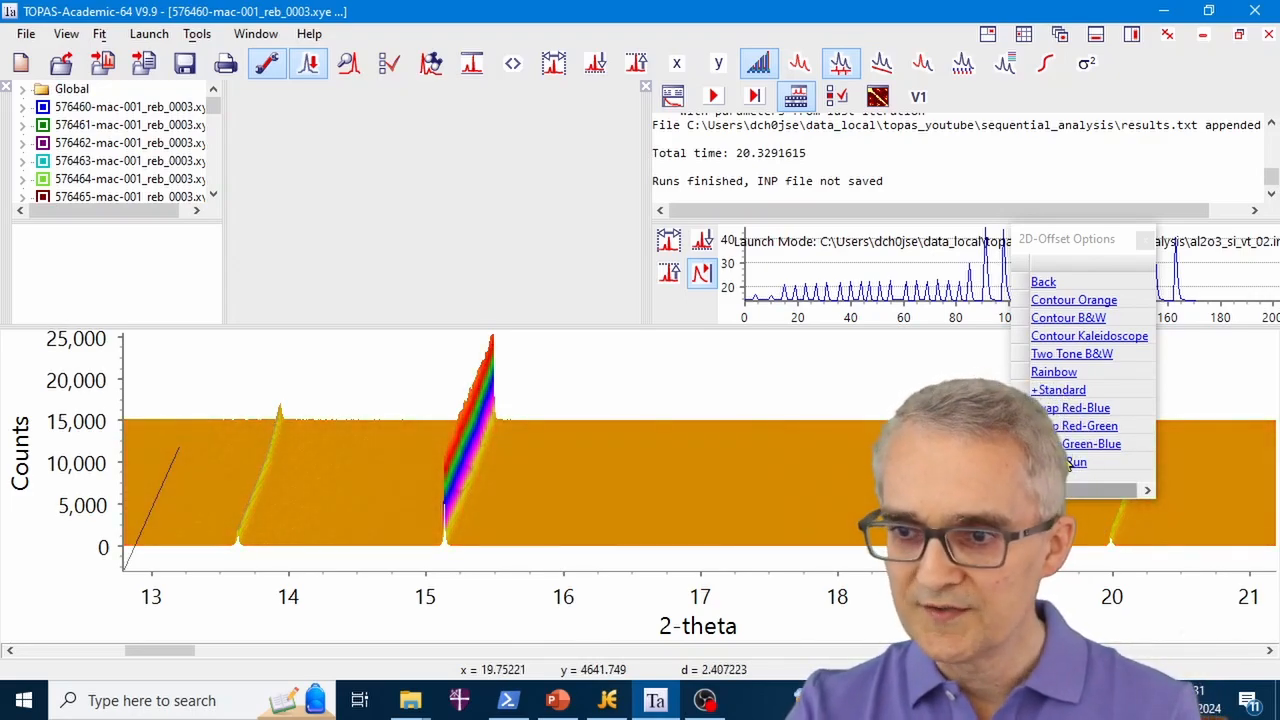
pyautogui.click(1058, 391)
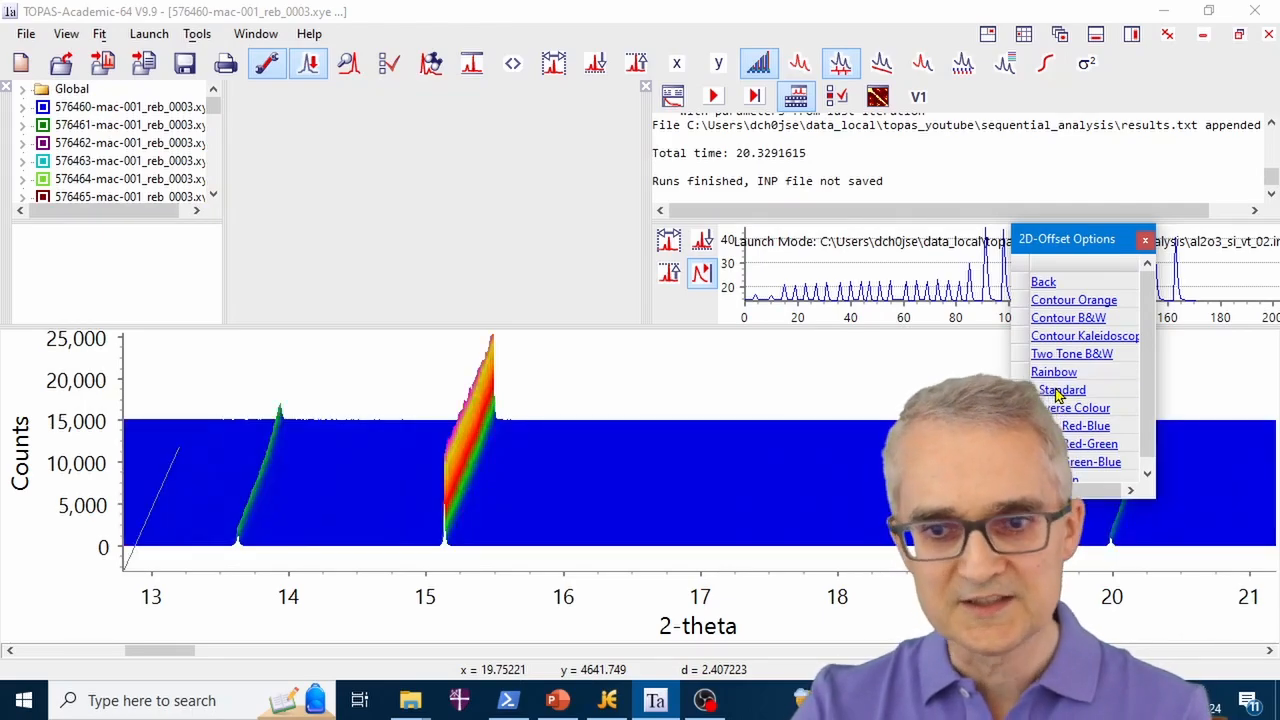
# Leave the colour settings and start cascading the scans through the surface's display options
pyautogui.click(1043, 284)
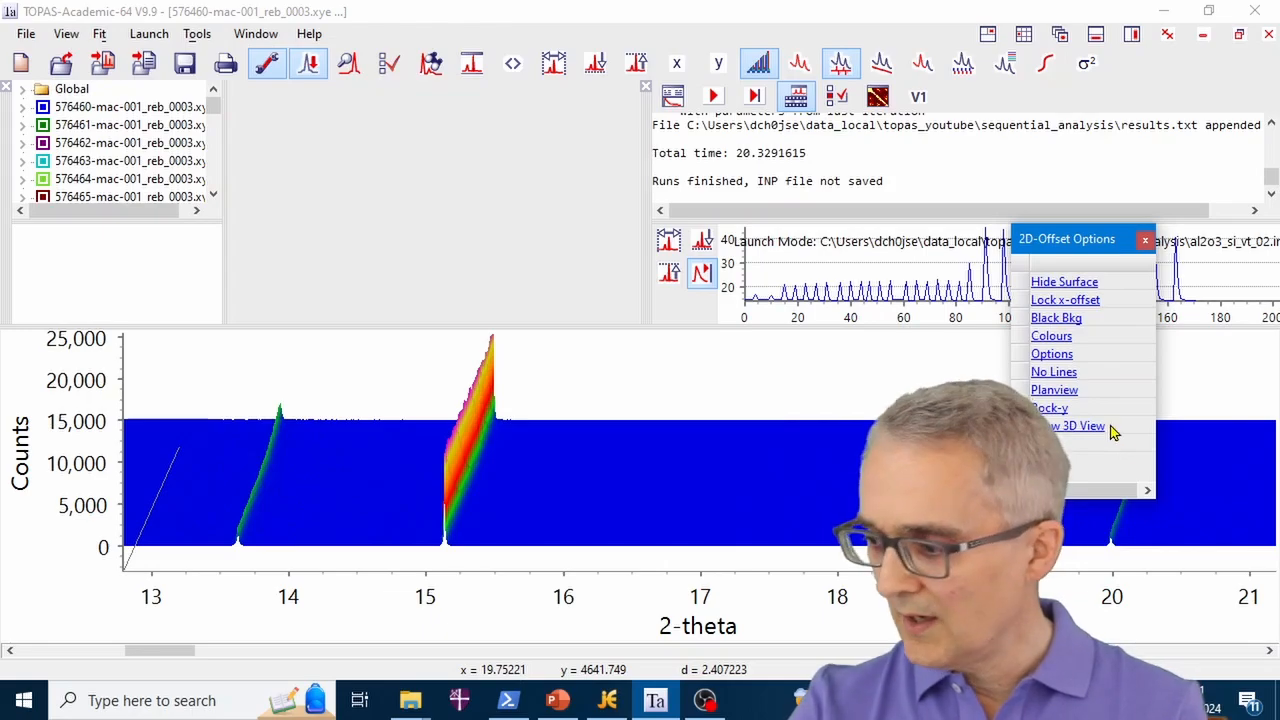
pyautogui.click(1052, 355)
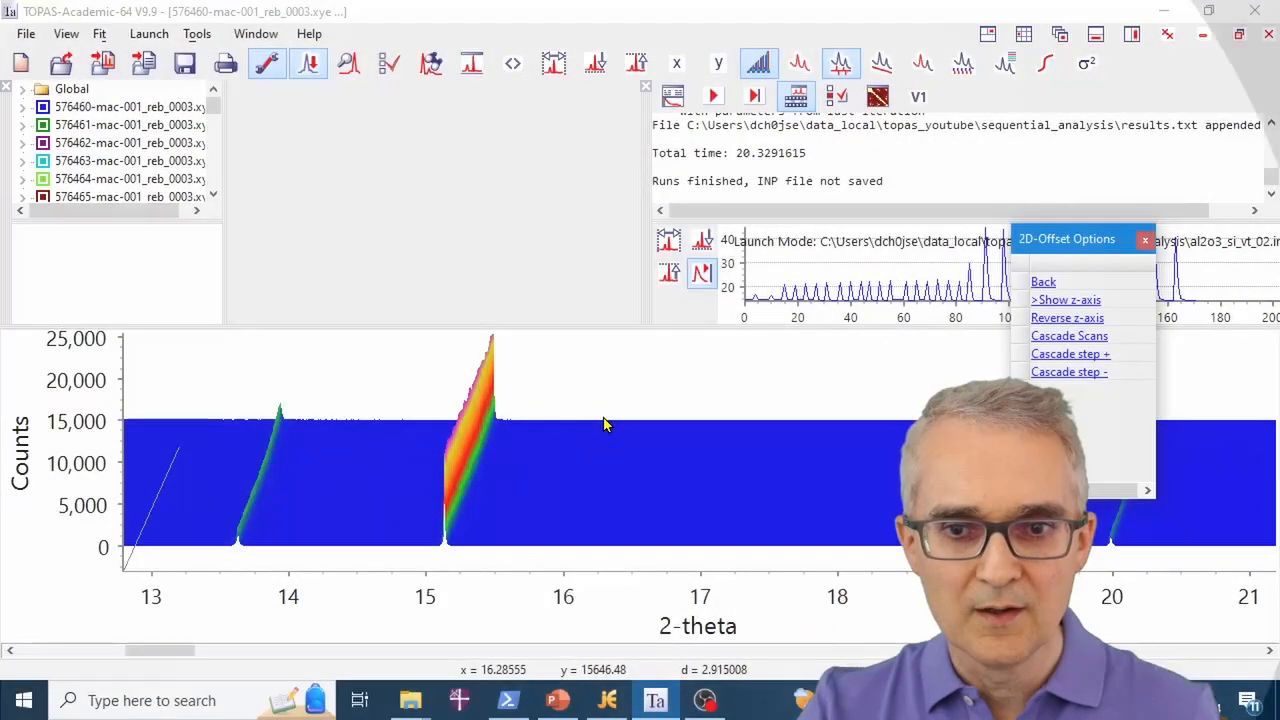
pyautogui.click(603, 419)
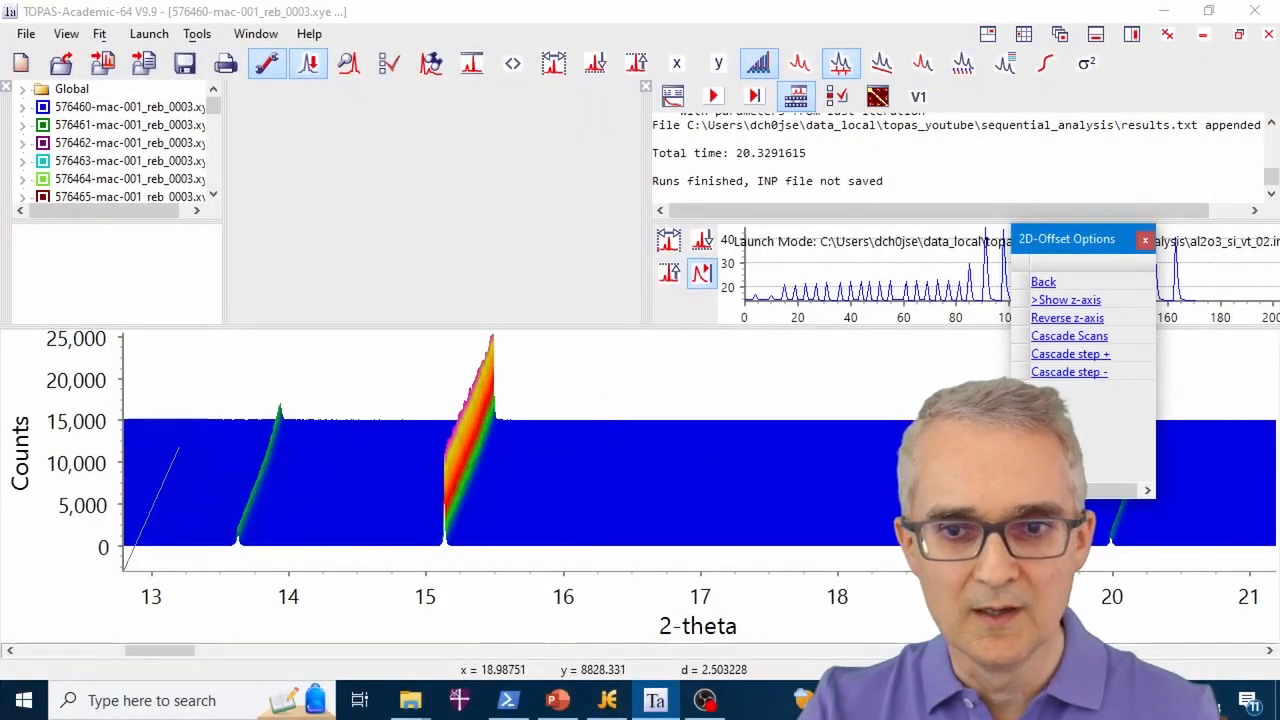
pyautogui.click(1063, 338)
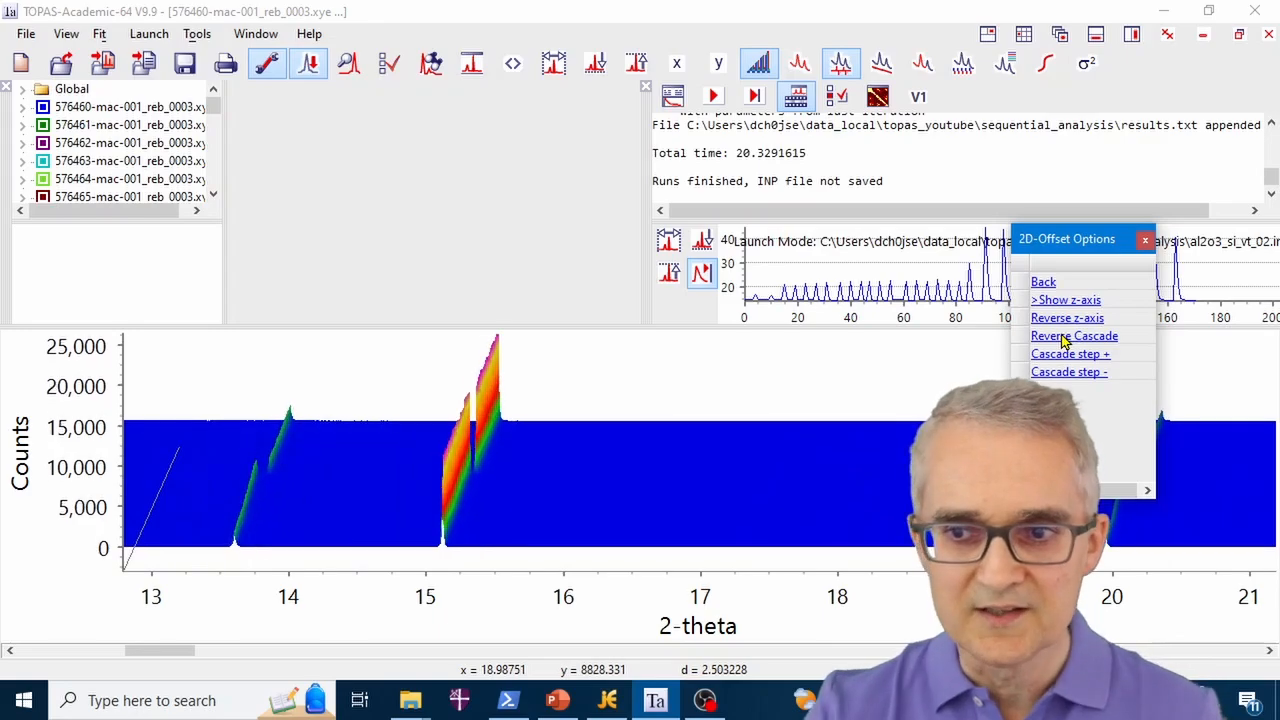
pyautogui.click(716, 390)
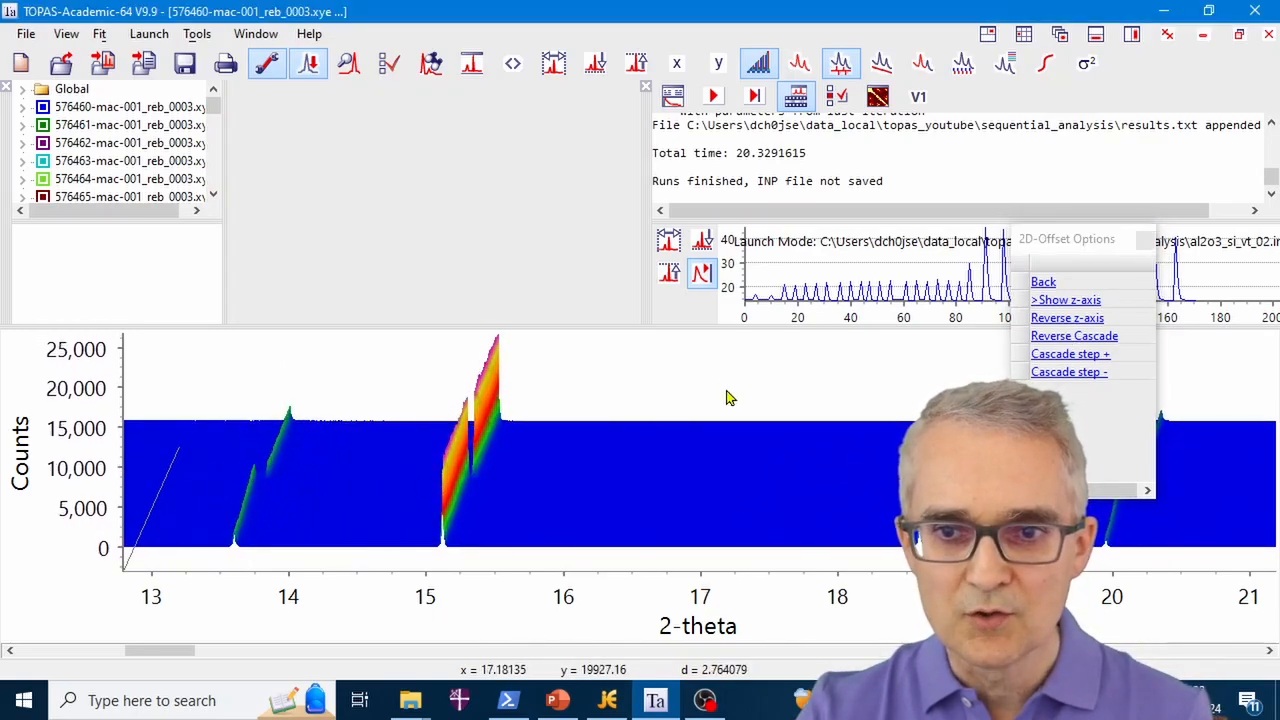
# Unzoom the cascading surface and zoom in on the peaks between about 32.3 and 37.3 degrees 2-theta
pyautogui.rightClick(728, 394)
pyautogui.click(770, 401)
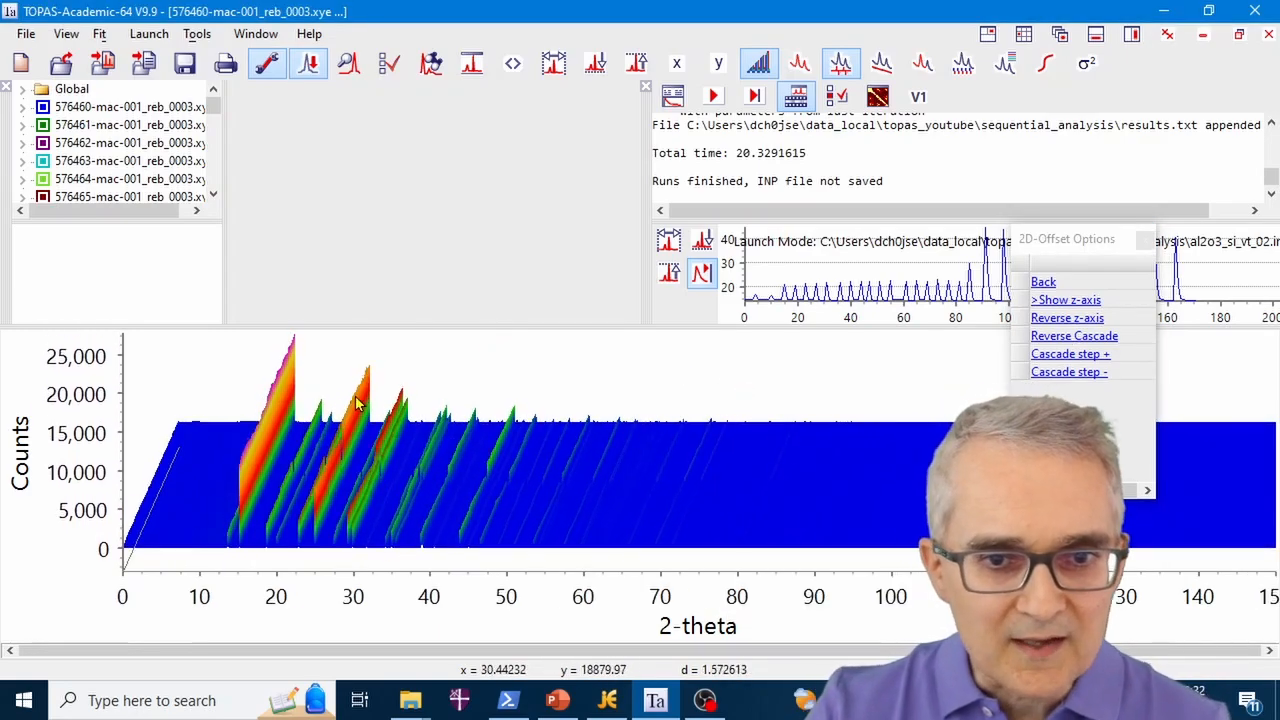
pyautogui.moveTo(360, 367)
pyautogui.mouseDown()
pyautogui.moveTo(363, 557)
pyautogui.moveTo(393, 556)
pyautogui.mouseUp()
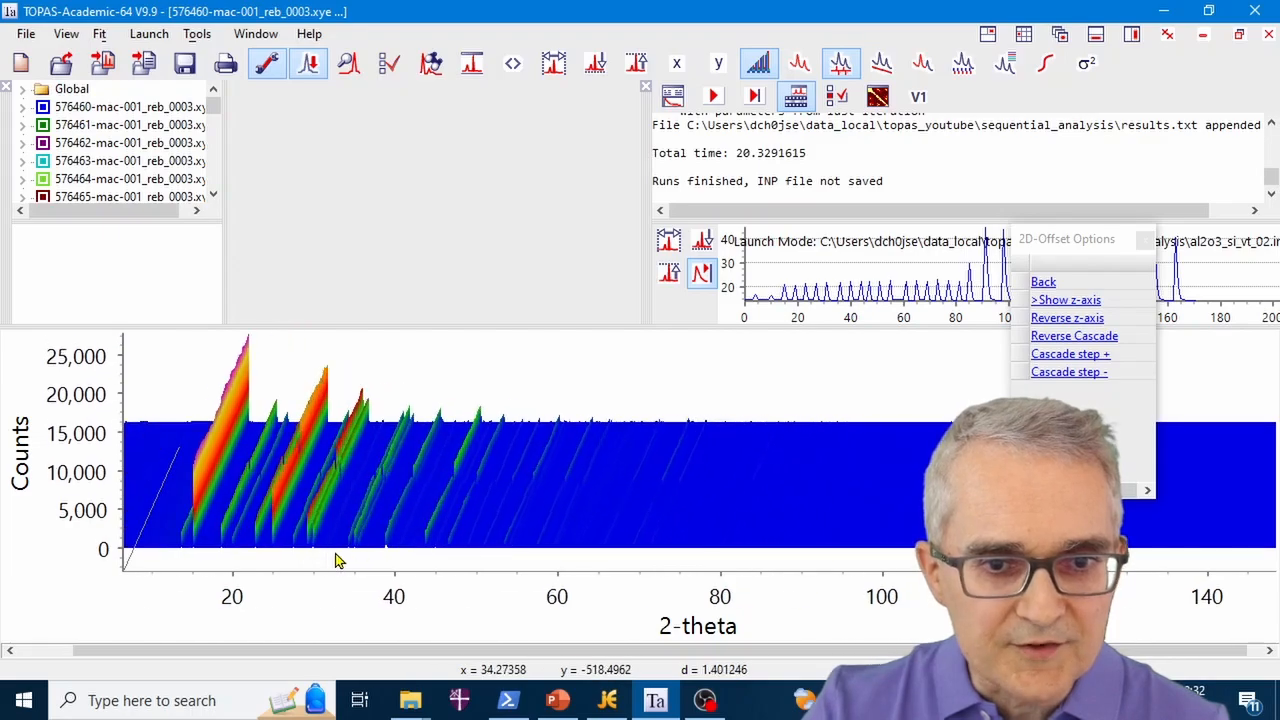
pyautogui.moveTo(249, 361)
pyautogui.mouseDown()
pyautogui.moveTo(323, 563)
pyautogui.moveTo(366, 574)
pyautogui.mouseUp()
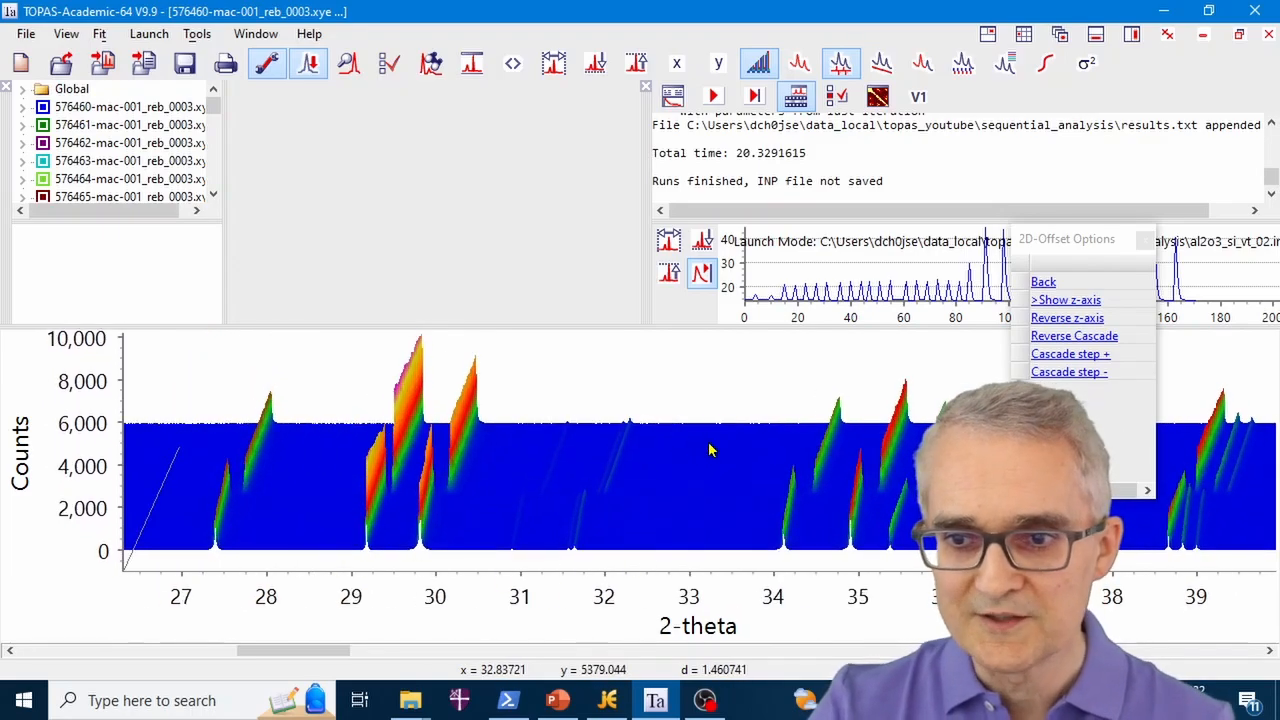
pyautogui.moveTo(626, 361); pyautogui.dragTo(1052, 572)
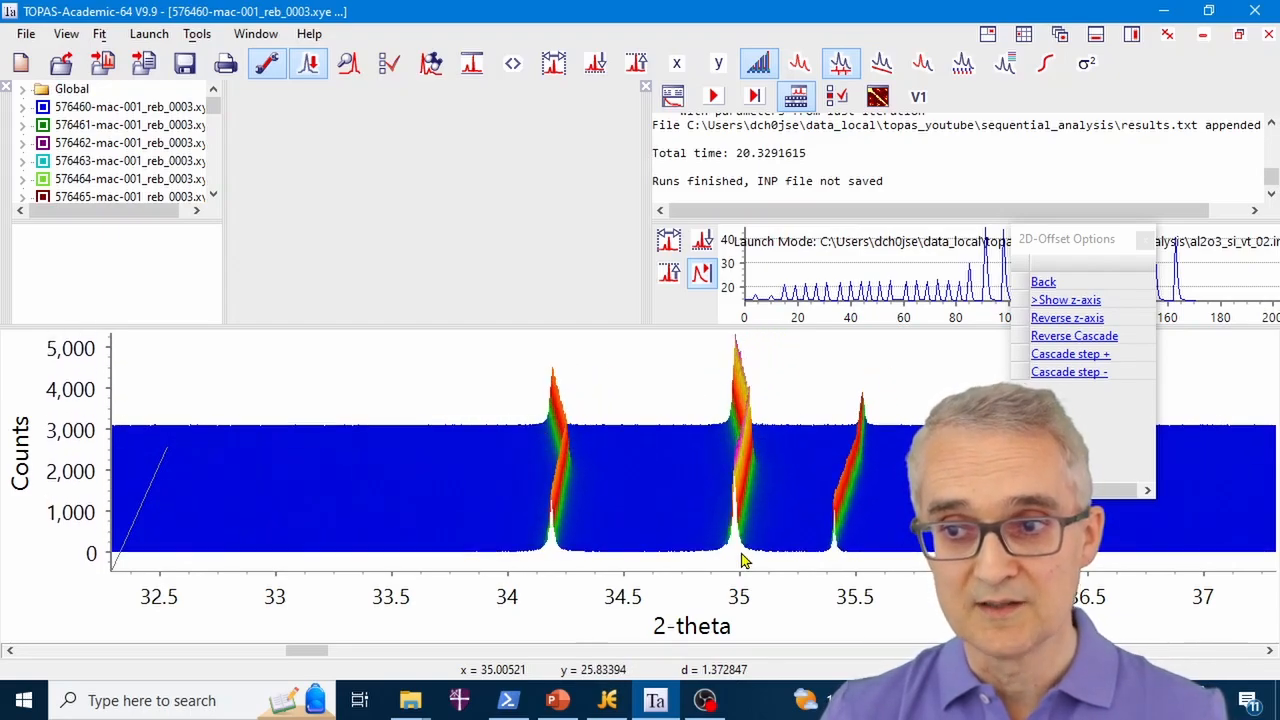
# Reverse the scan cascade and unzoom the surface
pyautogui.click(1072, 339)
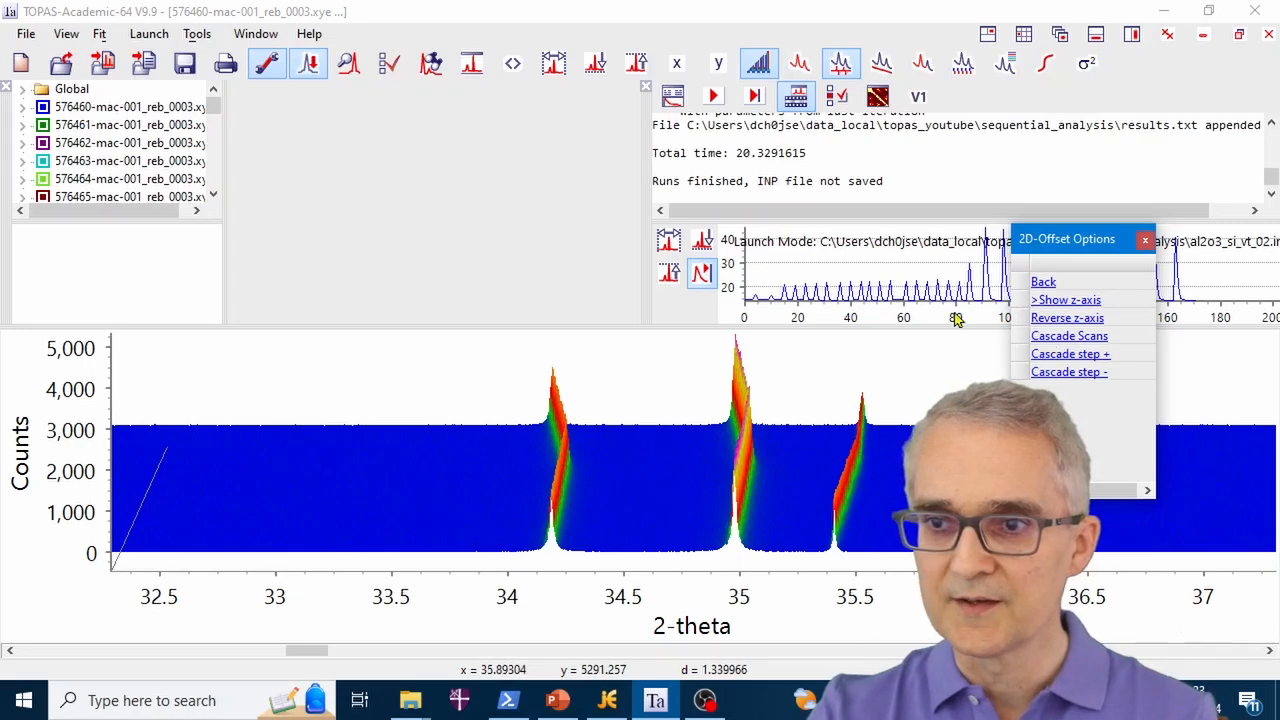
pyautogui.rightClick(664, 392)
pyautogui.click(721, 401)
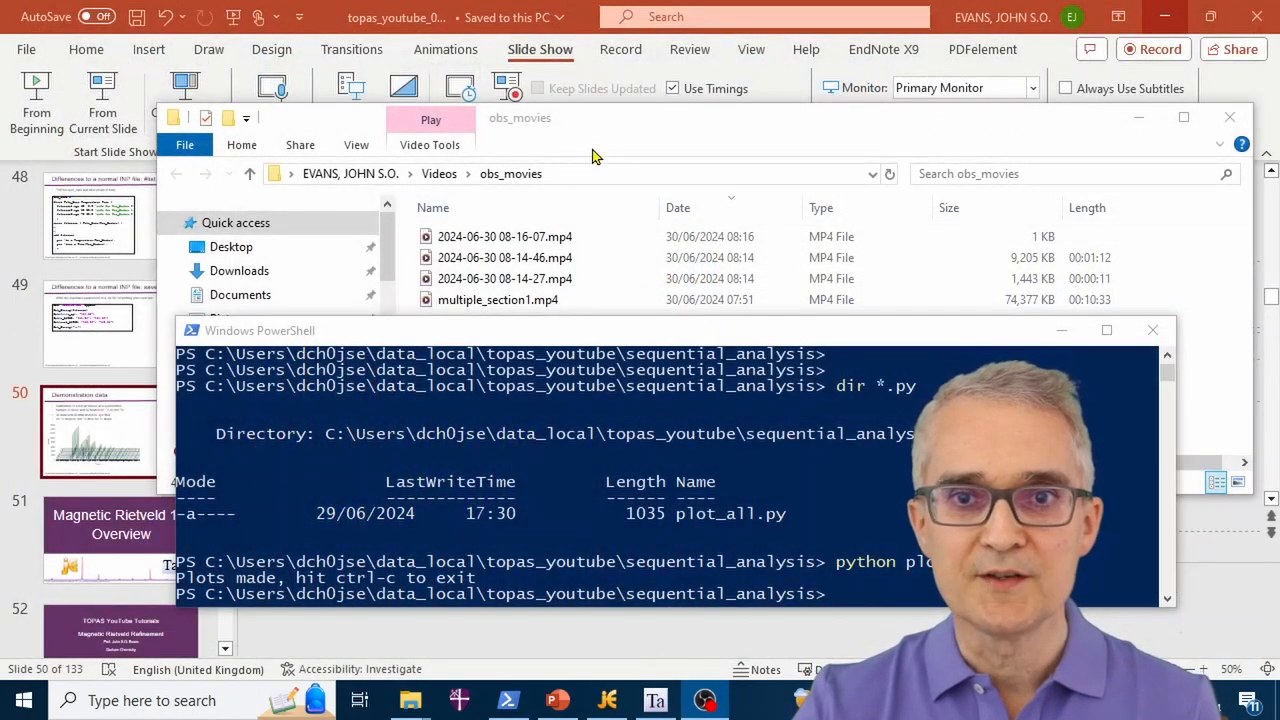
# Switch to the sequential_analysis folder in File Explorer and open results.txt in jEdit, dismissing the changed-files notice
pyautogui.moveTo(415, 708)
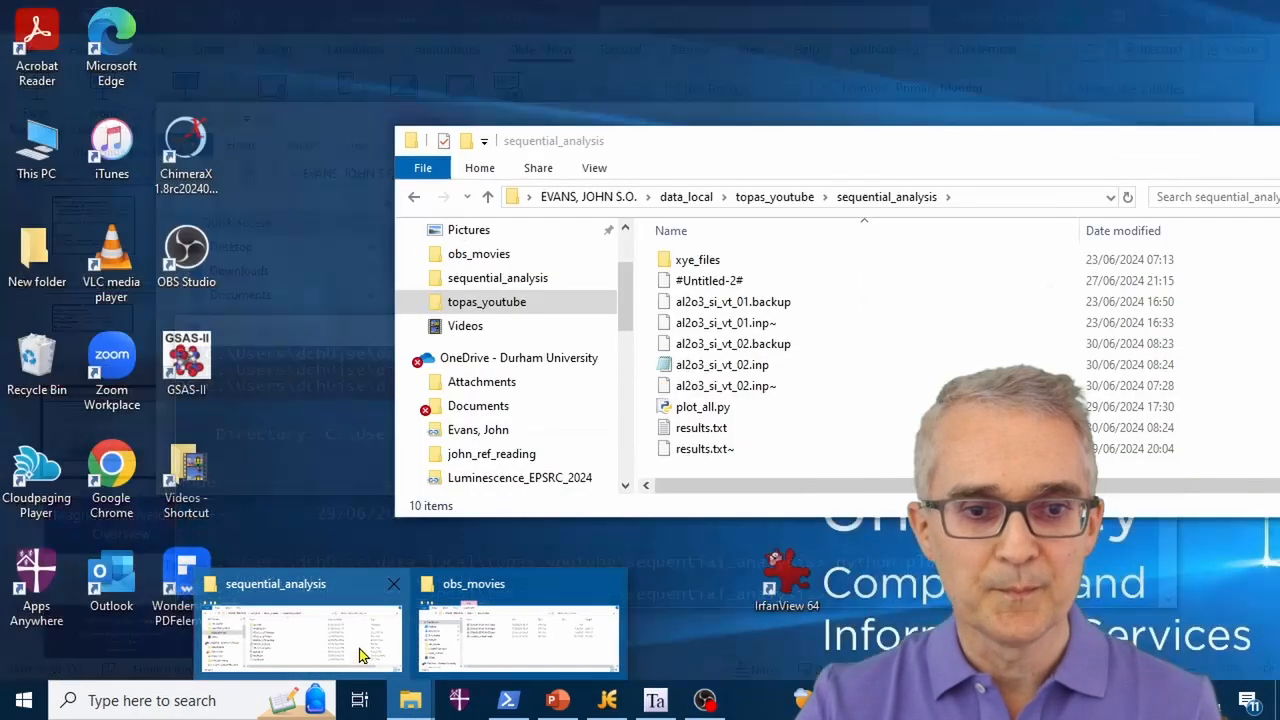
pyautogui.click(362, 648)
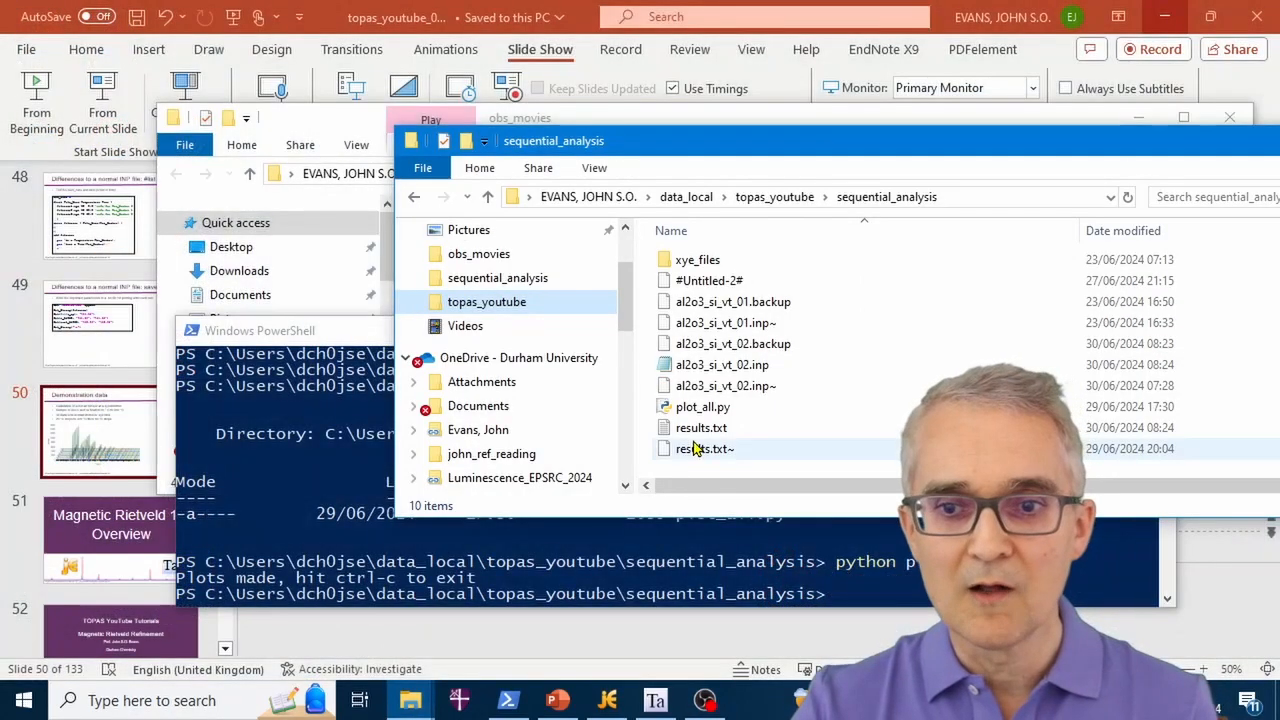
pyautogui.click(693, 430)
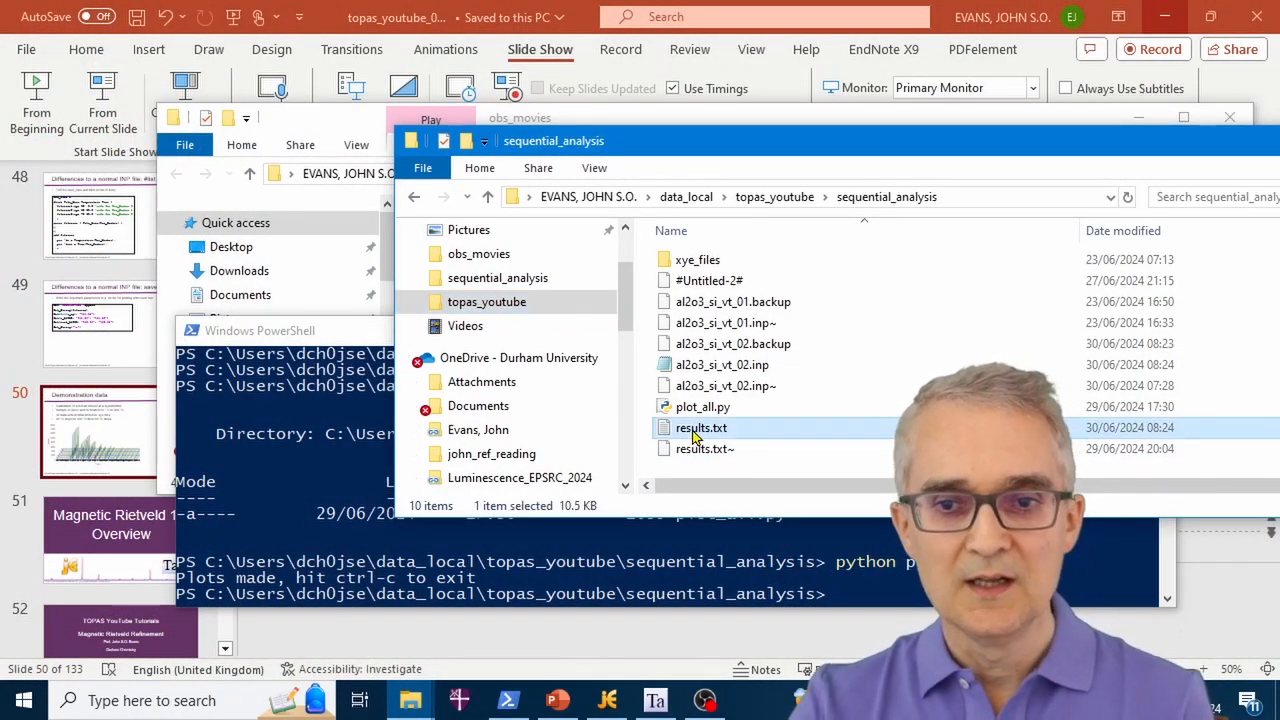
pyautogui.rightClick(693, 437)
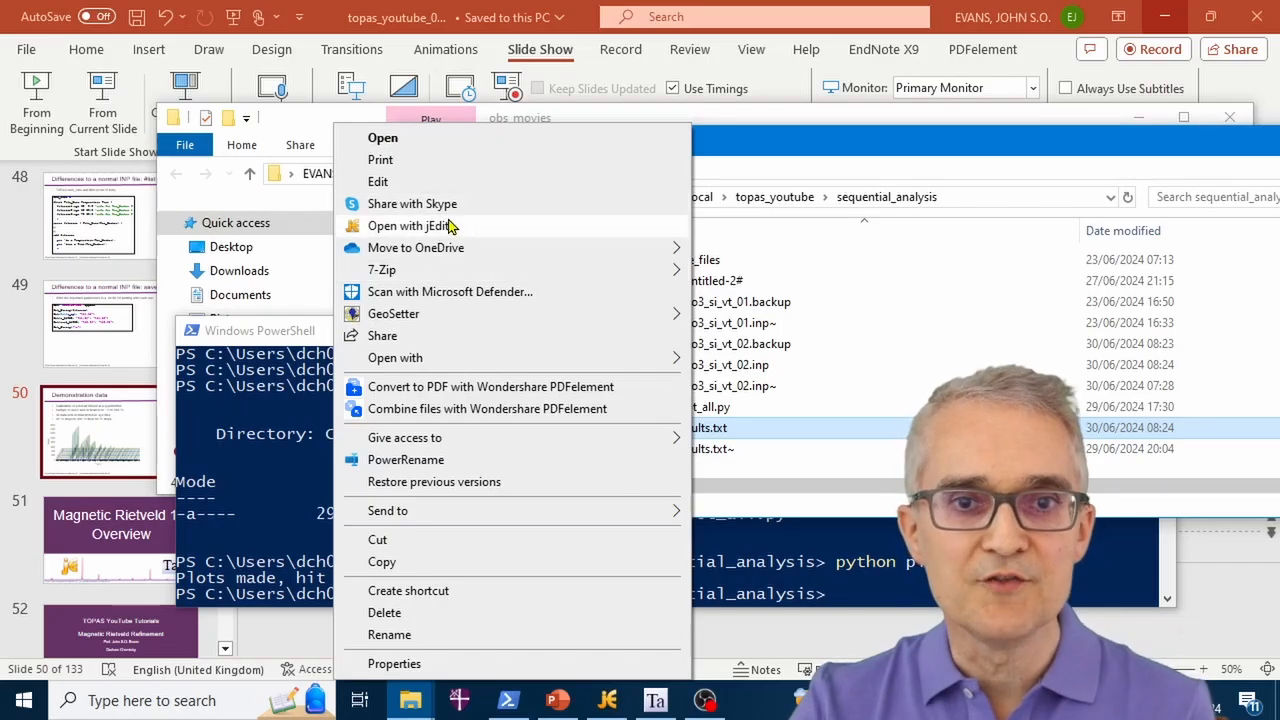
pyautogui.click(449, 226)
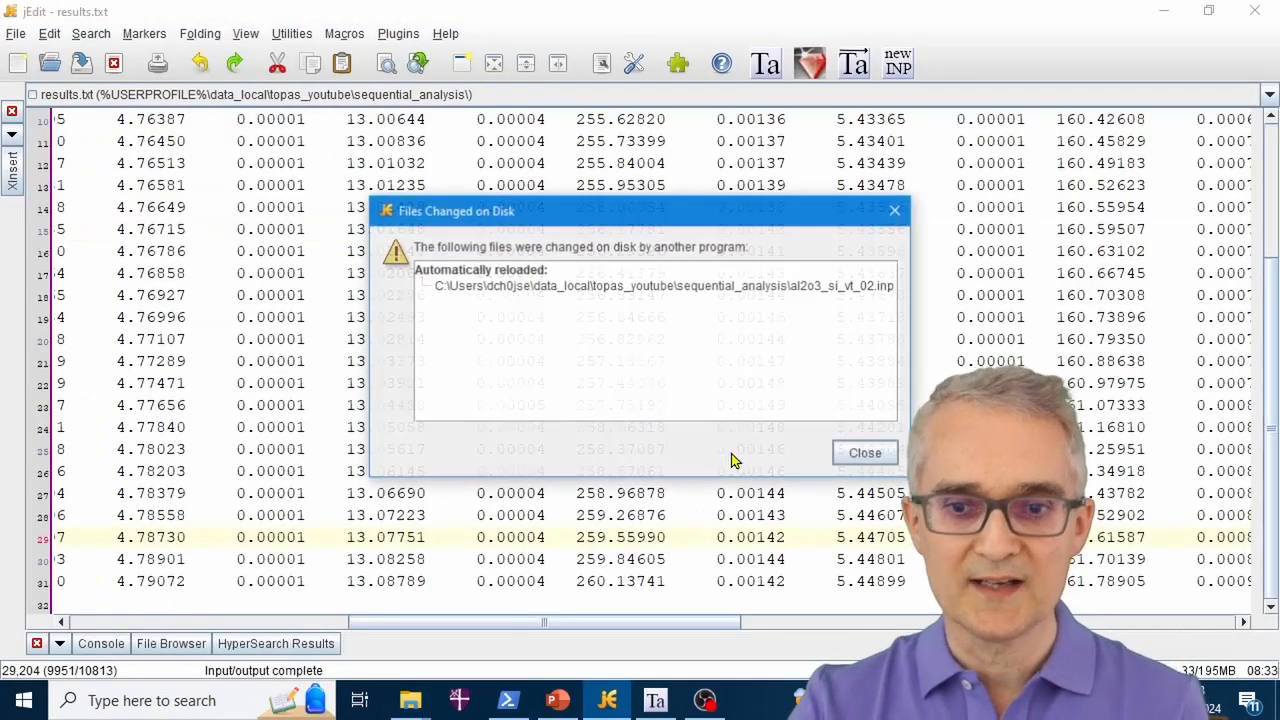
pyautogui.click(860, 456)
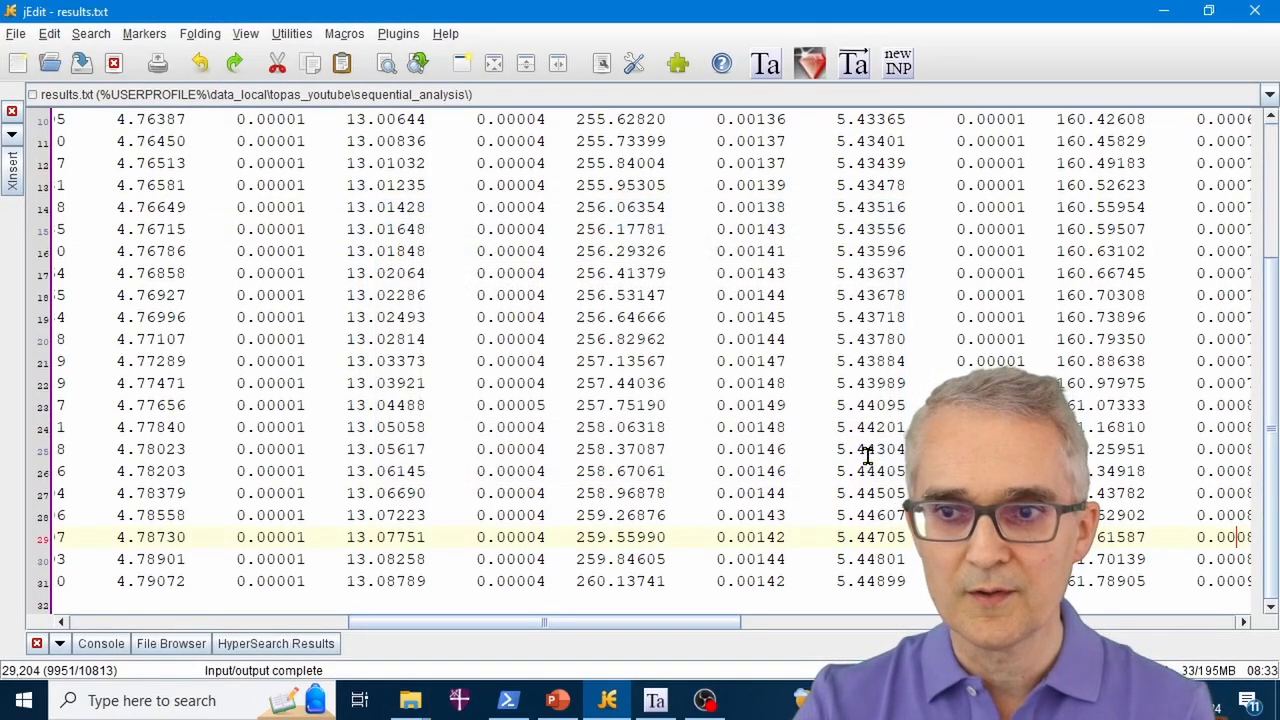
# Examine the header row of results.txt and the first run's number, filename, temperature, Rwp, GoF and a_Al2O3 values
pyautogui.moveTo(645, 622); pyautogui.dragTo(360, 630)
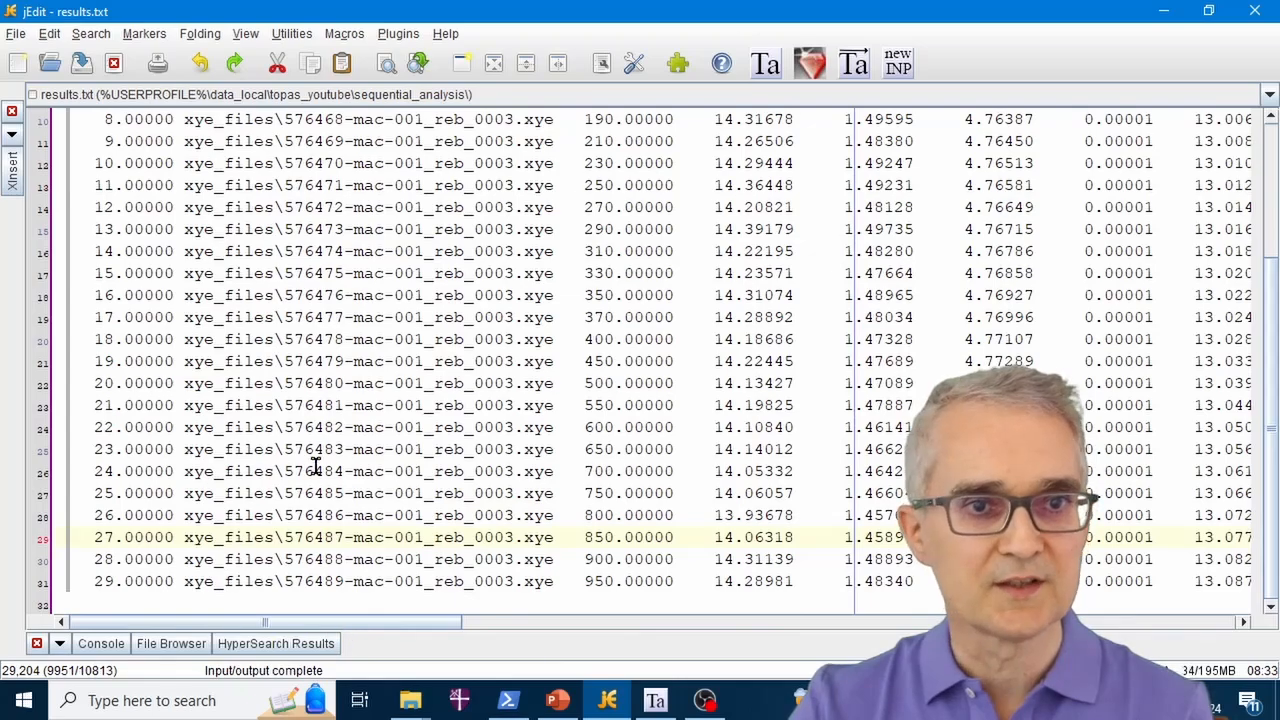
pyautogui.scroll(3, 316, 440)
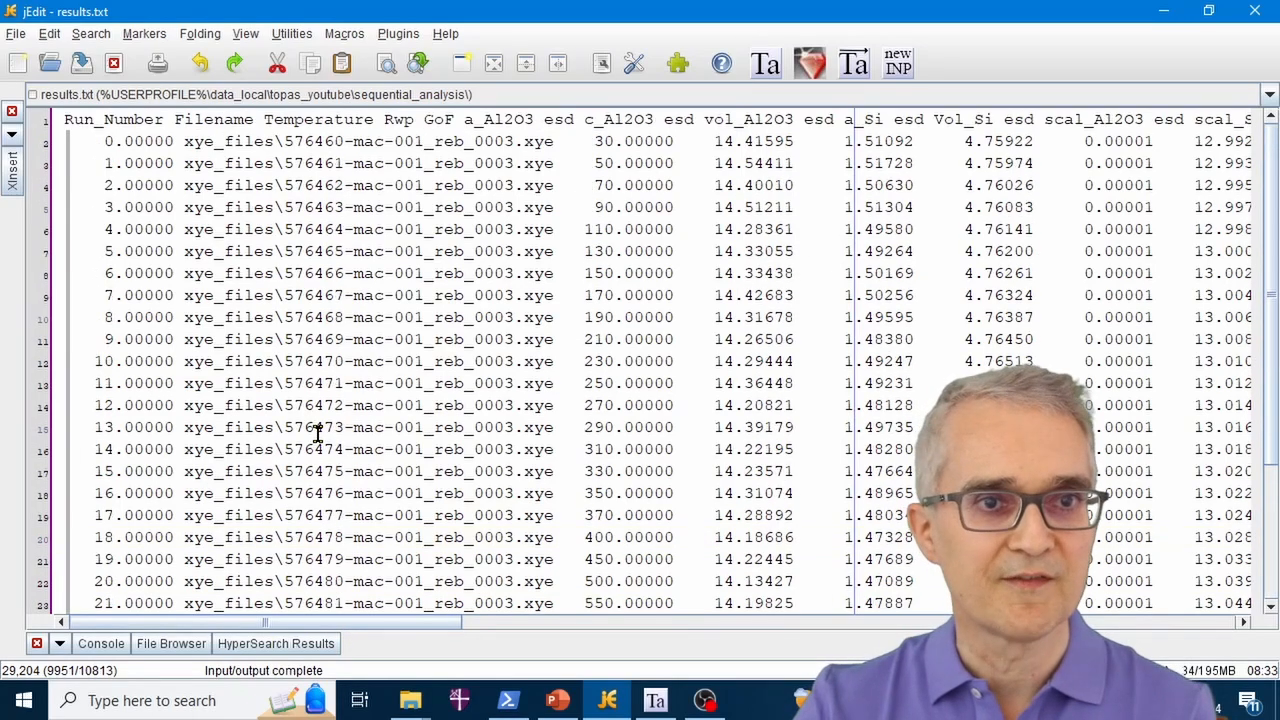
pyautogui.click(55, 120)
pyautogui.moveTo(53, 121); pyautogui.dragTo(55, 138)
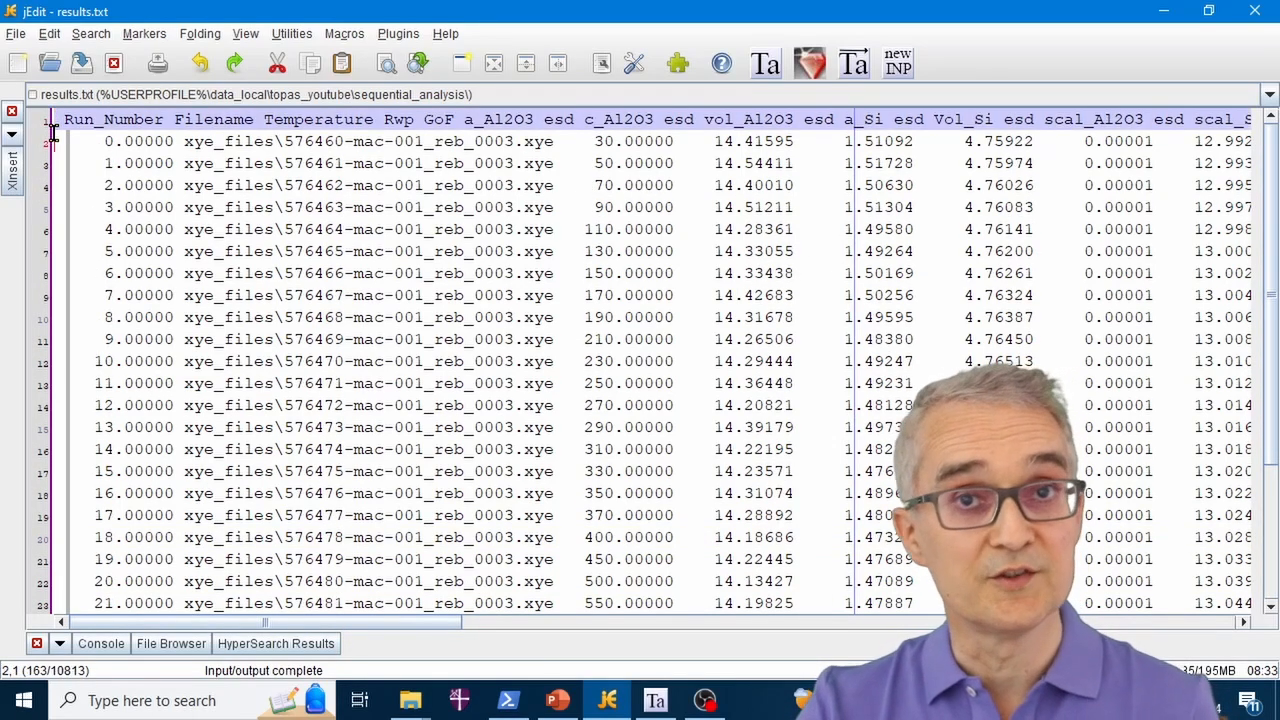
pyautogui.click(153, 229)
pyautogui.moveTo(104, 141); pyautogui.dragTo(304, 141)
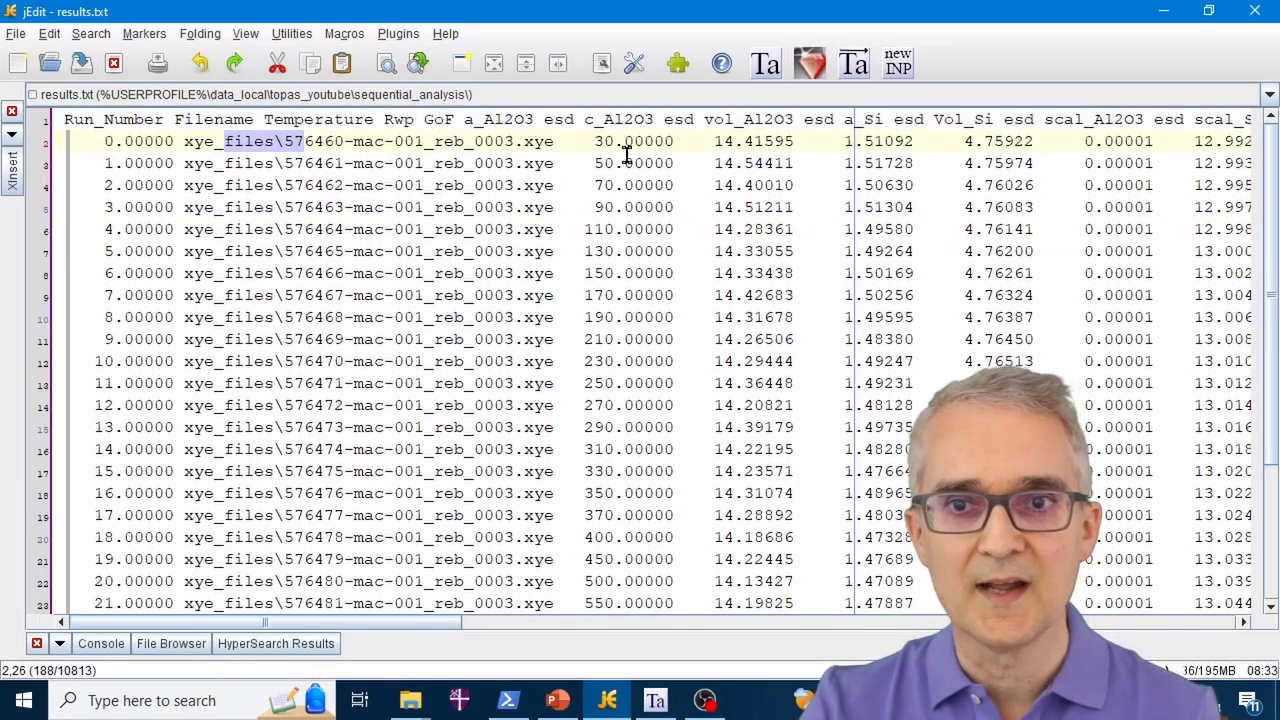
pyautogui.moveTo(595, 141); pyautogui.dragTo(645, 142)
pyautogui.moveTo(764, 141); pyautogui.dragTo(1004, 141)
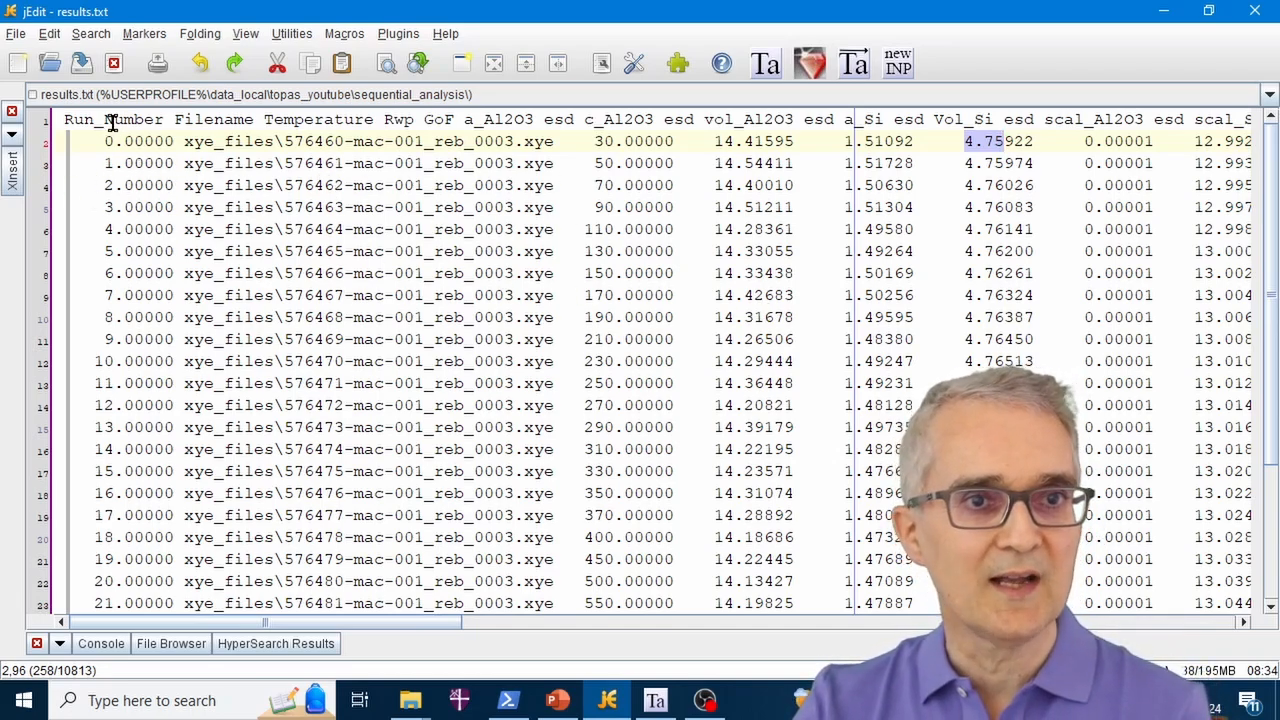
# Run the "spaces multiple to single" macro on the whole of results.txt to collapse its repeated spaces
pyautogui.moveTo(63, 120); pyautogui.dragTo(165, 120)
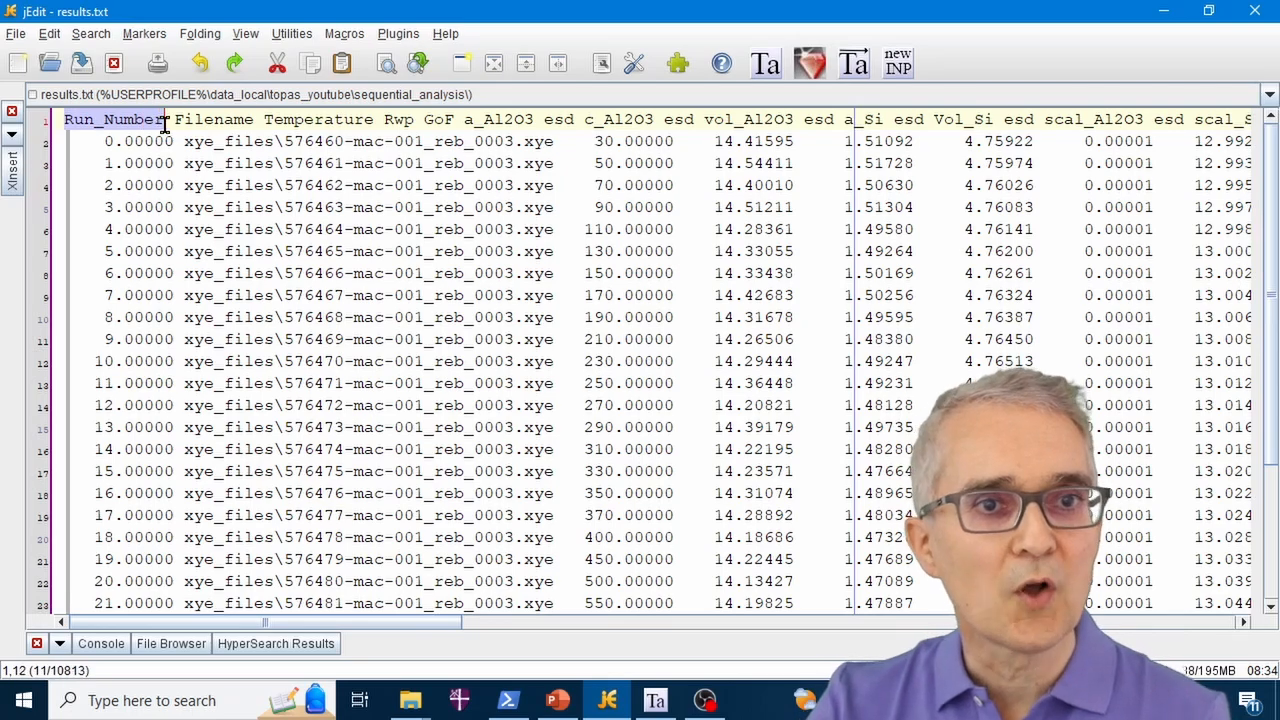
pyautogui.click(354, 185)
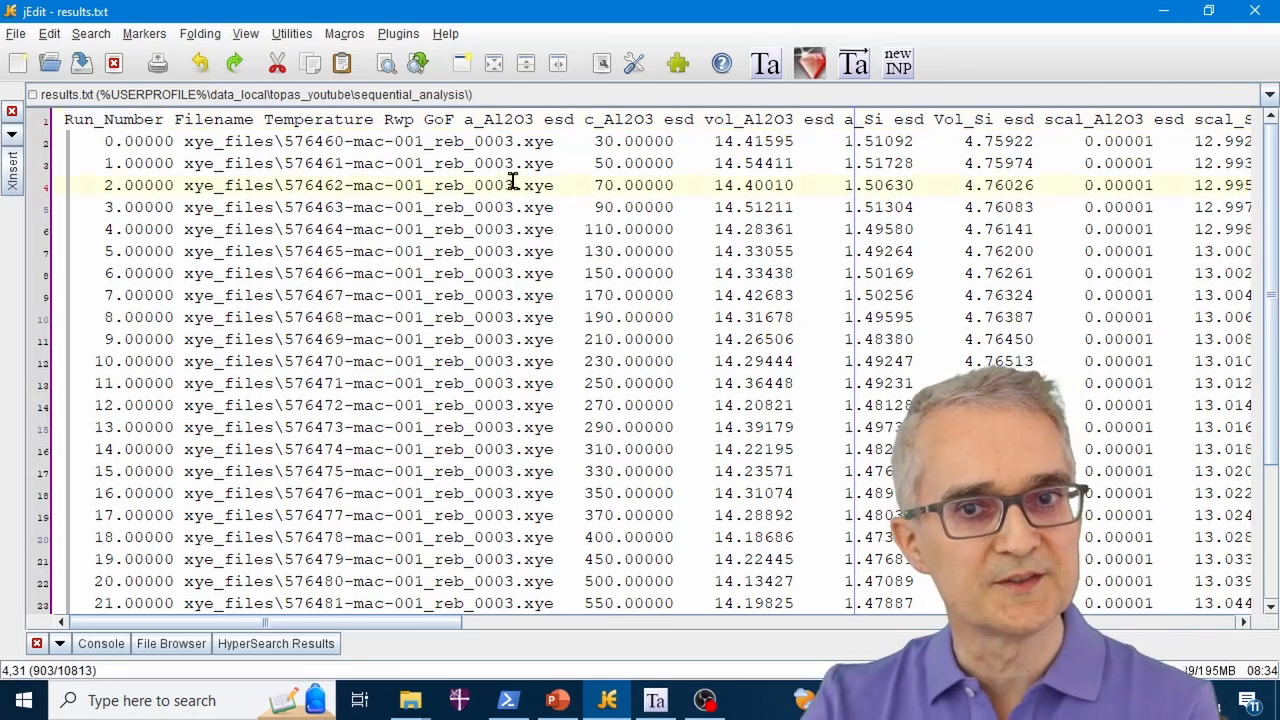
pyautogui.click(562, 229)
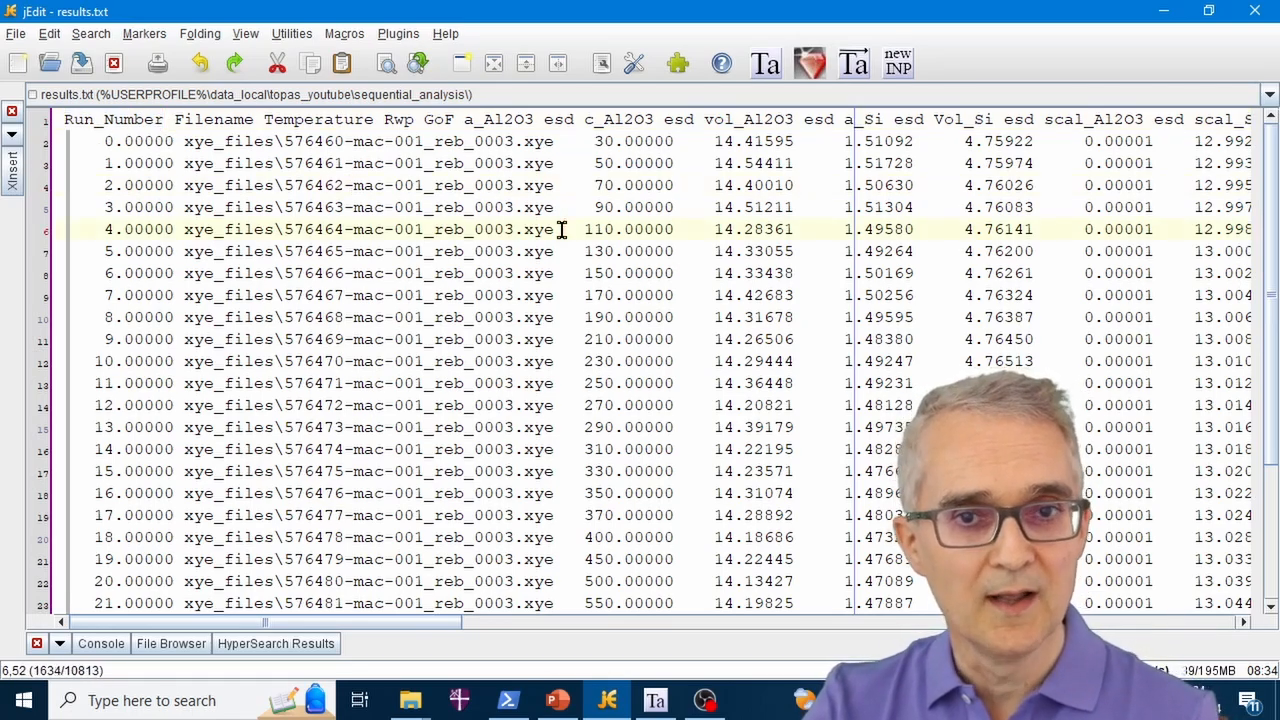
pyautogui.click(493, 266)
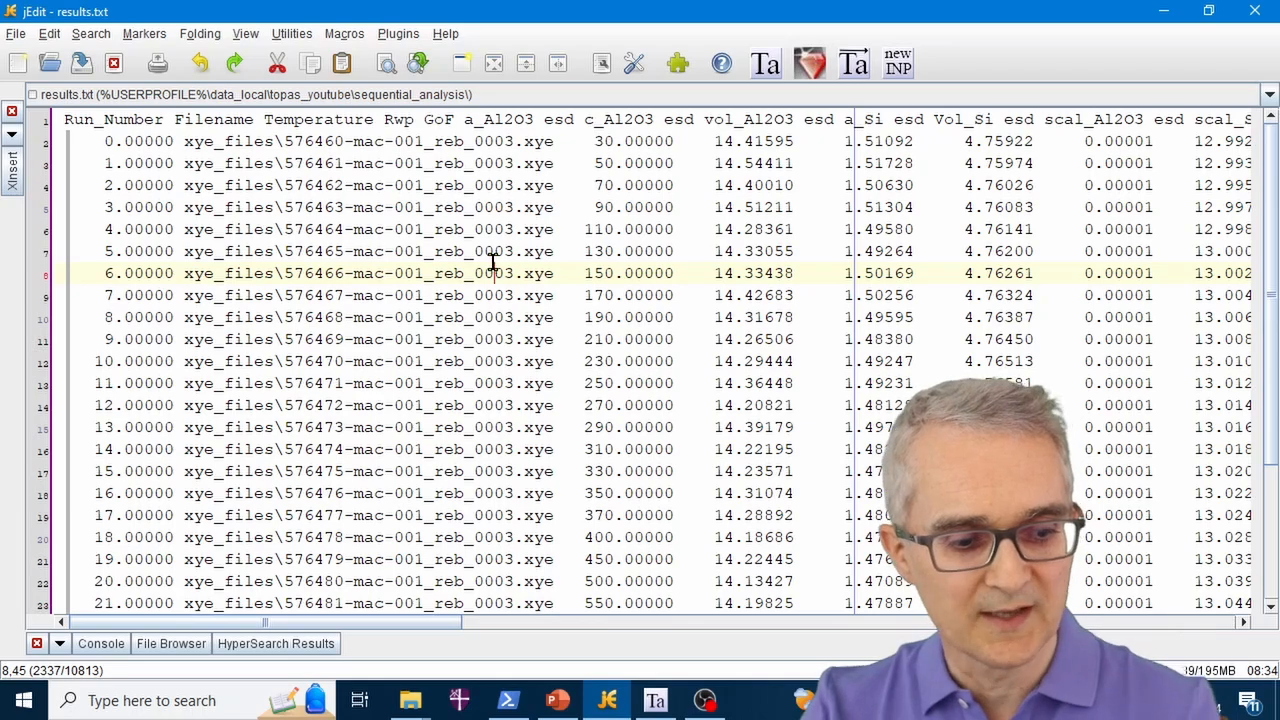
pyautogui.hotkey('ctrl', 'a')
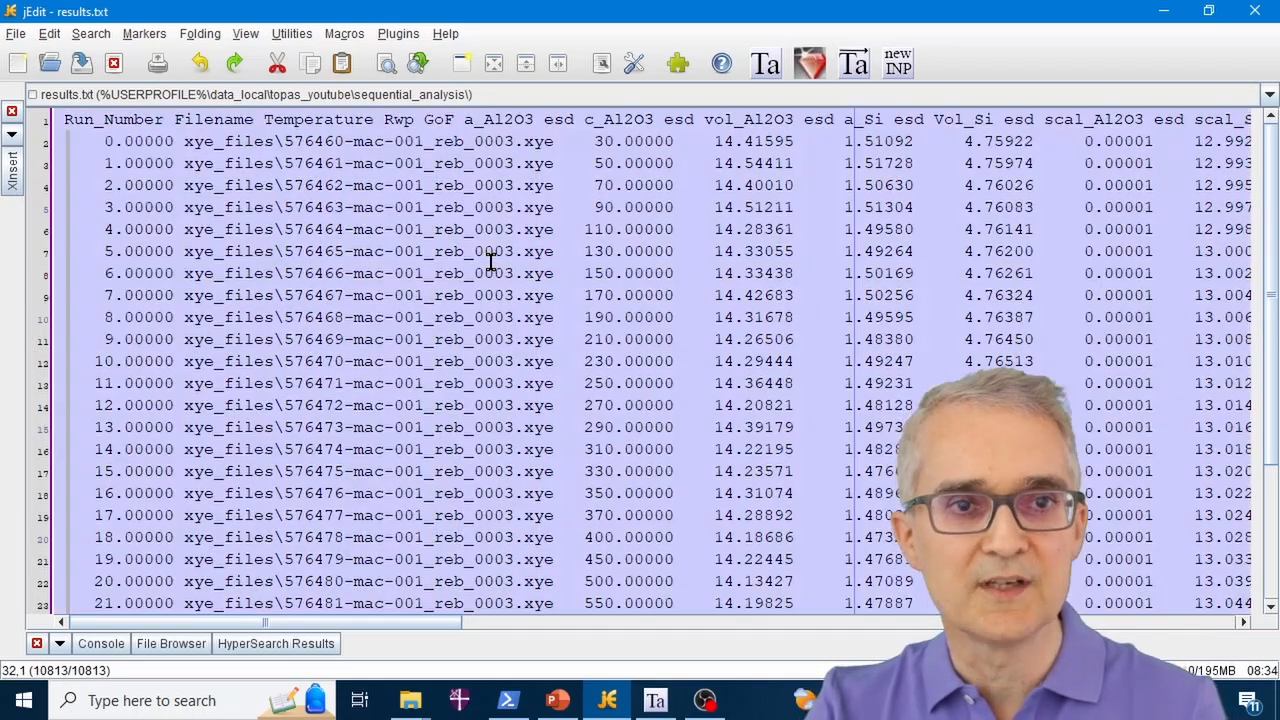
pyautogui.click(342, 34)
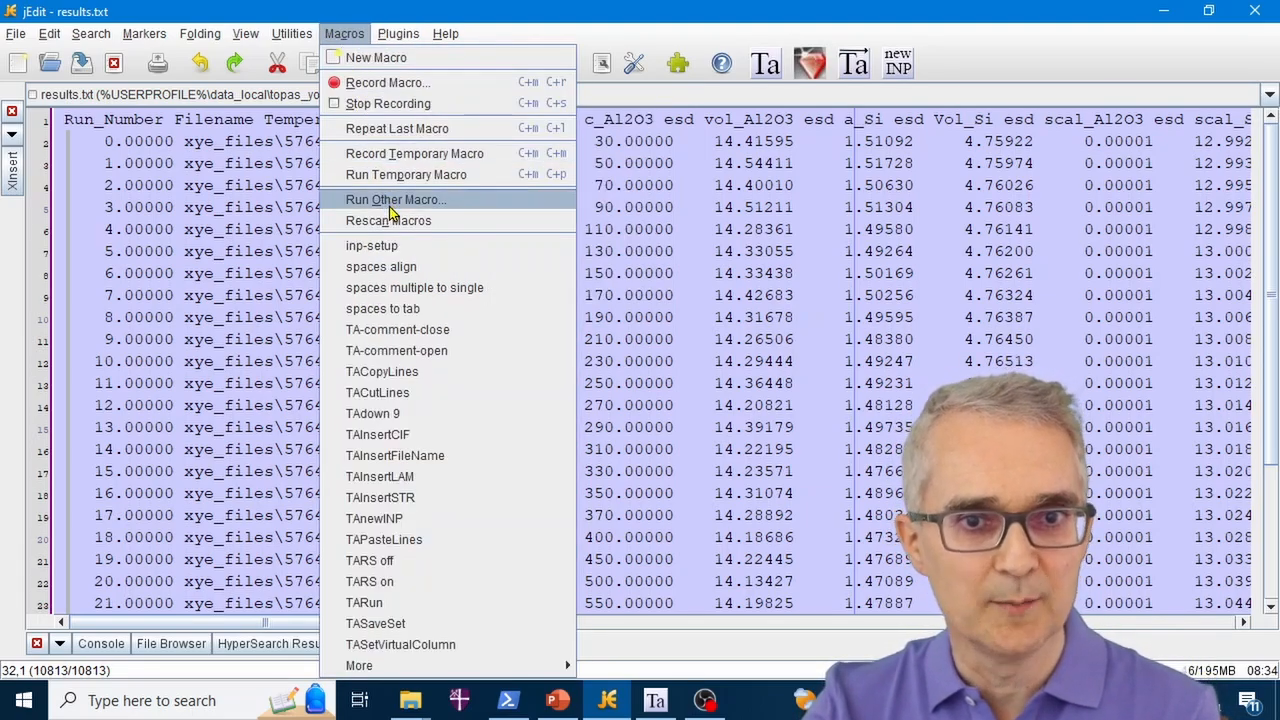
pyautogui.click(401, 288)
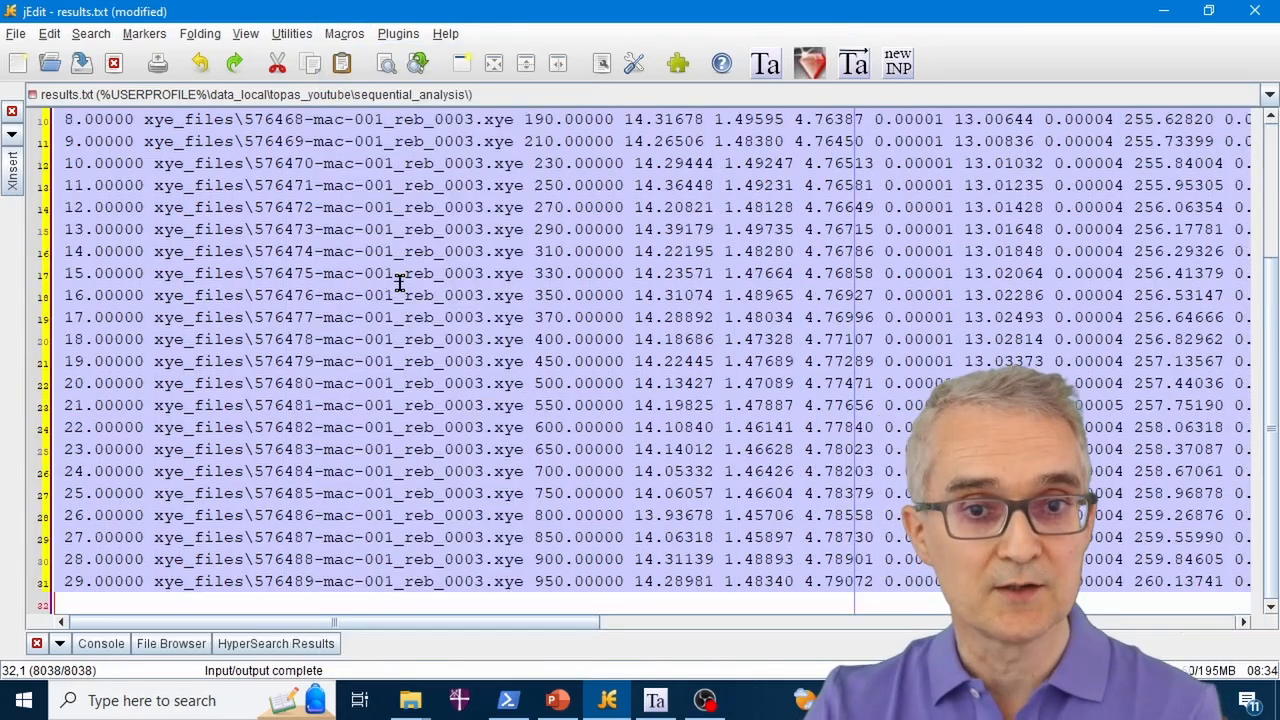
pyautogui.scroll(3, 457, 277)
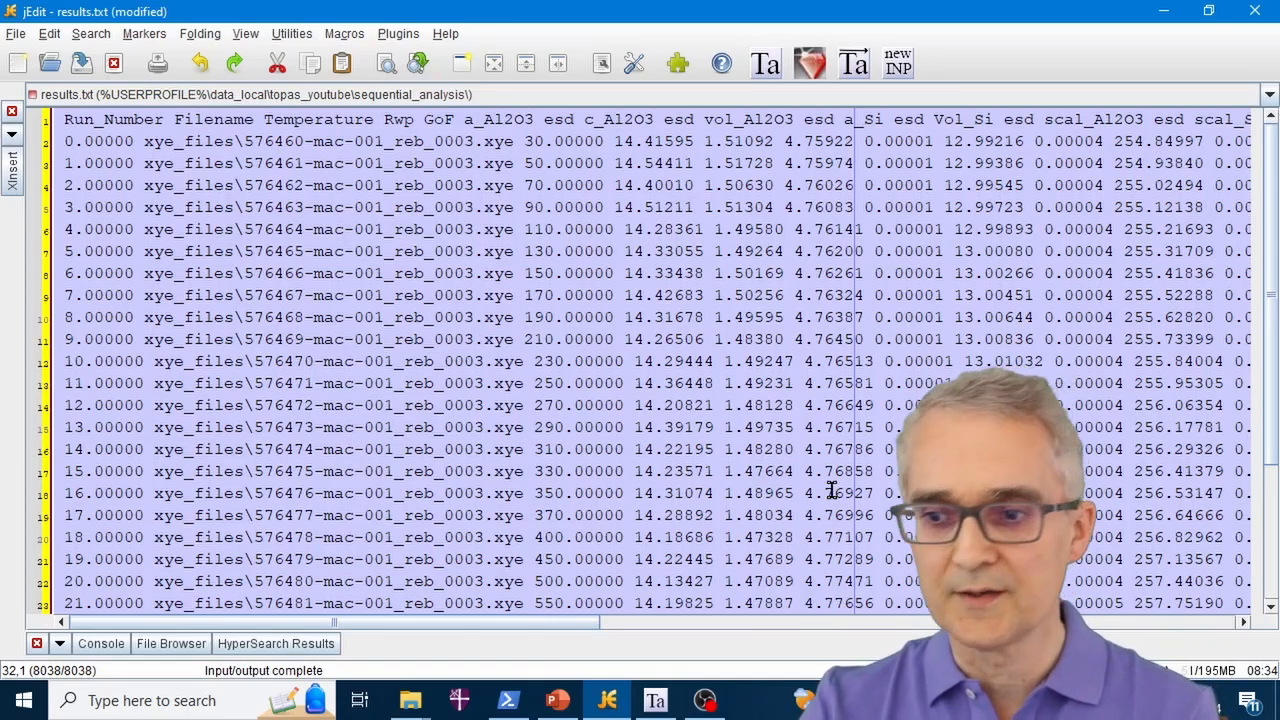
# Run the "spaces align" macro on the whole of results.txt so the values line up under their column headers
pyautogui.click(1125, 700)
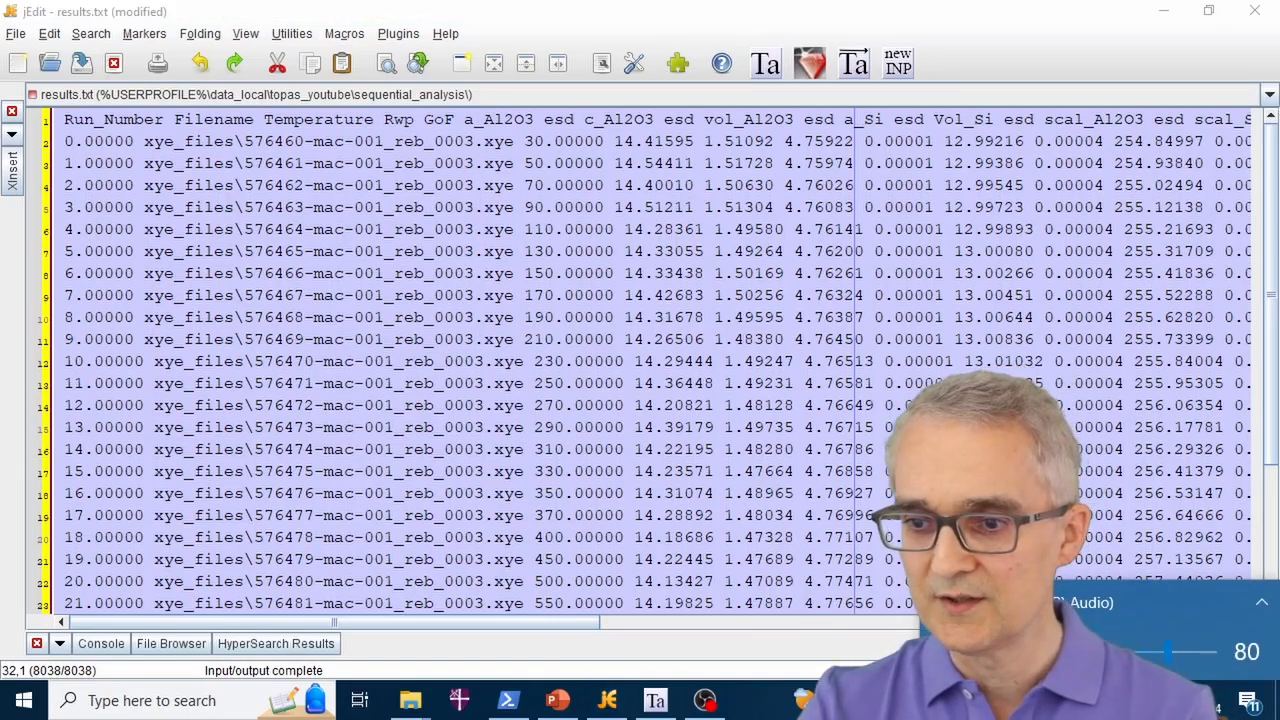
pyautogui.click(578, 380)
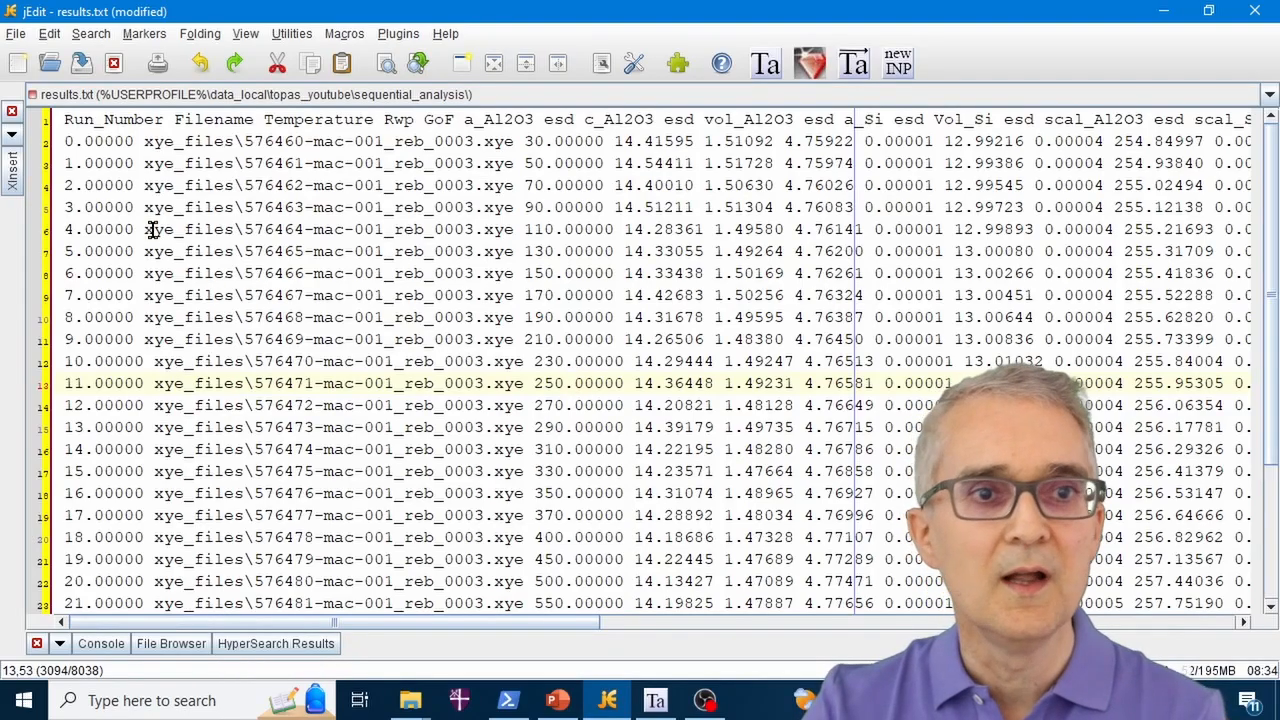
pyautogui.hotkey('ctrl', 'a')
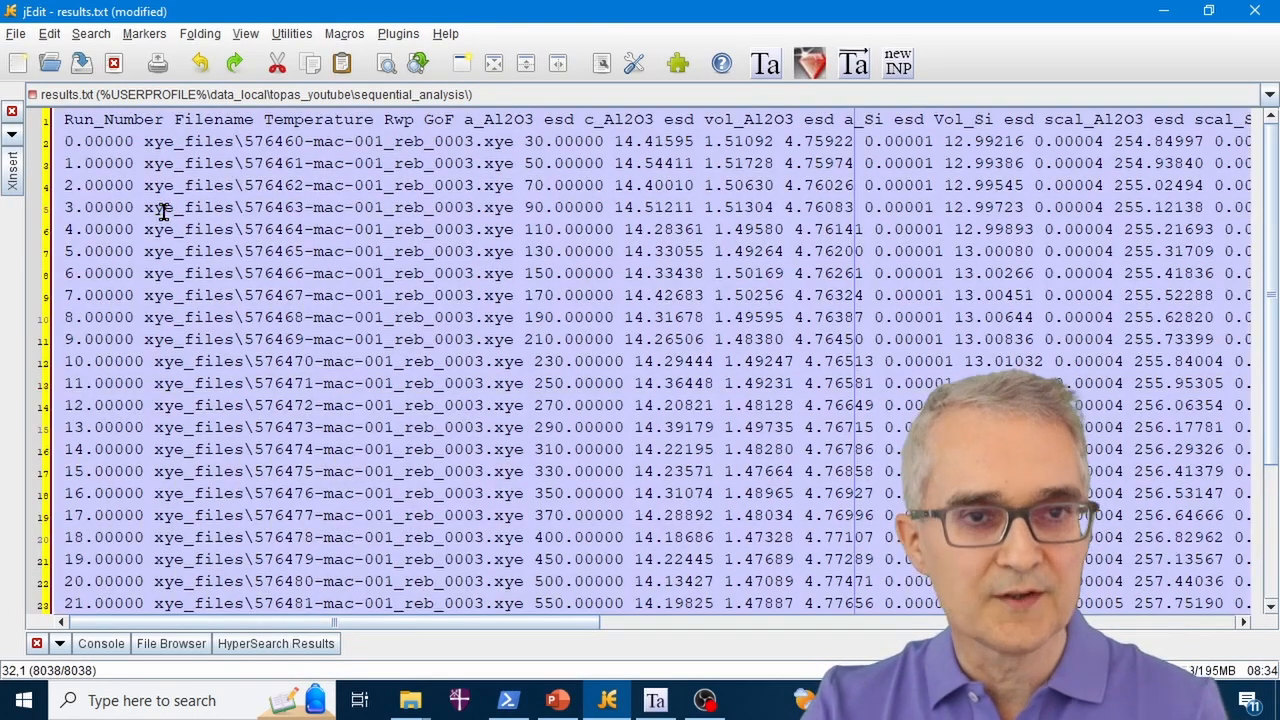
pyautogui.click(358, 40)
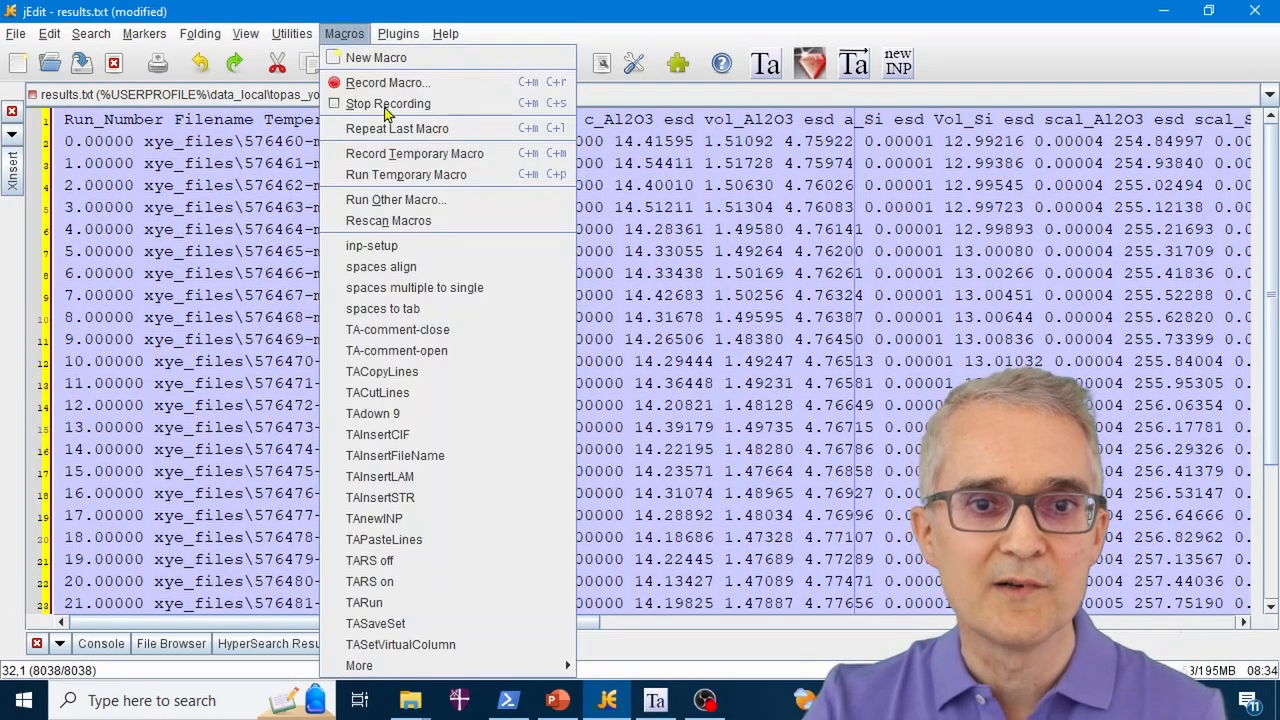
pyautogui.click(426, 262)
pyautogui.scroll(3, 426, 262)
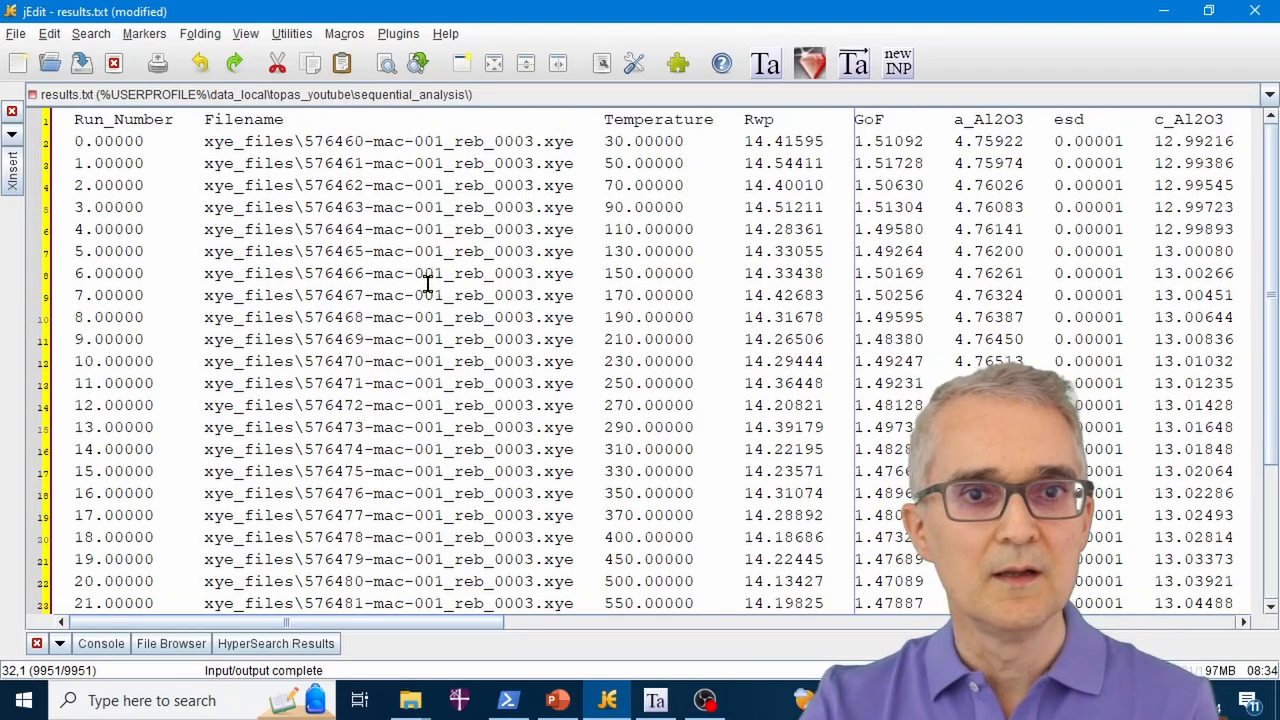
# Review the aligned results.txt columns from Run_Number across to bval_Si and save the file
pyautogui.click(99, 120)
pyautogui.click(262, 146)
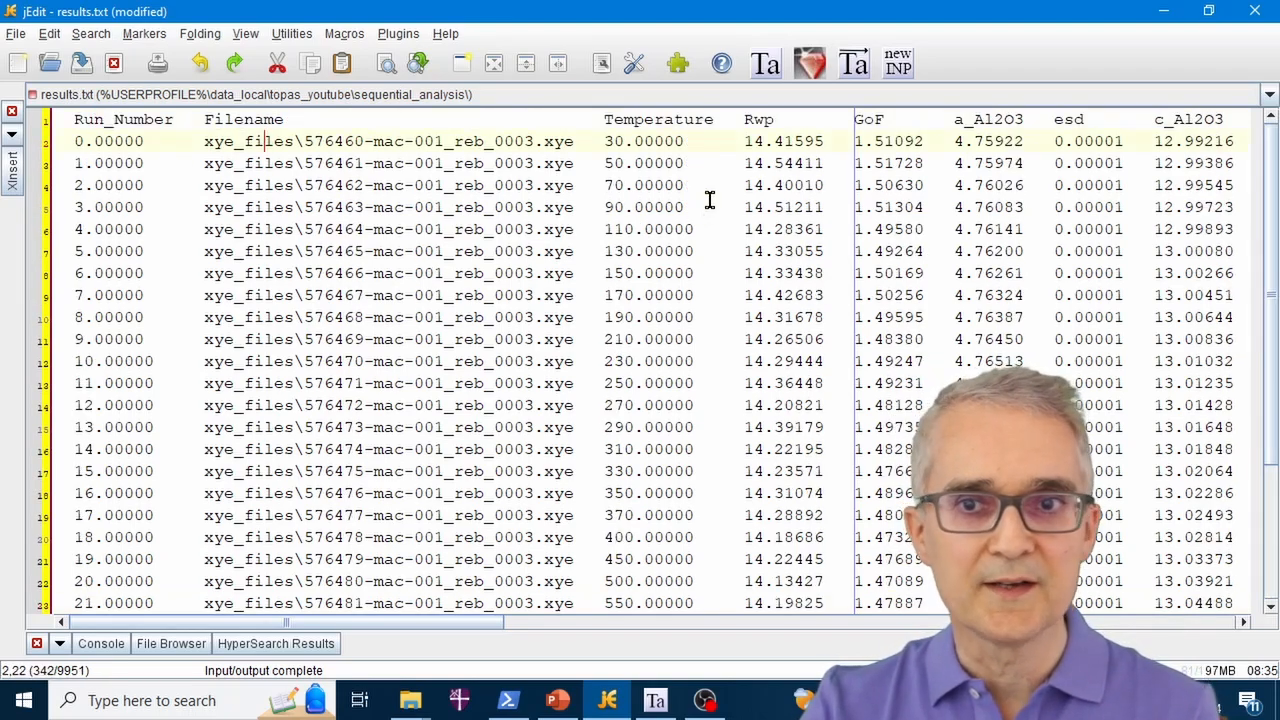
pyautogui.click(662, 204)
pyautogui.click(804, 203)
pyautogui.click(885, 203)
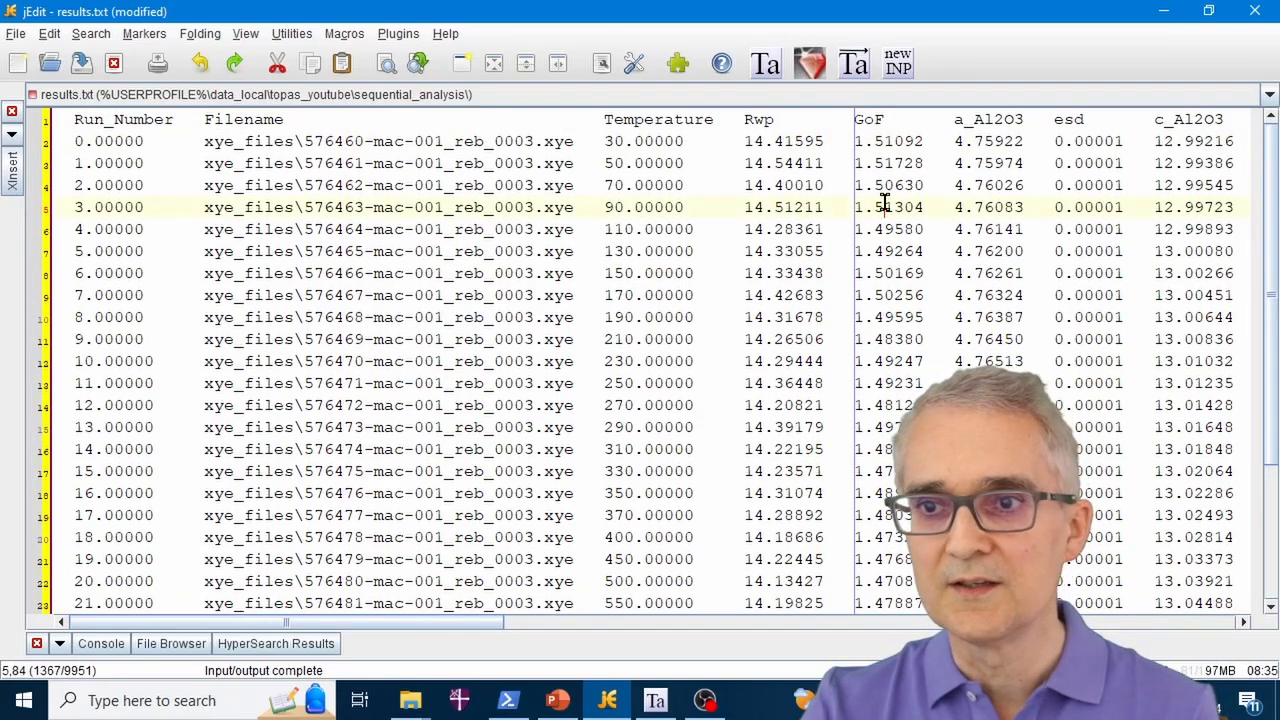
pyautogui.click(982, 206)
pyautogui.moveTo(350, 627); pyautogui.dragTo(958, 627)
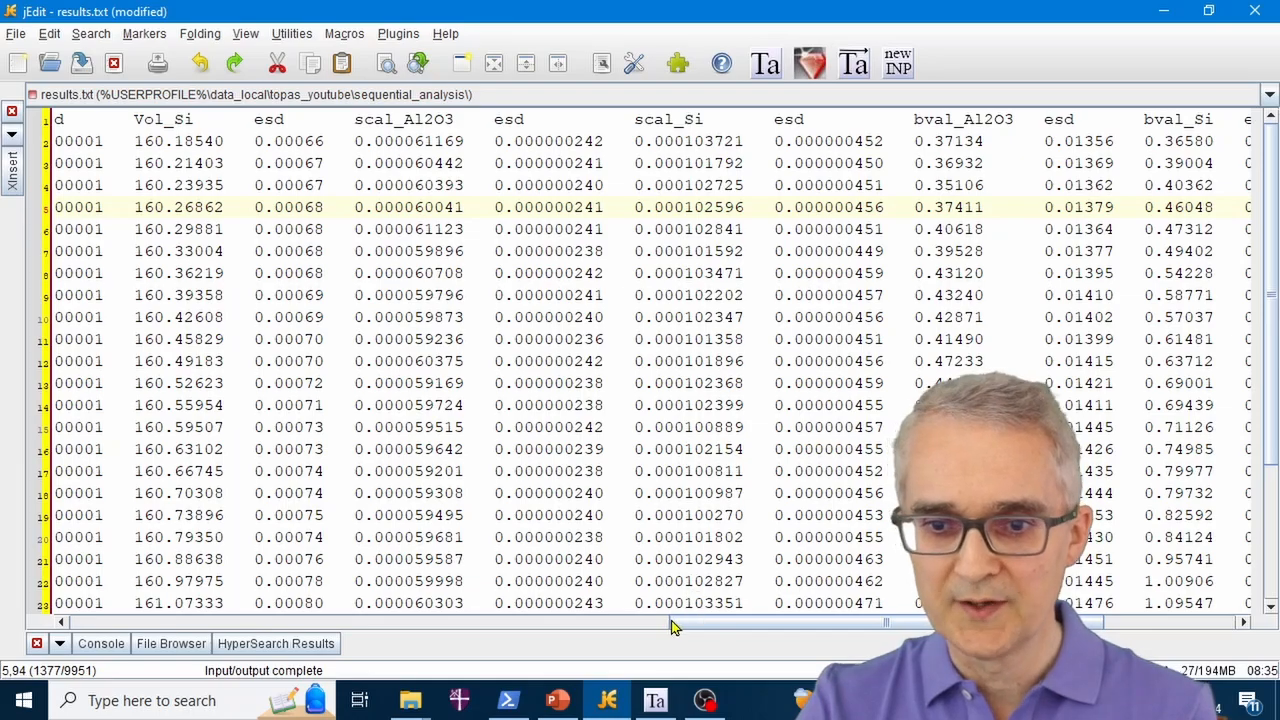
pyautogui.moveTo(702, 627); pyautogui.dragTo(133, 605)
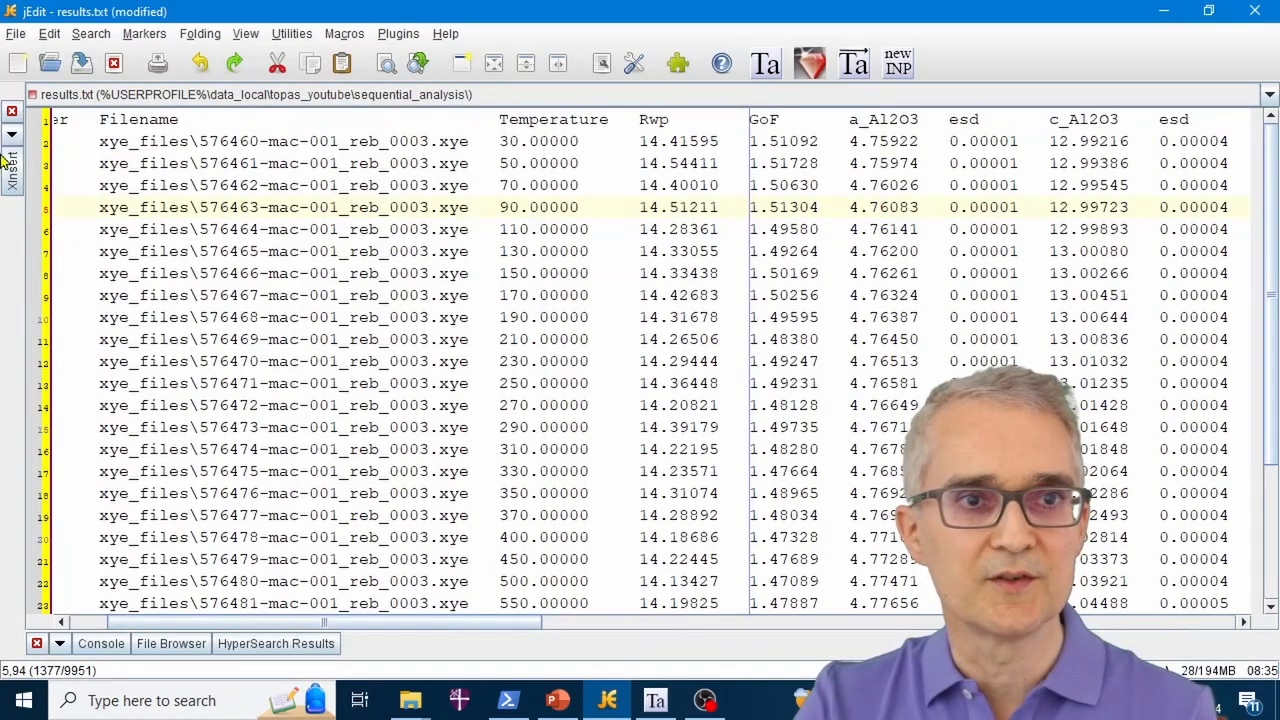
pyautogui.click(84, 65)
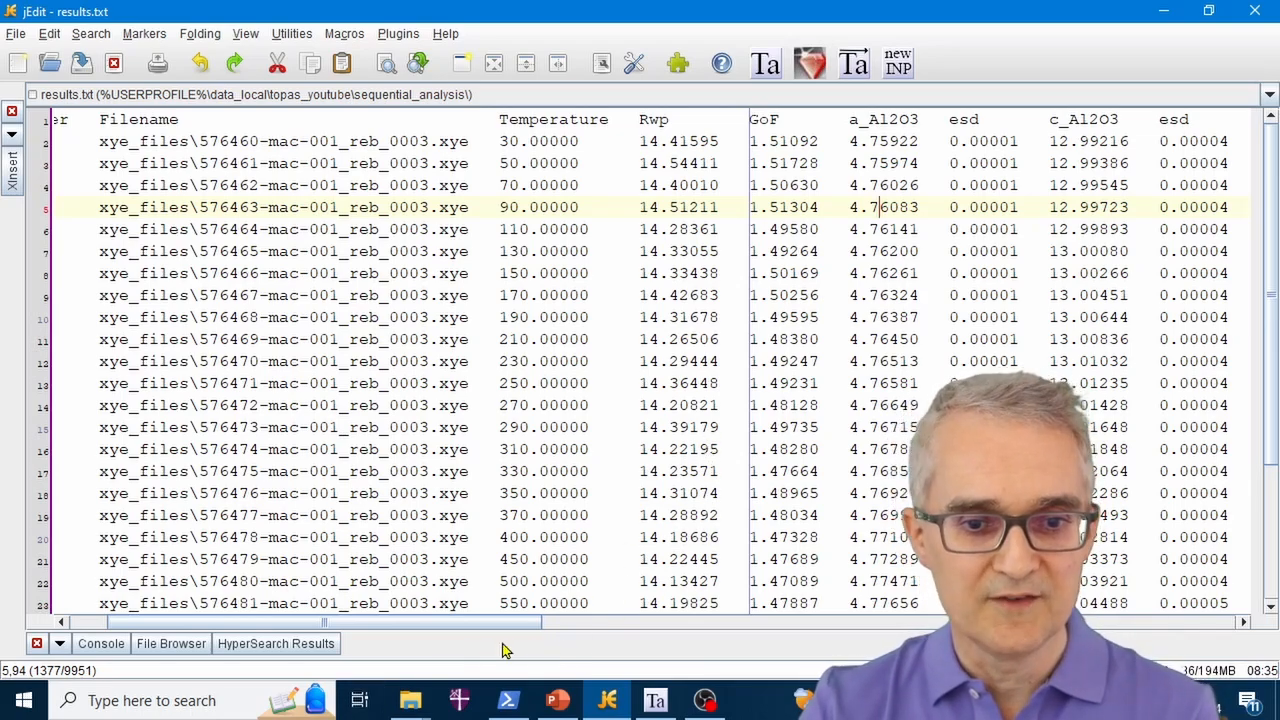
# Switch to the sequential_analysis folder in File Explorer and open plot_all.py in jEdit
pyautogui.moveTo(410, 705)
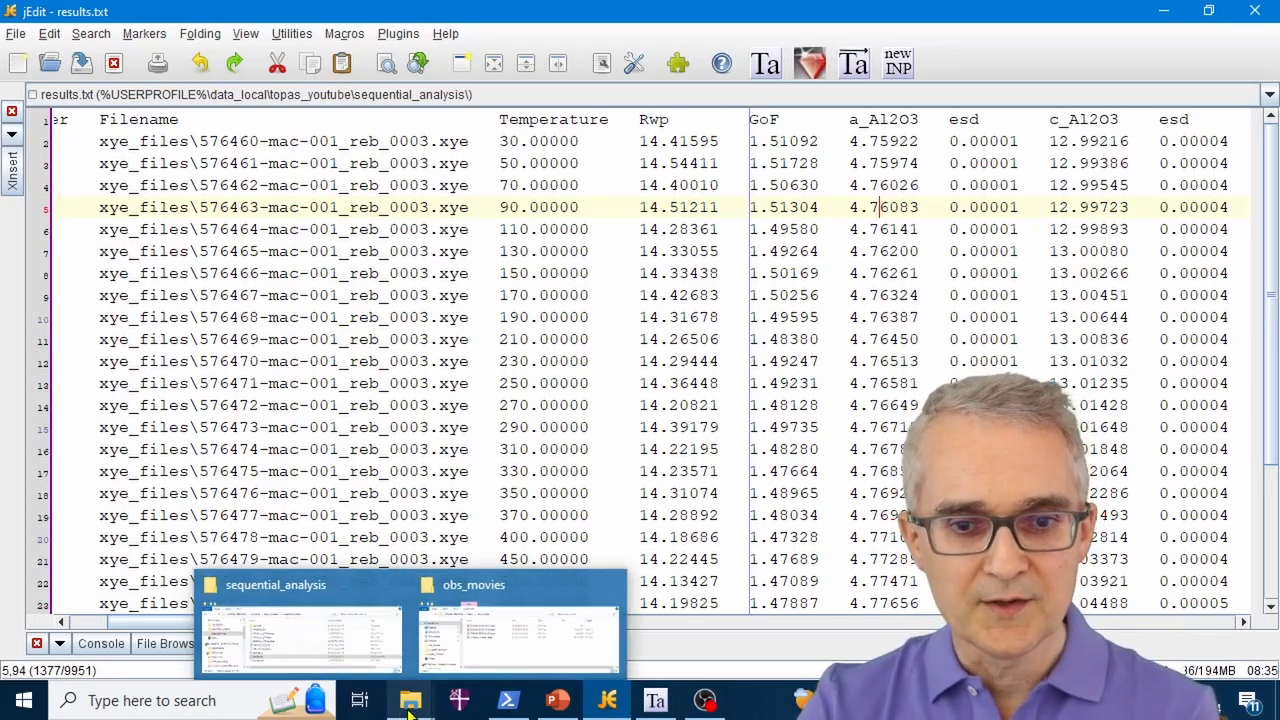
pyautogui.moveTo(517, 643)
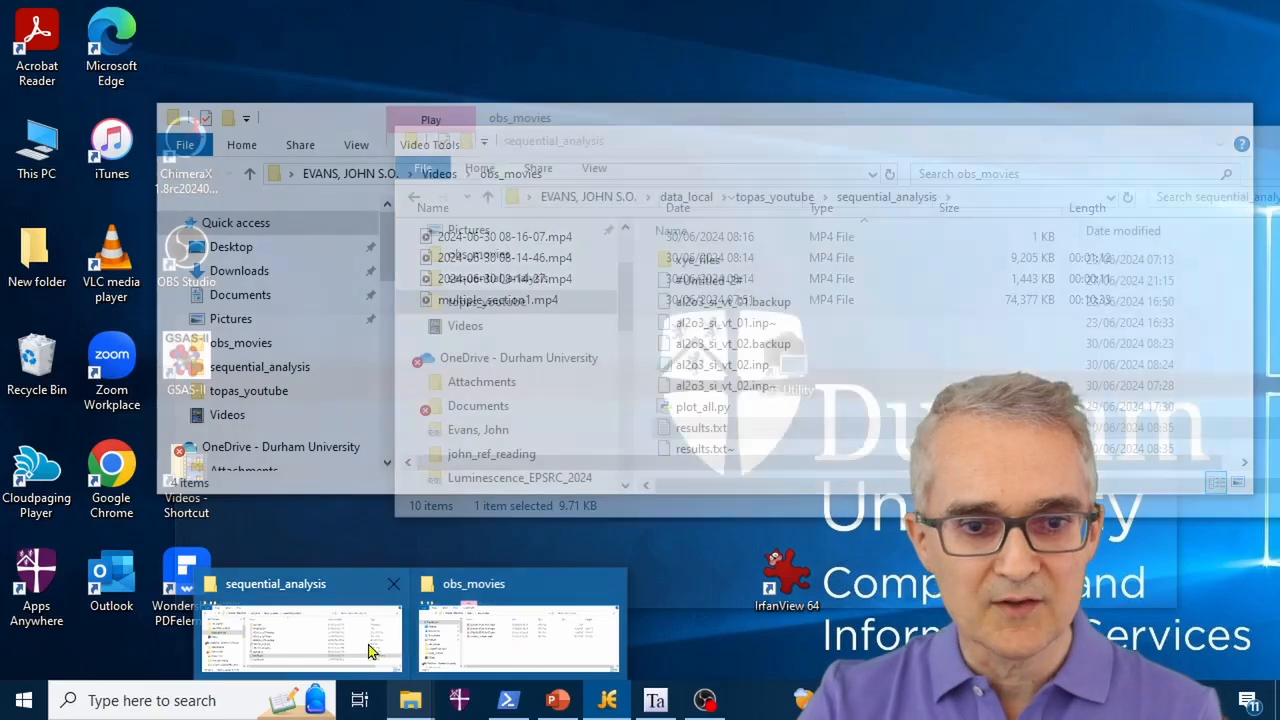
pyautogui.click(300, 636)
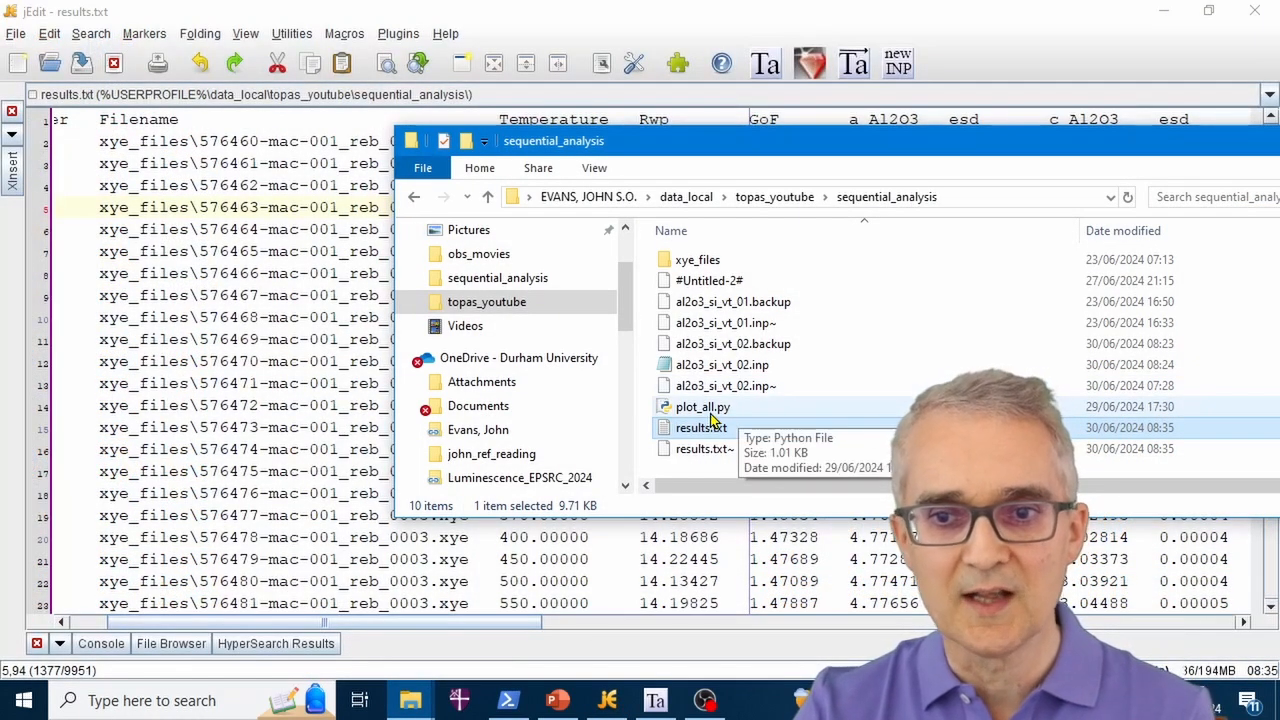
pyautogui.moveTo(705, 407); pyautogui.dragTo(178, 398)
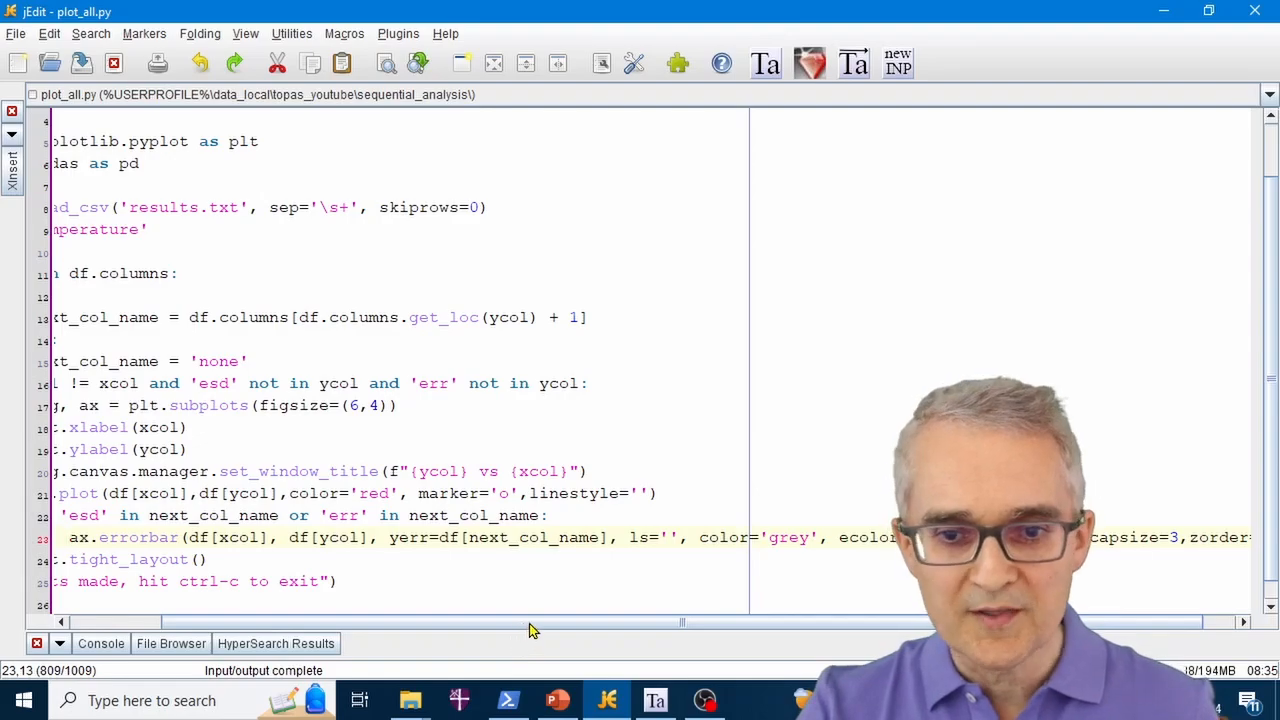
# Examine the overall plot_all.py script and its matplotlib.pyplot and pandas import lines
pyautogui.moveTo(528, 624); pyautogui.dragTo(351, 624)
pyautogui.scroll(1, 325, 471)
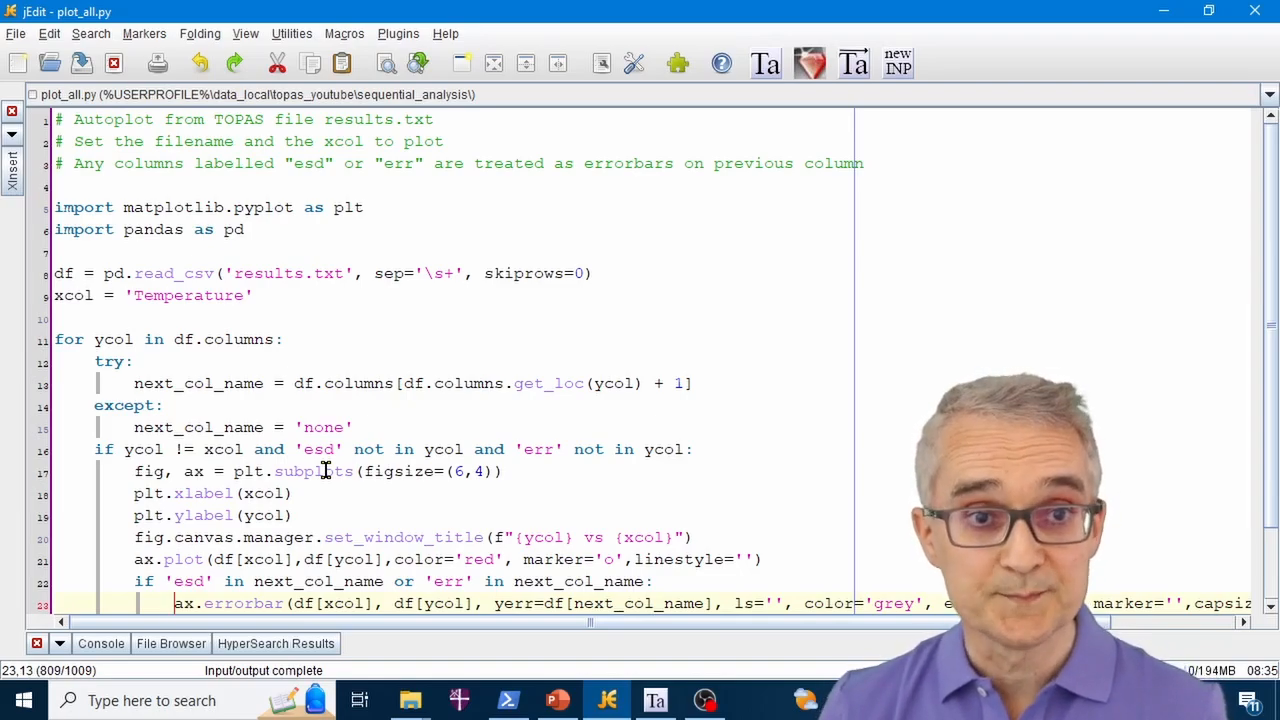
pyautogui.scroll(-1, 389, 399)
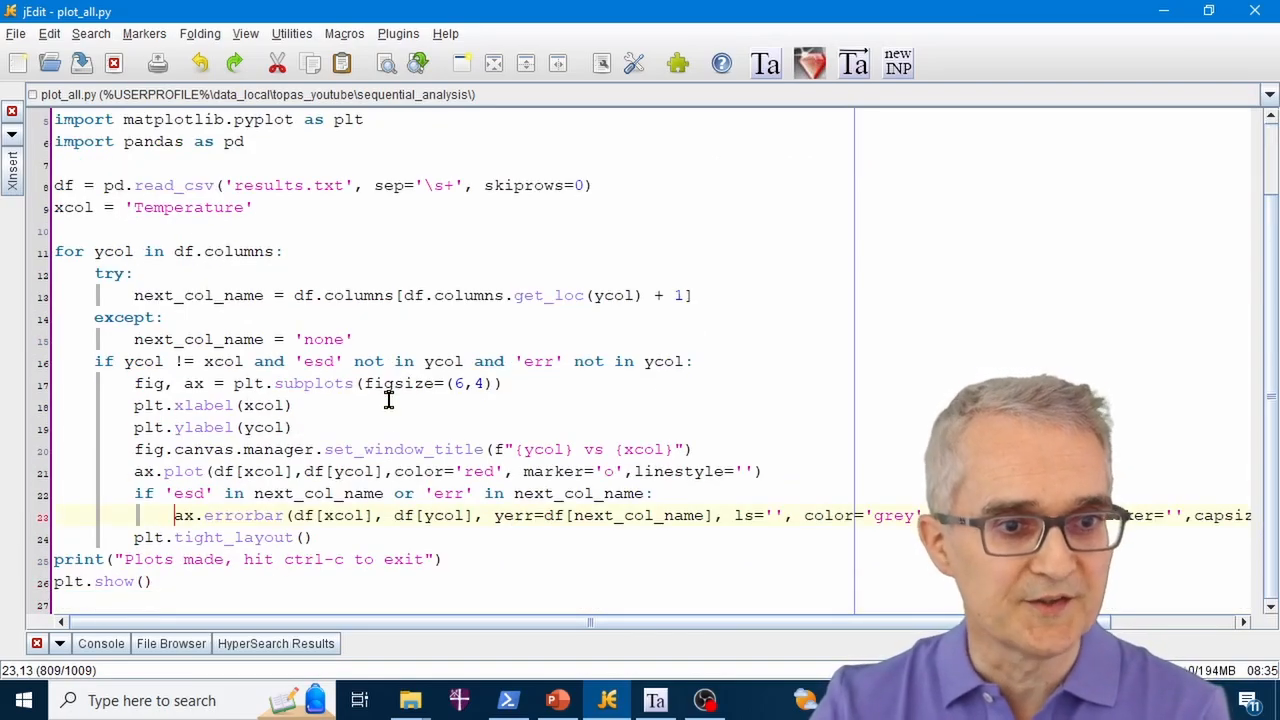
pyautogui.scroll(1, 290, 535)
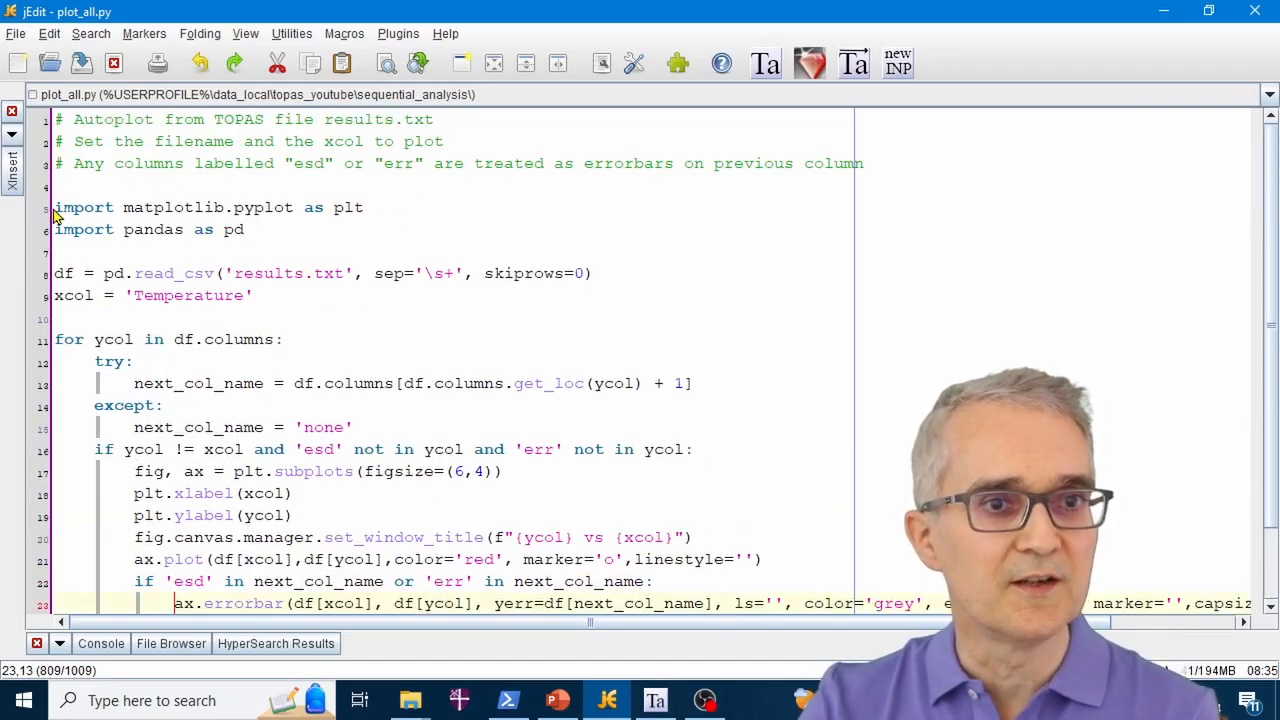
pyautogui.moveTo(54, 210); pyautogui.dragTo(48, 232)
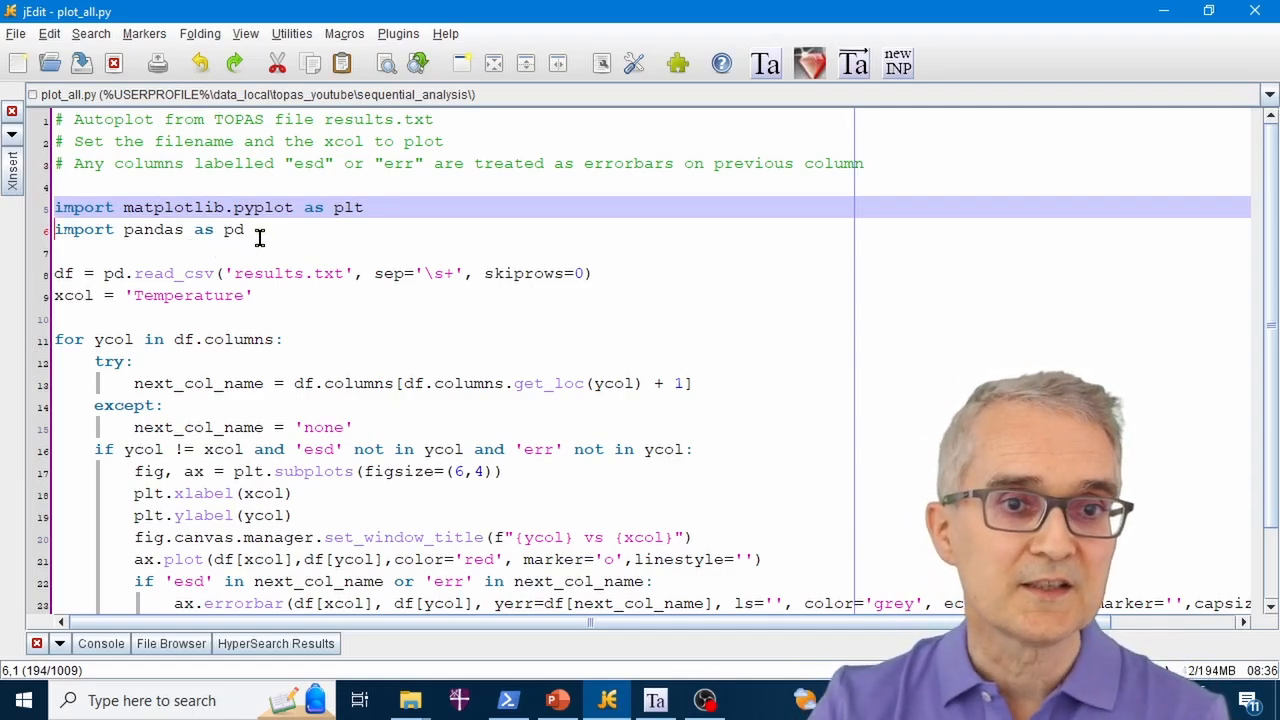
pyautogui.moveTo(252, 232); pyautogui.dragTo(50, 232)
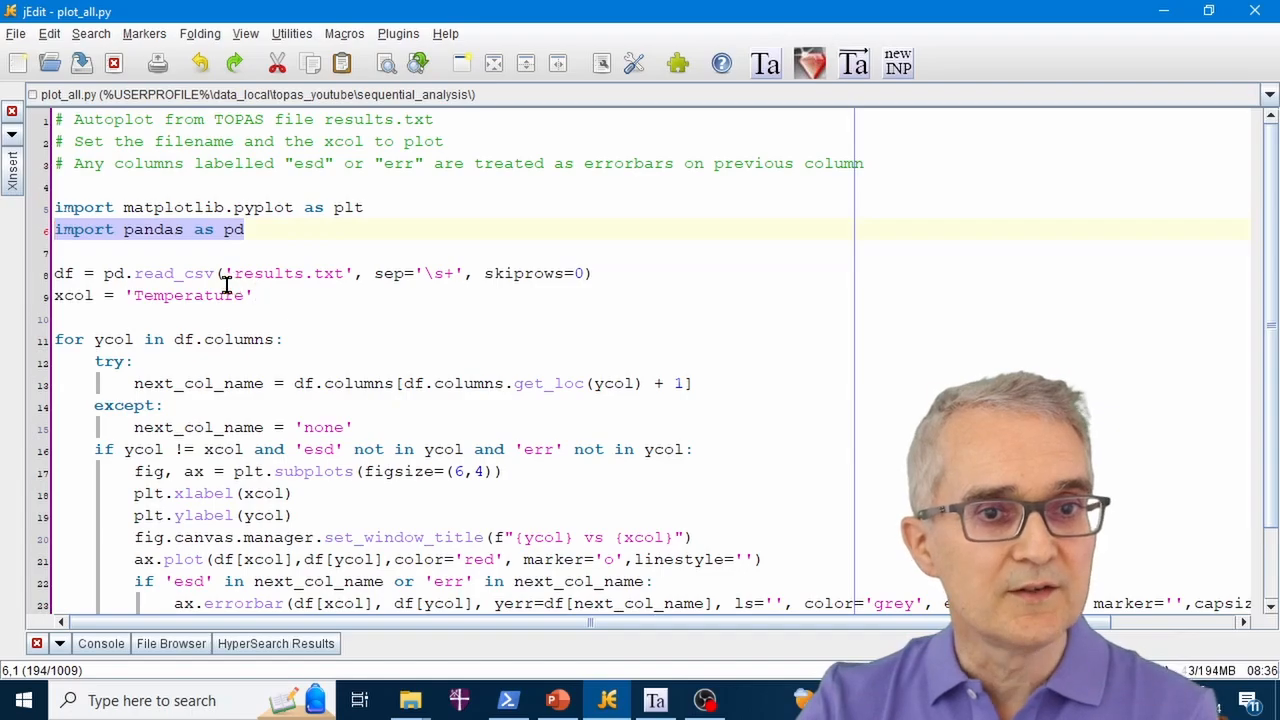
# Examine the read_csv line that loads results.txt into df and the xcol setting of 'Temperature'
pyautogui.moveTo(227, 275); pyautogui.dragTo(354, 277)
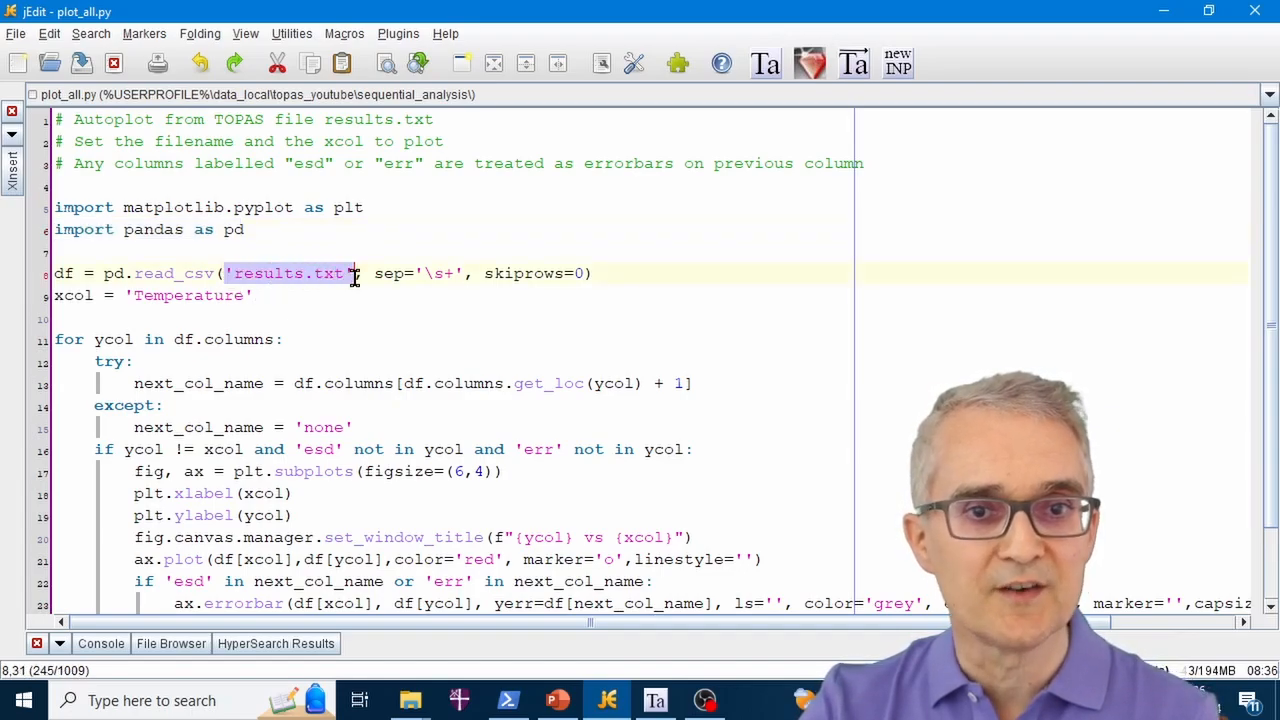
pyautogui.click(56, 277)
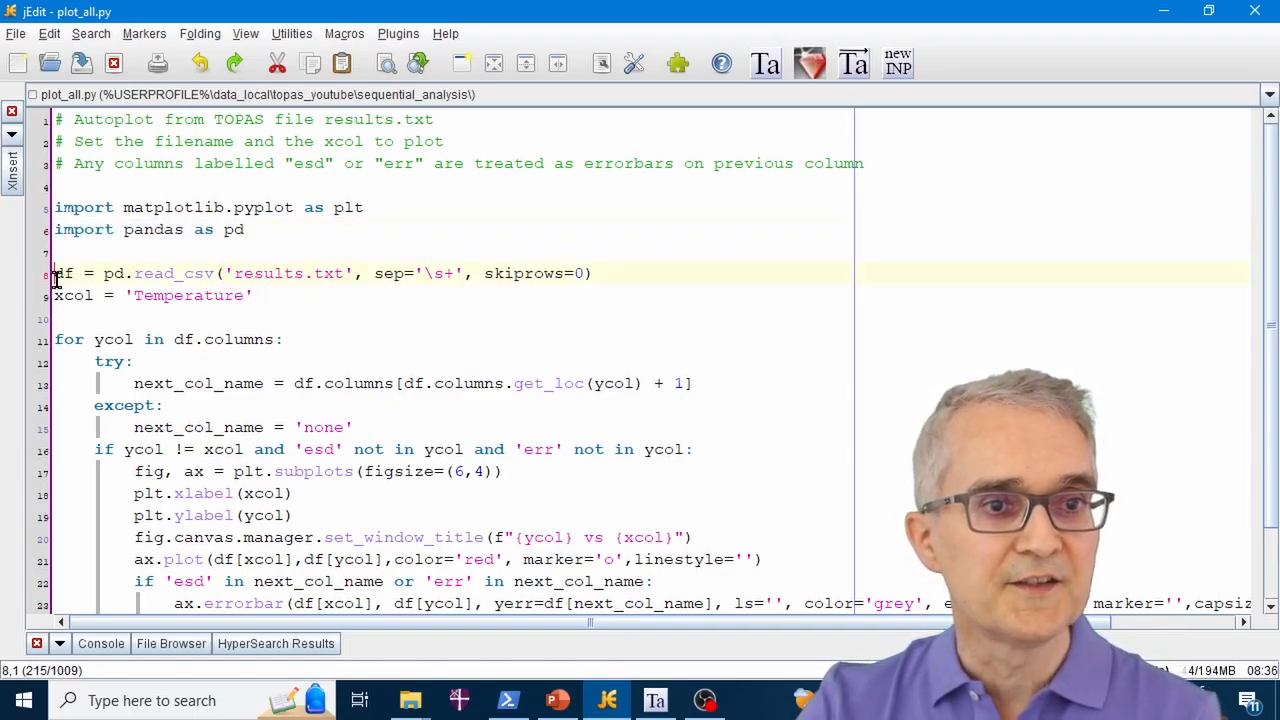
pyautogui.tripleClick(56, 277)
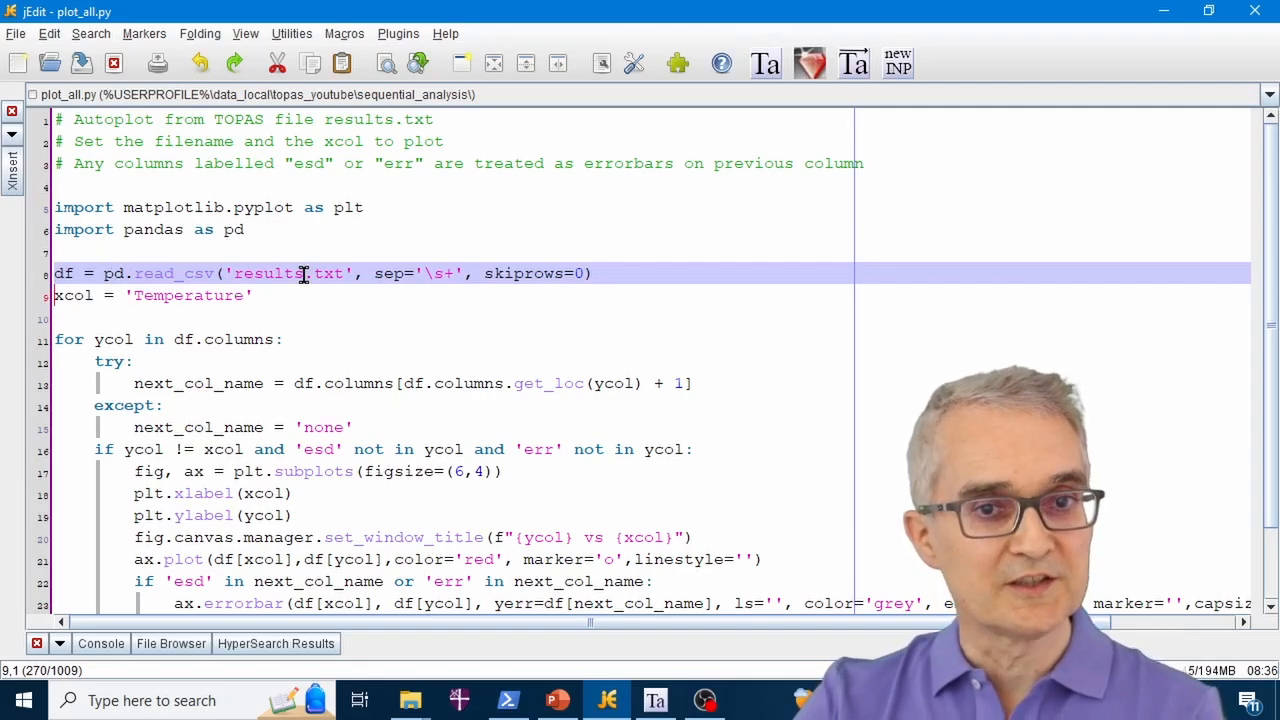
pyautogui.click(76, 277)
pyautogui.moveTo(76, 277); pyautogui.dragTo(56, 279)
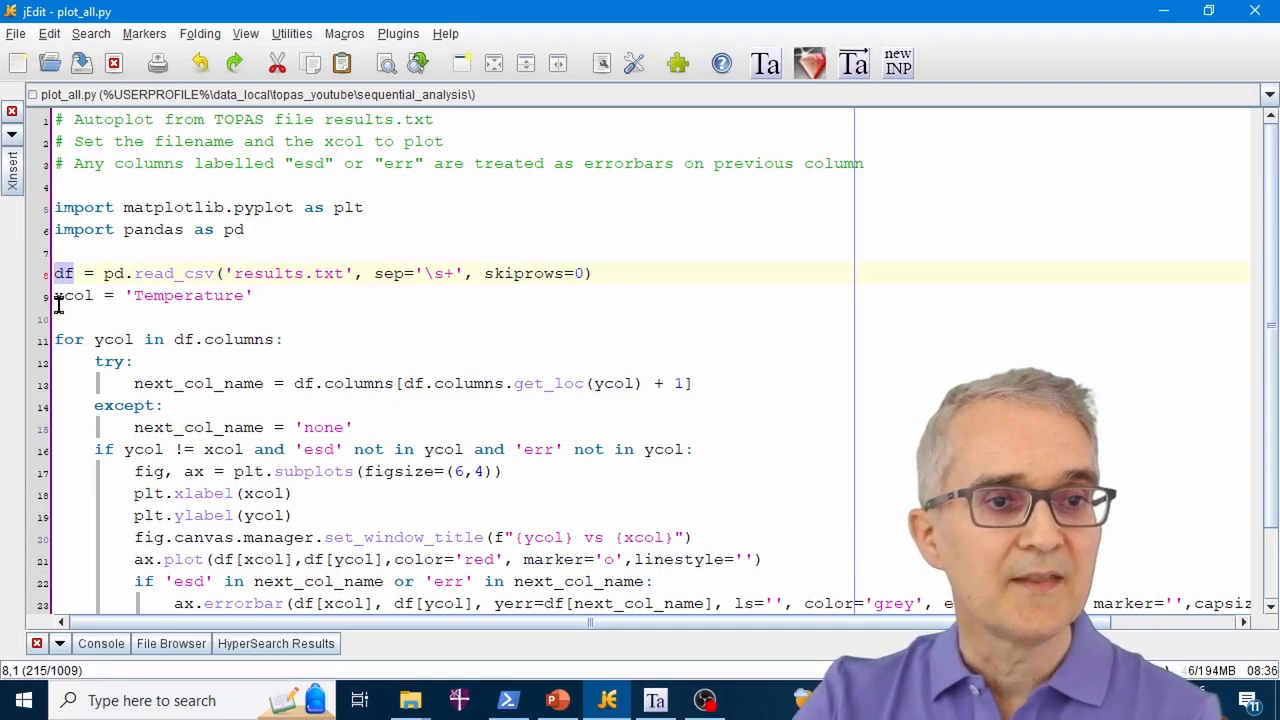
pyautogui.moveTo(54, 297); pyautogui.dragTo(95, 300)
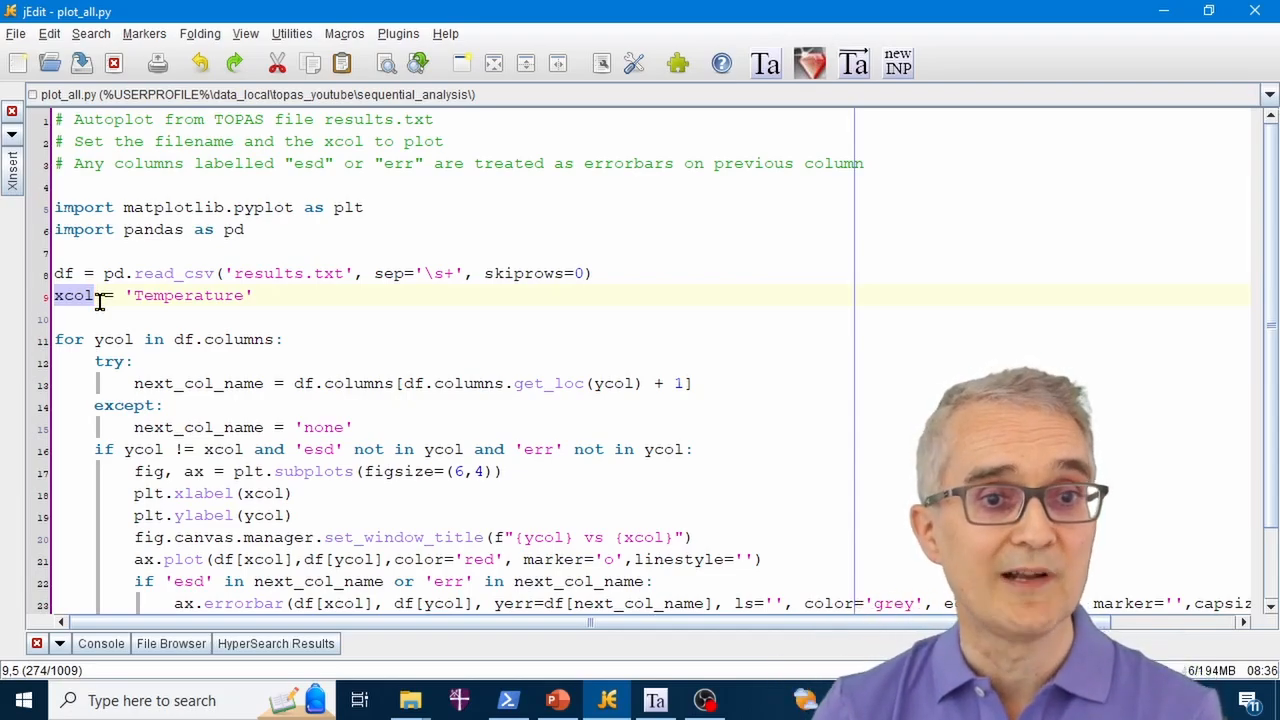
pyautogui.click(155, 320)
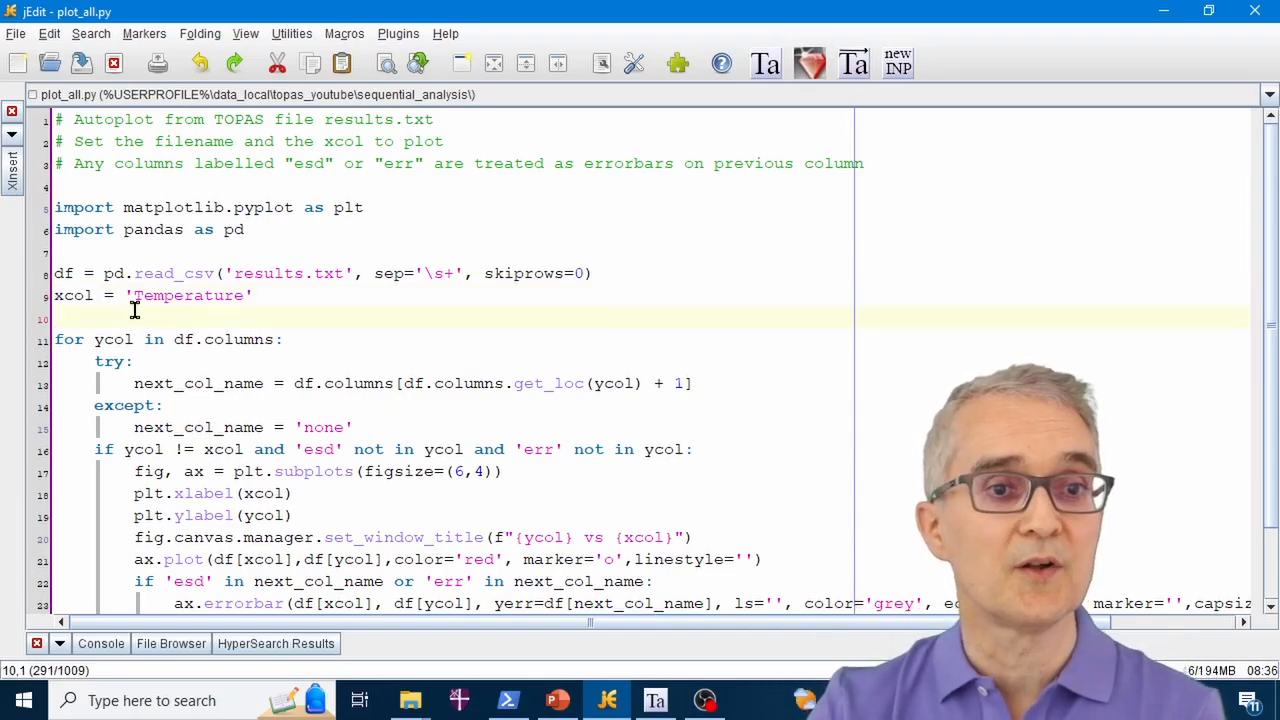
pyautogui.moveTo(134, 297); pyautogui.dragTo(243, 303)
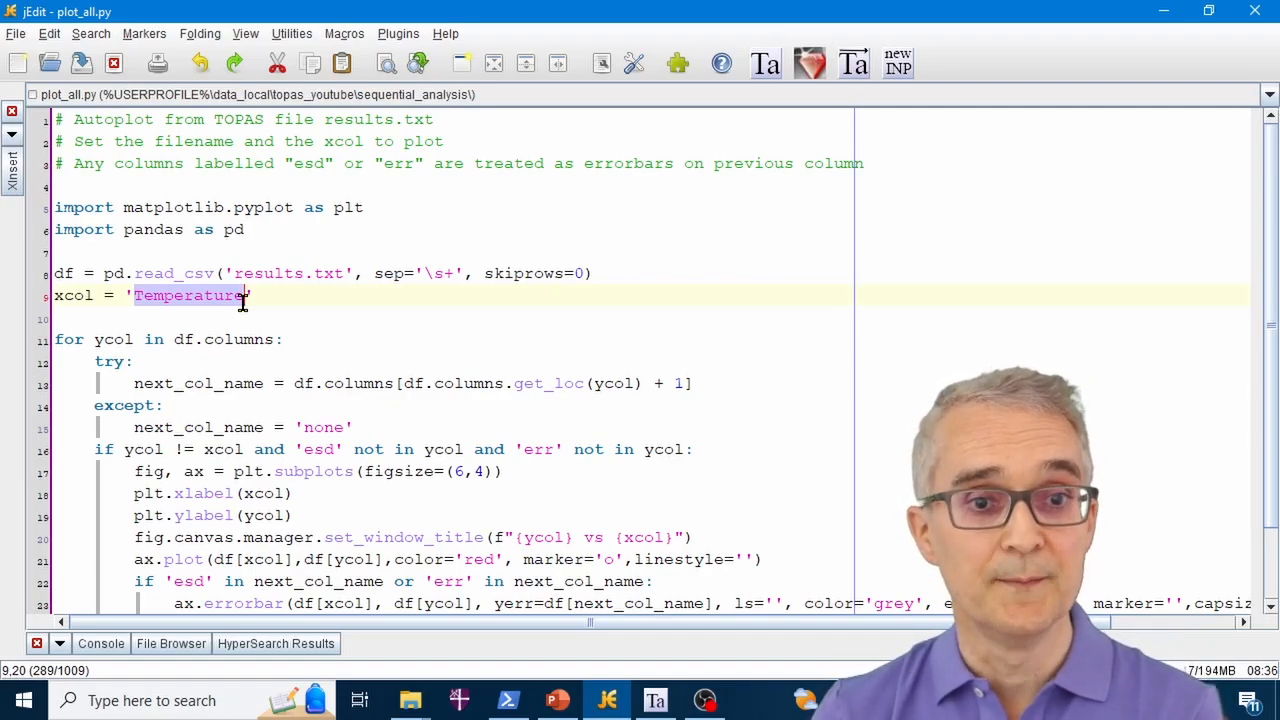
pyautogui.scroll(-2, 243, 303)
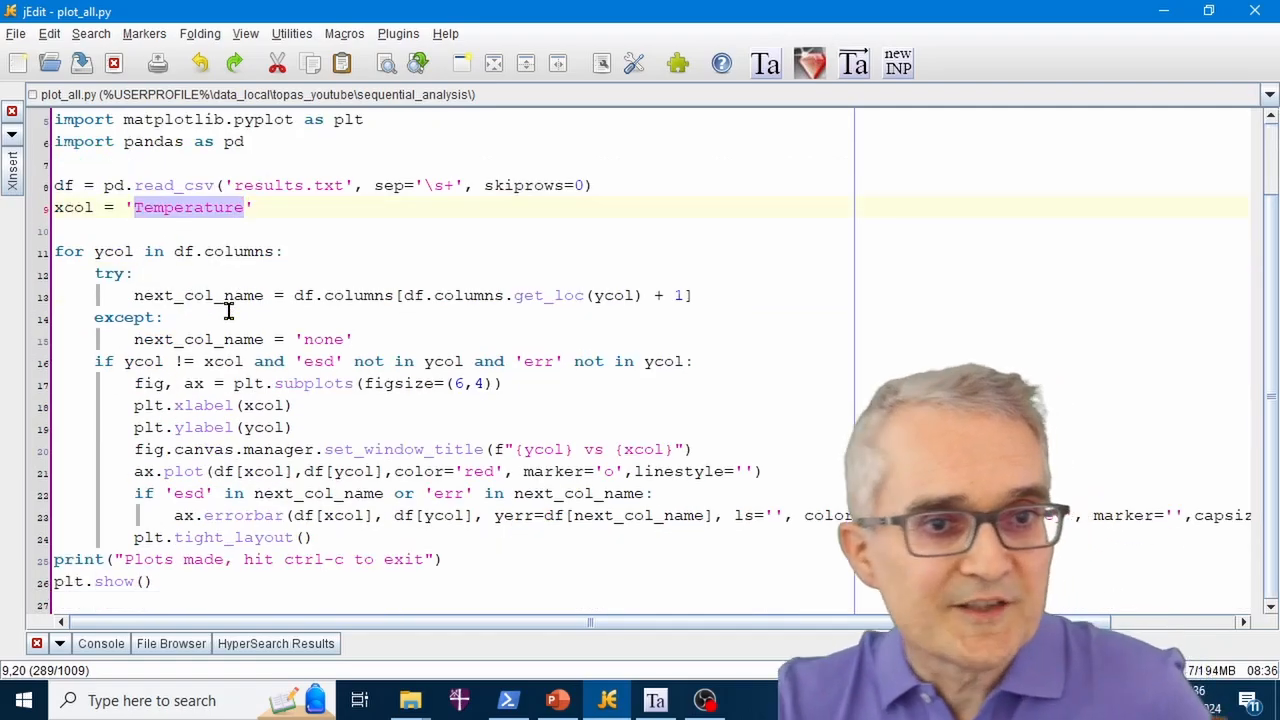
# Examine the loop over df.columns and the try/except block that sets next_col_name or falls back to 'none'
pyautogui.click(274, 340)
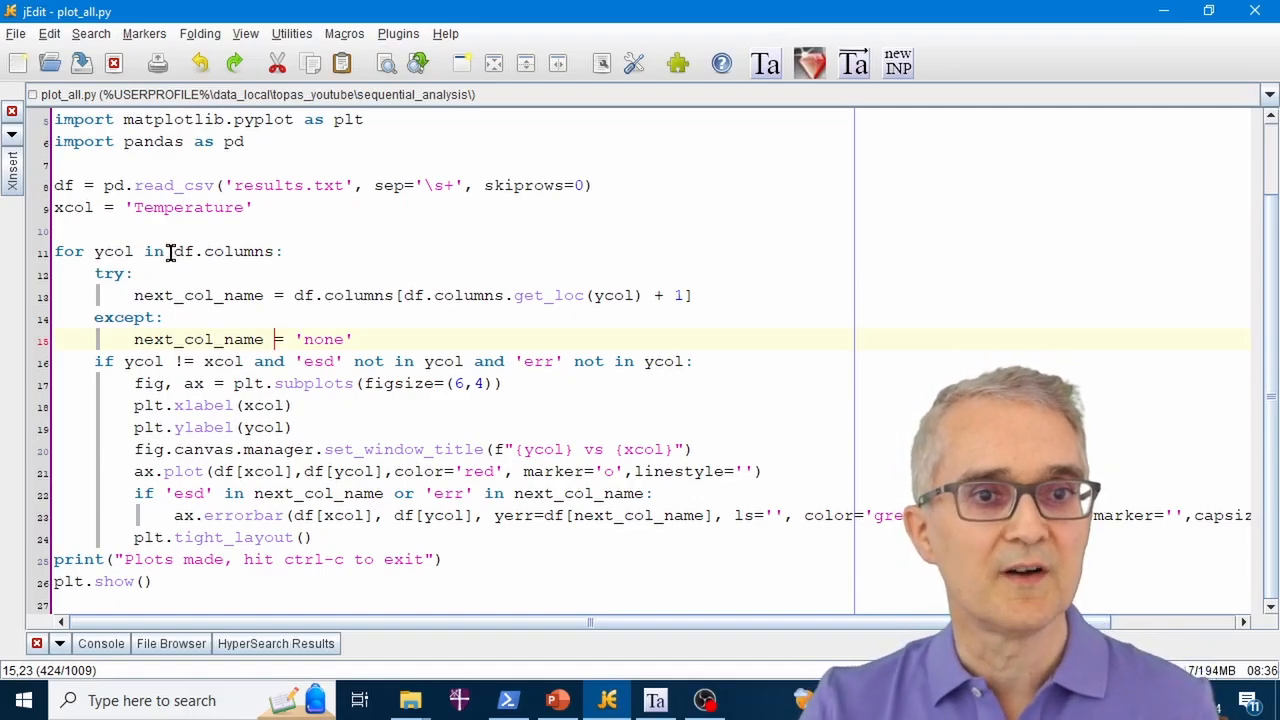
pyautogui.click(95, 251)
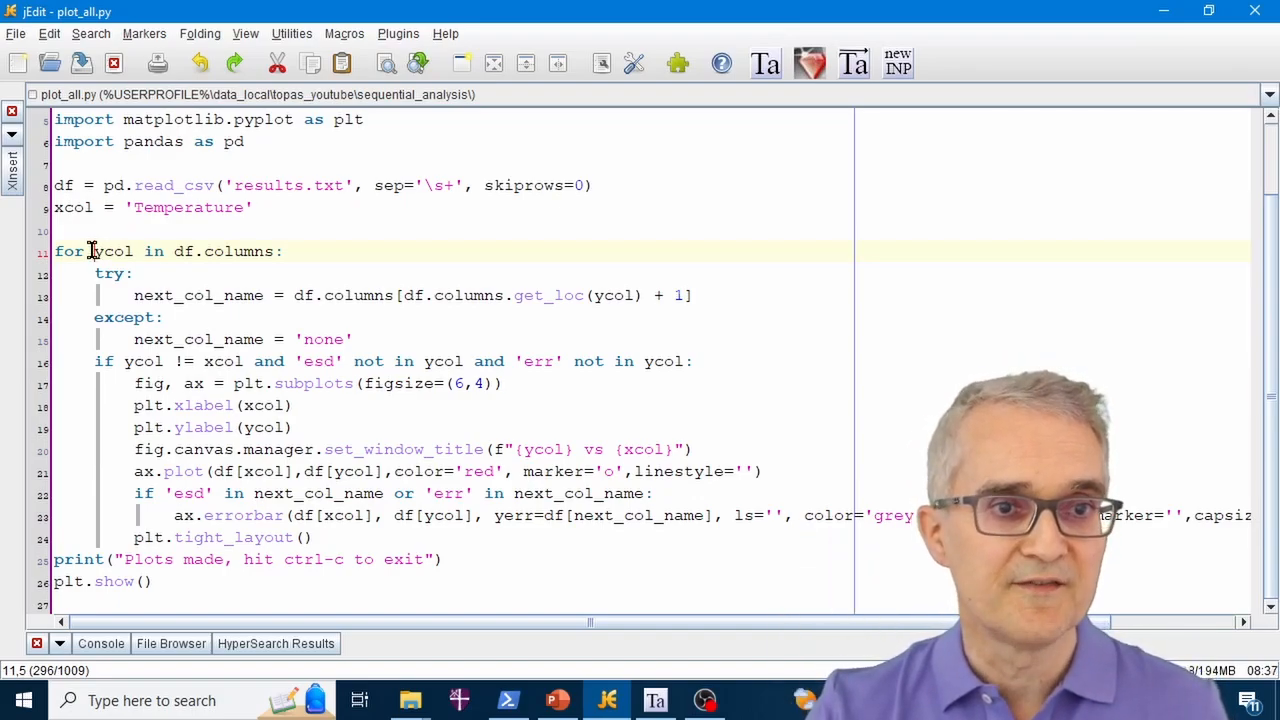
pyautogui.moveTo(90, 251); pyautogui.dragTo(224, 251)
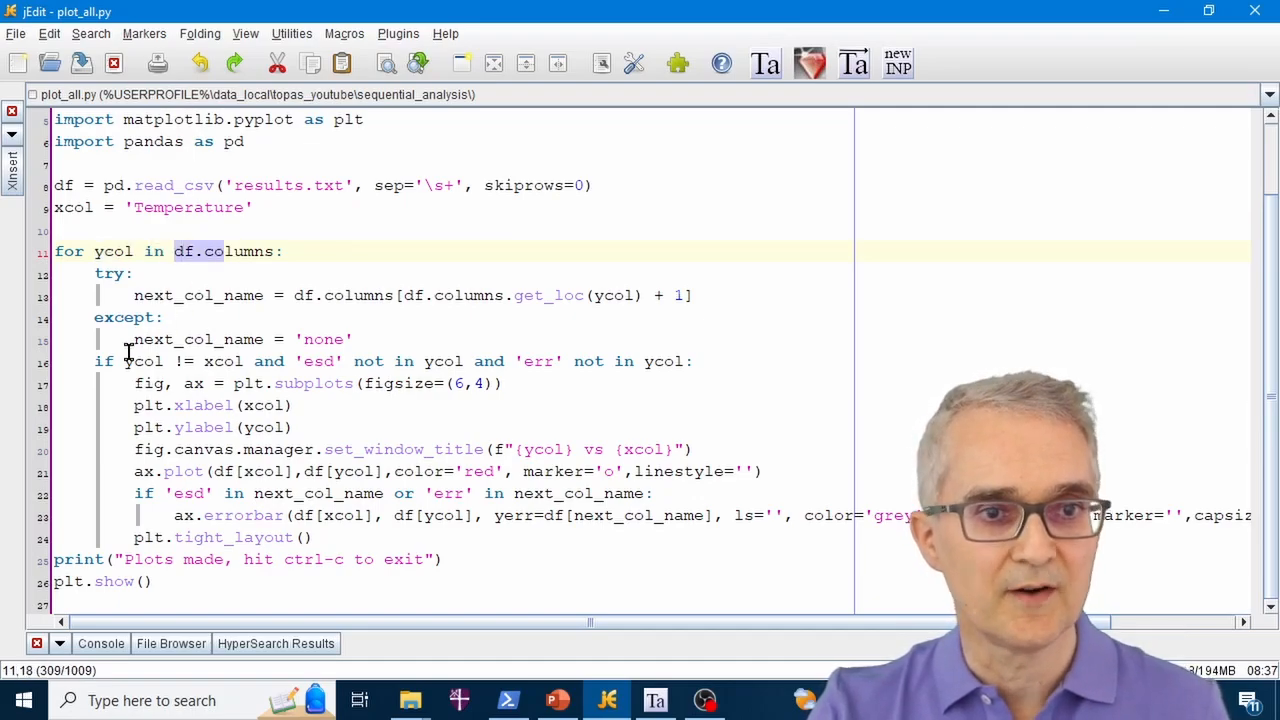
pyautogui.click(57, 273)
pyautogui.click(56, 275)
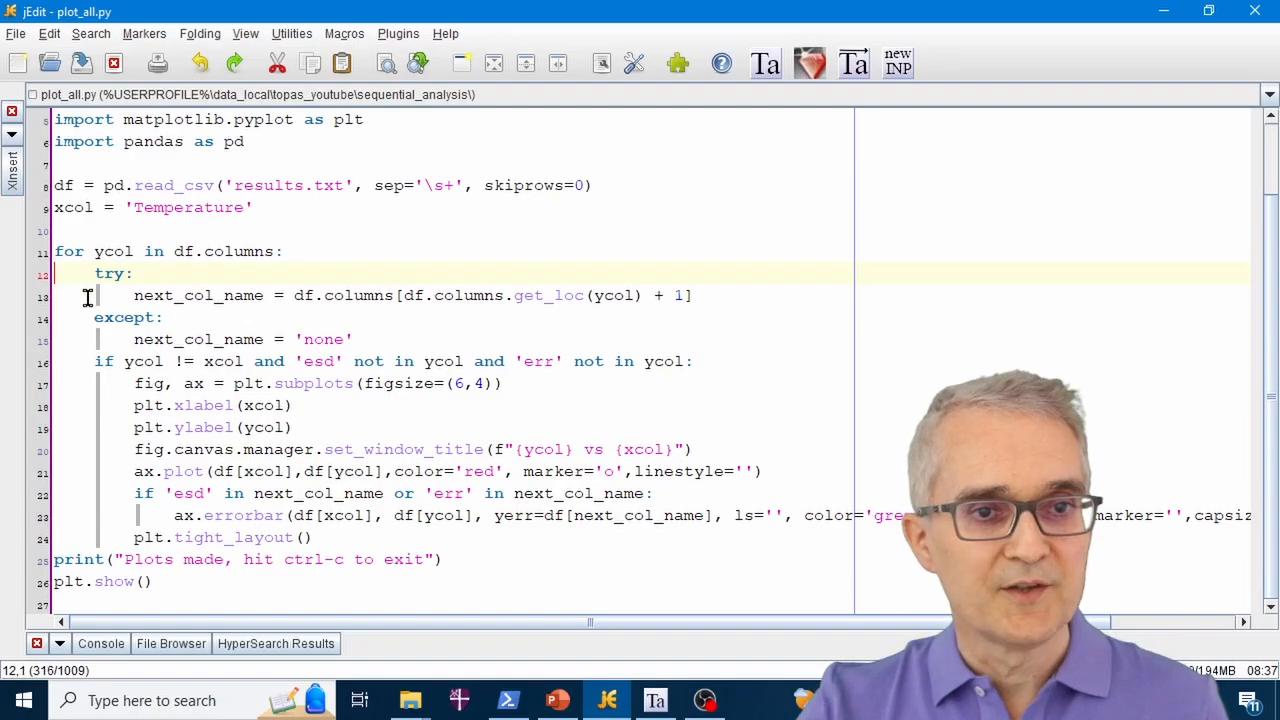
pyautogui.click(134, 296)
pyautogui.moveTo(134, 296); pyautogui.dragTo(264, 296)
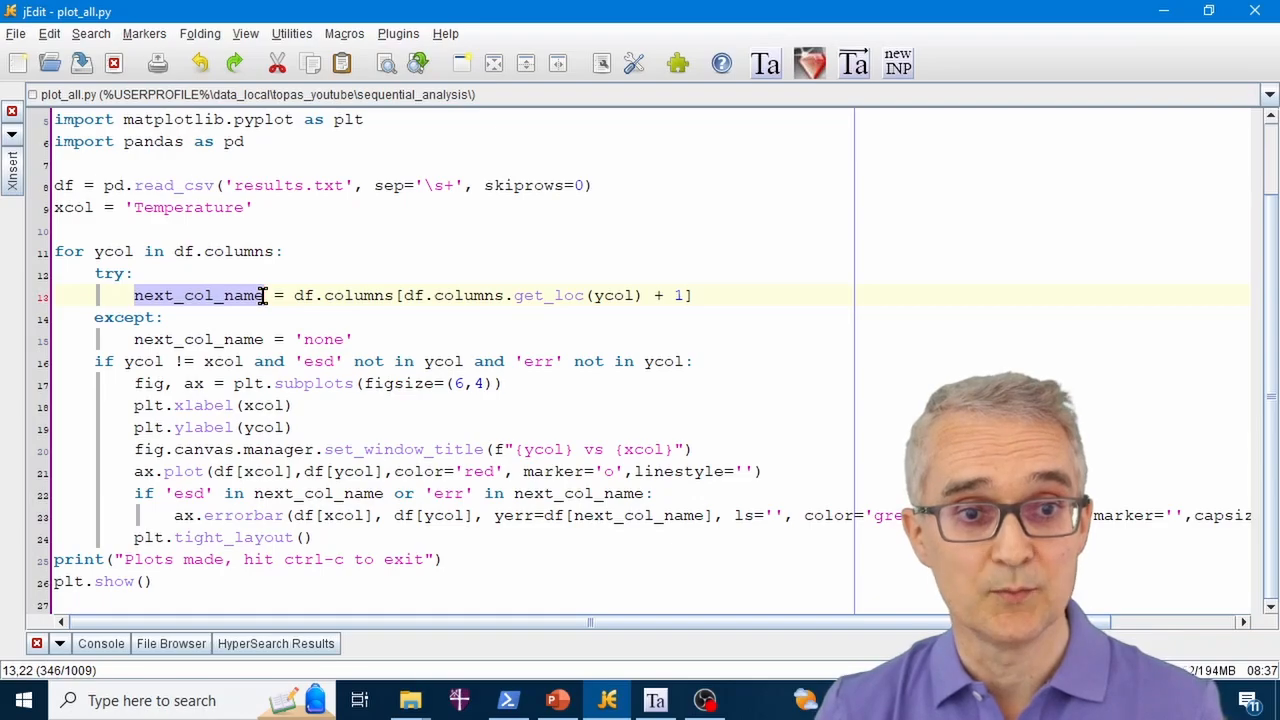
pyautogui.click(300, 340)
pyautogui.moveTo(300, 340); pyautogui.dragTo(370, 340)
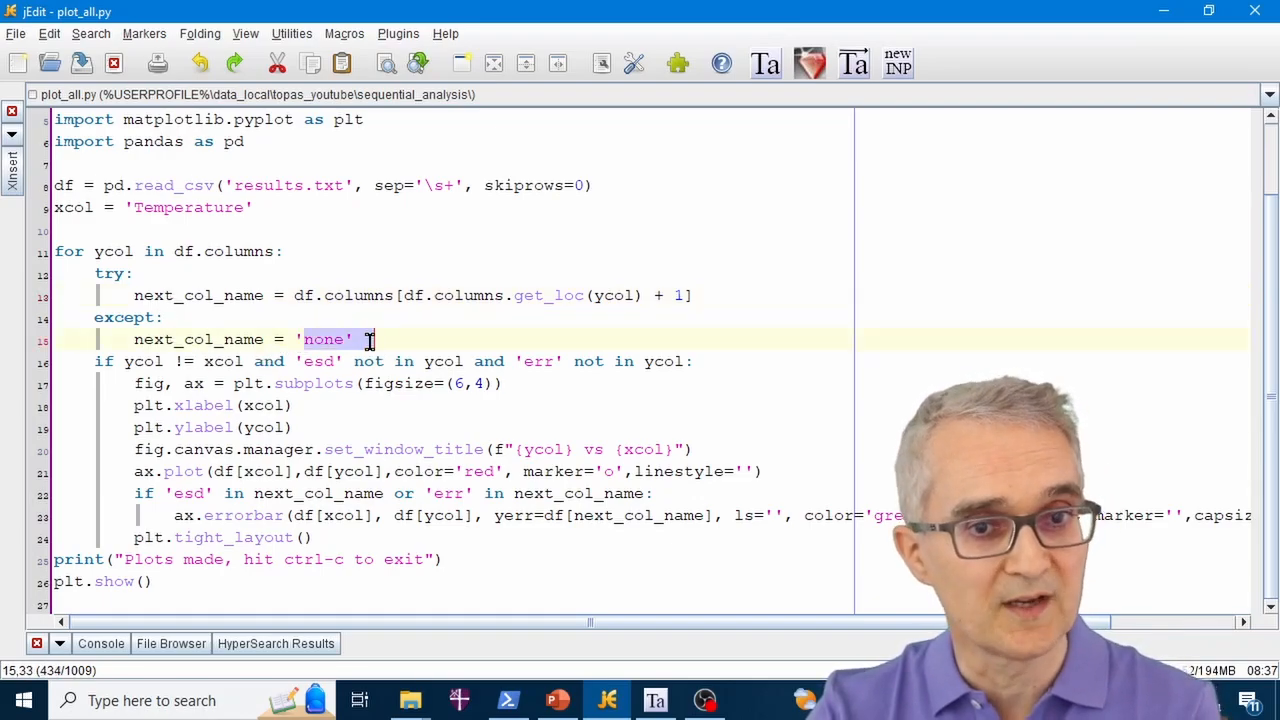
# Examine the if condition that skips xcol and any column whose name contains 'esd' or 'err'
pyautogui.tripleClick(62, 376)
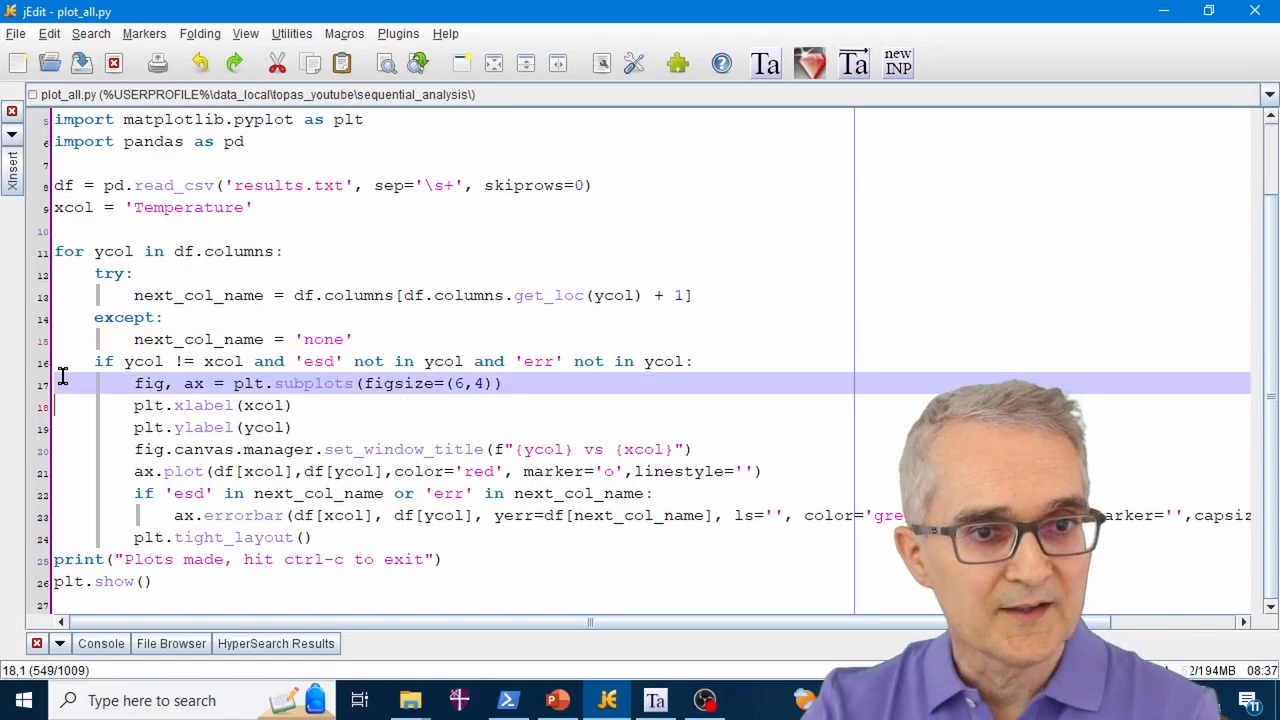
pyautogui.click(63, 364)
pyautogui.click(54, 362)
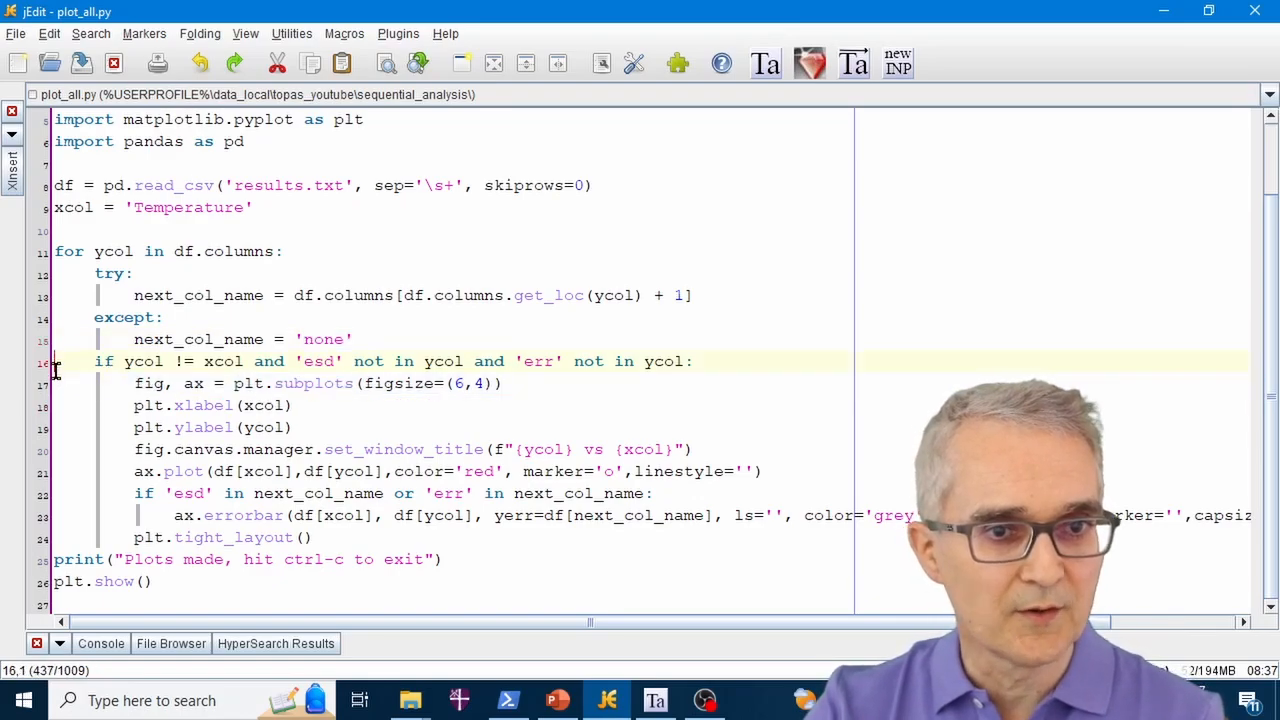
pyautogui.moveTo(55, 370); pyautogui.dragTo(52, 575)
pyautogui.click(133, 474)
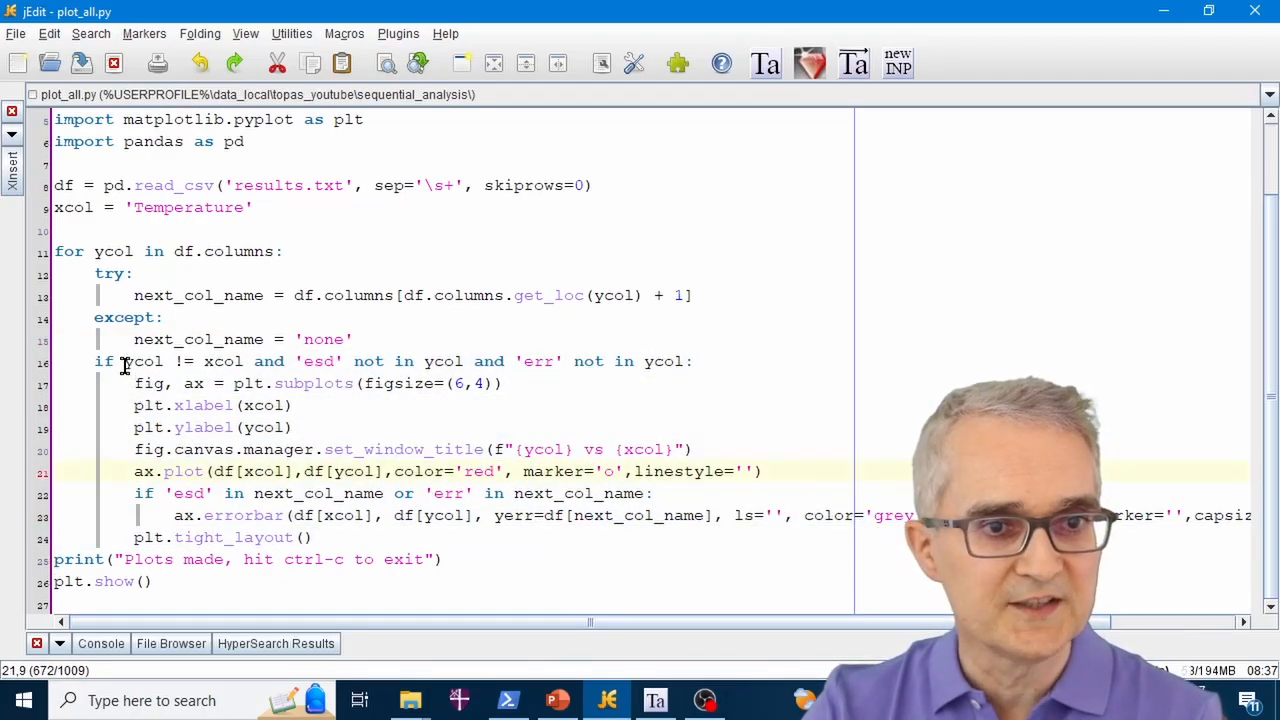
pyautogui.moveTo(125, 366); pyautogui.dragTo(335, 364)
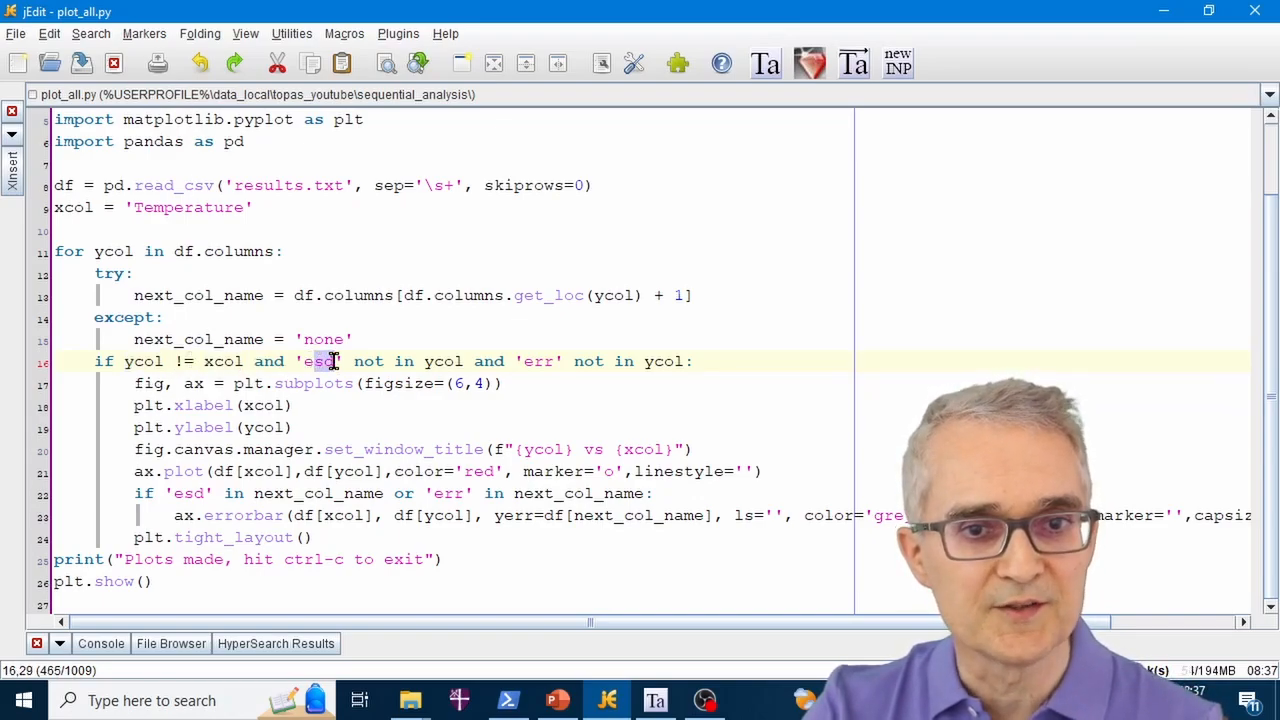
pyautogui.moveTo(523, 362); pyautogui.dragTo(550, 361)
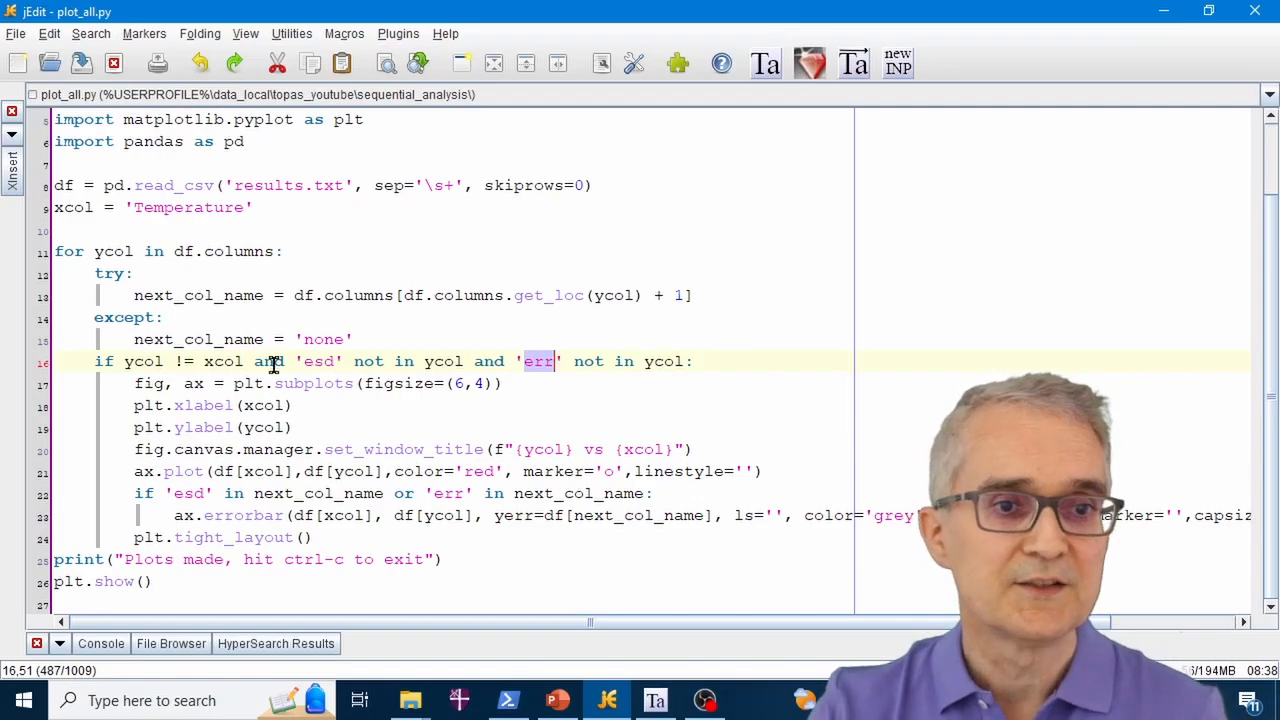
pyautogui.click(130, 364)
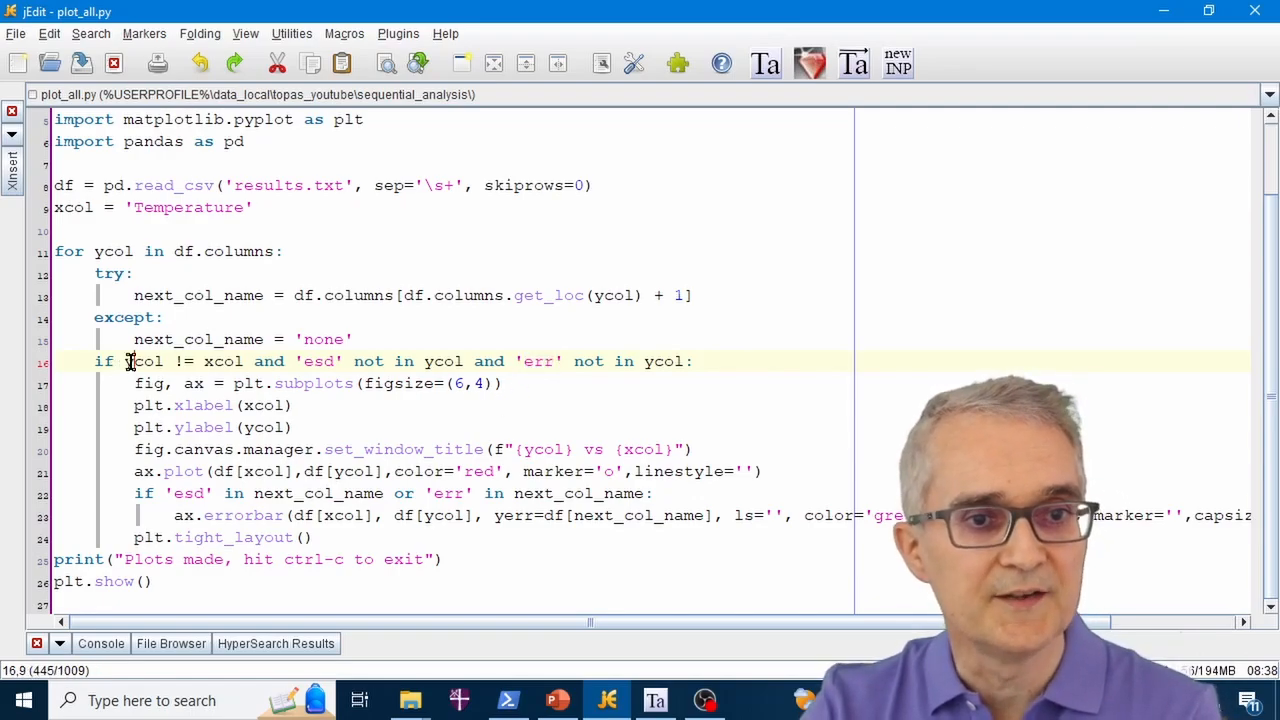
# Examine the lines that create each figure, label its axes, set the window title and plot ycol against xcol
pyautogui.moveTo(124, 362); pyautogui.dragTo(585, 397)
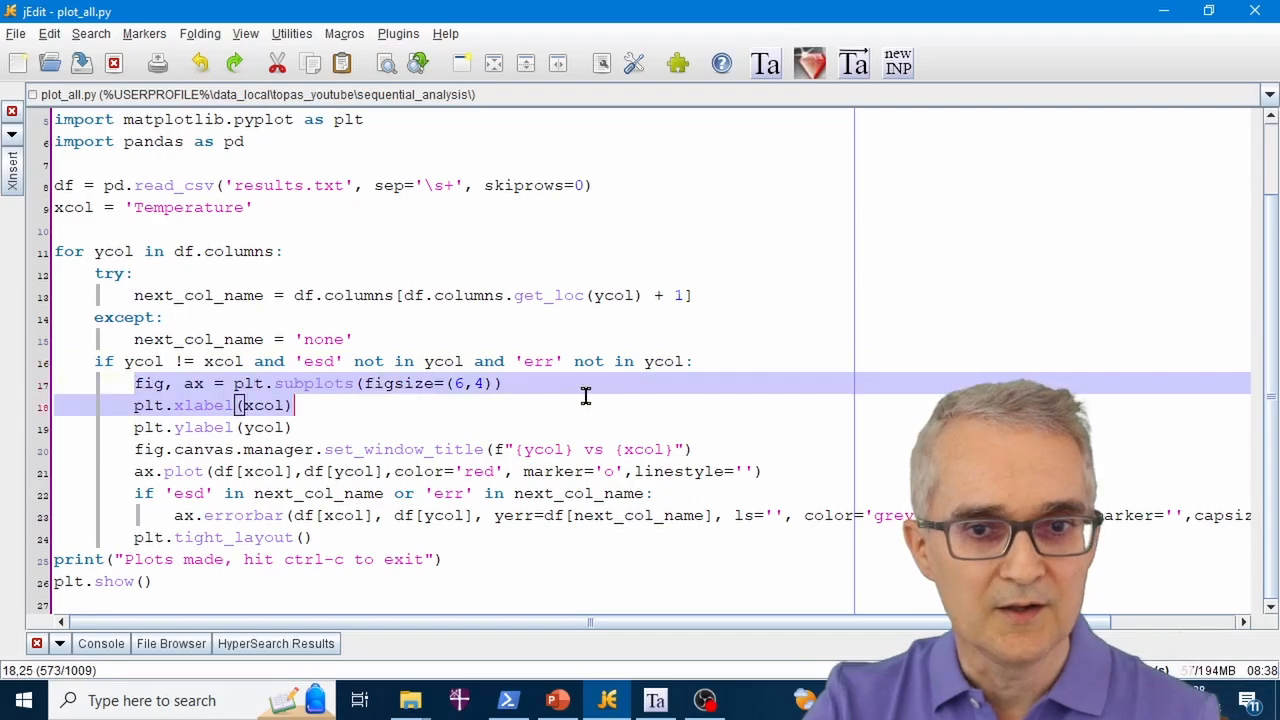
pyautogui.click(560, 382)
pyautogui.click(128, 405)
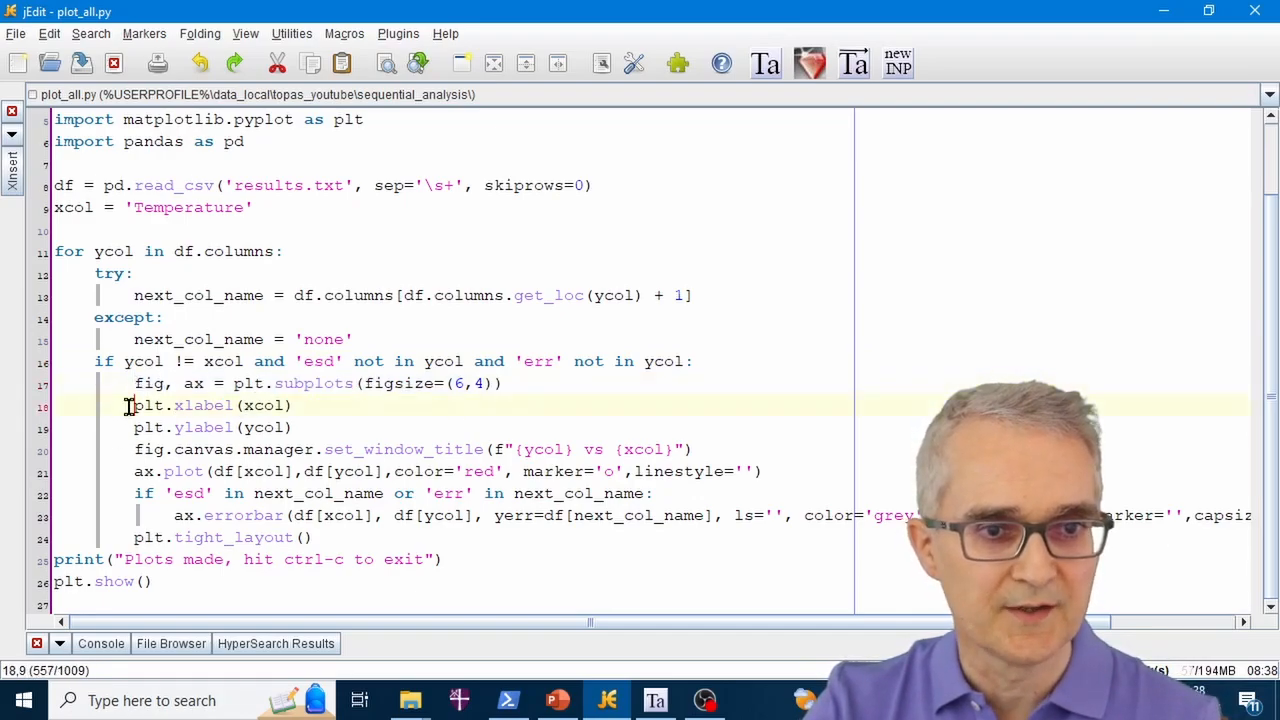
pyautogui.moveTo(128, 405); pyautogui.dragTo(305, 406)
pyautogui.click(131, 427)
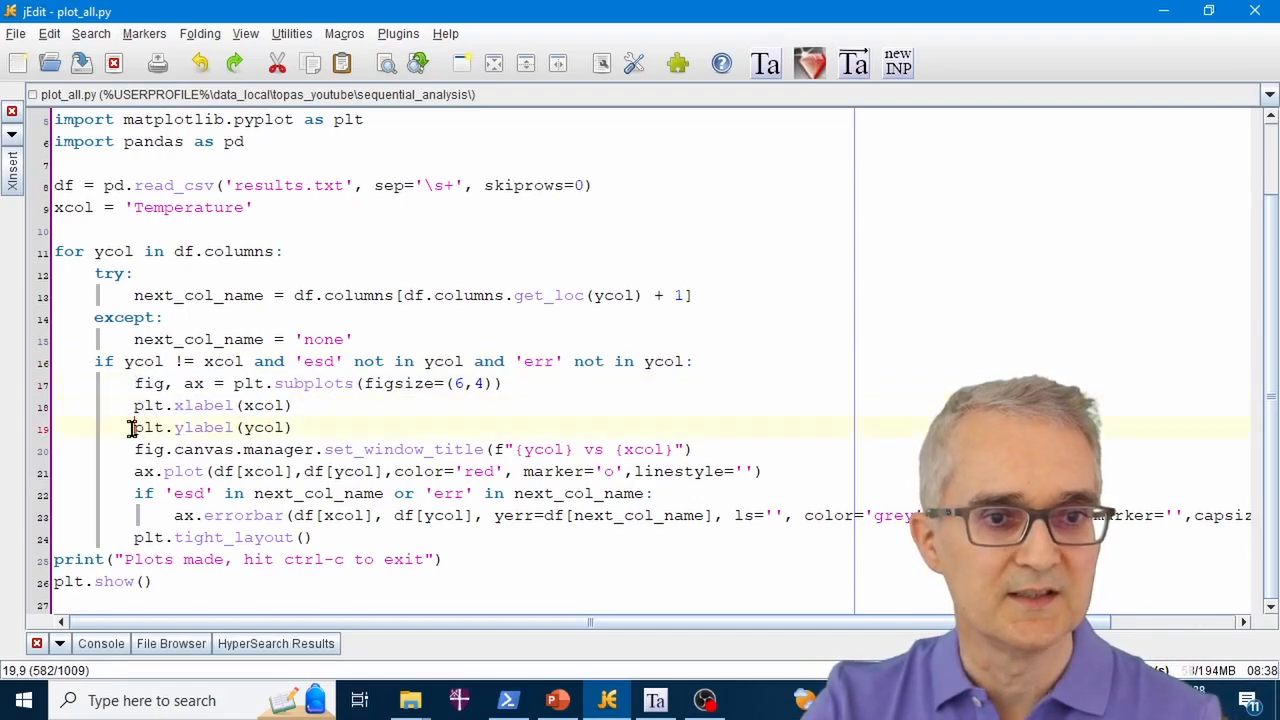
pyautogui.moveTo(131, 427); pyautogui.dragTo(294, 428)
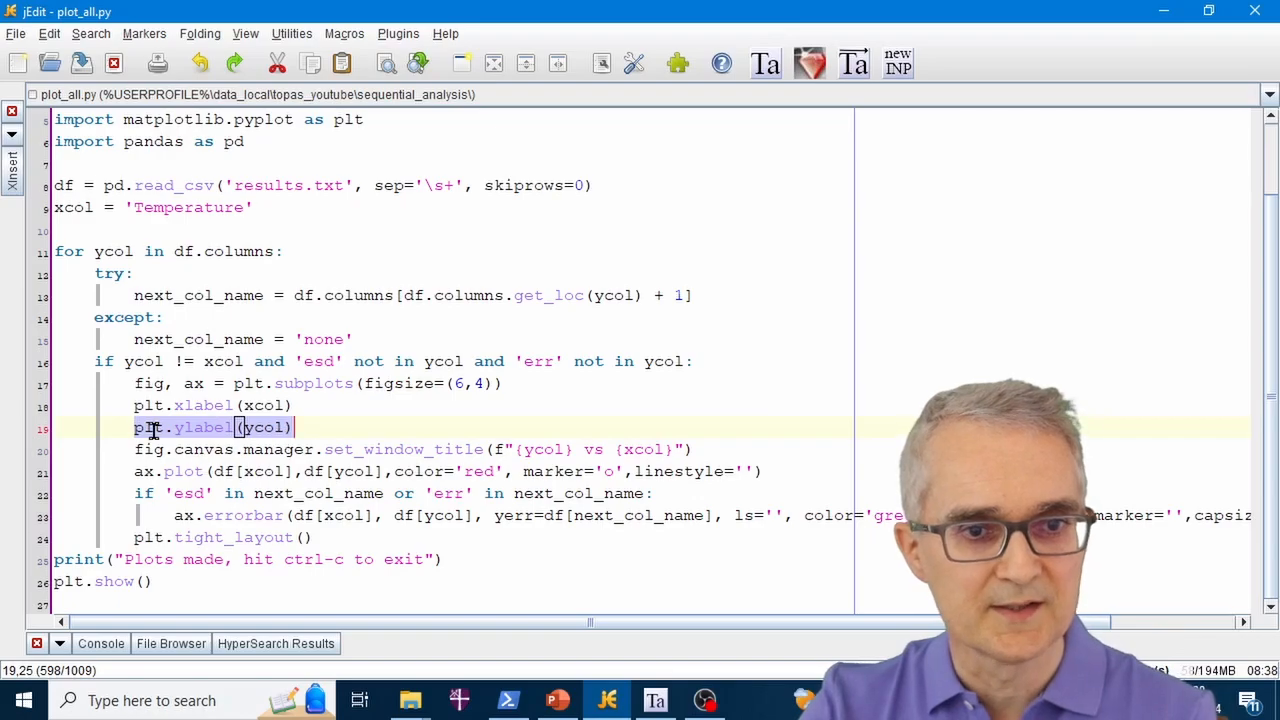
pyautogui.moveTo(134, 449); pyautogui.dragTo(734, 450)
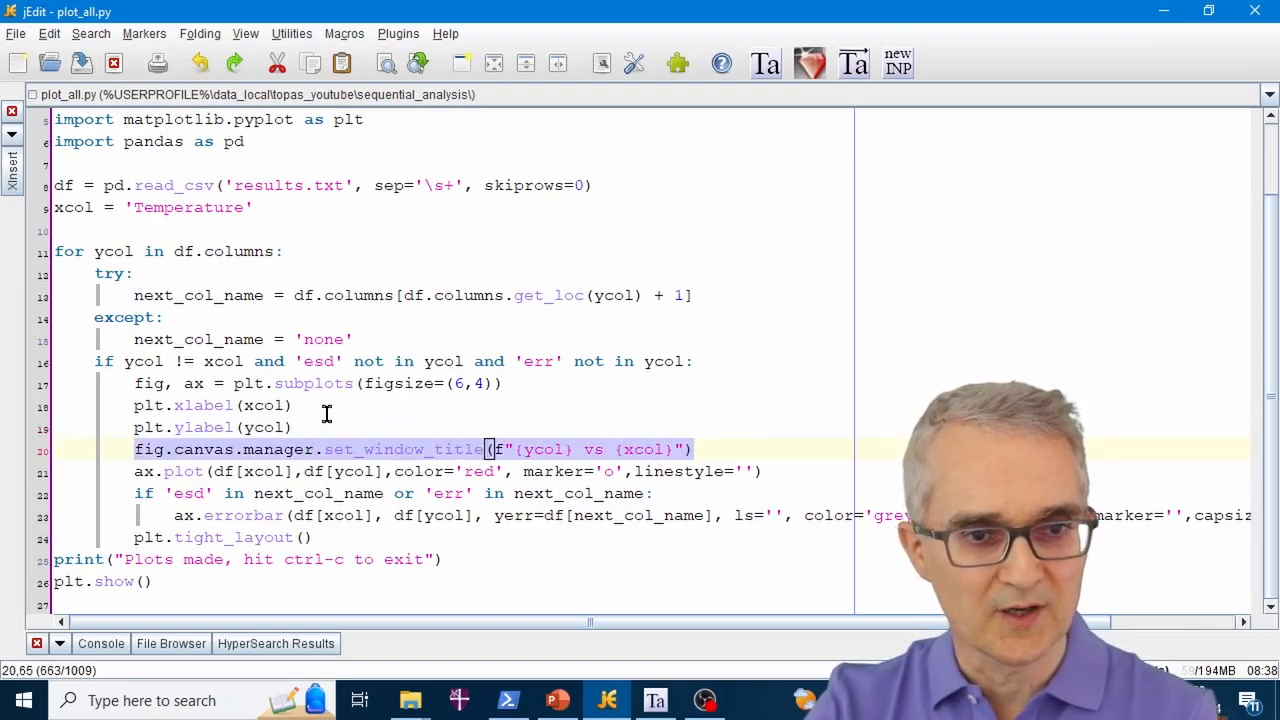
pyautogui.click(143, 471)
pyautogui.moveTo(130, 471); pyautogui.dragTo(802, 471)
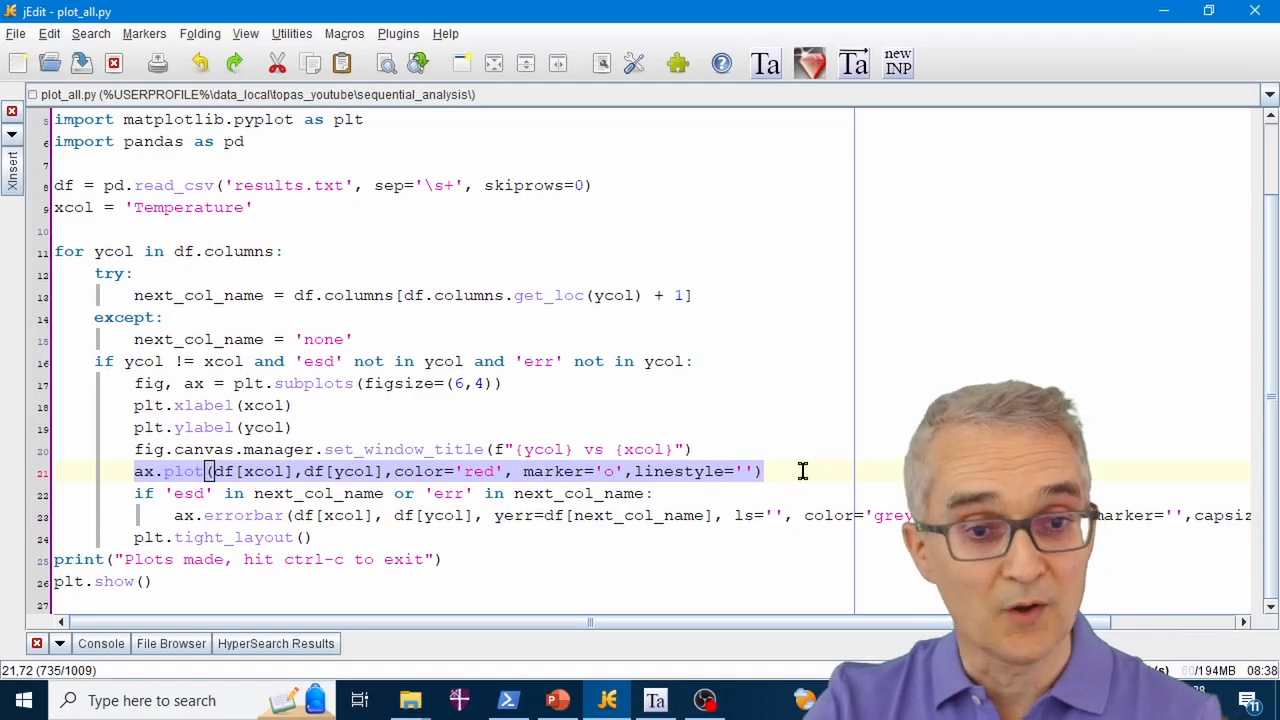
# Examine the 'esd'/'err' check on next_col_name and the ax.errorbar line it controls
pyautogui.click(284, 515)
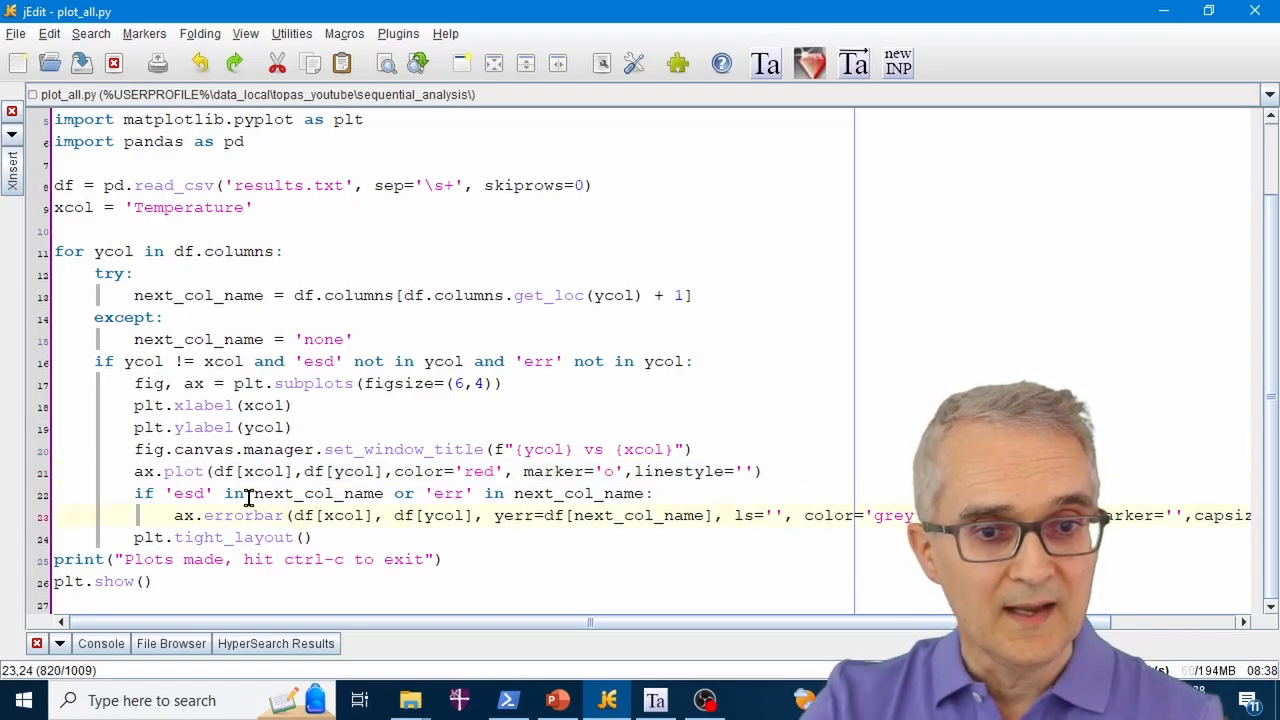
pyautogui.moveTo(254, 493); pyautogui.dragTo(385, 497)
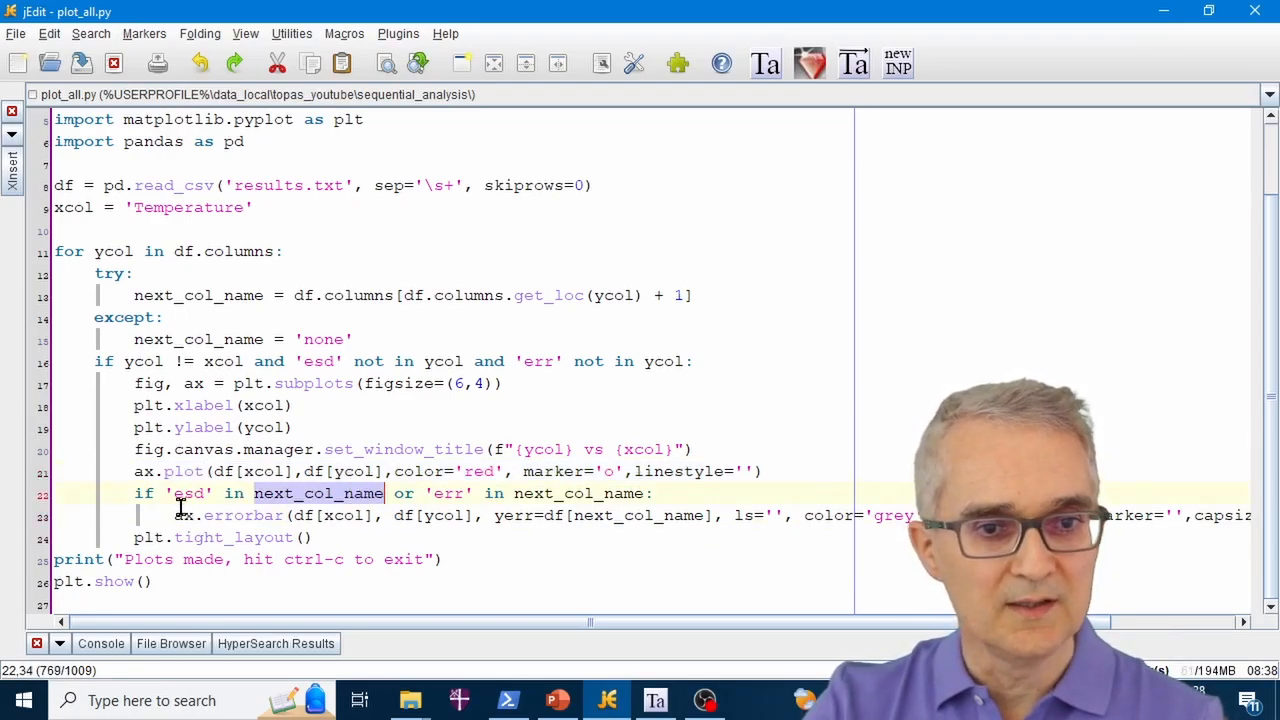
pyautogui.moveTo(165, 493); pyautogui.dragTo(212, 493)
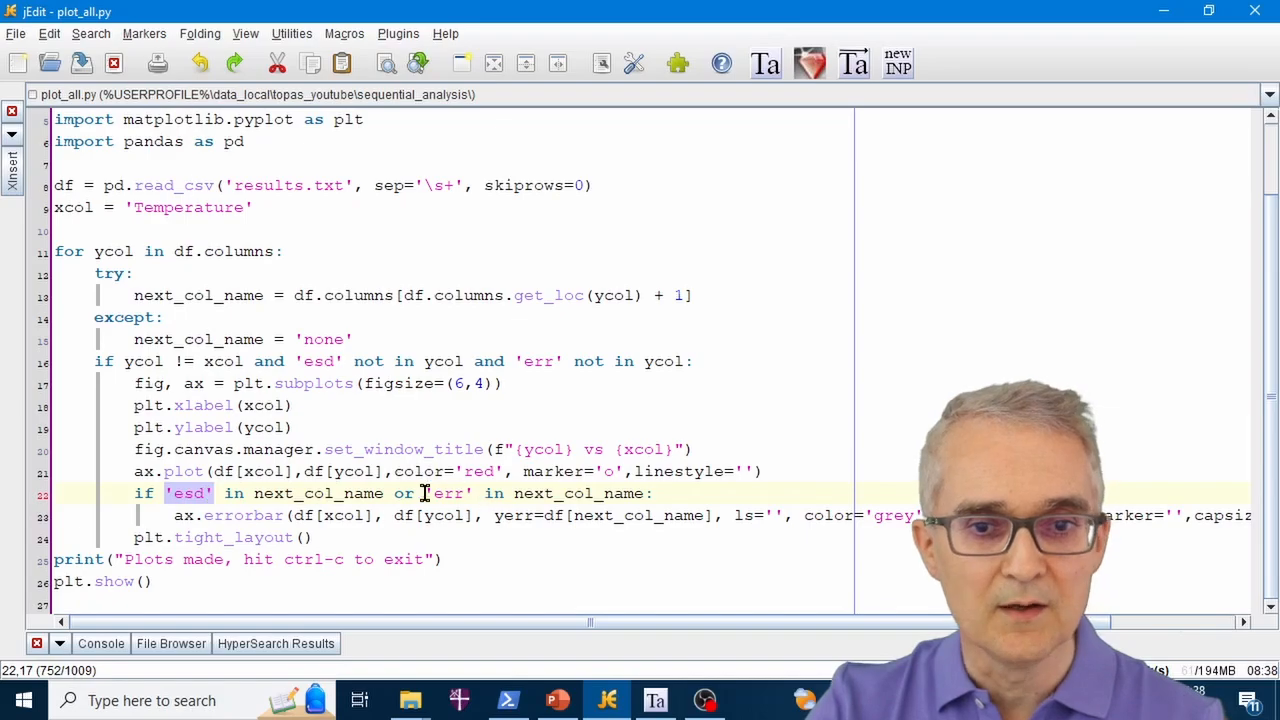
pyautogui.moveTo(425, 493); pyautogui.dragTo(472, 493)
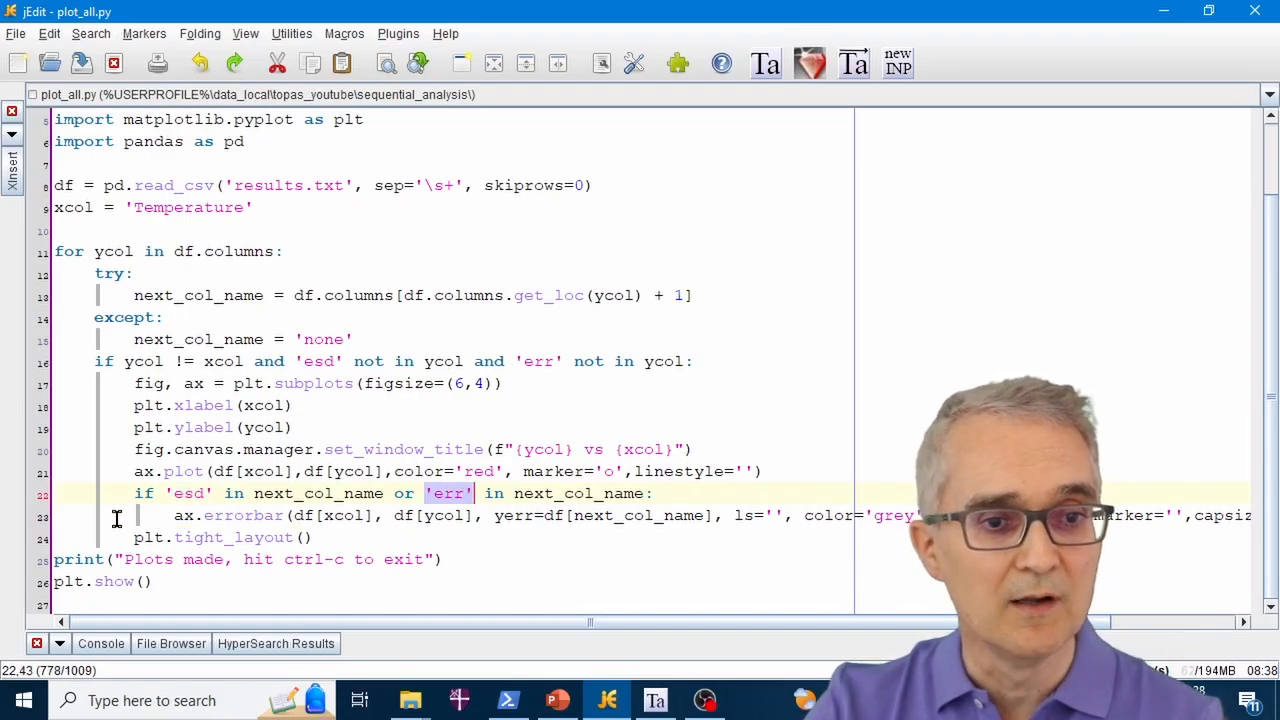
pyautogui.moveTo(66, 520); pyautogui.dragTo(67, 530)
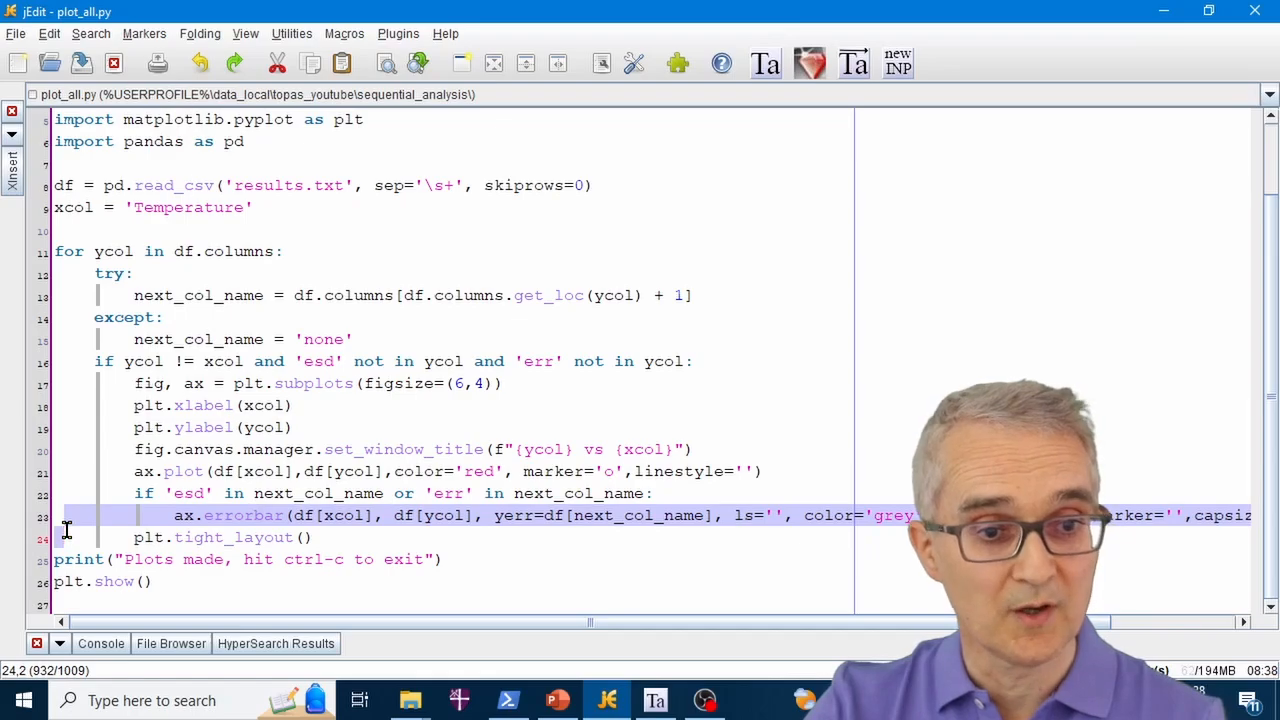
# Review the closing plt.show() call and recheck the 'results.txt' file name and 'Temperature' column setting
pyautogui.moveTo(171, 586); pyautogui.dragTo(44, 588)
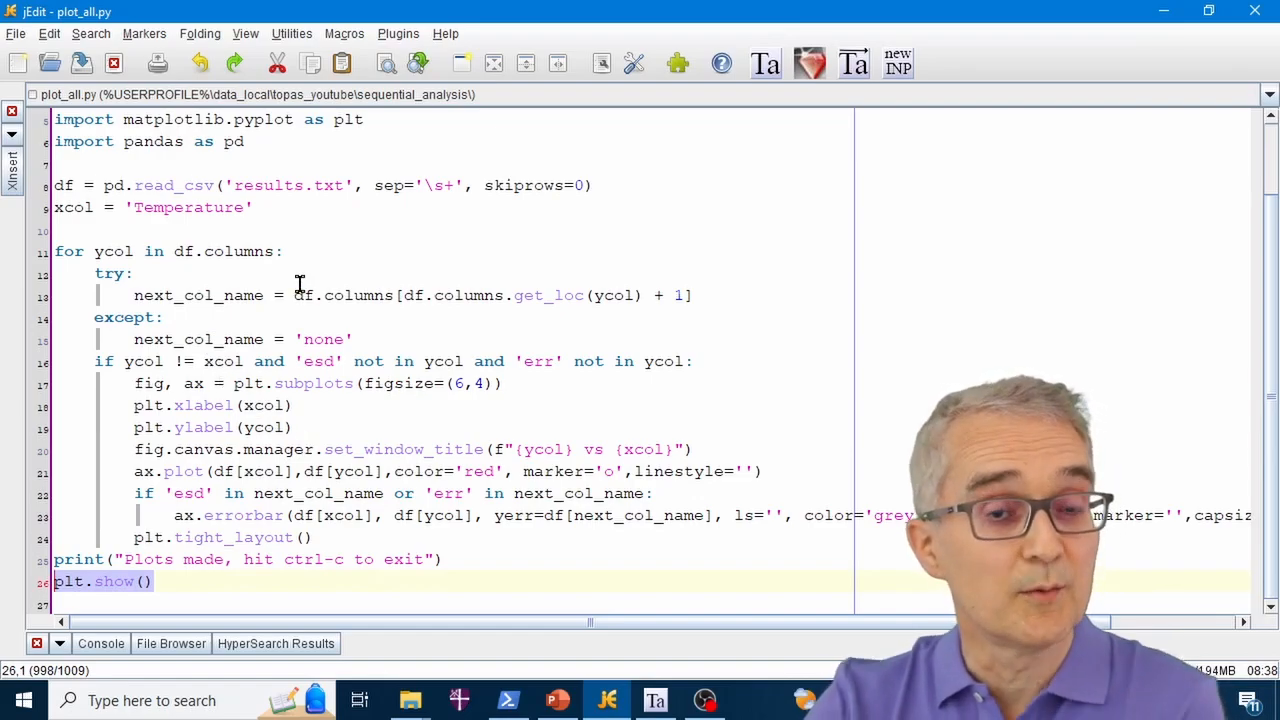
pyautogui.click(297, 206)
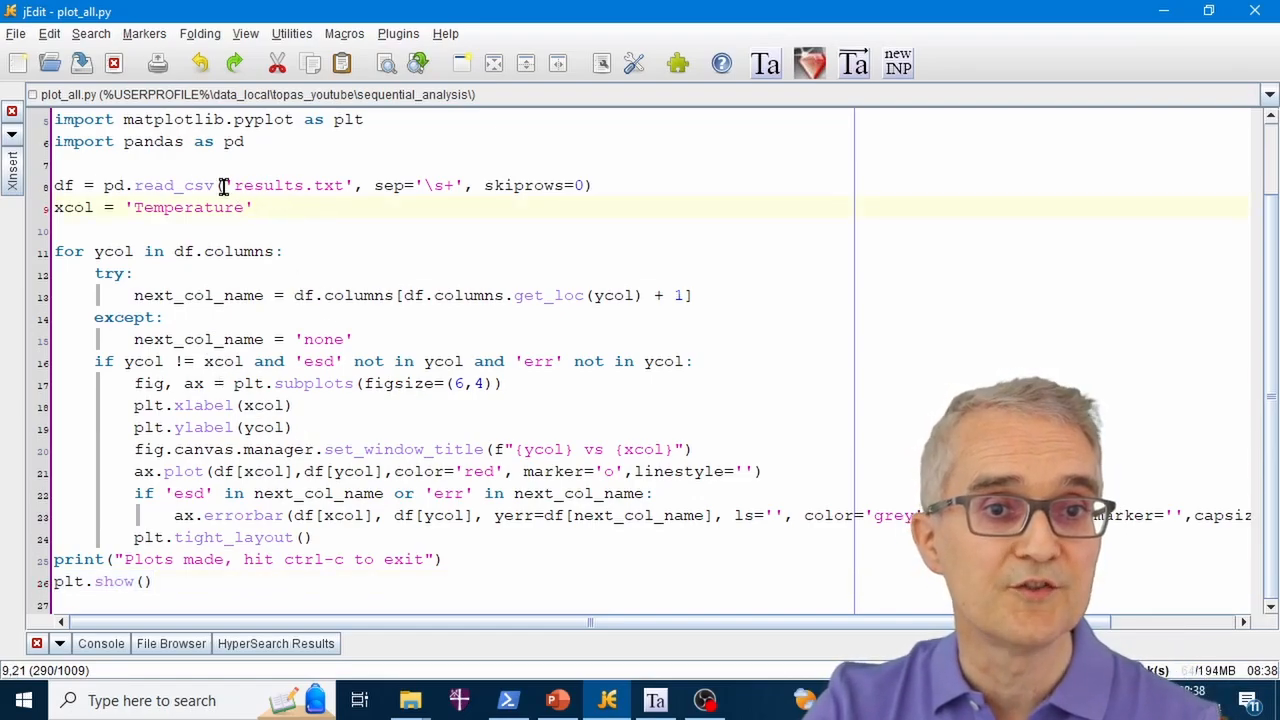
pyautogui.moveTo(235, 185); pyautogui.dragTo(336, 185)
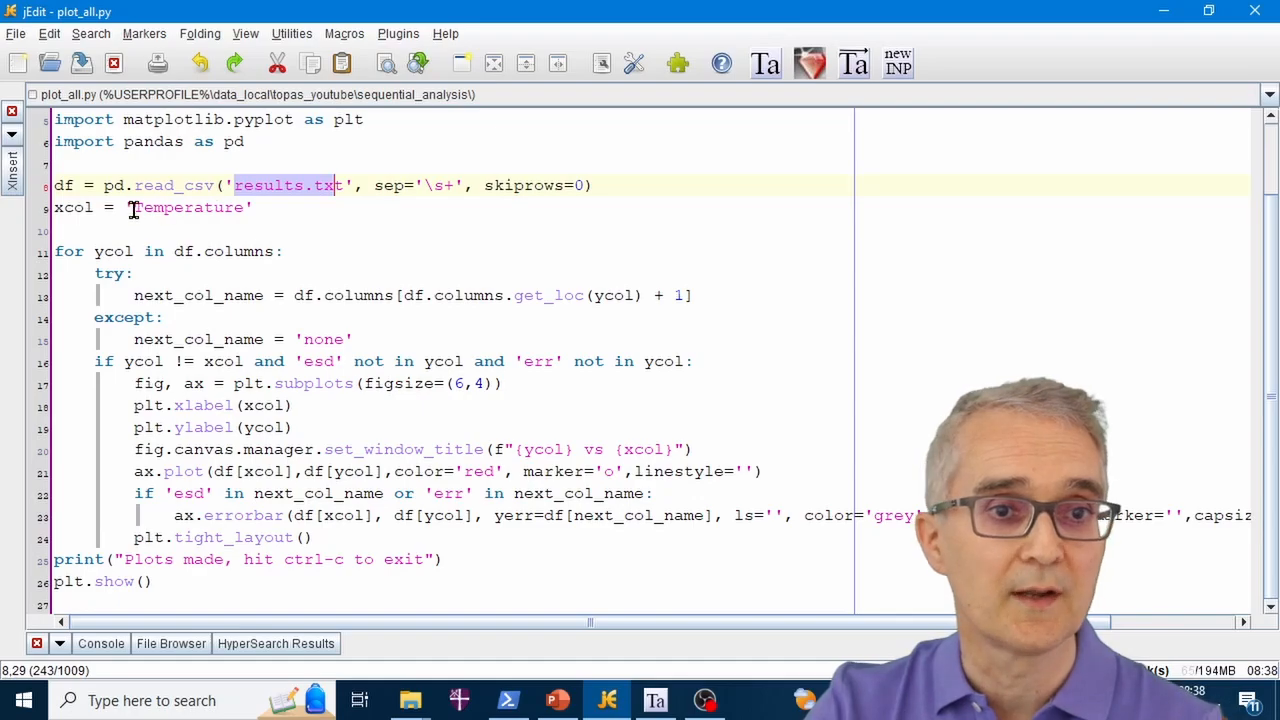
pyautogui.moveTo(134, 207); pyautogui.dragTo(247, 207)
pyautogui.click(372, 295)
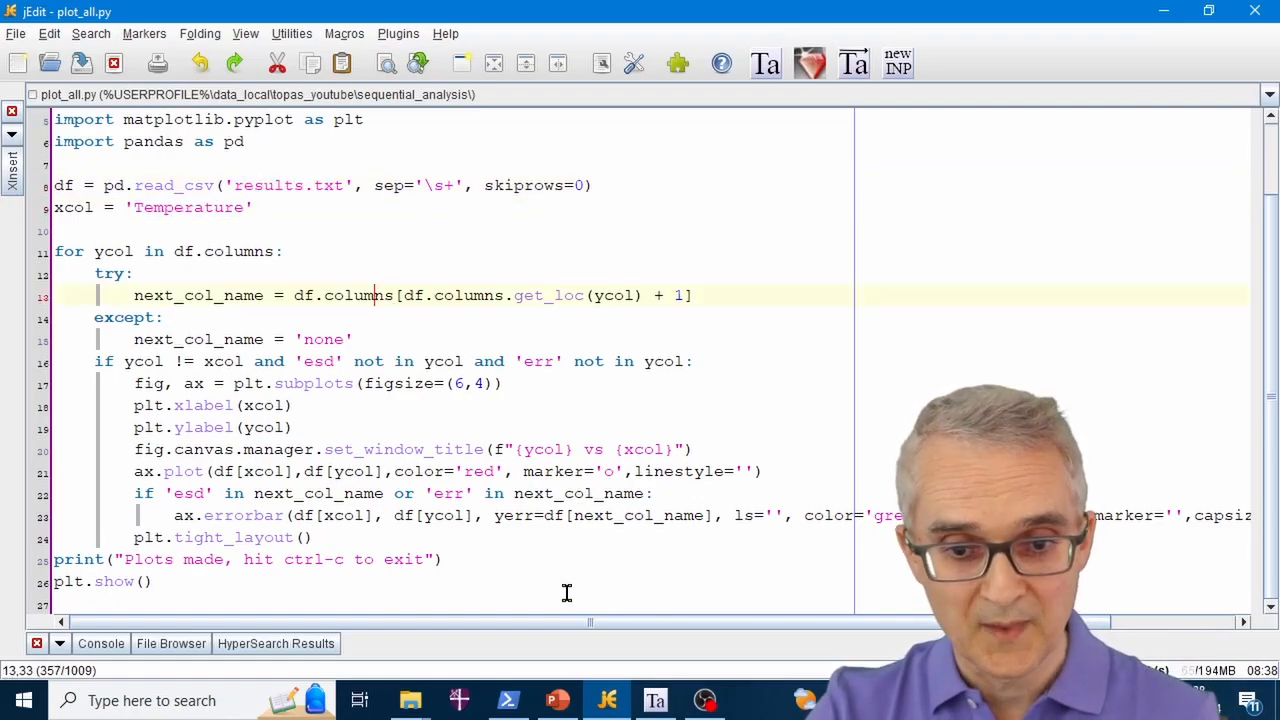
# Switch to Windows PowerShell and list the folder's Python scripts with dir *.py
pyautogui.click(508, 701)
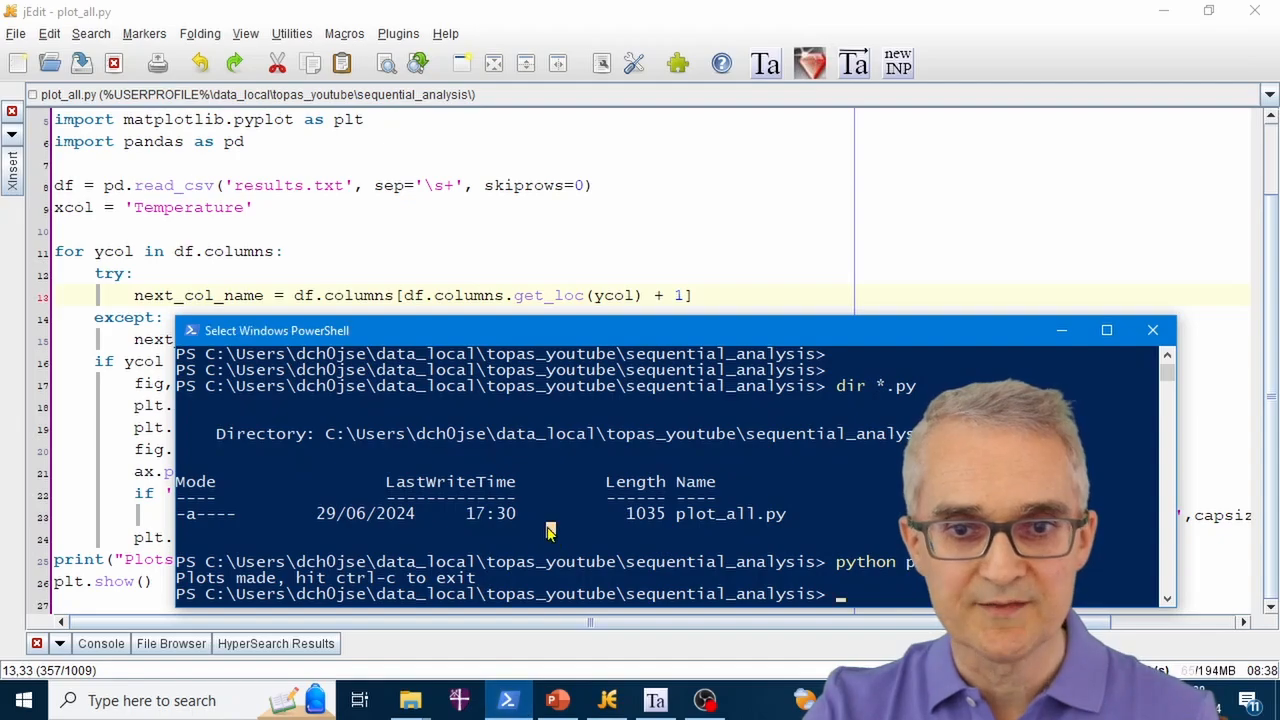
pyautogui.press('Return')
pyautogui.press('Return')
pyautogui.press('Return')
pyautogui.press('Return')
pyautogui.press('Return')
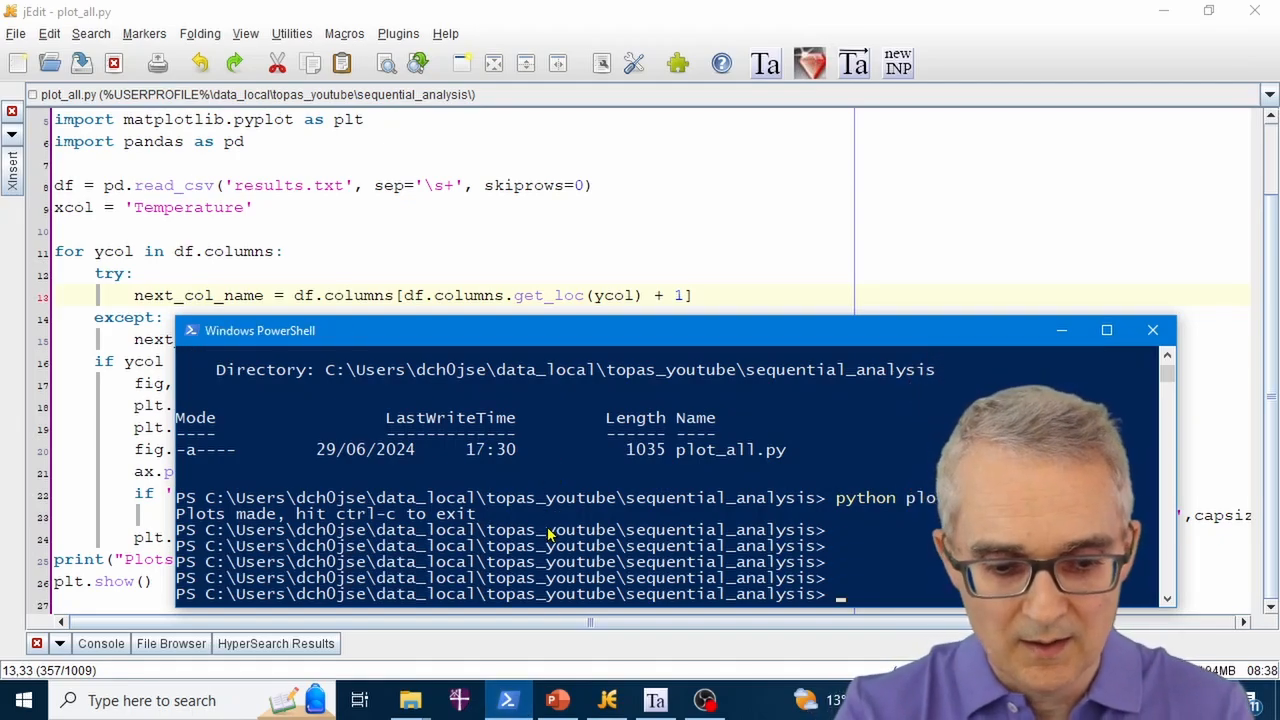
pyautogui.write('dir *.py')
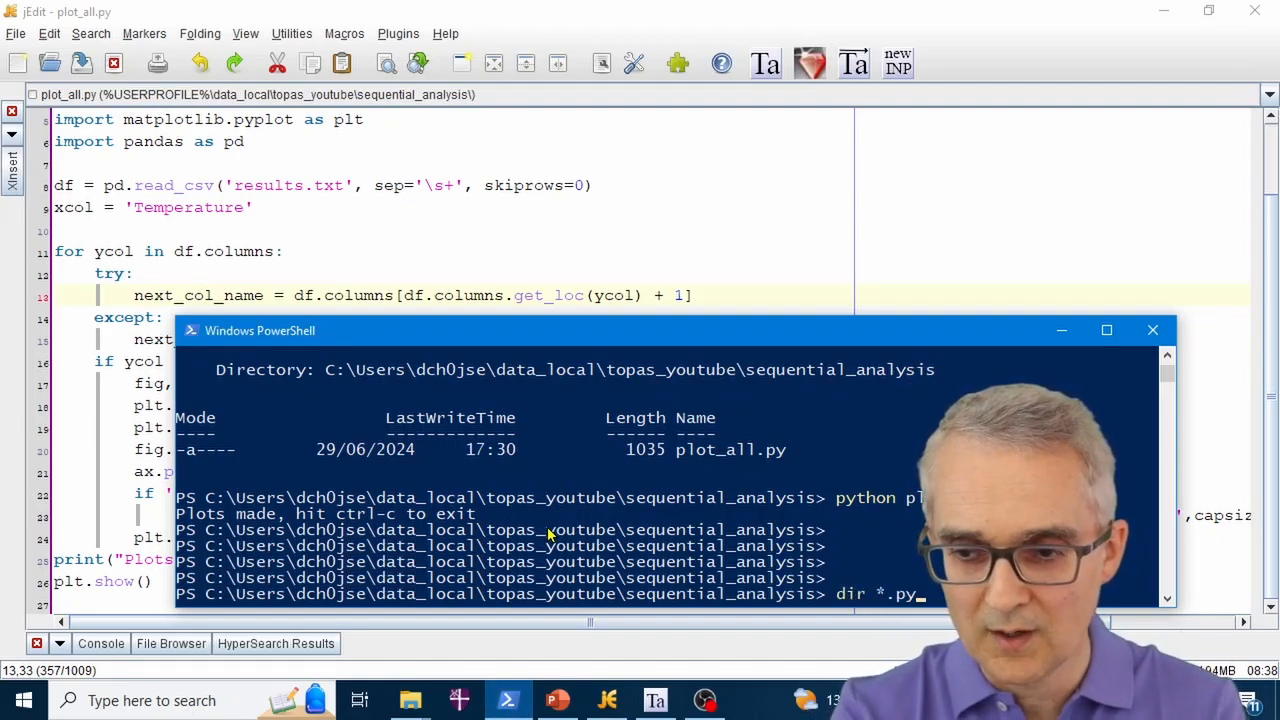
pyautogui.press('Return')
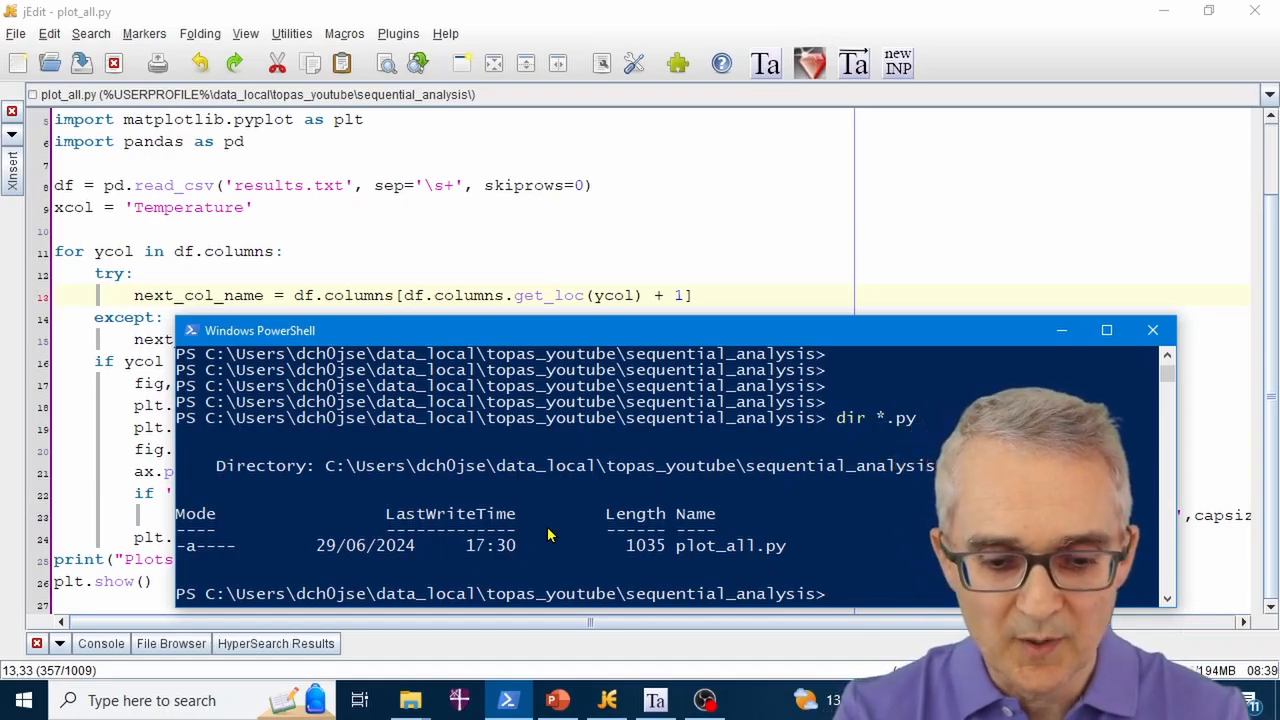
# Run python plot_all.py, then move the zero vs Temperature plot aside and bring the bval_Si vs Temperature plot forward
pyautogui.write('python plo')
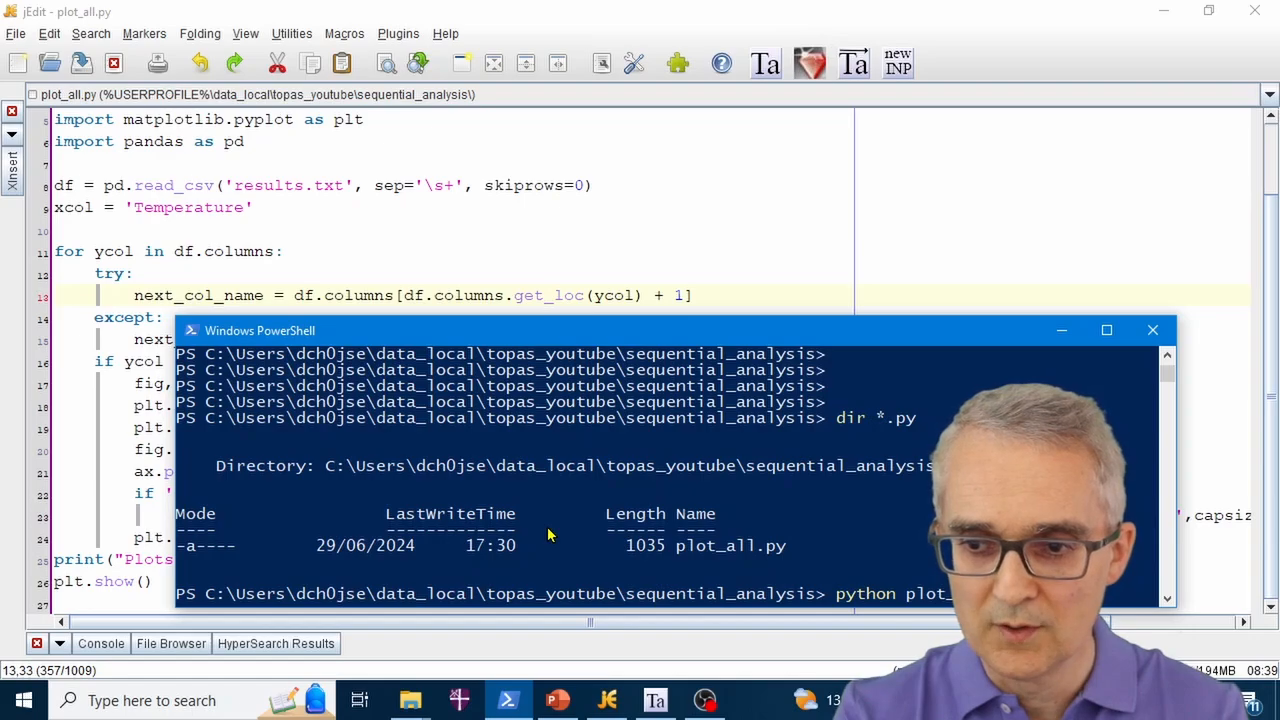
pyautogui.press('Return')
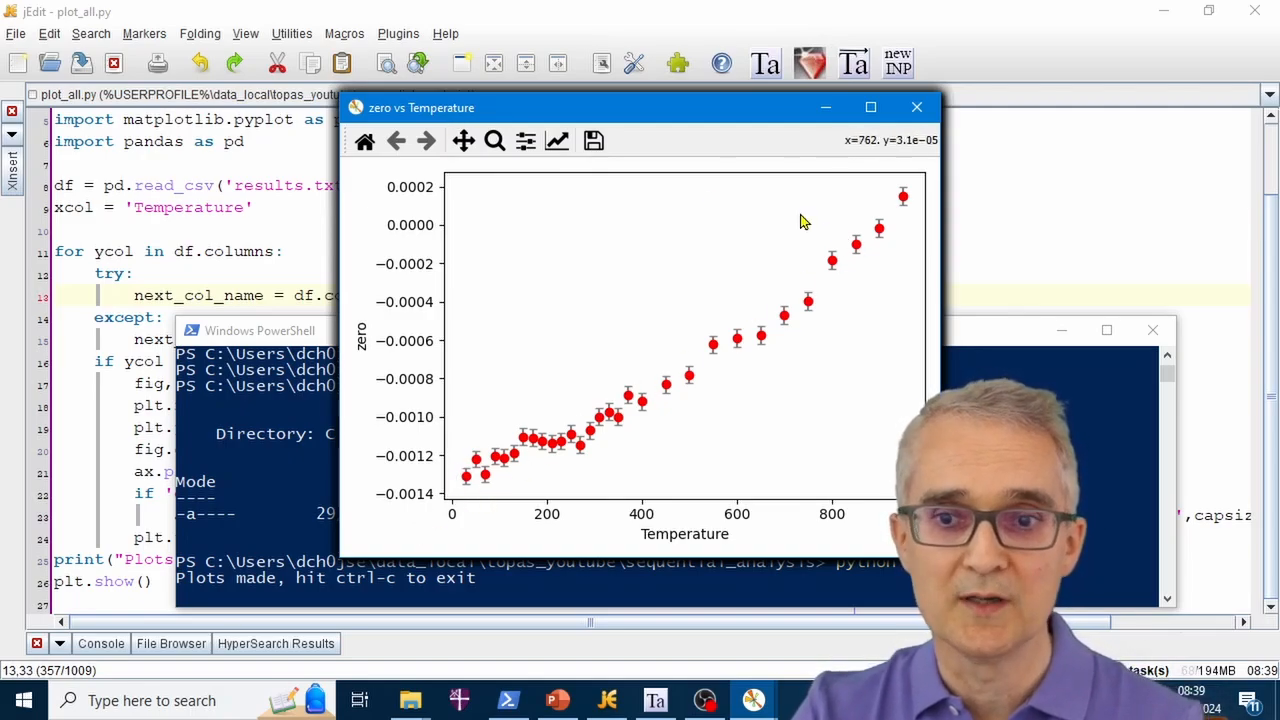
pyautogui.moveTo(600, 114); pyautogui.dragTo(892, 122)
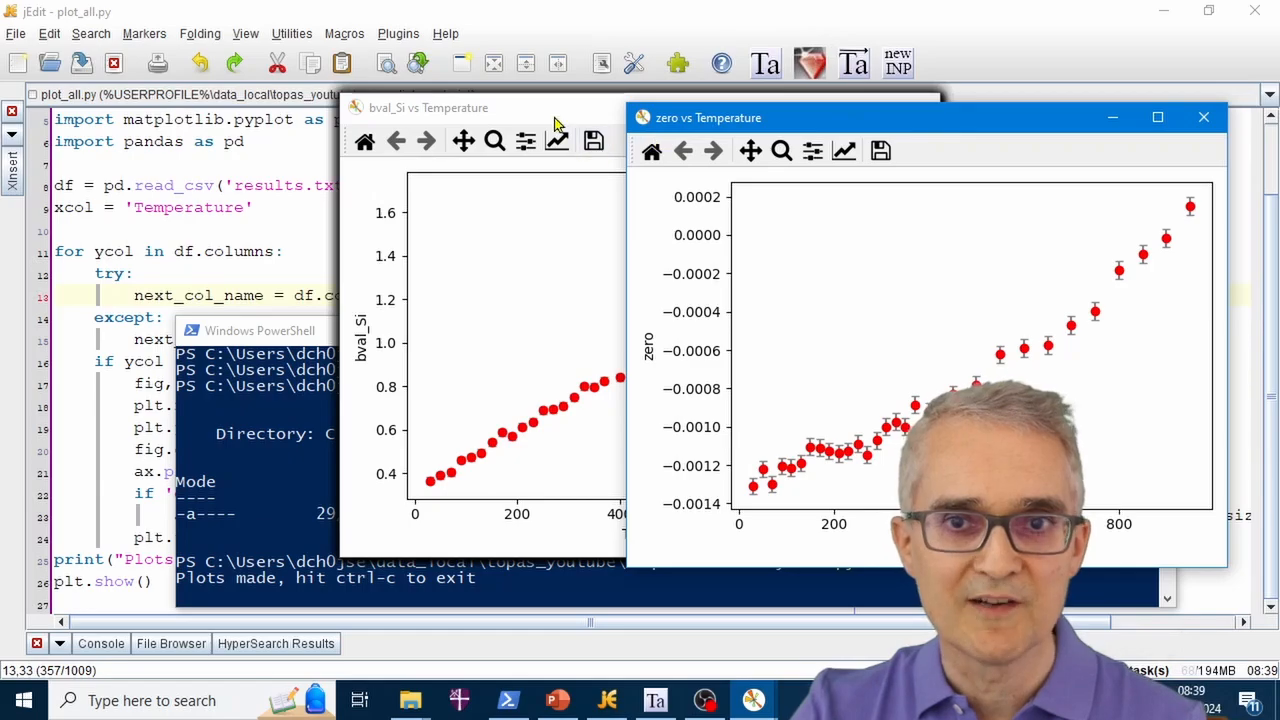
pyautogui.click(563, 109)
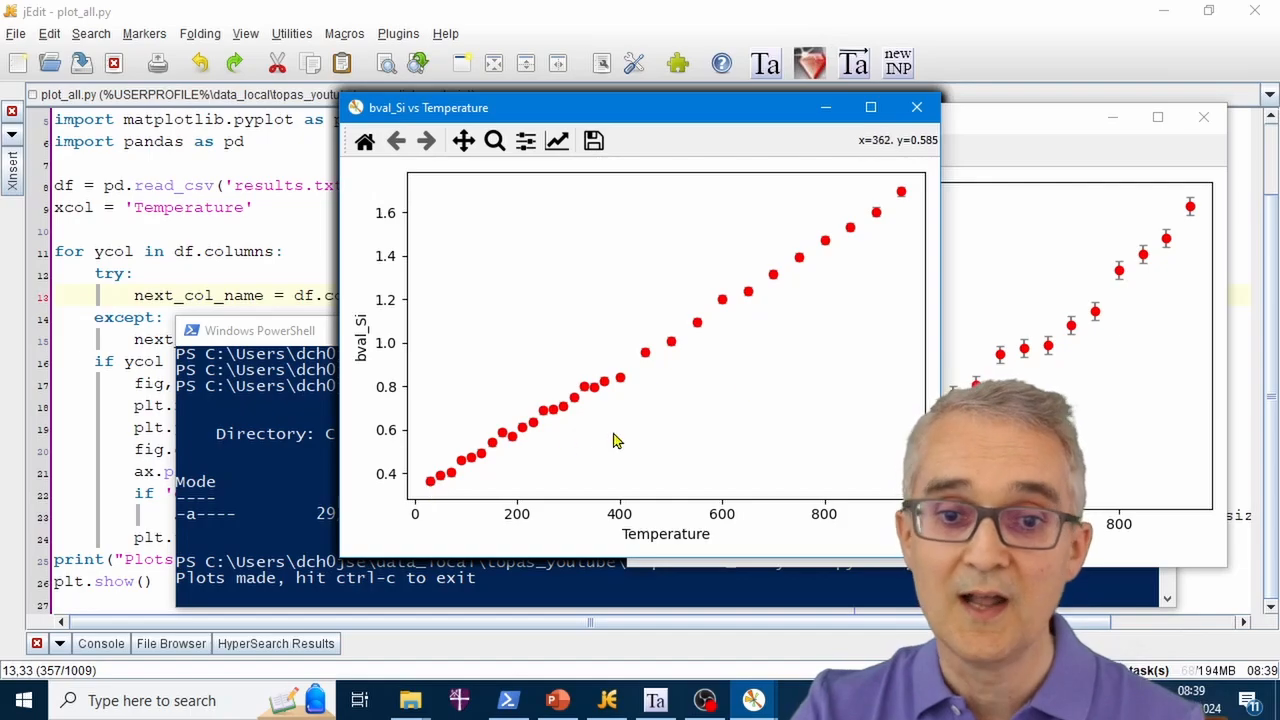
# Move the bval_Si plot aside to inspect bval_Al2O3 vs Temperature, and bring the a_Si vs Temperature plot forward
pyautogui.moveTo(600, 110); pyautogui.dragTo(830, 112)
pyautogui.click(557, 250)
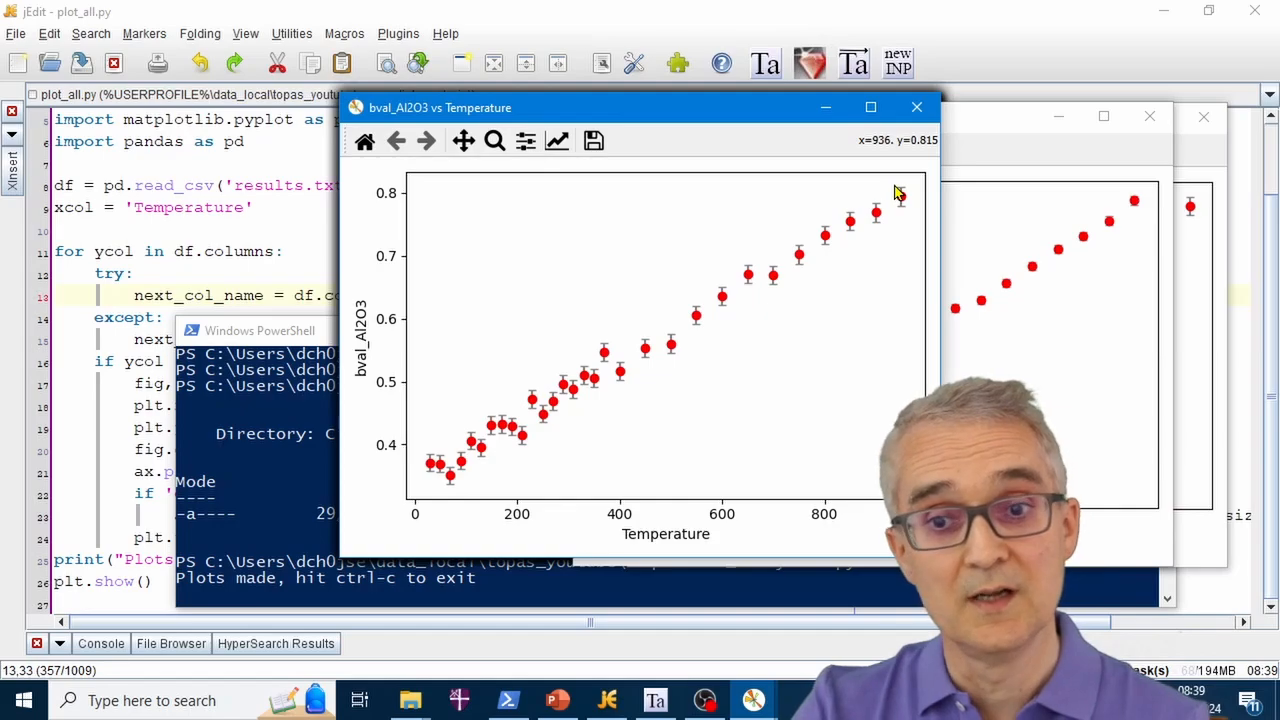
pyautogui.click(755, 702)
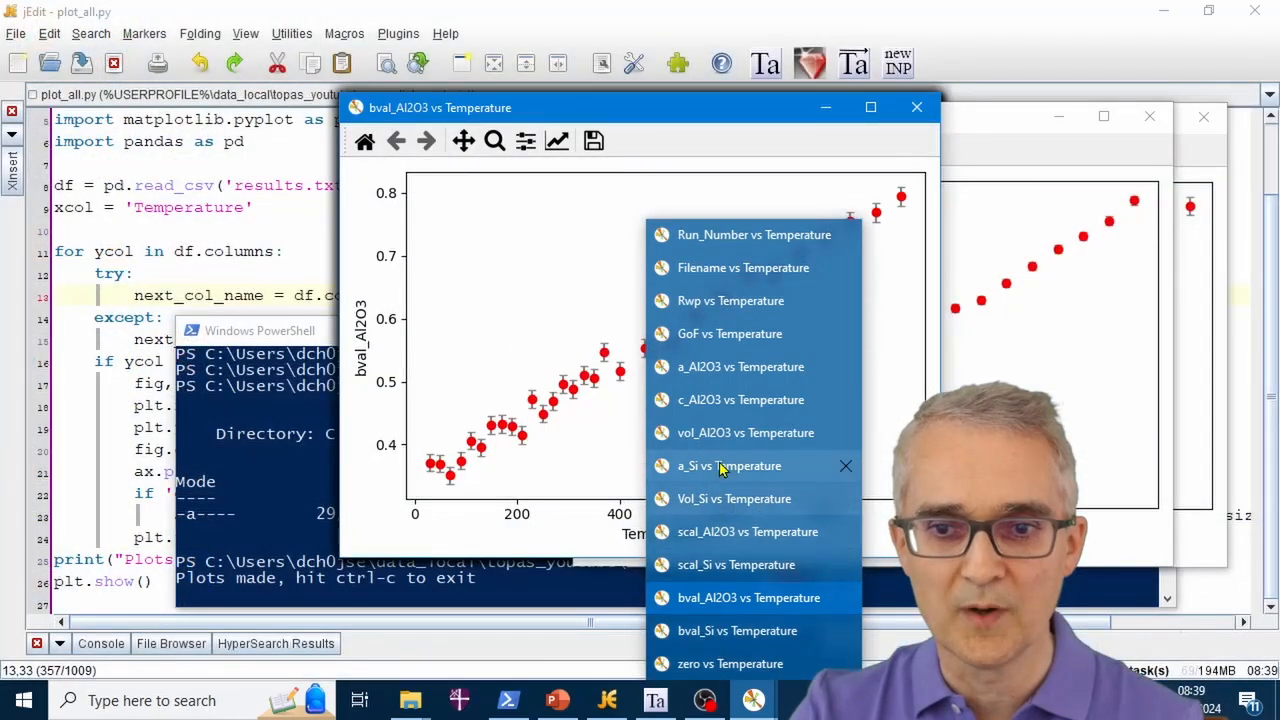
pyautogui.moveTo(722, 469)
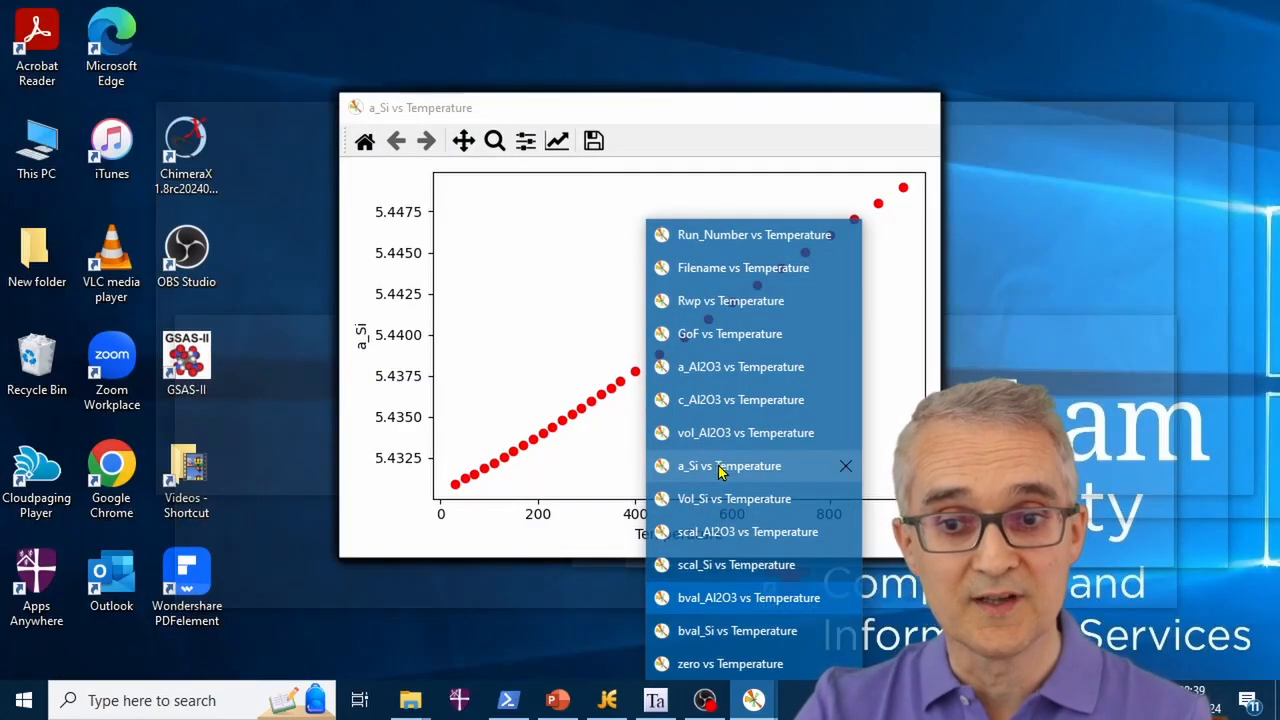
pyautogui.click(722, 469)
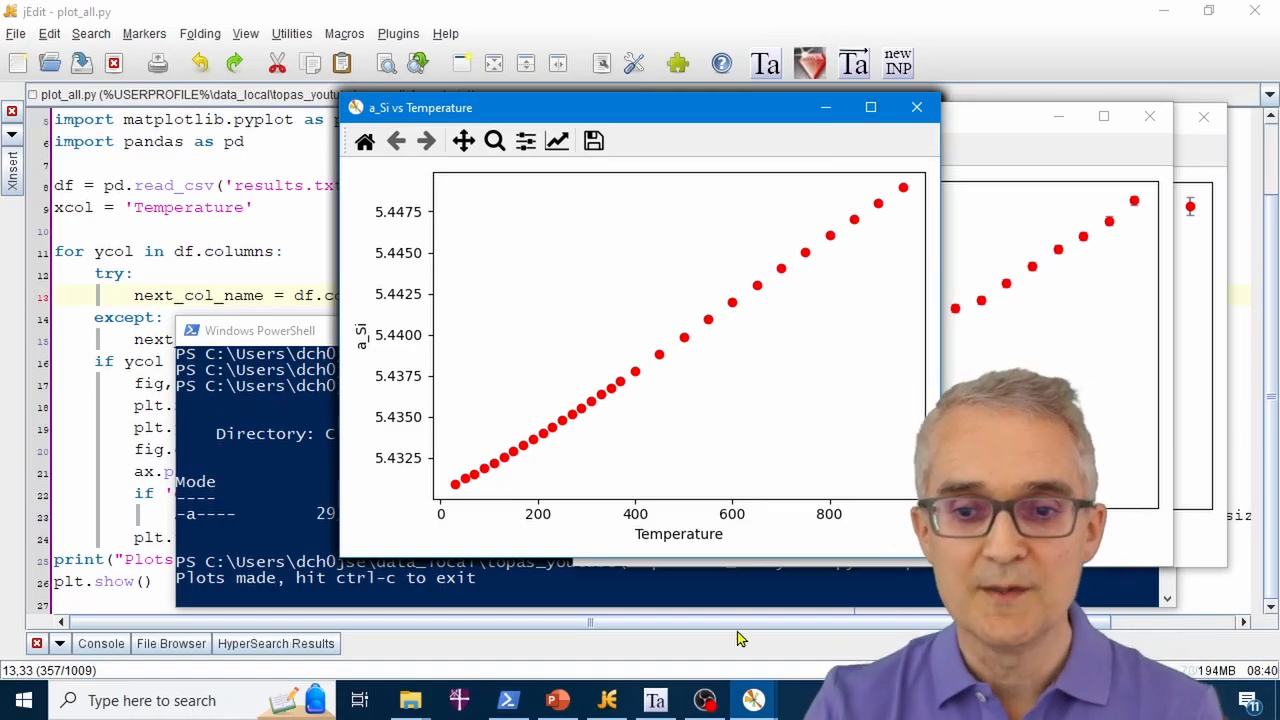
# Bring up the Rwp vs Temperature plot, followed by GoF vs Temperature, and reposition the GoF window slightly above the Rwp one
pyautogui.click(753, 700)
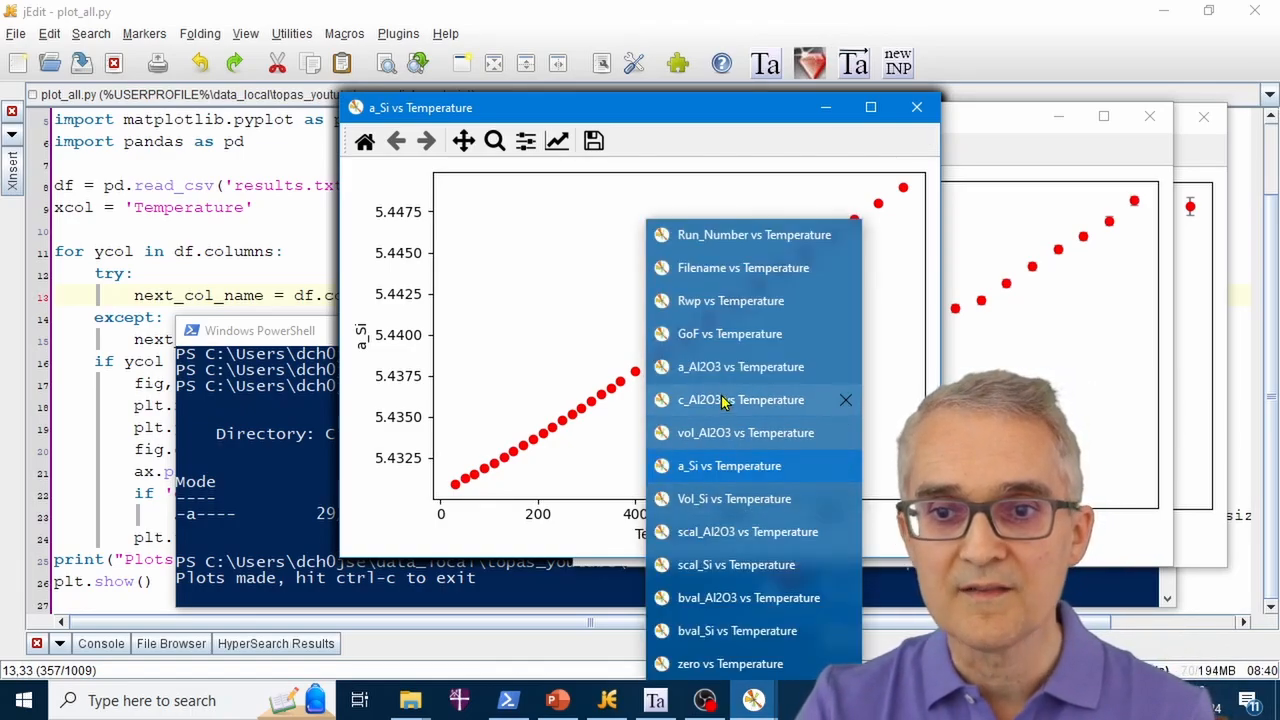
pyautogui.click(705, 301)
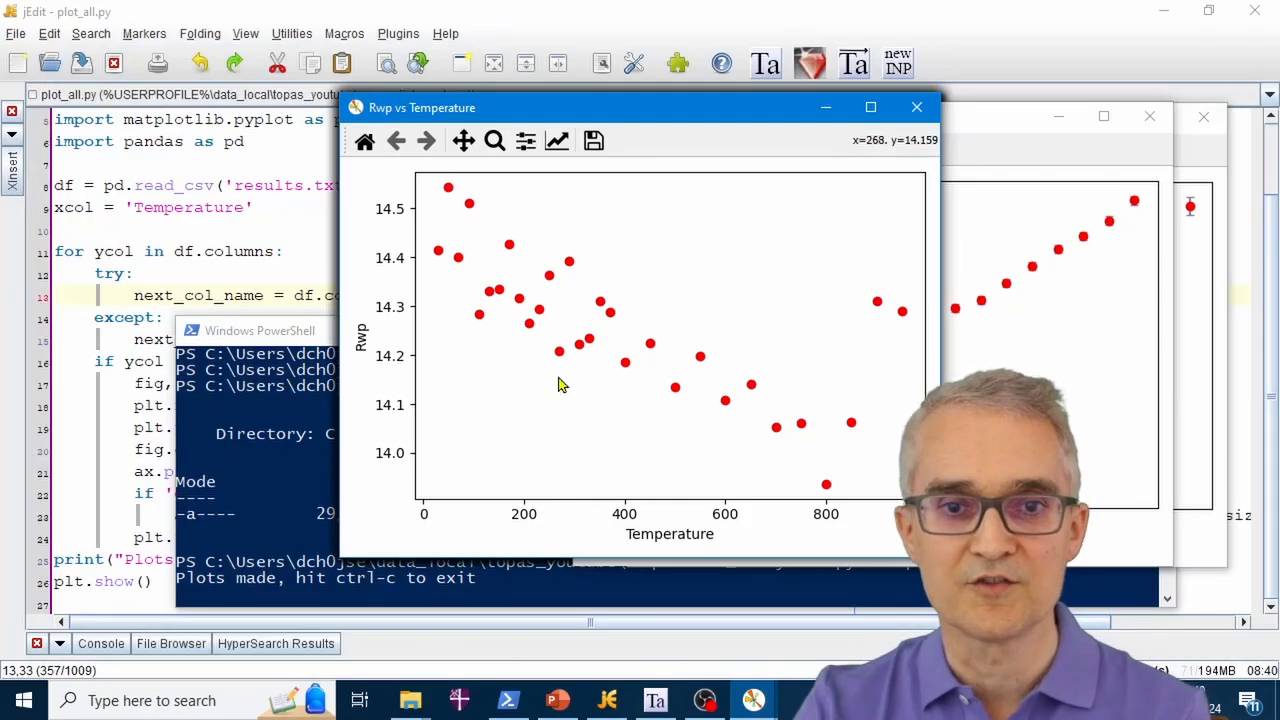
pyautogui.click(754, 704)
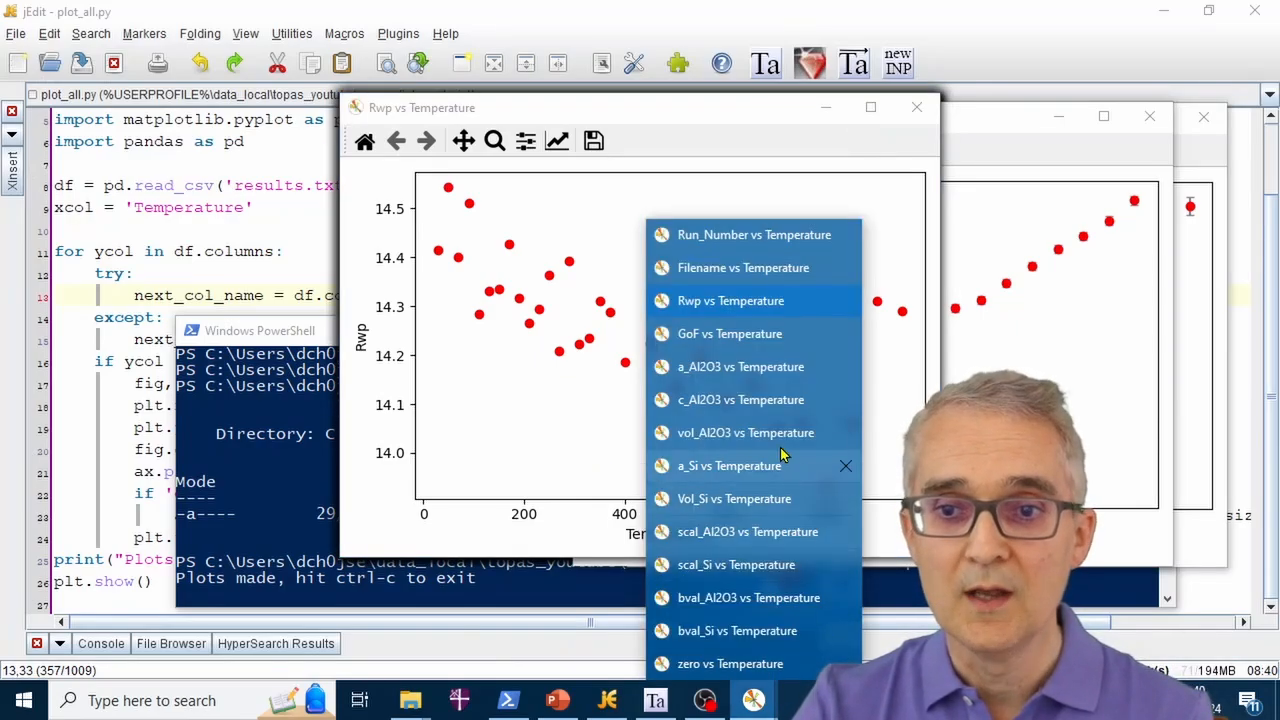
pyautogui.click(737, 336)
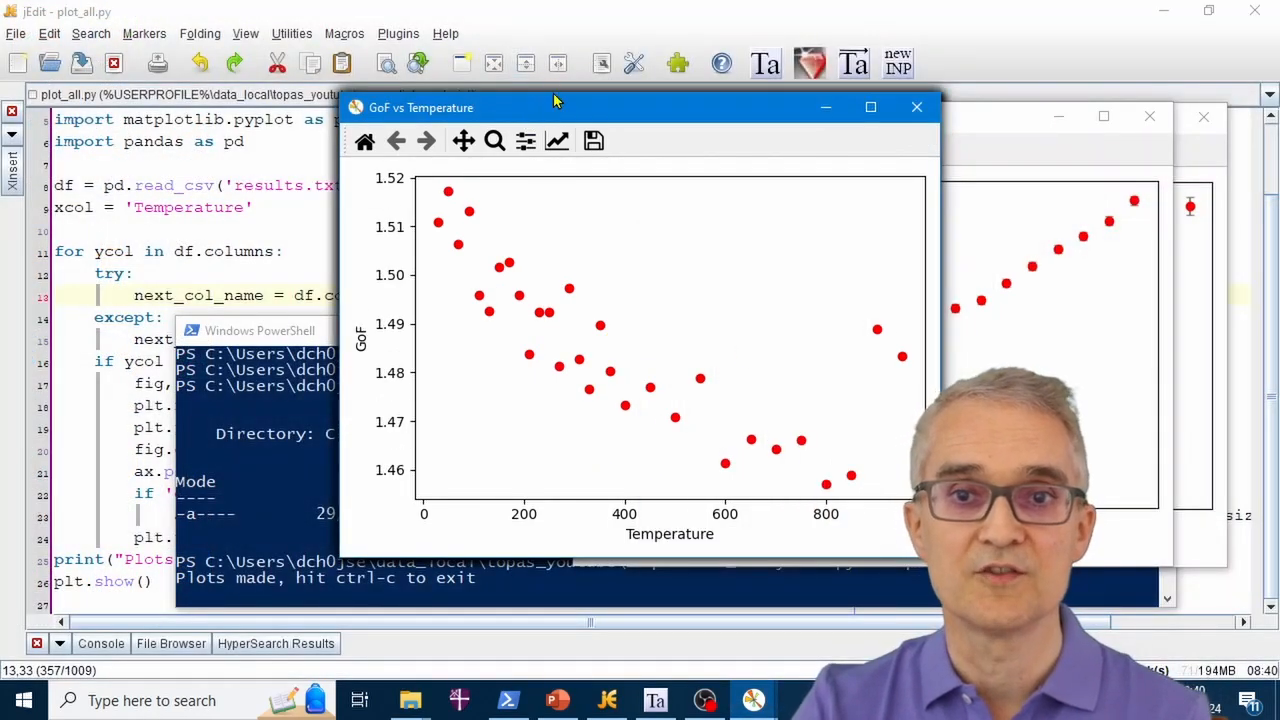
pyautogui.moveTo(566, 110); pyautogui.dragTo(721, 89)
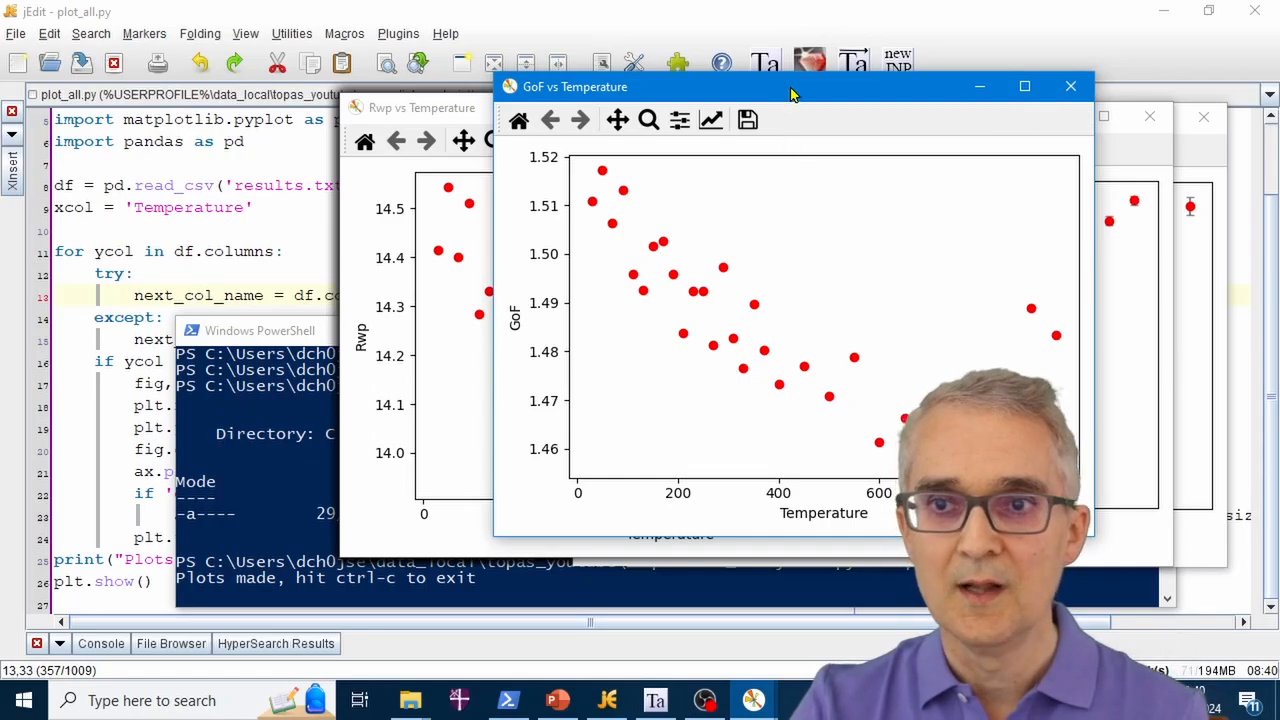
pyautogui.moveTo(795, 90); pyautogui.dragTo(650, 73)
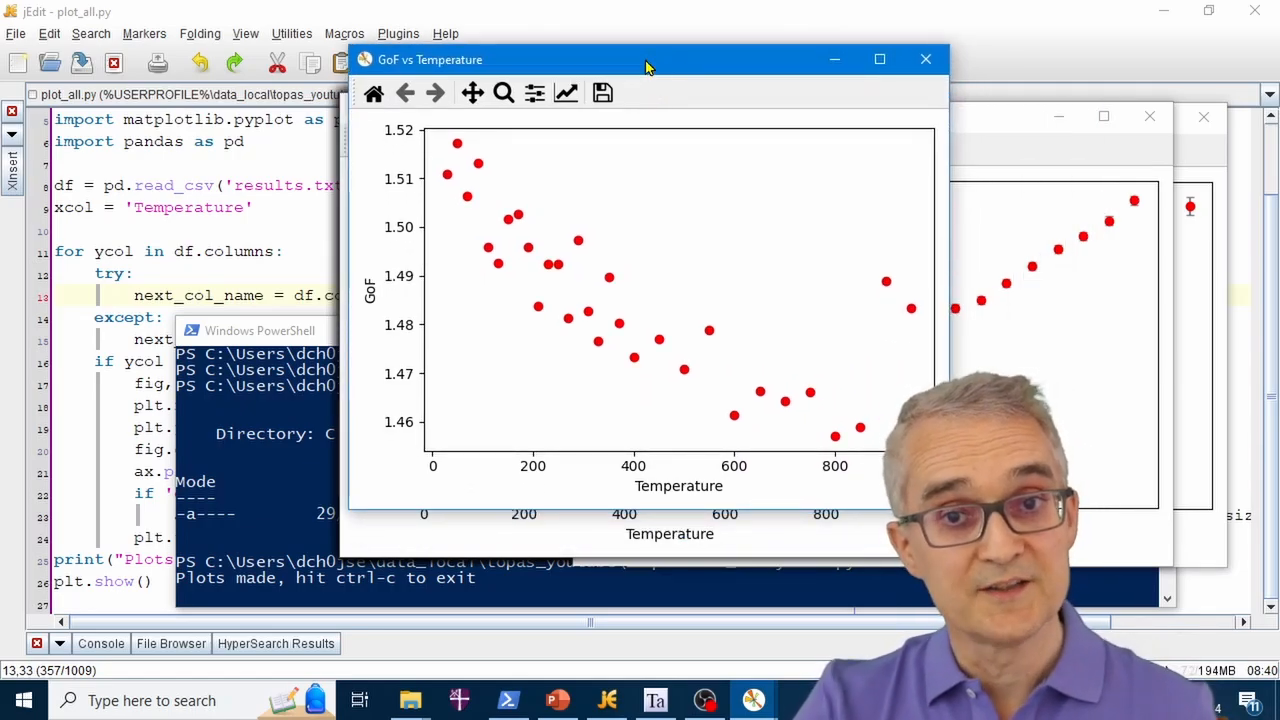
# Zoom into the GoF plot from a temperature of about 150 to just above 500, and restore the full view
pyautogui.click(503, 93)
pyautogui.moveTo(506, 204); pyautogui.dragTo(697, 412)
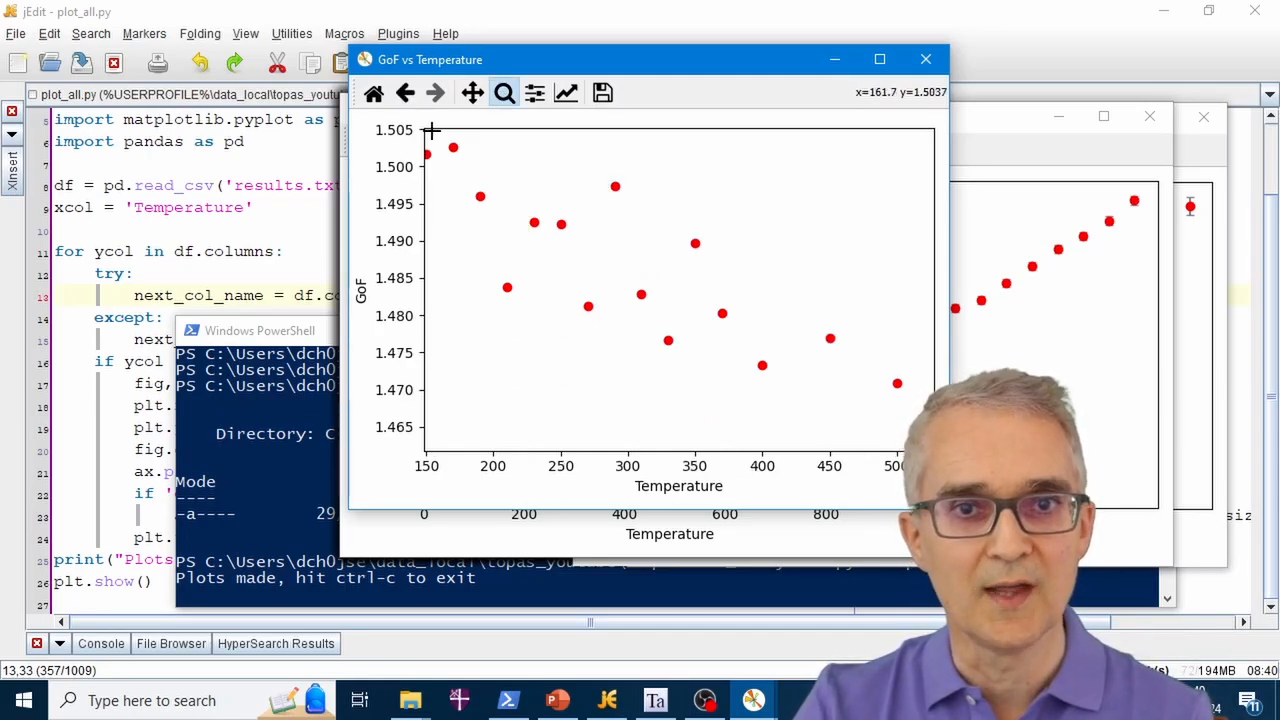
pyautogui.click(373, 93)
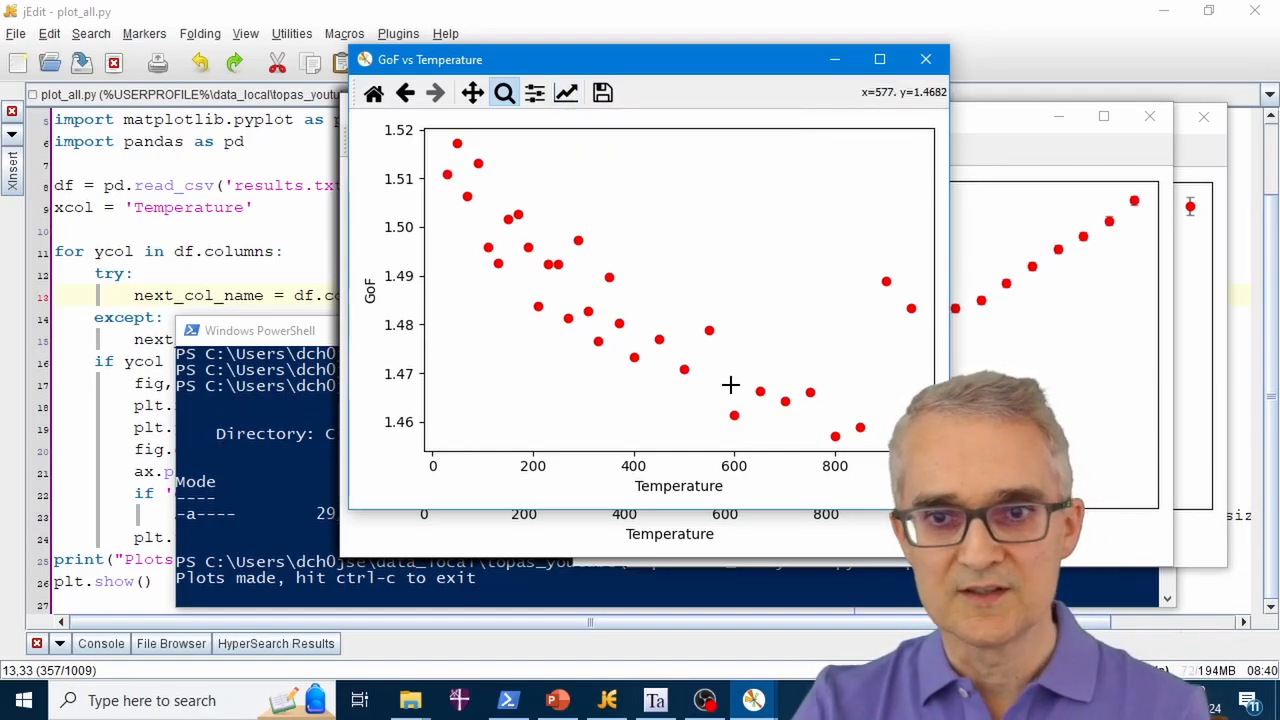
# Set the GoF plot's y-axis range from 0 to 3 in the figure options and apply it
pyautogui.click(566, 92)
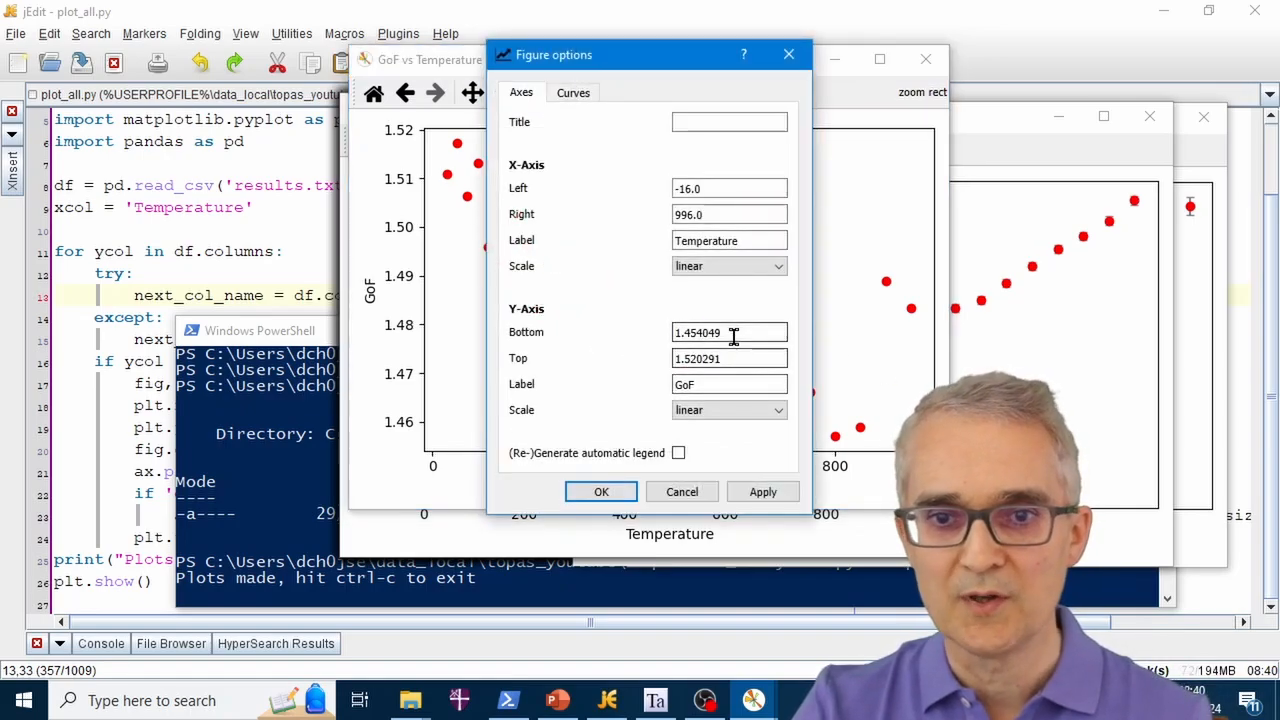
pyautogui.moveTo(734, 334); pyautogui.dragTo(611, 343)
pyautogui.write('0')
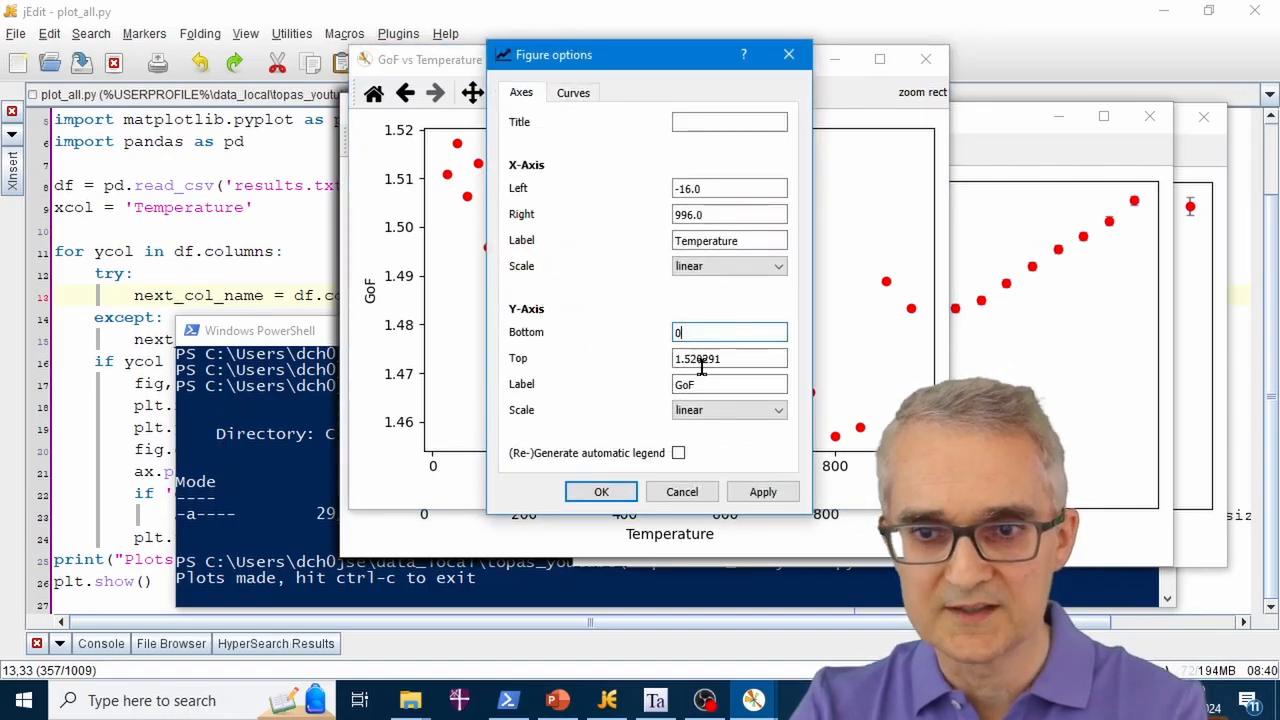
pyautogui.moveTo(754, 358); pyautogui.dragTo(650, 362)
pyautogui.write('3')
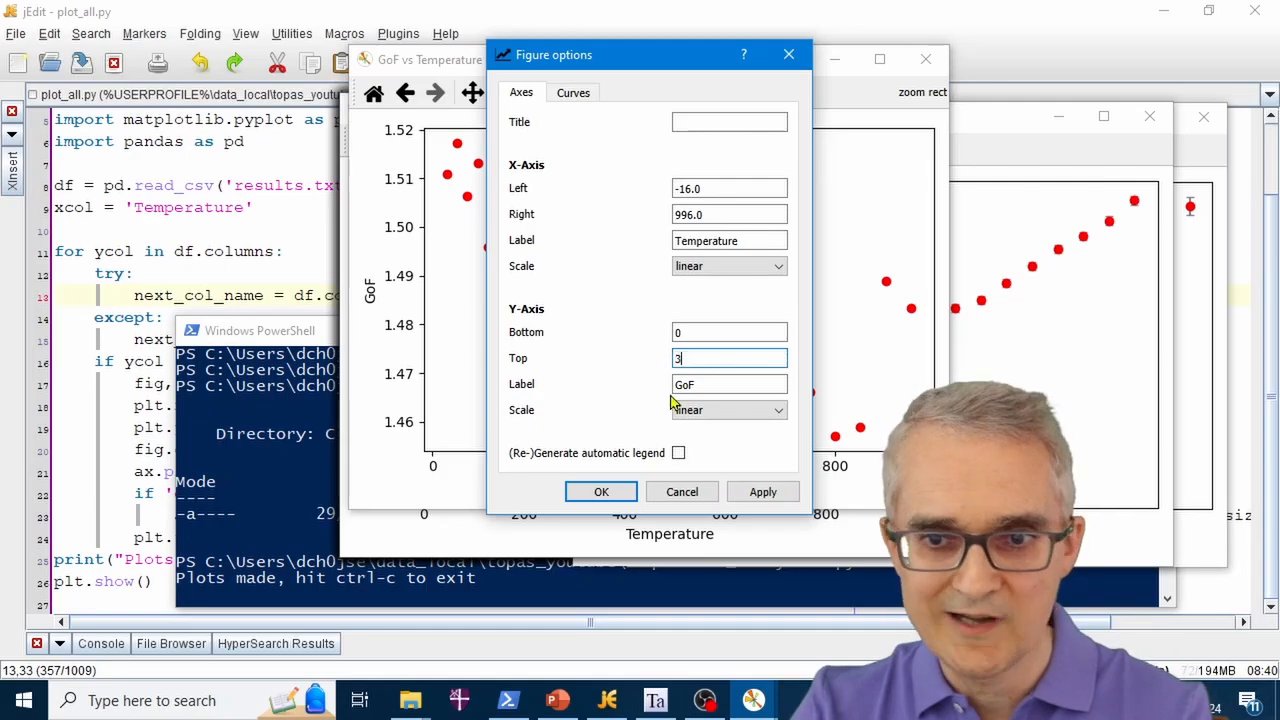
pyautogui.click(763, 492)
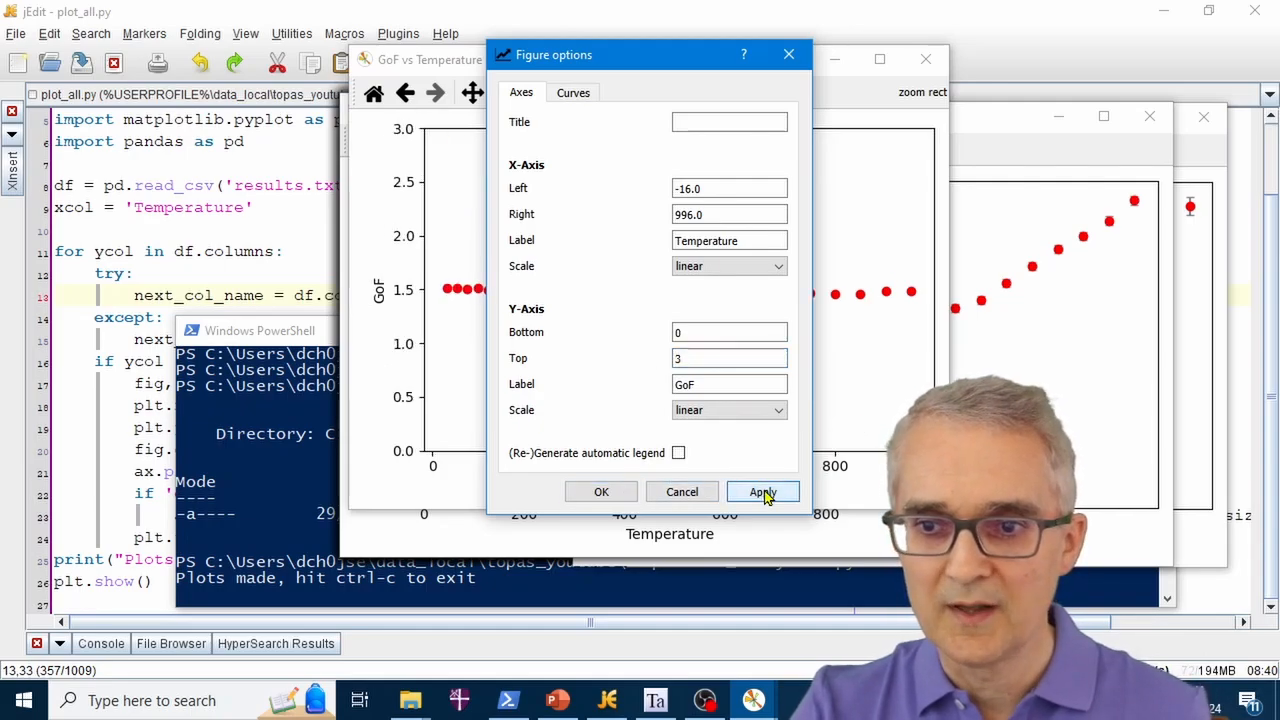
pyautogui.click(789, 54)
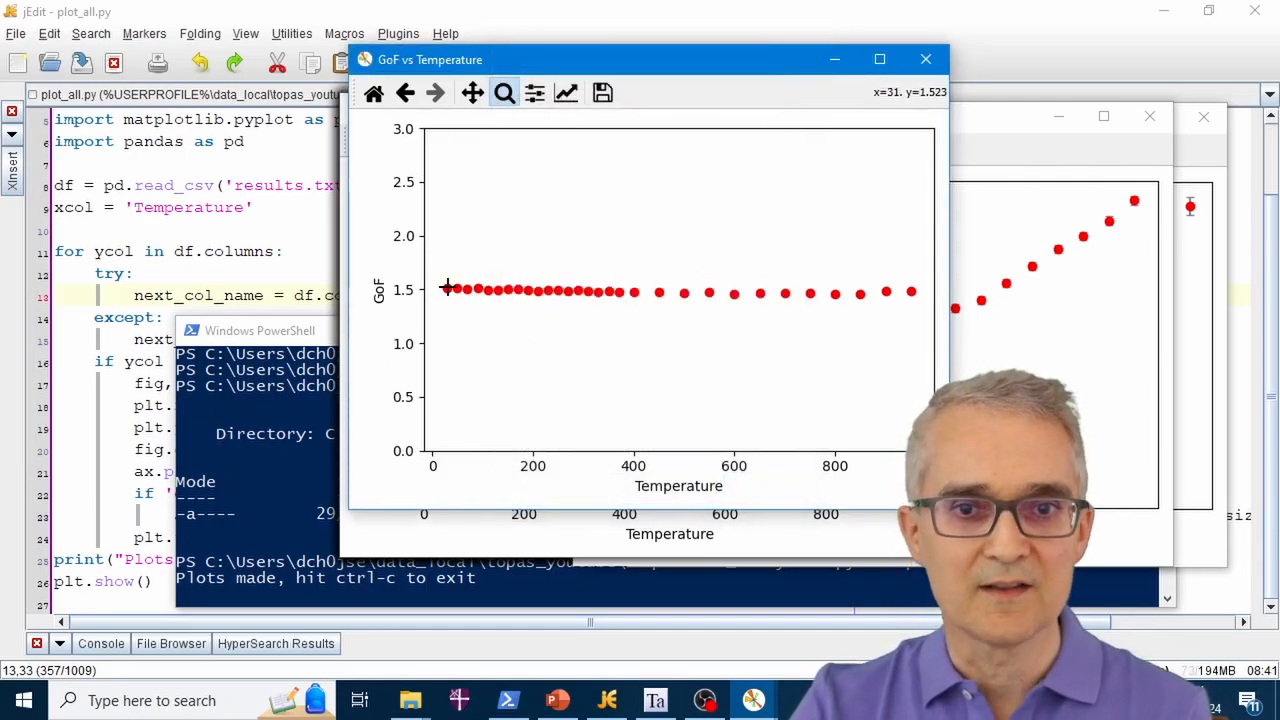